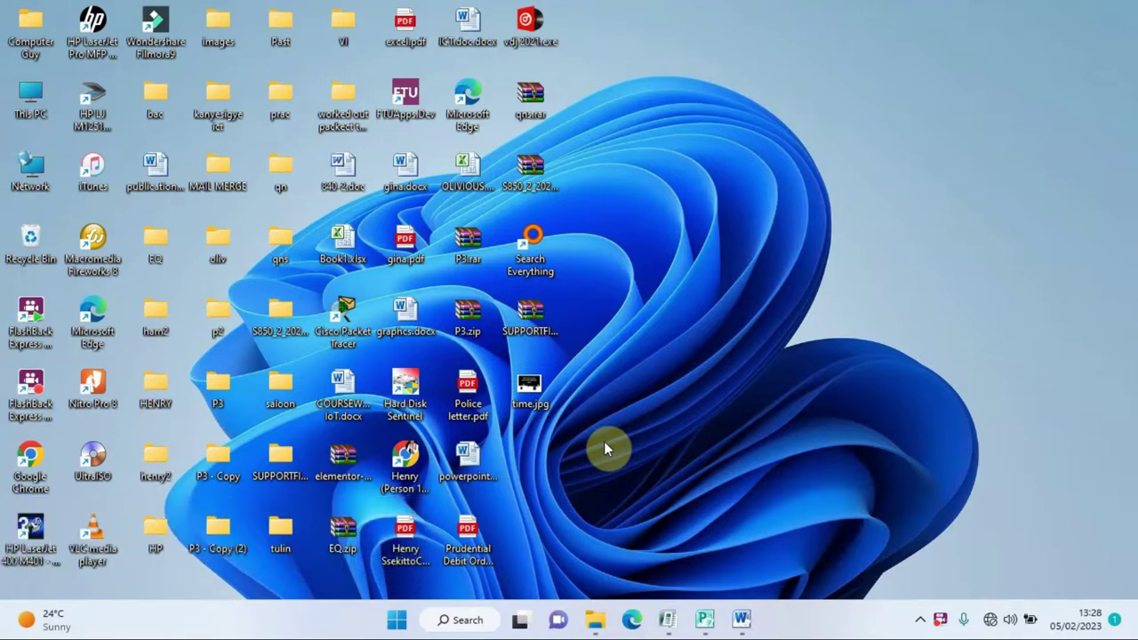
- Create a desktop folder named CERT and place it below time.jpg
{"action": "right_click", "coordinate": [643, 256]}
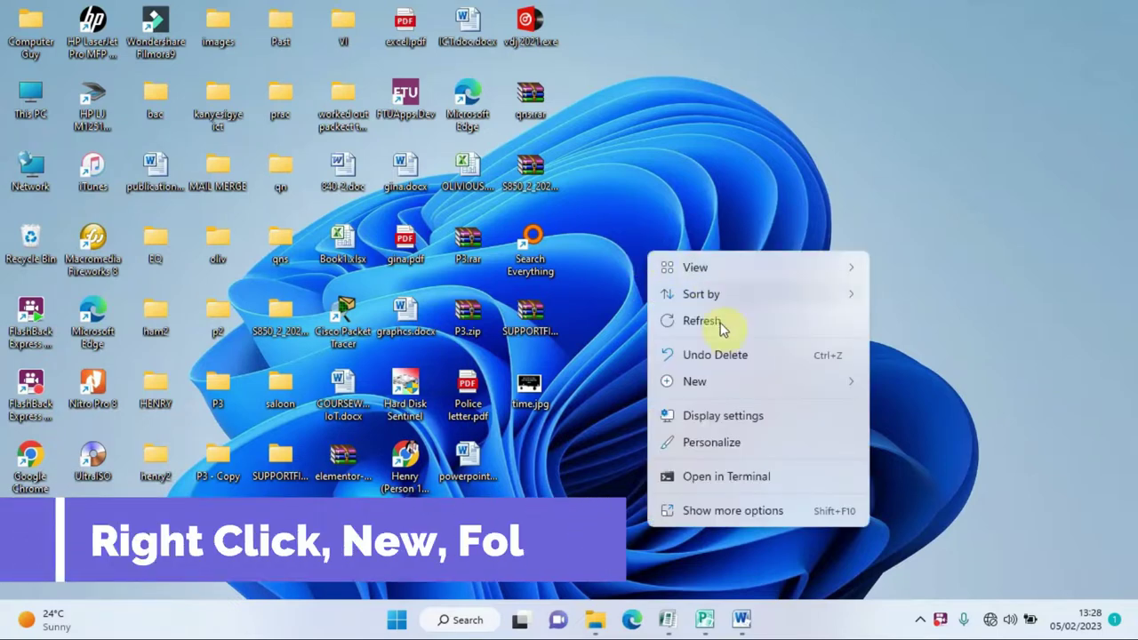
{"action": "mouse_move", "coordinate": [724, 388]}
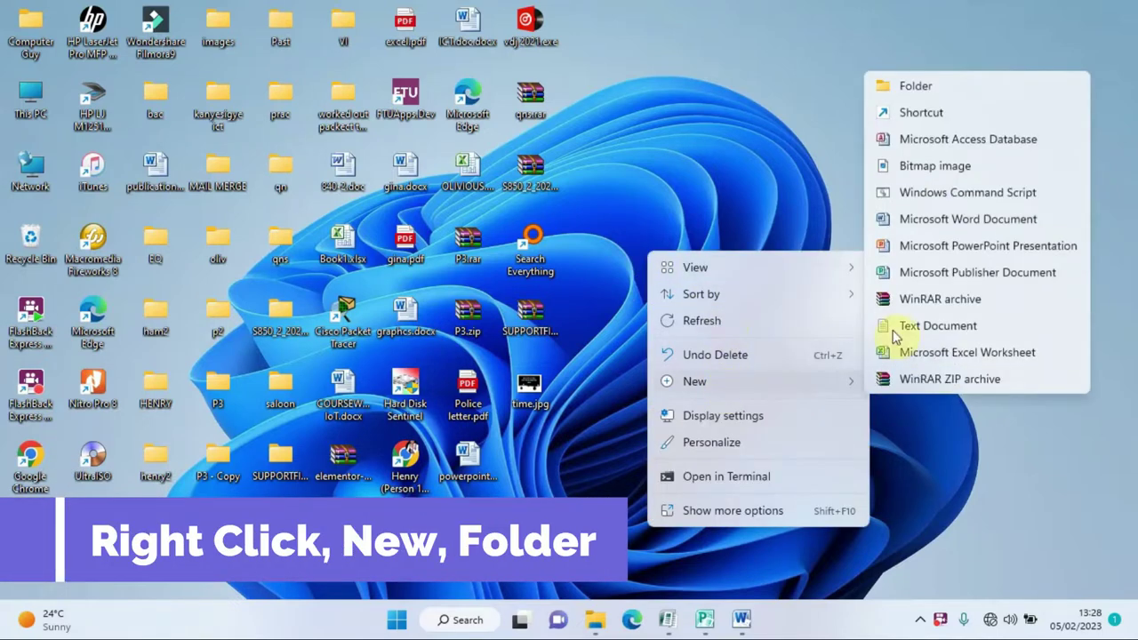
{"action": "left_click", "coordinate": [933, 91]}
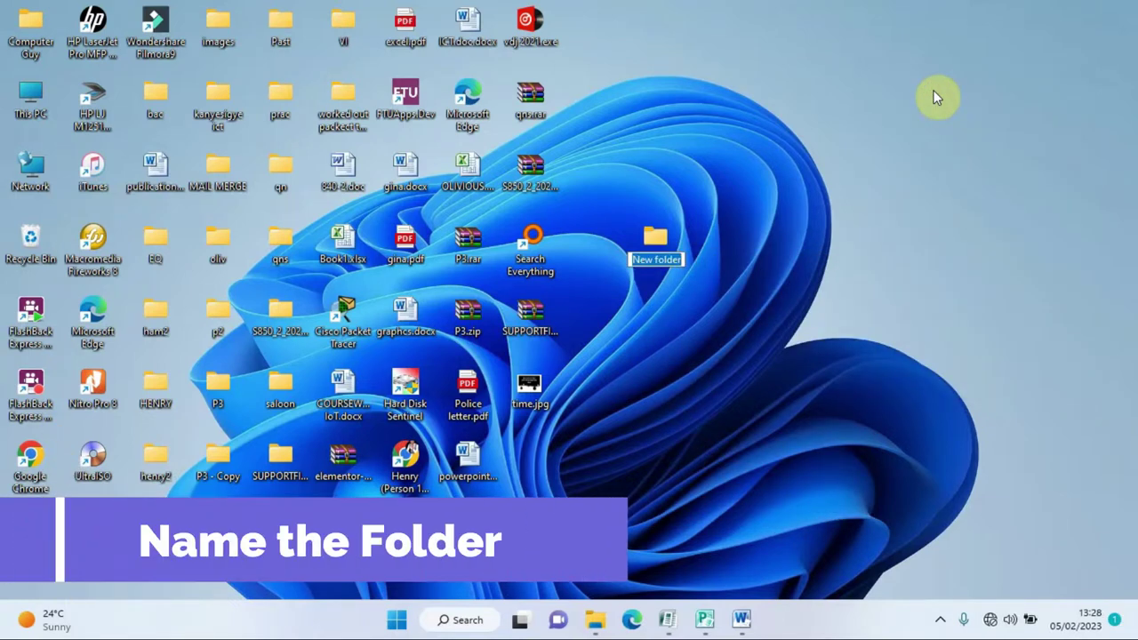
{"action": "type", "text": "CERT"}
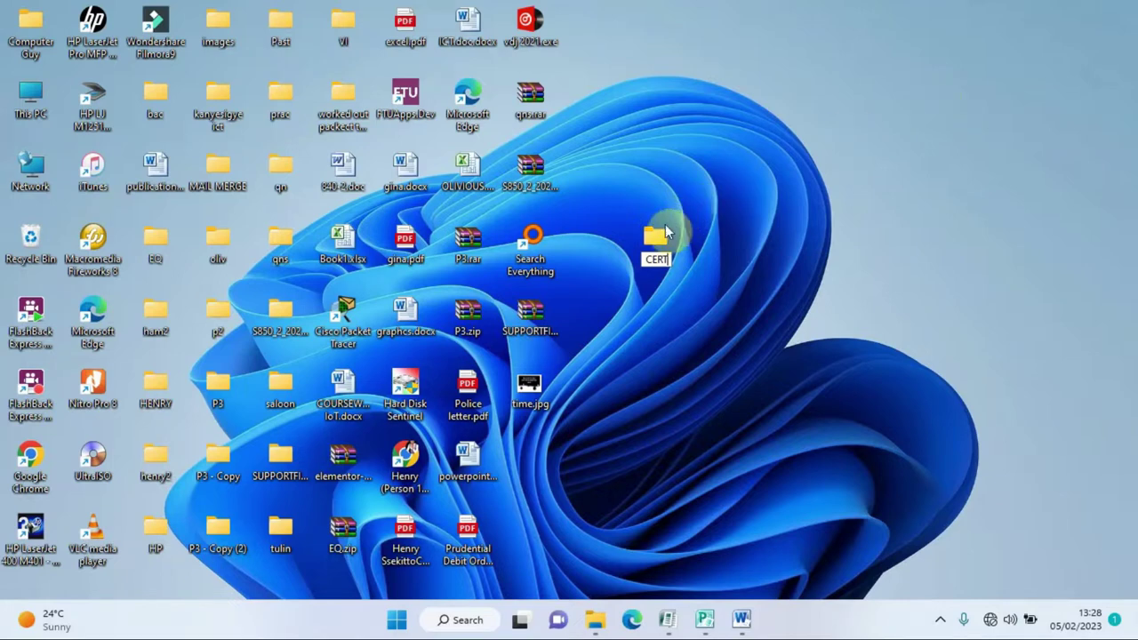
{"action": "key", "text": "Return"}
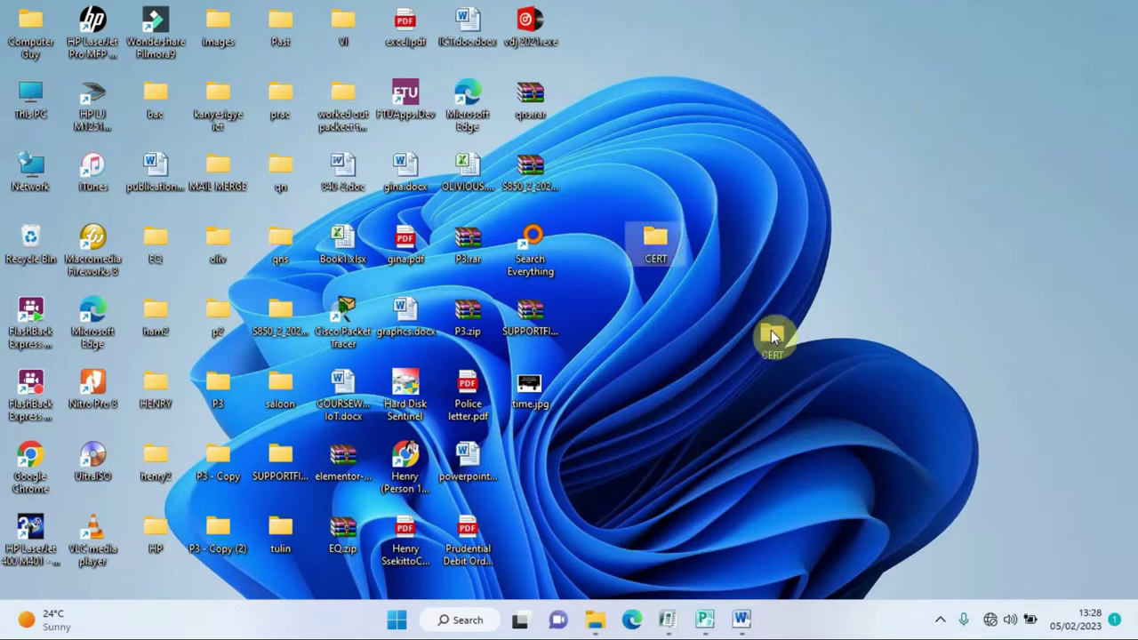
{"action": "left_click_drag", "start_coordinate": [569, 430], "coordinate": [540, 448]}
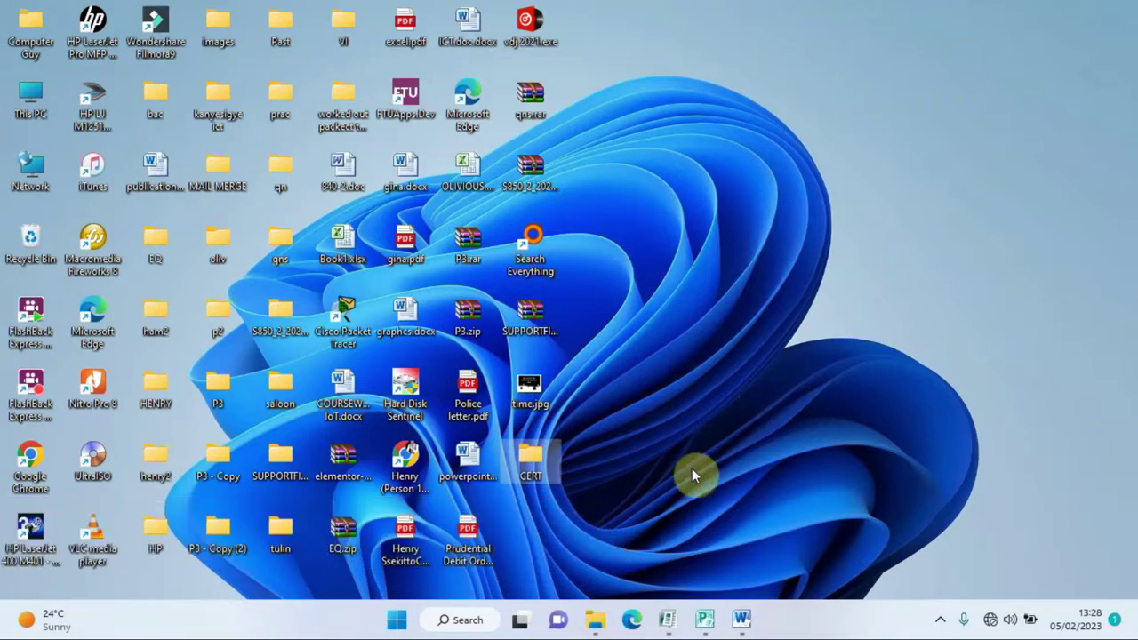
{"action": "left_click", "coordinate": [667, 620]}
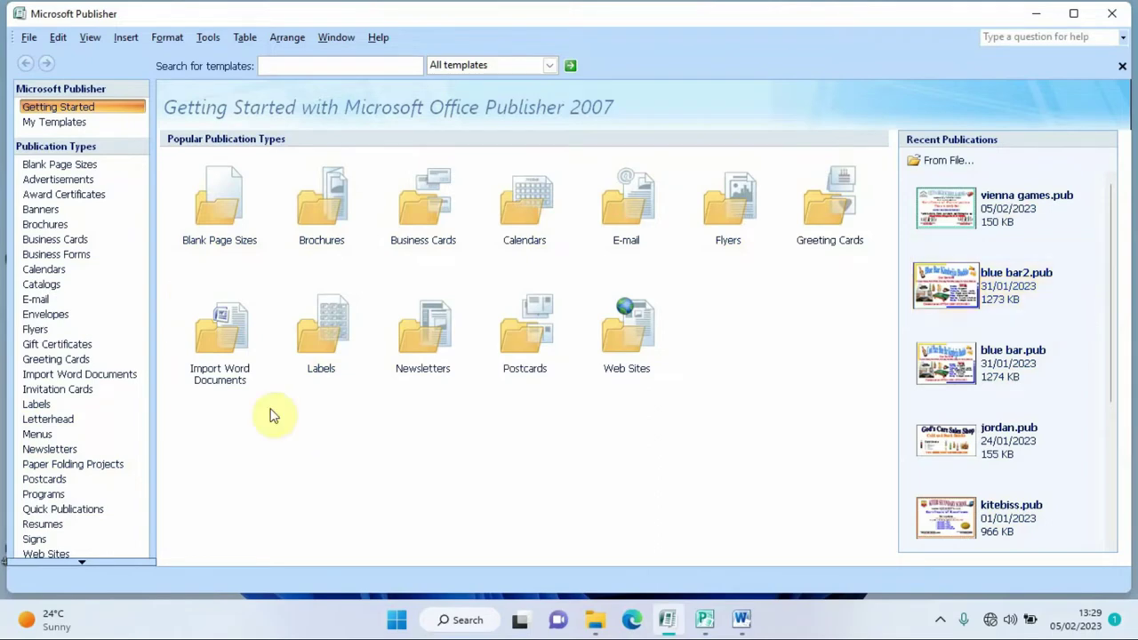
- Create a blank A4 (Landscape) publication keeping the default colour and font schemes
{"action": "left_click", "coordinate": [224, 210]}
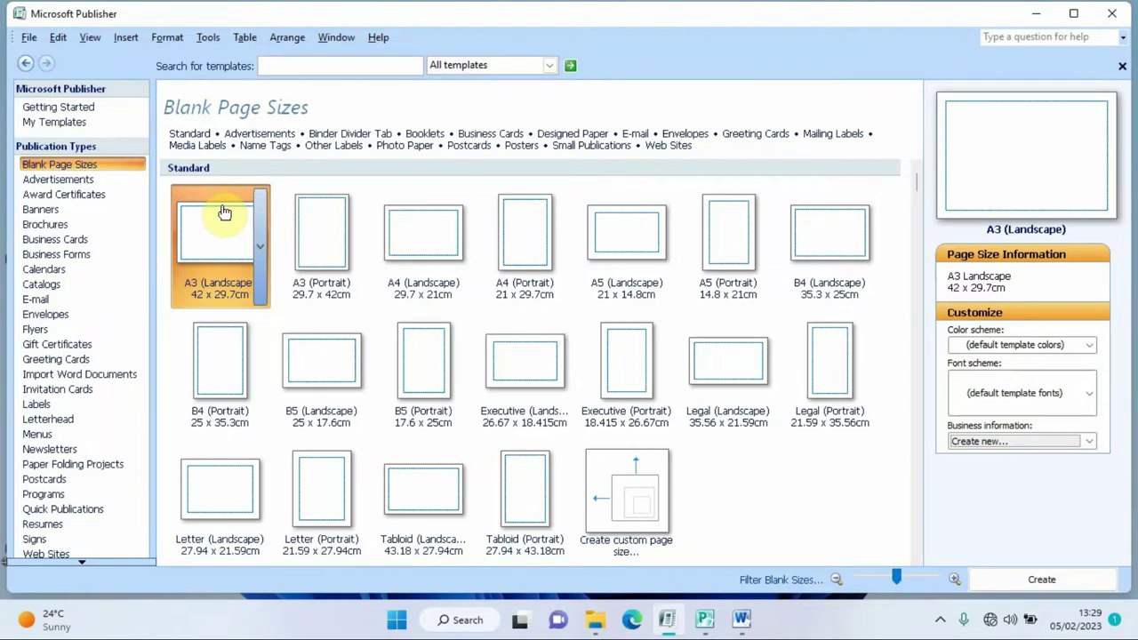
{"action": "left_click", "coordinate": [418, 241]}
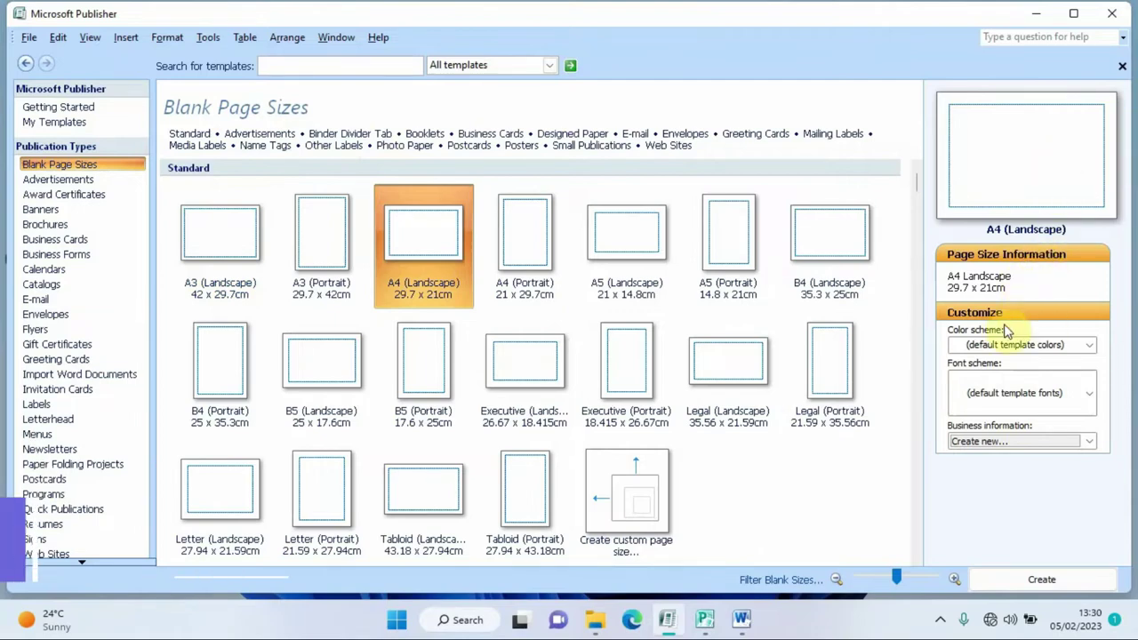
{"action": "left_click", "coordinate": [1087, 347]}
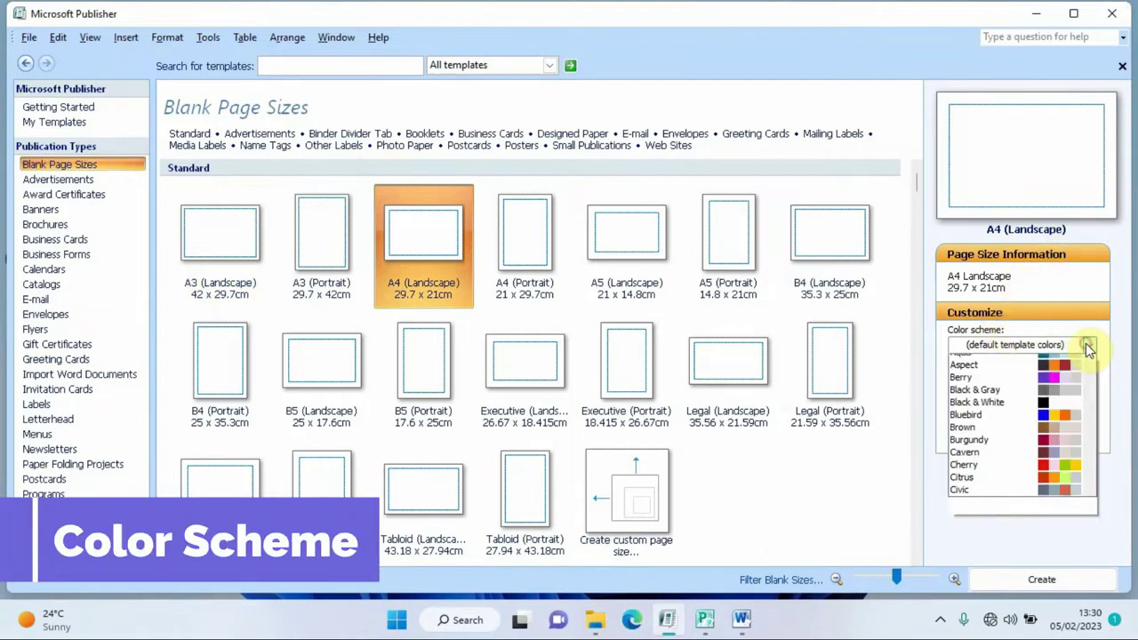
{"action": "left_click", "coordinate": [1088, 348]}
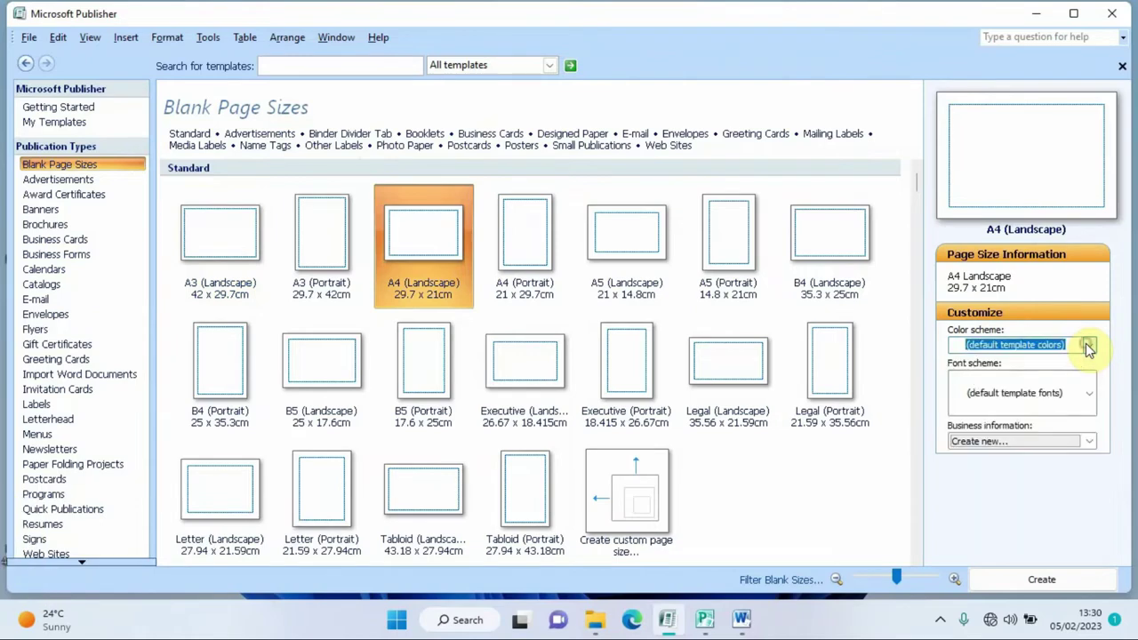
{"action": "left_click", "coordinate": [1088, 394]}
{"action": "left_click", "coordinate": [1089, 400]}
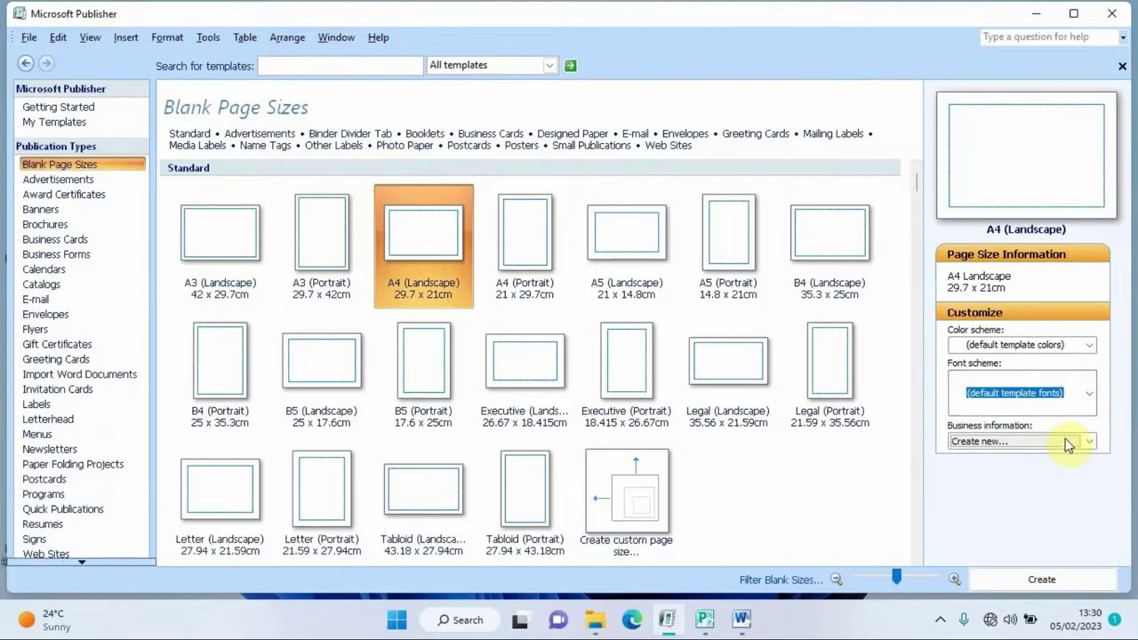
{"action": "left_click", "coordinate": [1042, 578]}
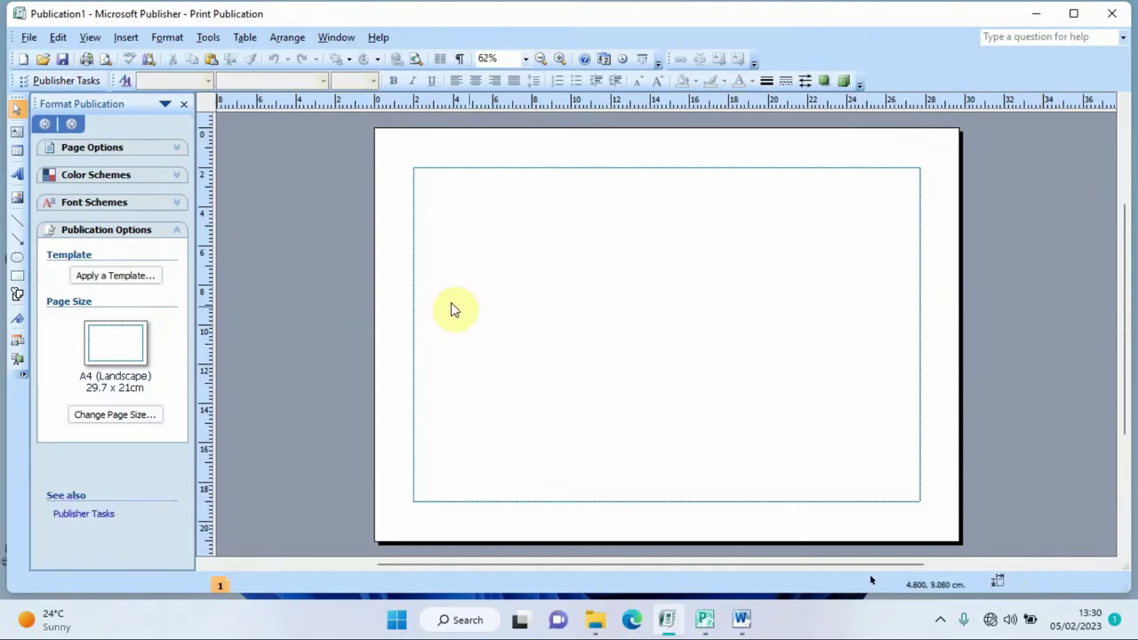
- Save the publication as GAMES.pub in the desktop's CERT folder, then minimise Publisher
{"action": "left_click", "coordinate": [30, 37]}
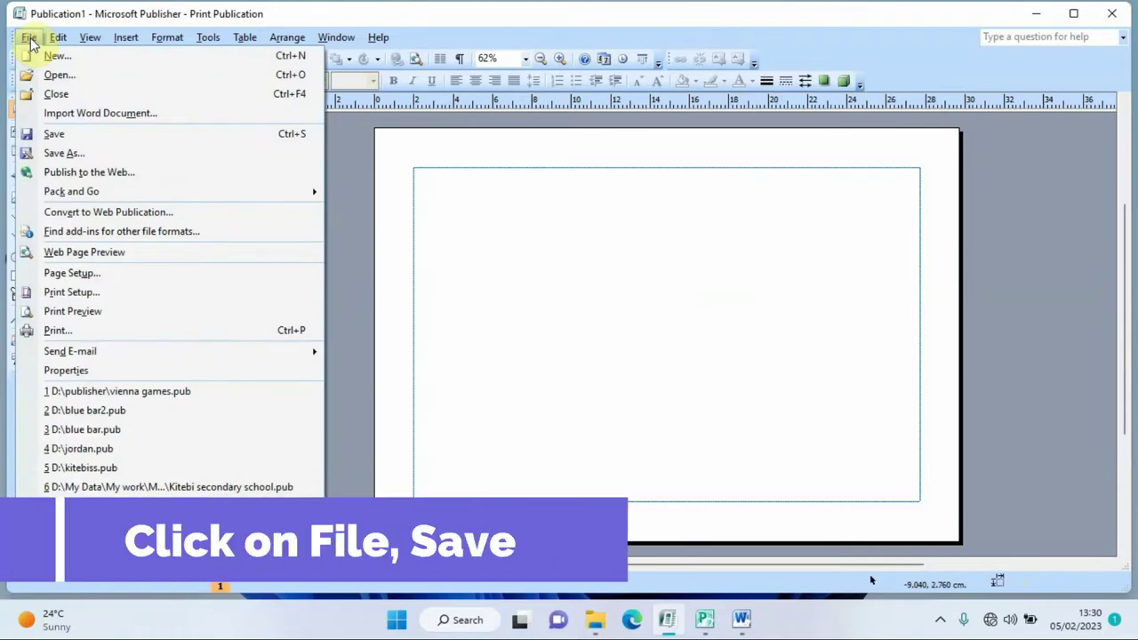
{"action": "left_click", "coordinate": [54, 135]}
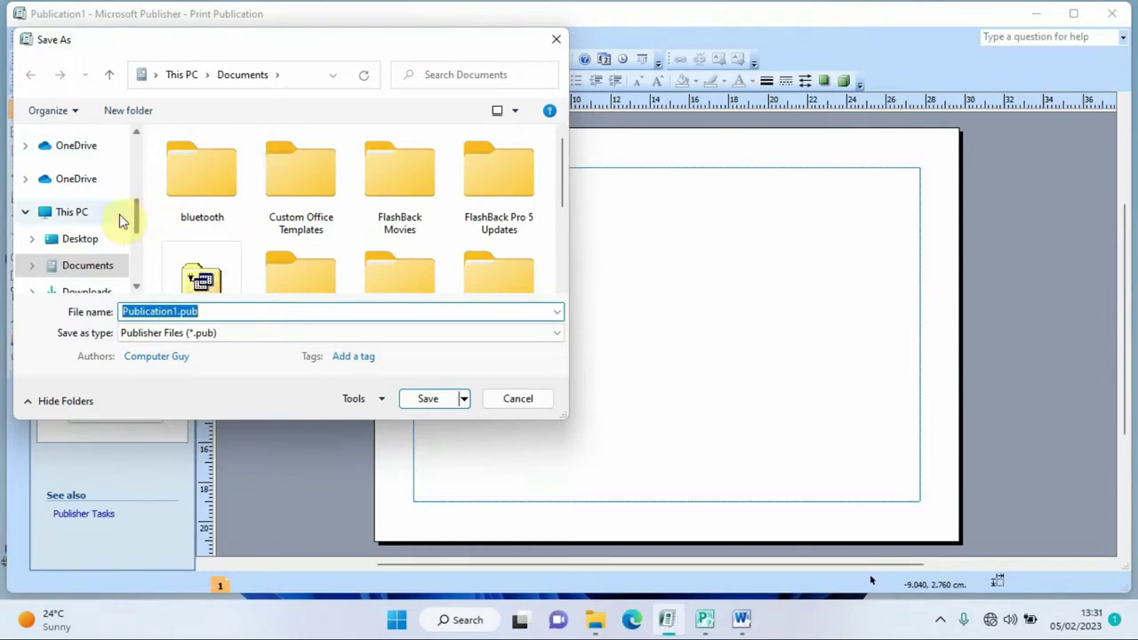
{"action": "left_click", "coordinate": [80, 240]}
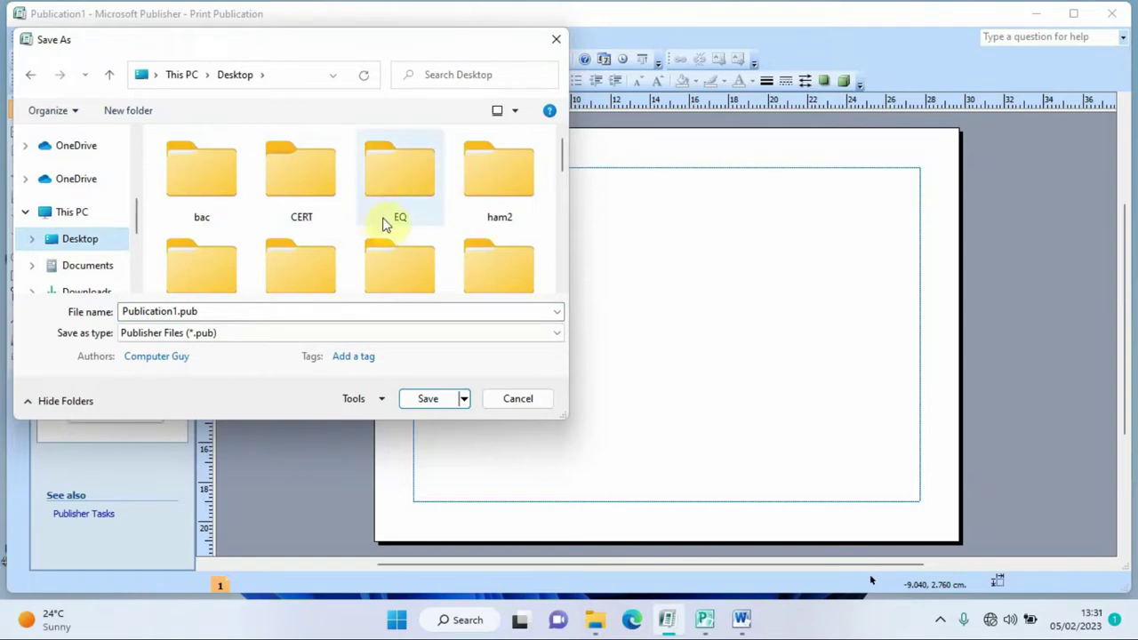
{"action": "left_click", "coordinate": [289, 184]}
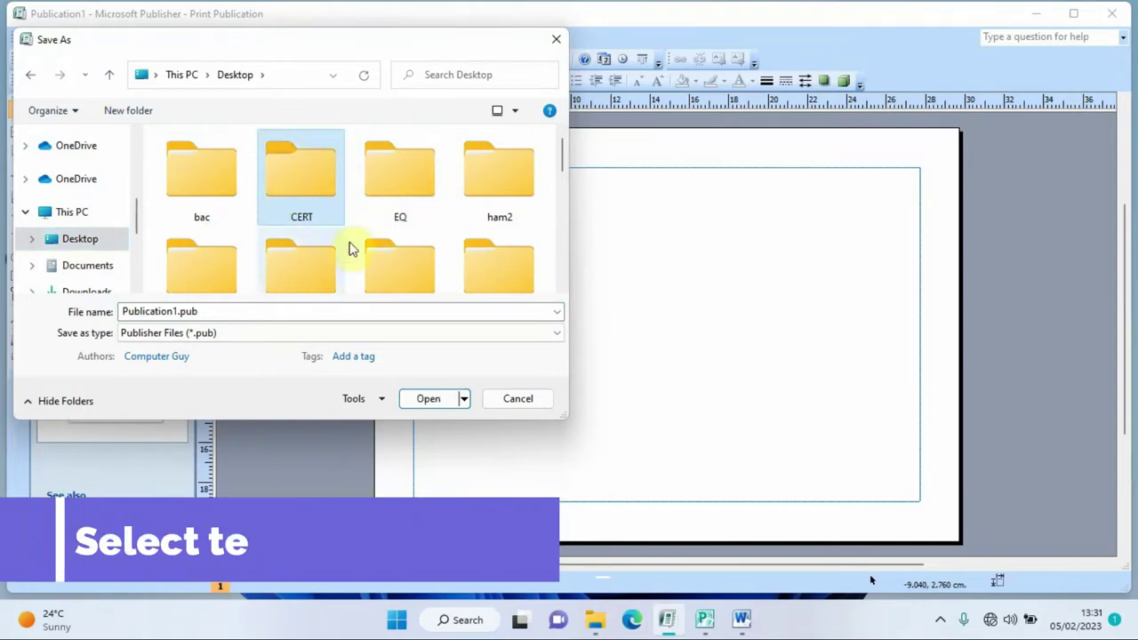
{"action": "left_click", "coordinate": [429, 400]}
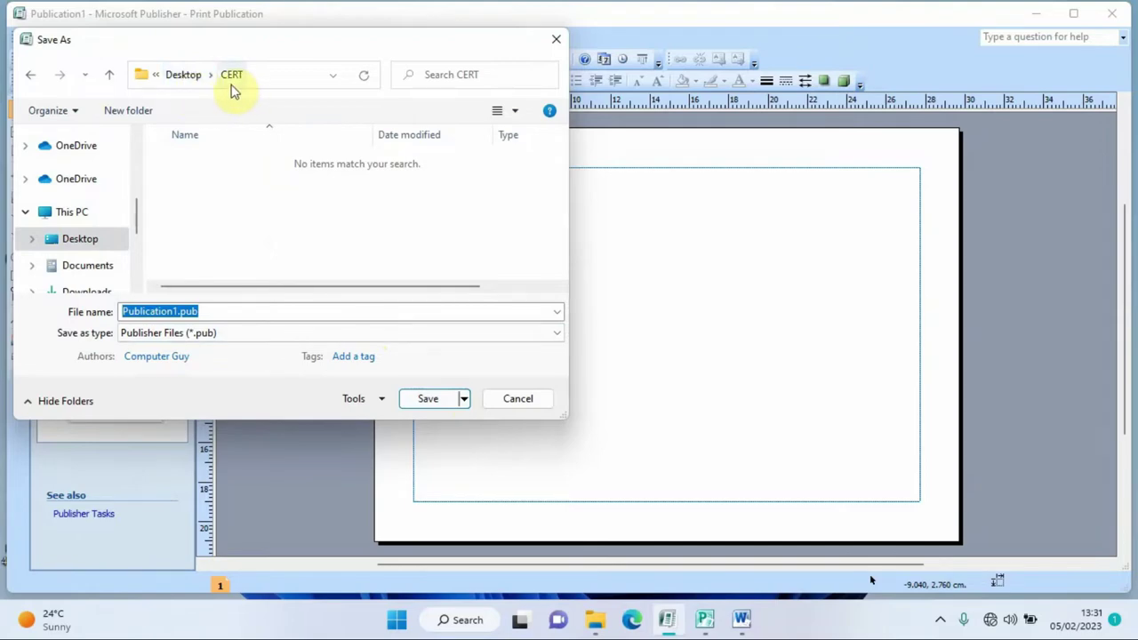
{"action": "left_click", "coordinate": [175, 311]}
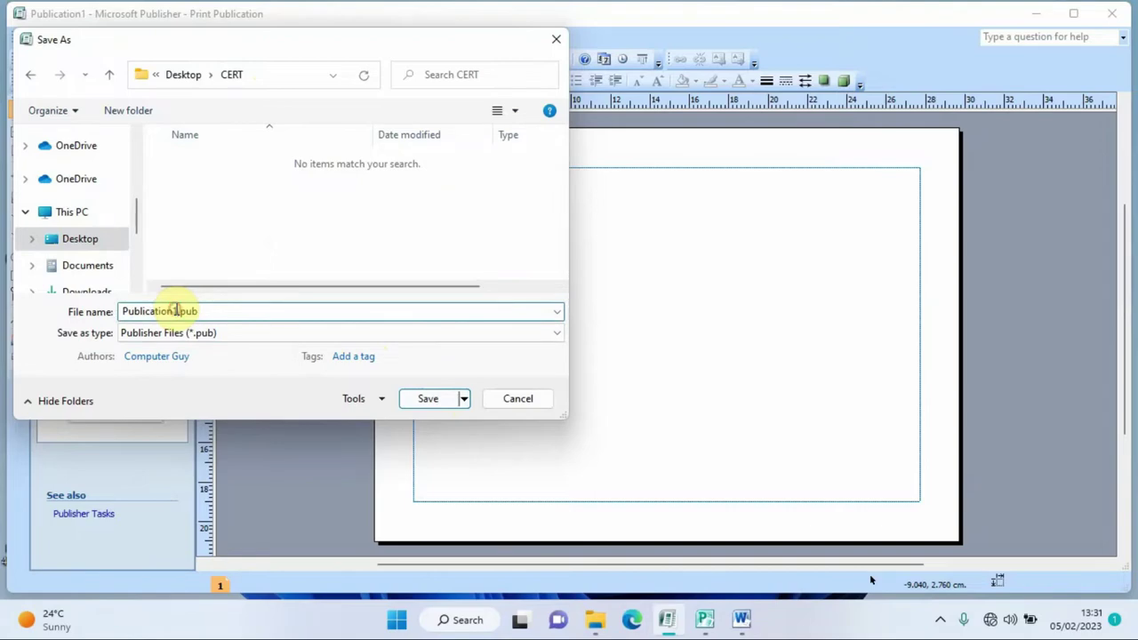
{"action": "key", "text": "BackSpace"}
{"action": "key", "text": "BackSpace"}
{"action": "key", "text": "BackSpace"}
{"action": "key", "text": "BackSpace"}
{"action": "key", "text": "BackSpace"}
{"action": "key", "text": "BackSpace"}
{"action": "key", "text": "BackSpace"}
{"action": "key", "text": "BackSpace"}
{"action": "key", "text": "BackSpace"}
{"action": "key", "text": "BackSpace"}
{"action": "key", "text": "BackSpace"}
{"action": "key", "text": "BackSpace"}
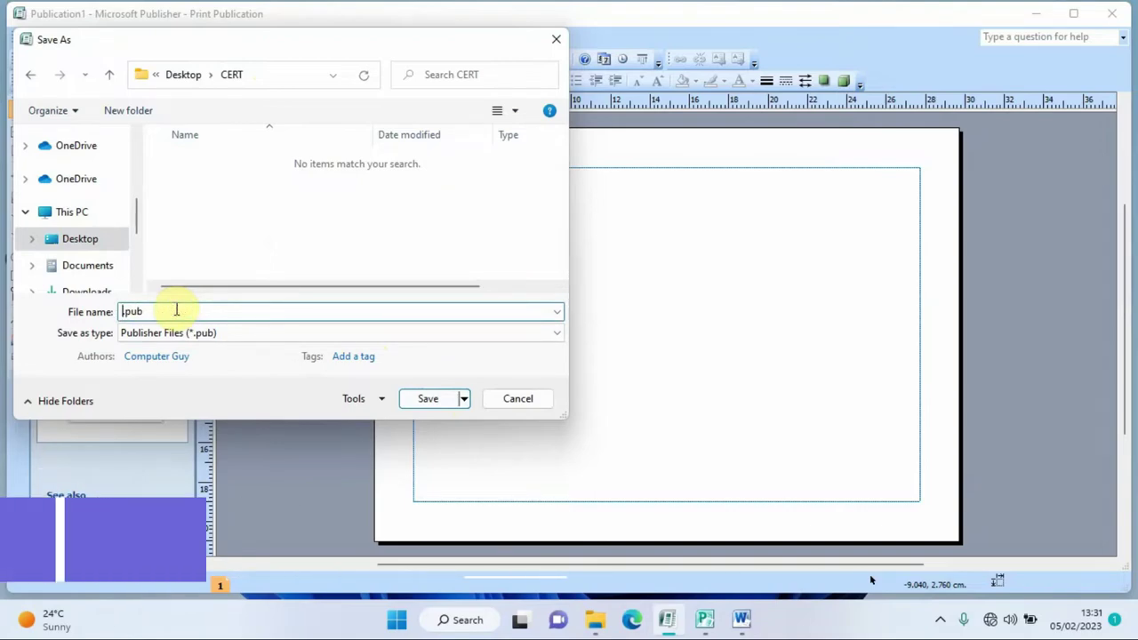
{"action": "type", "text": "GAMES"}
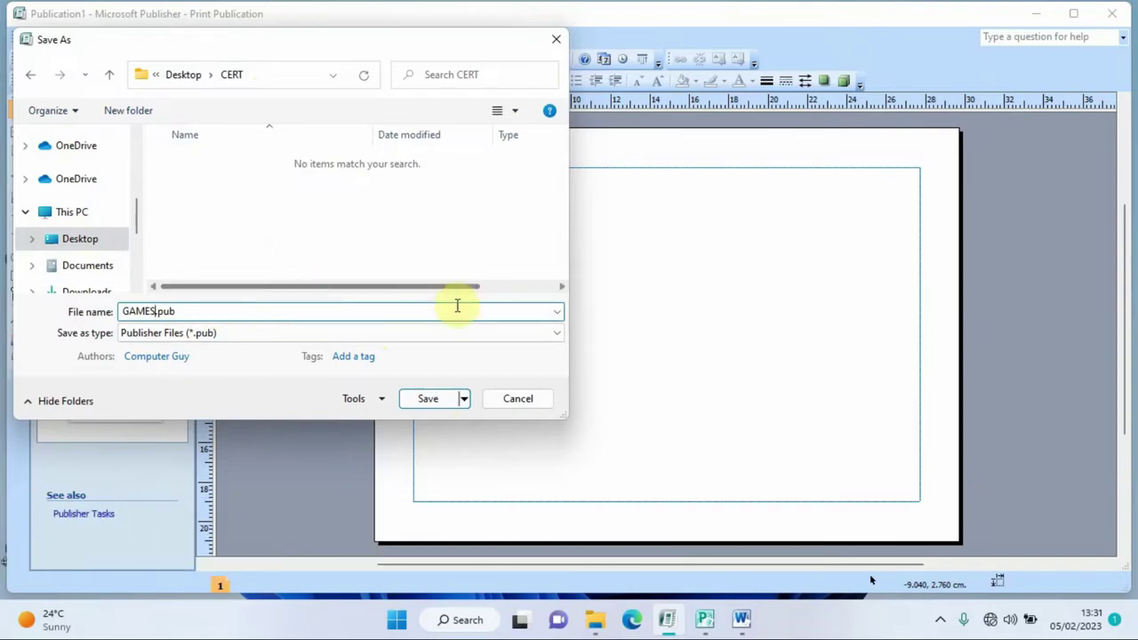
{"action": "left_click", "coordinate": [426, 401]}
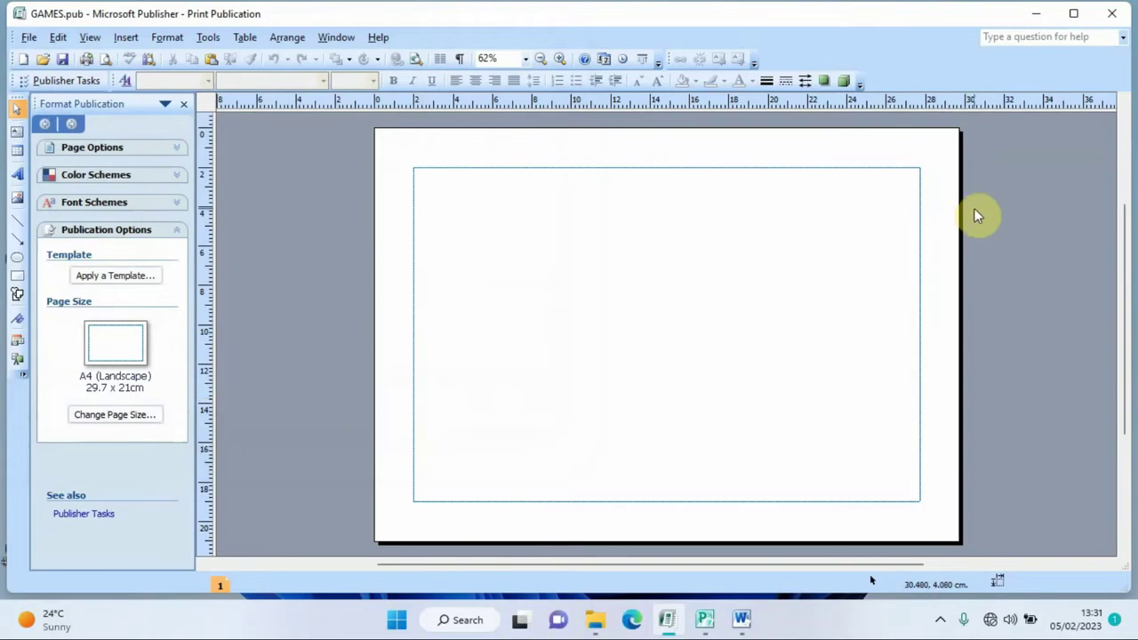
{"action": "left_click", "coordinate": [1036, 14]}
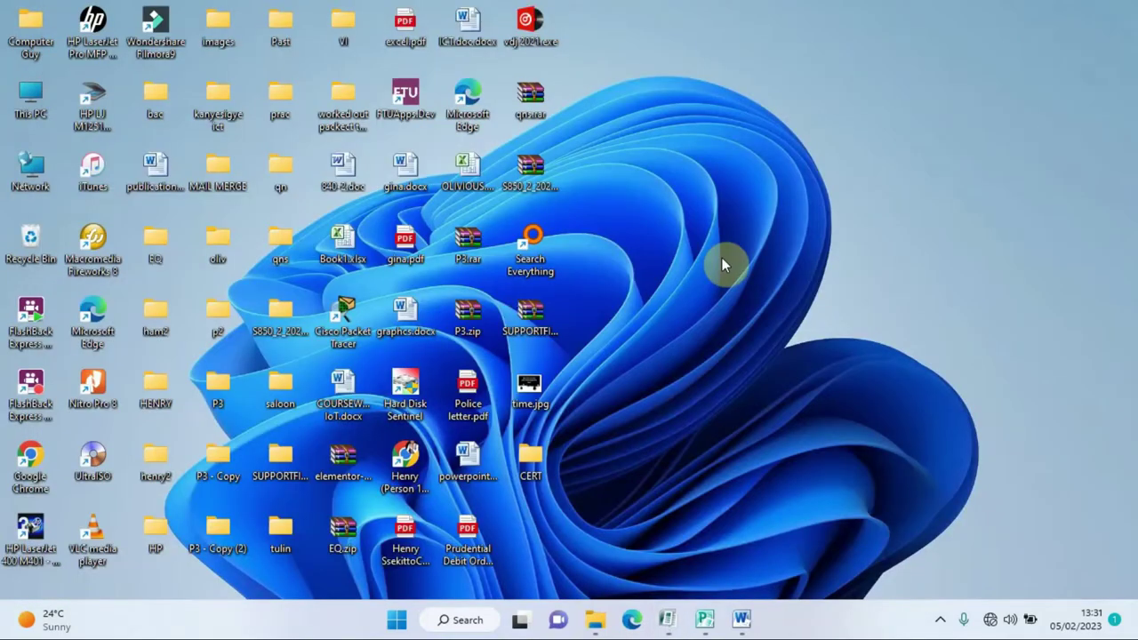
- Open the CERT folder to verify GAMES.pub is there, then return to Publisher
{"action": "right_click", "coordinate": [531, 464]}
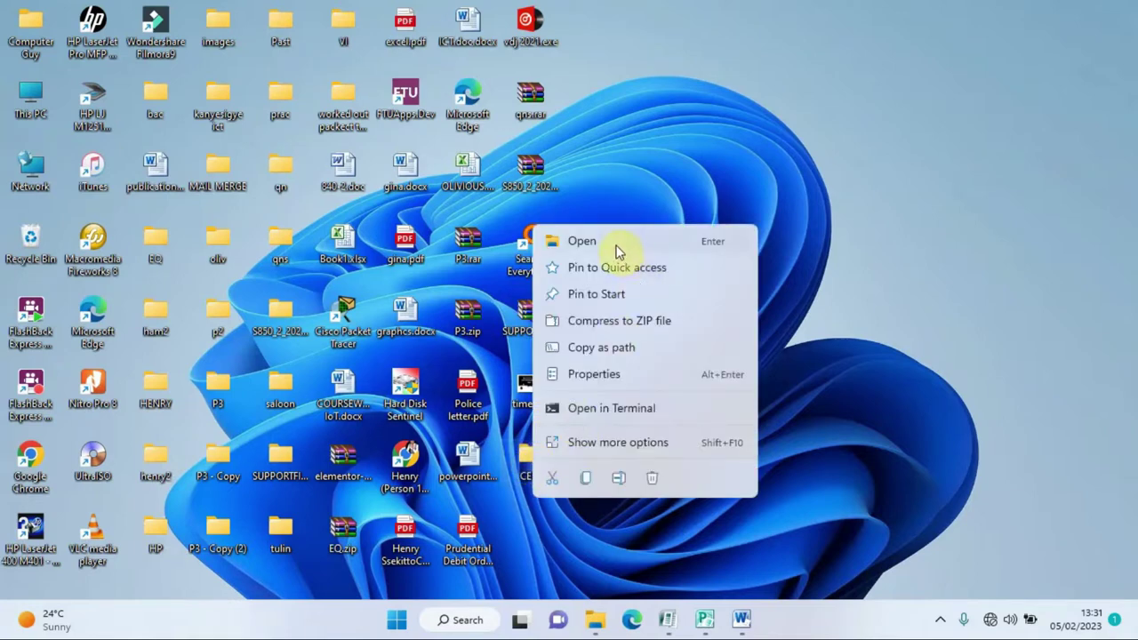
{"action": "left_click", "coordinate": [618, 247]}
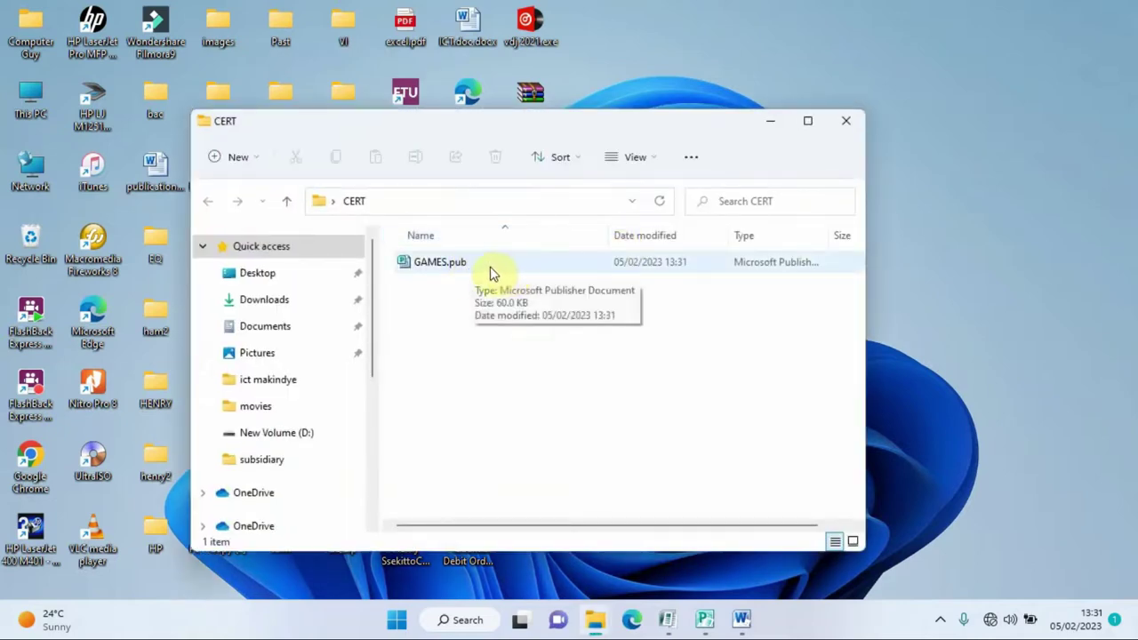
{"action": "left_click", "coordinate": [845, 122]}
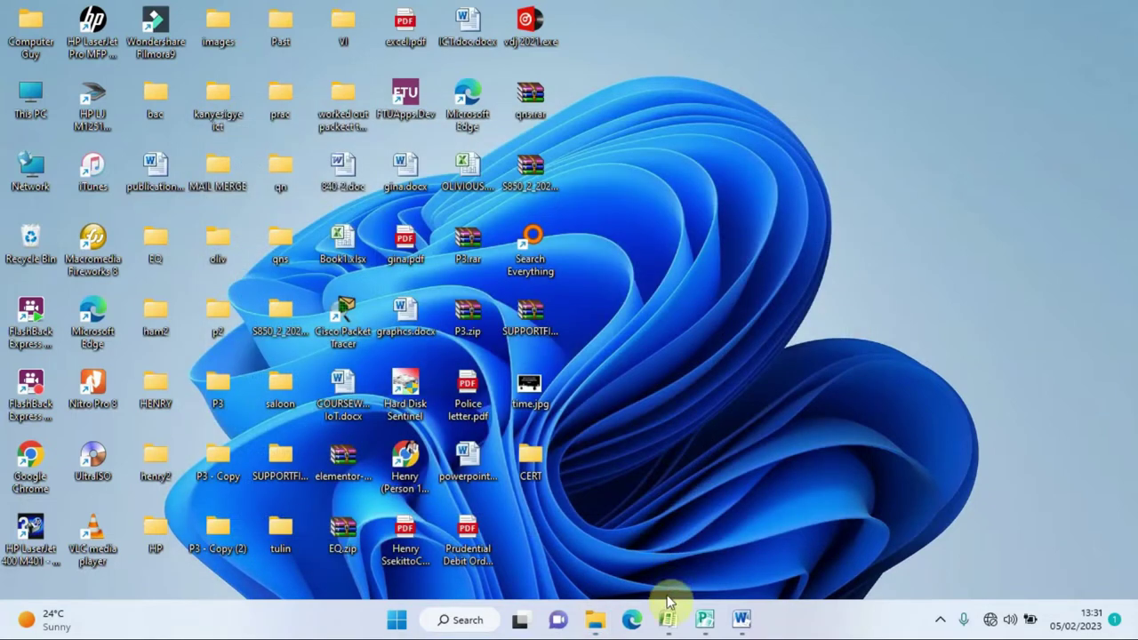
{"action": "left_click", "coordinate": [667, 620]}
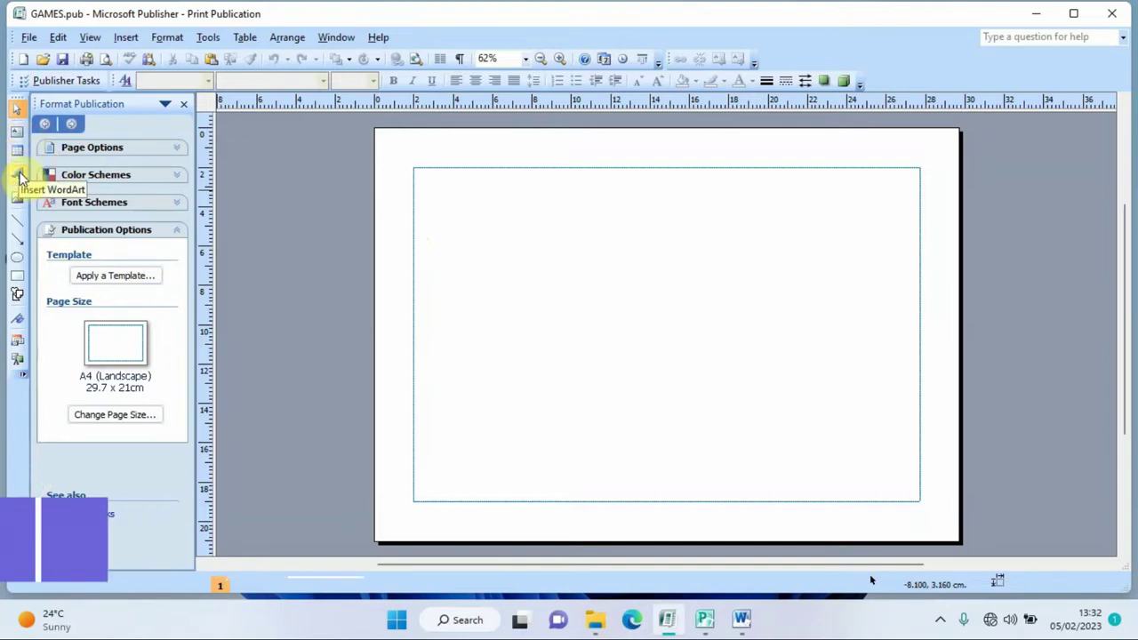
- Open the WordArt Gallery from the Objects toolbar
{"action": "left_click", "coordinate": [19, 178]}
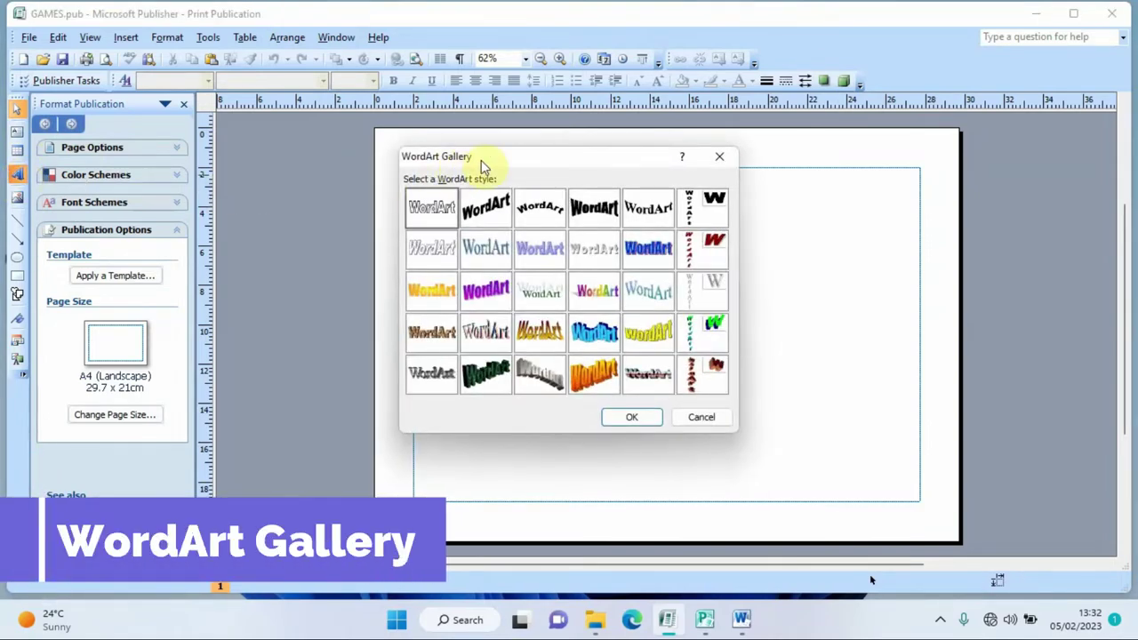
- Pick the plain first WordArt style and enter VIENNA HIGH SCHOOL KABOWA in bold
{"action": "left_click", "coordinate": [604, 296]}
{"action": "left_click", "coordinate": [435, 218]}
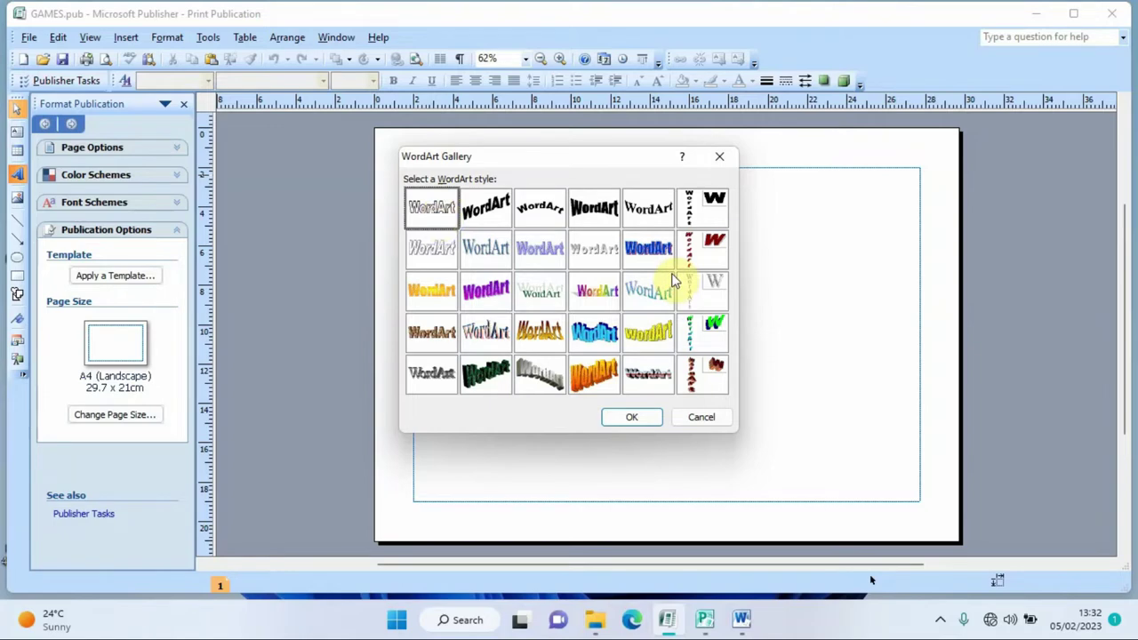
{"action": "left_click", "coordinate": [632, 423]}
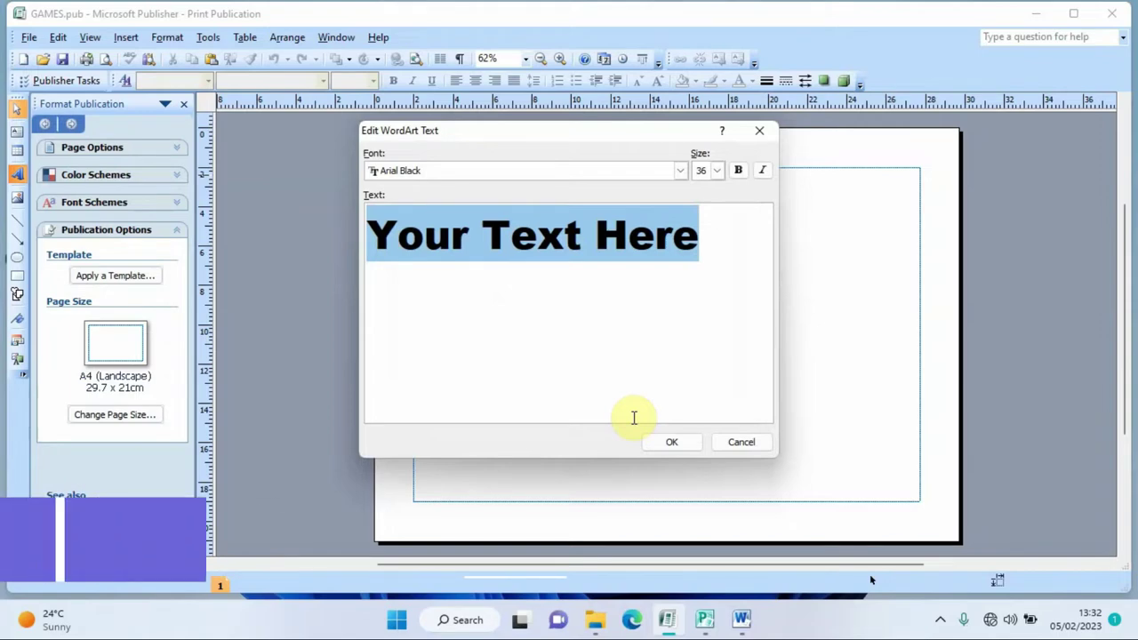
{"action": "key", "text": "Delete"}
{"action": "type", "text": "VIENNA "}
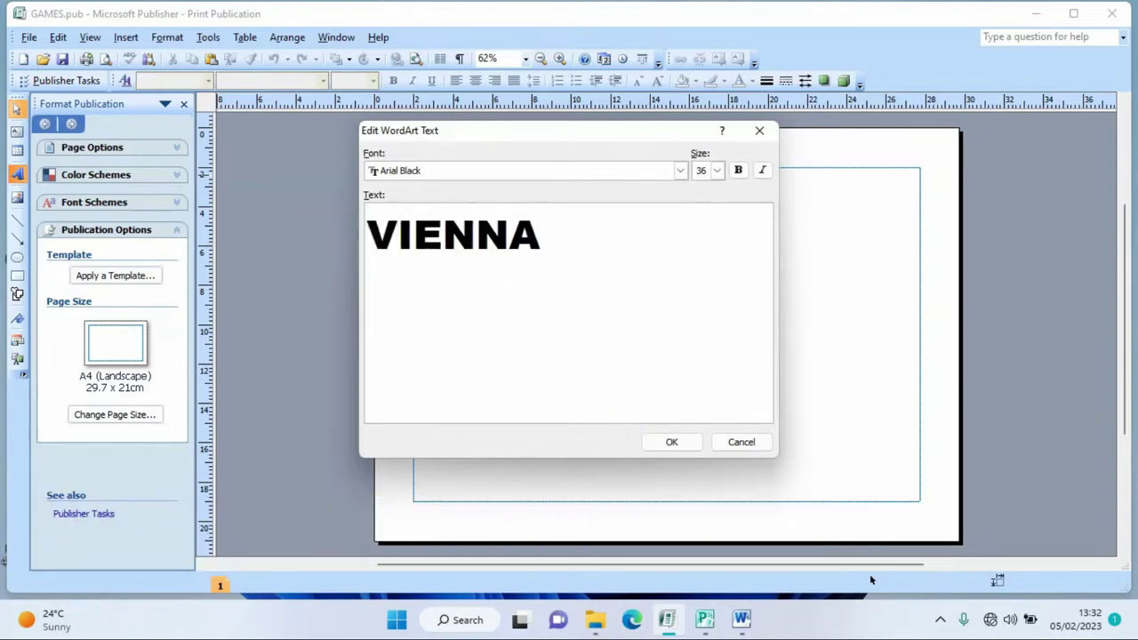
{"action": "type", "text": "HIGH SCHOOL"}
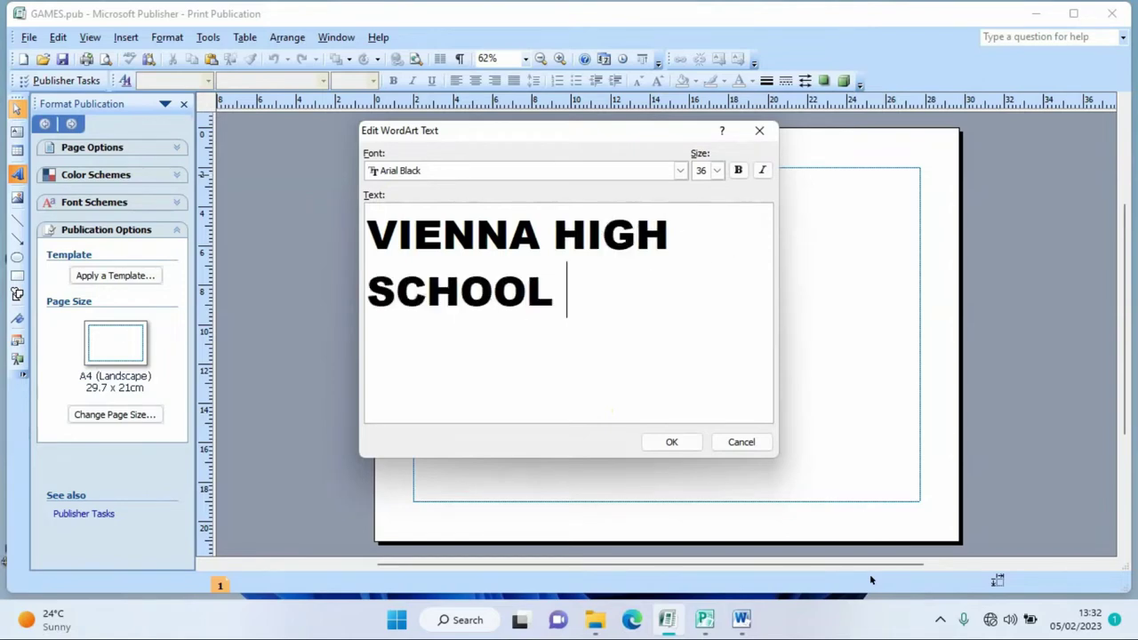
{"action": "type", "text": " KABOWA"}
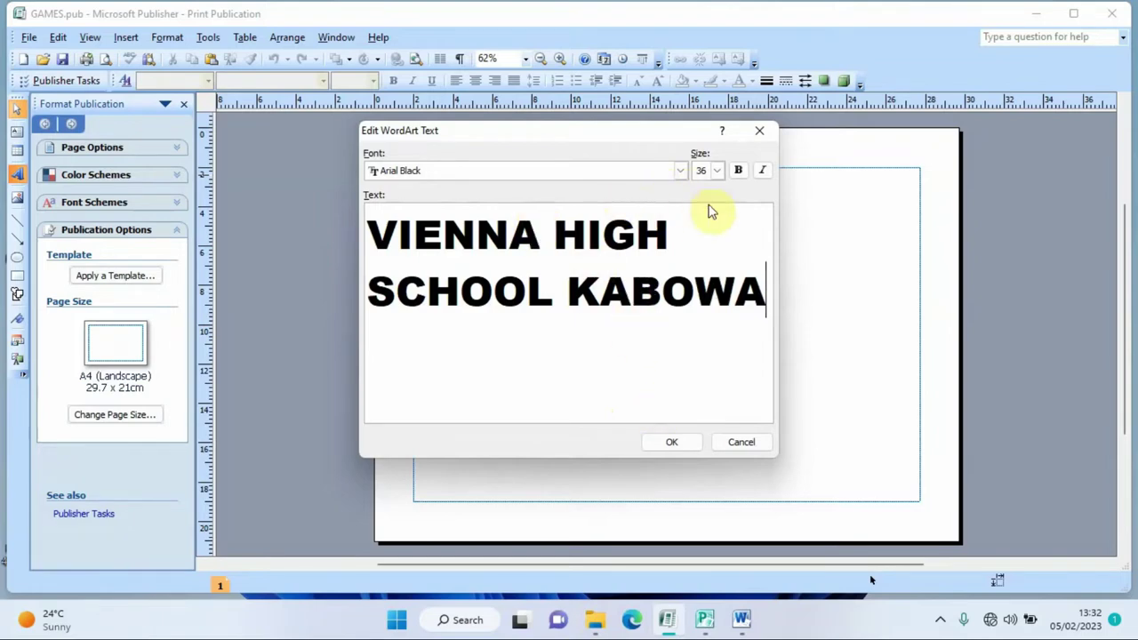
{"action": "left_click", "coordinate": [735, 178]}
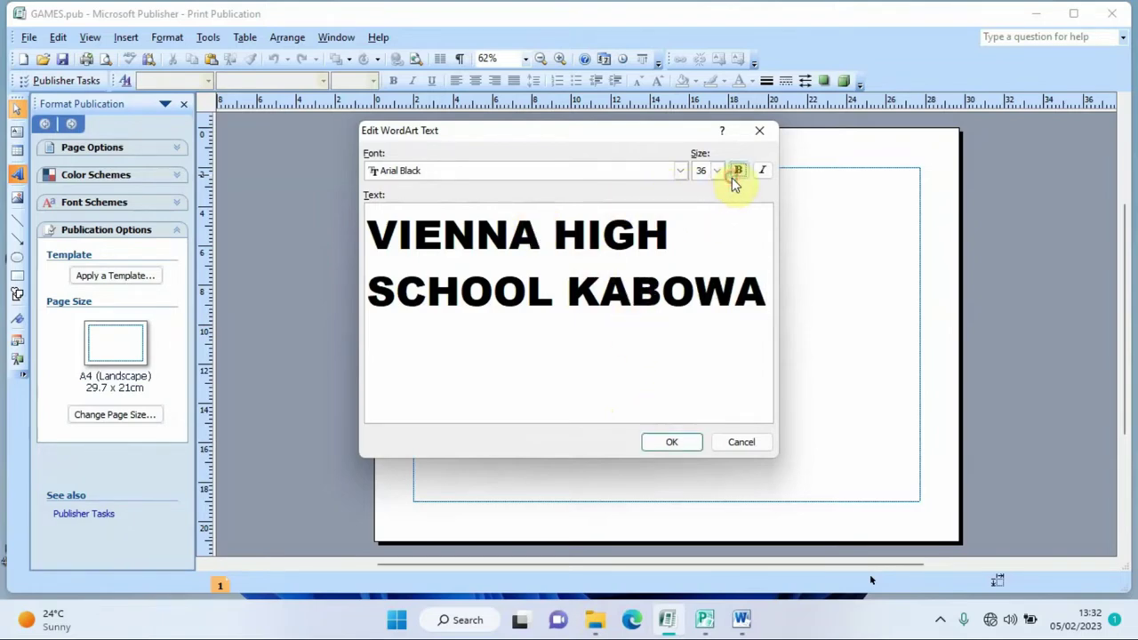
- Set the WordArt font to Times New Roman and place it on the page
{"action": "left_click", "coordinate": [680, 173]}
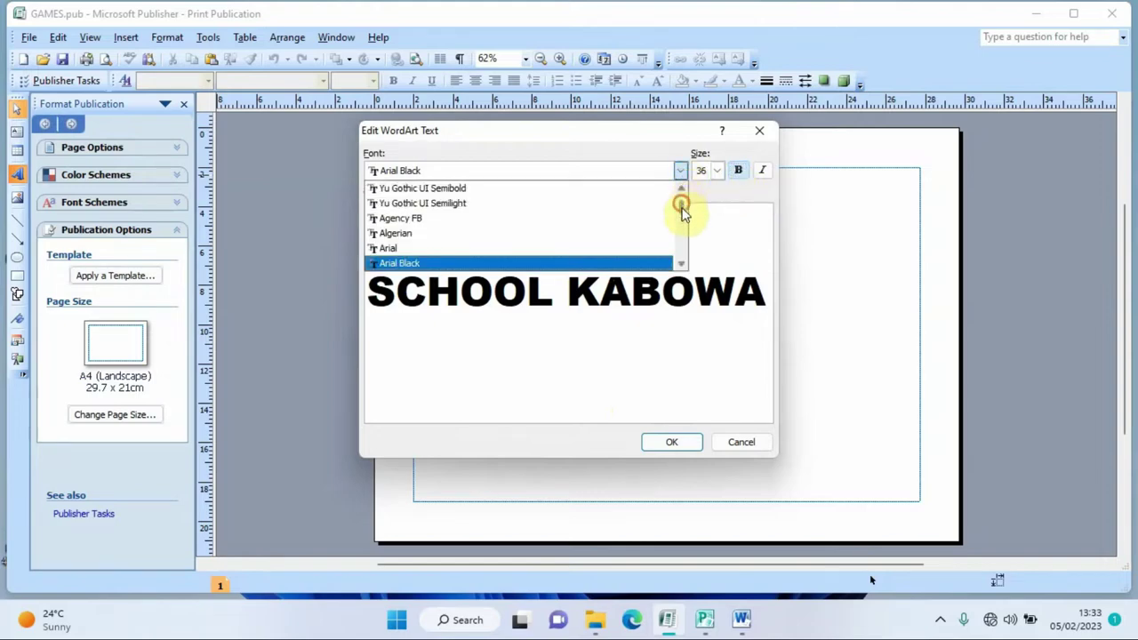
{"action": "left_click_drag", "start_coordinate": [682, 207], "coordinate": [681, 254]}
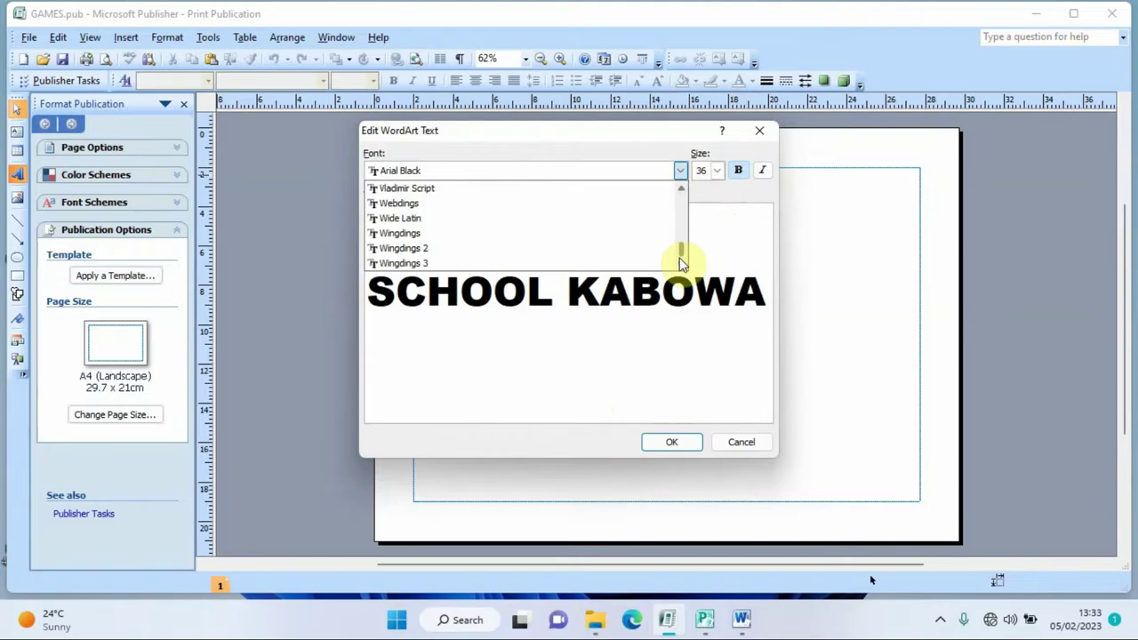
{"action": "left_click", "coordinate": [681, 193]}
{"action": "left_click", "coordinate": [681, 193]}
{"action": "left_click", "coordinate": [681, 193]}
{"action": "left_click", "coordinate": [680, 193]}
{"action": "left_click", "coordinate": [681, 193]}
{"action": "left_click", "coordinate": [681, 193]}
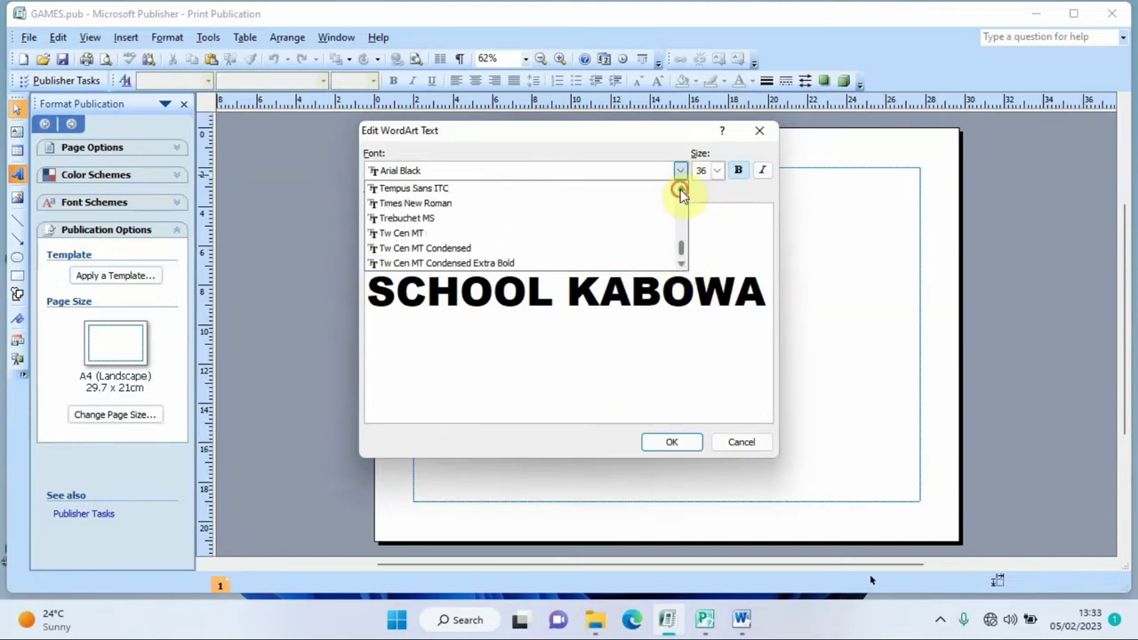
{"action": "left_click", "coordinate": [493, 203]}
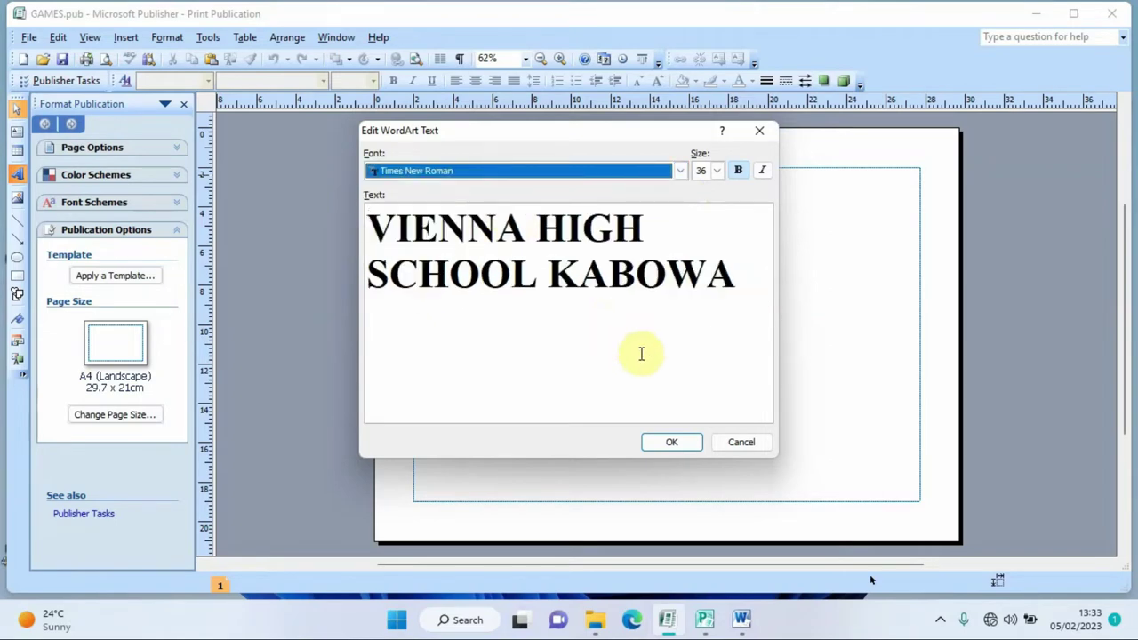
{"action": "left_click", "coordinate": [672, 440]}
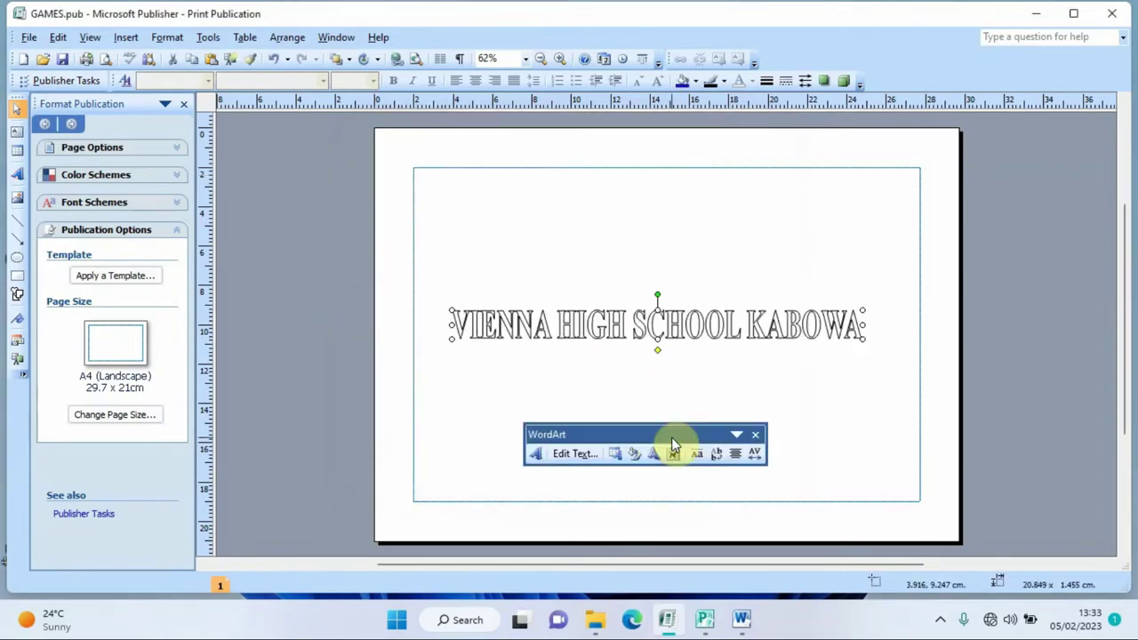
- Drag the school-name WordArt up from the middle toward the top of the page
{"action": "left_click_drag", "start_coordinate": [698, 316], "coordinate": [693, 198]}
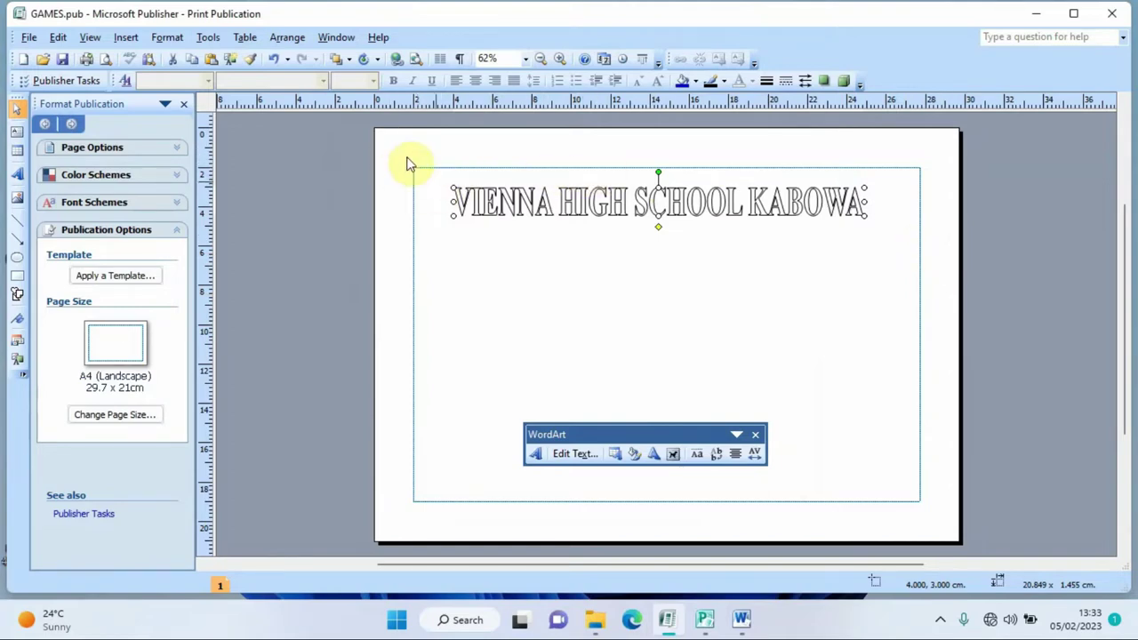
{"action": "left_click", "coordinate": [288, 39]}
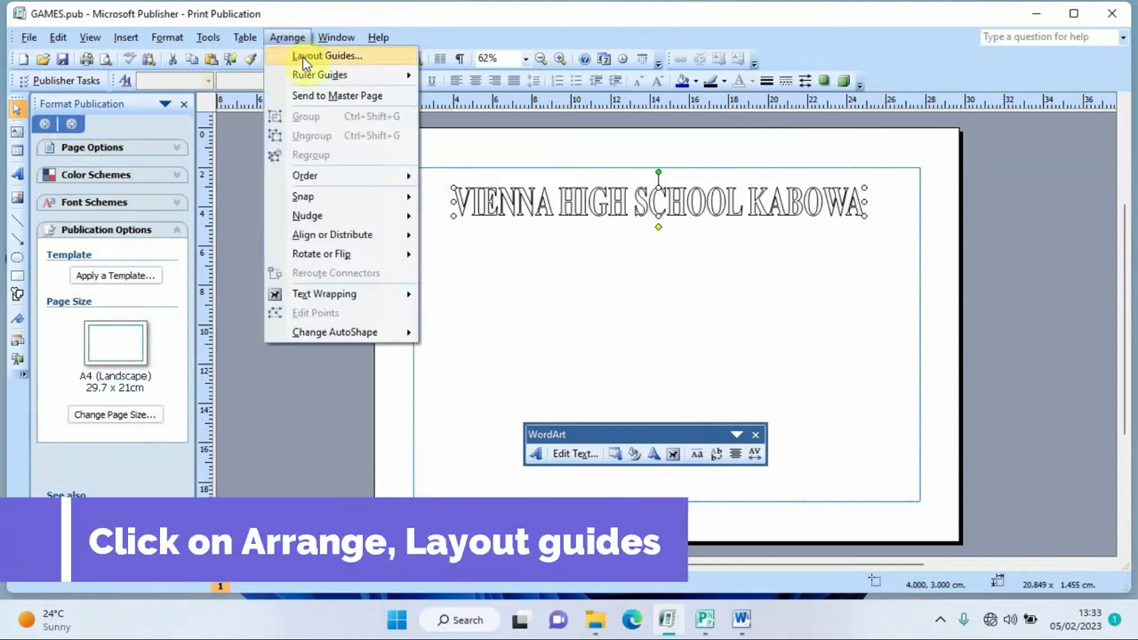
- Enter 0.787 cm for the left, right, top and bottom margin guides
{"action": "left_click", "coordinate": [311, 56]}
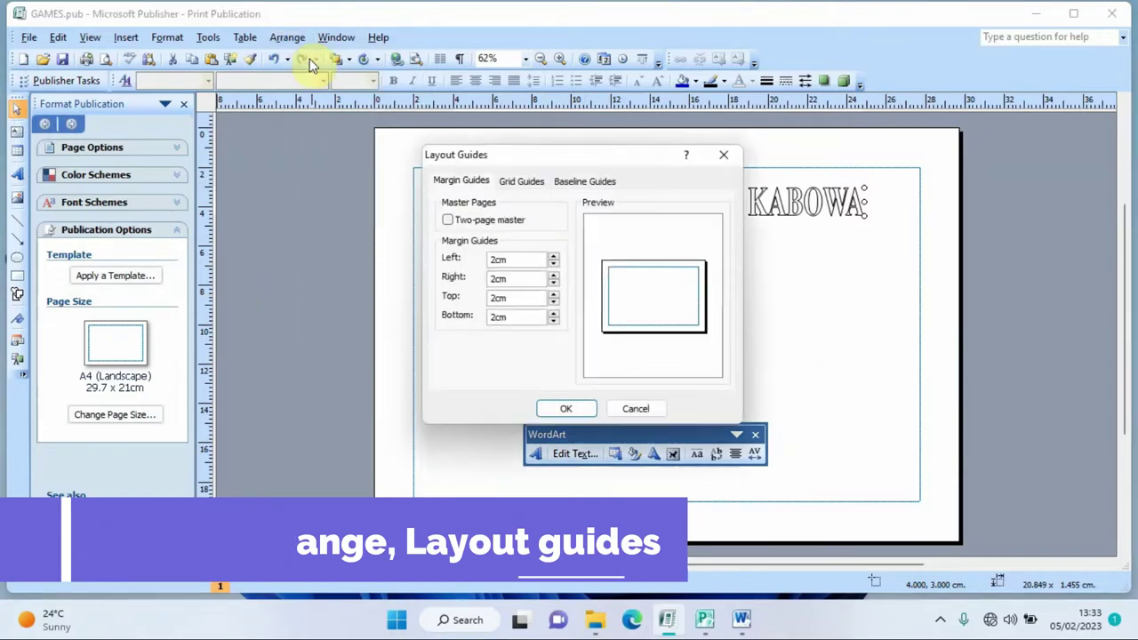
{"action": "left_click_drag", "start_coordinate": [585, 151], "coordinate": [945, 247]}
{"action": "left_click", "coordinate": [864, 350]}
{"action": "key", "text": "BackSpace"}
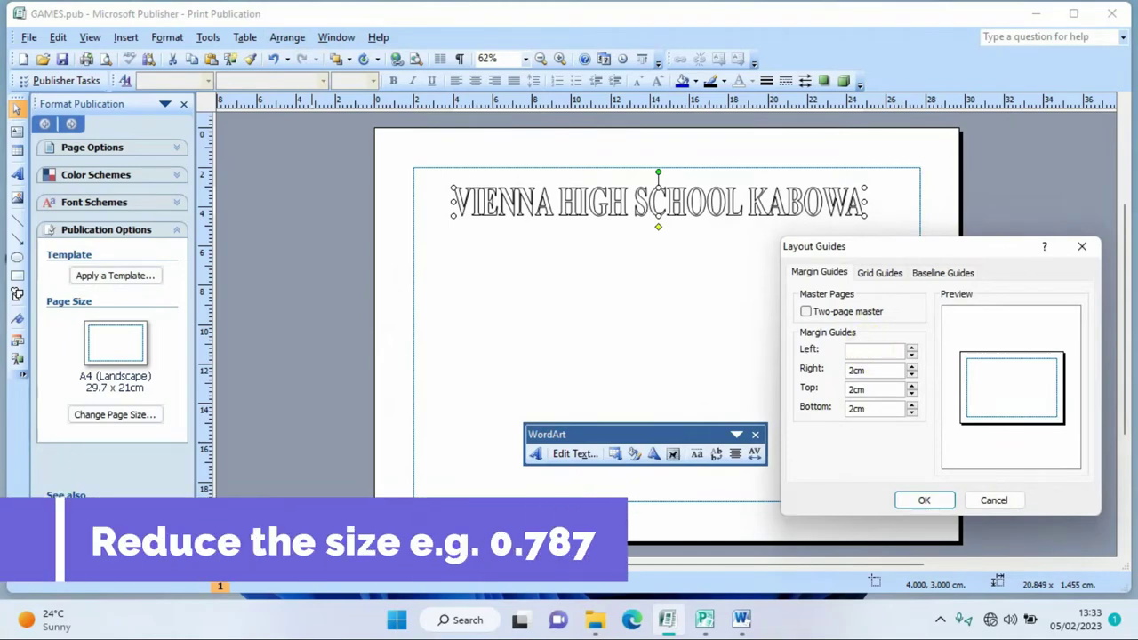
{"action": "type", "text": "0.7"}
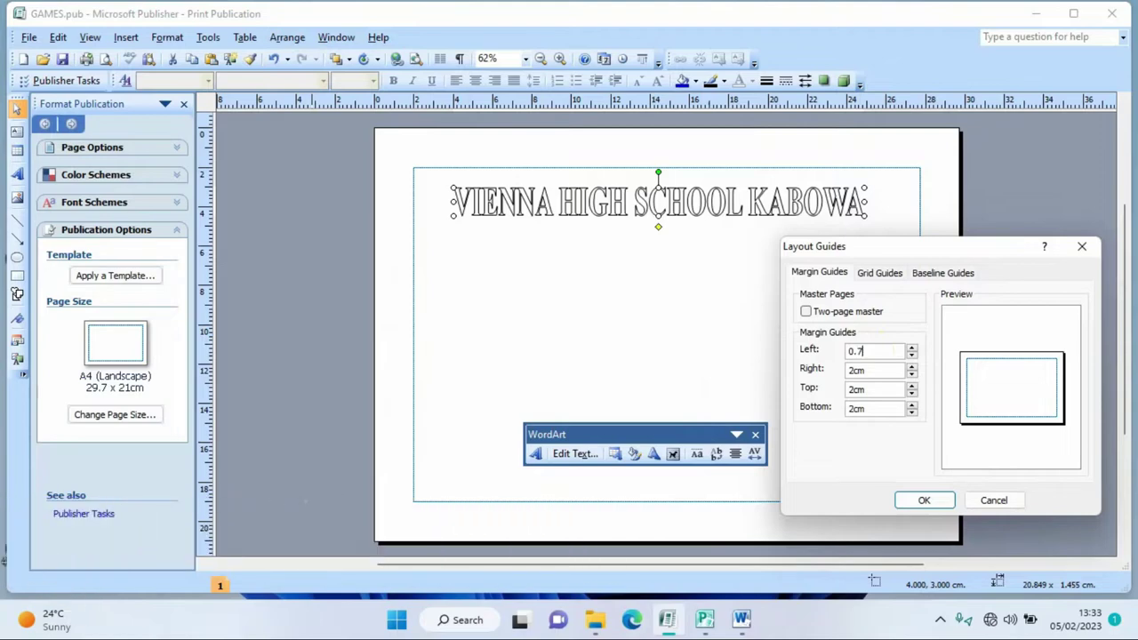
{"action": "type", "text": "87"}
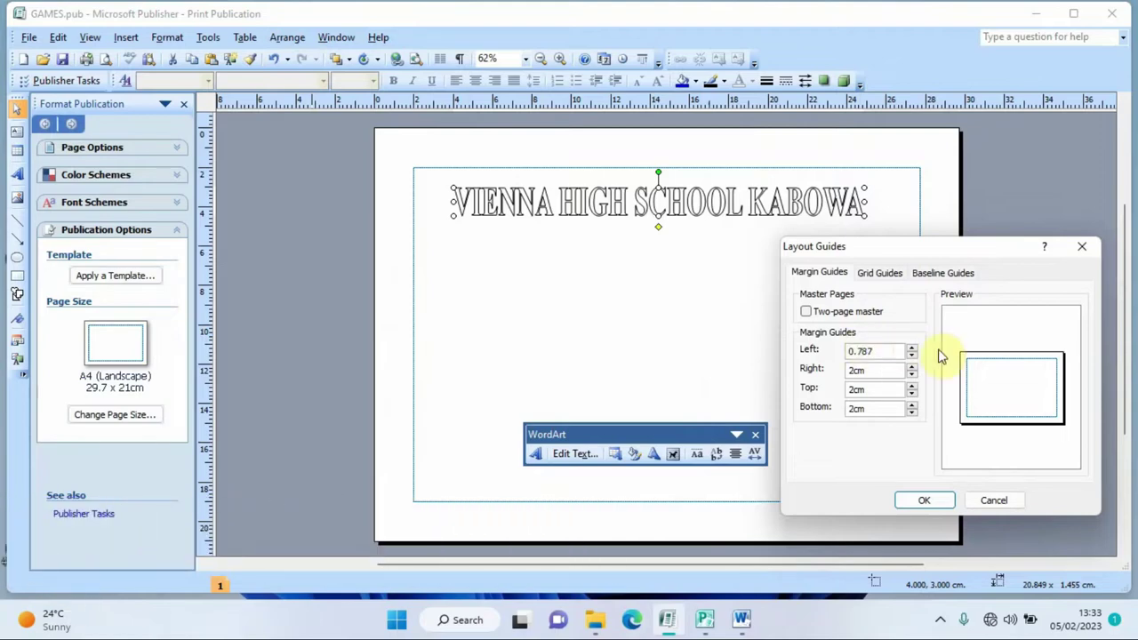
{"action": "left_click_drag", "start_coordinate": [861, 349], "coordinate": [842, 351]}
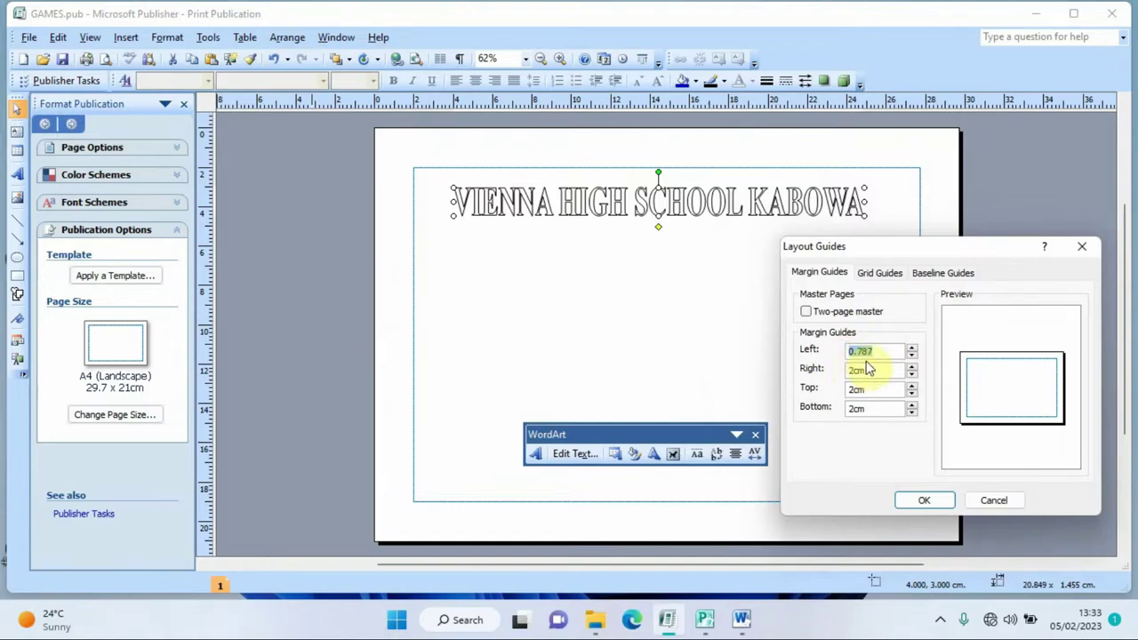
{"action": "key", "text": "ctrl+c"}
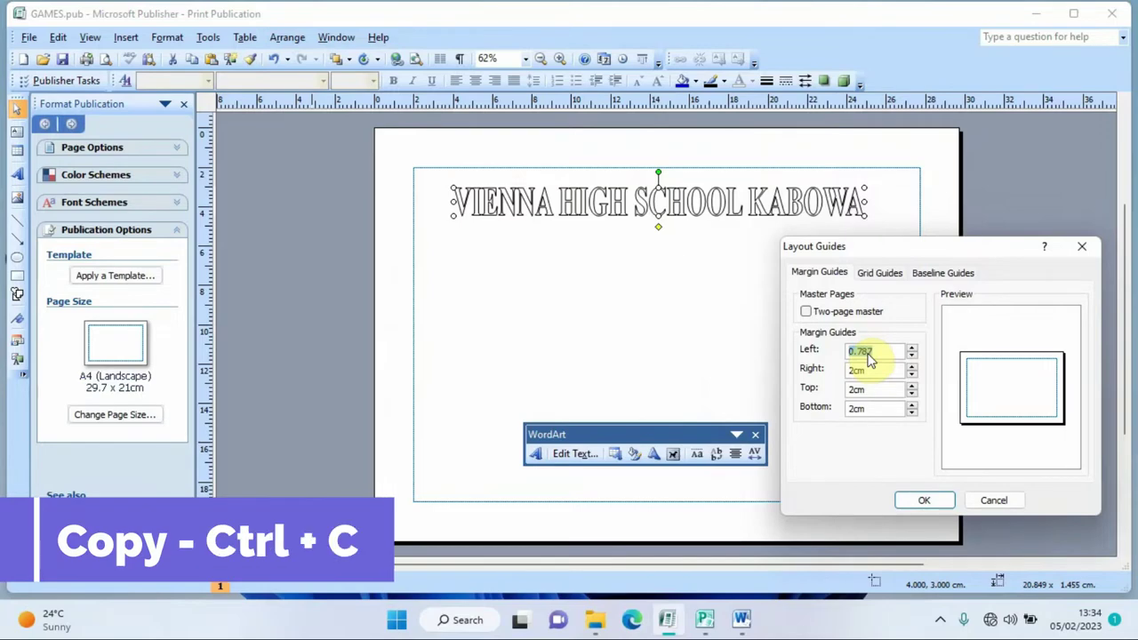
{"action": "double_click", "coordinate": [867, 369]}
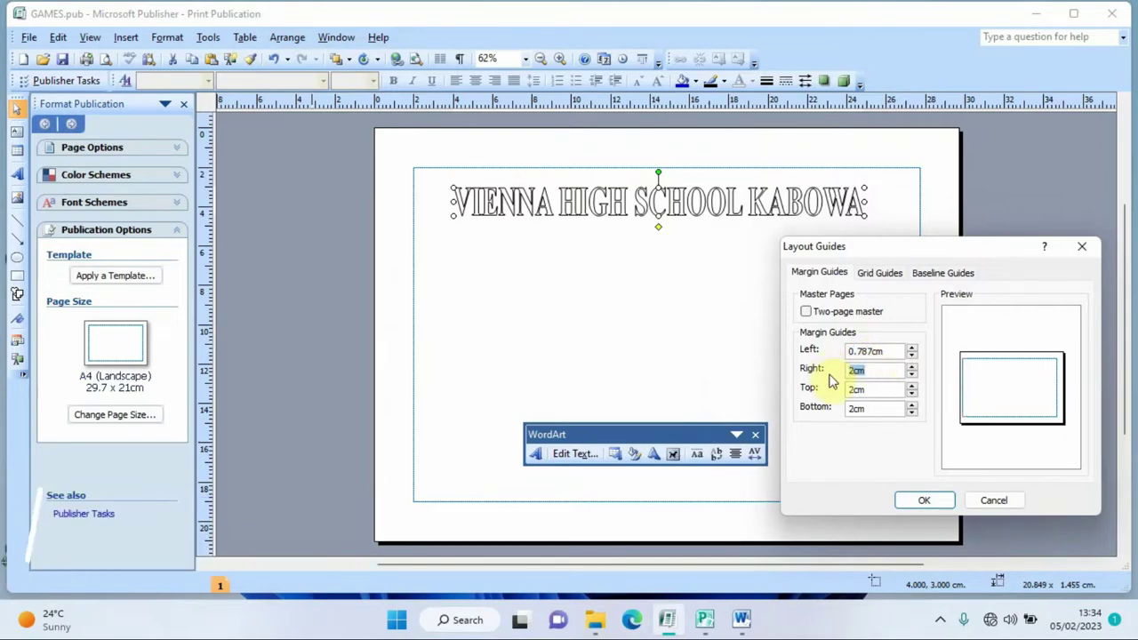
{"action": "key", "text": "ctrl+v"}
{"action": "double_click", "coordinate": [861, 389]}
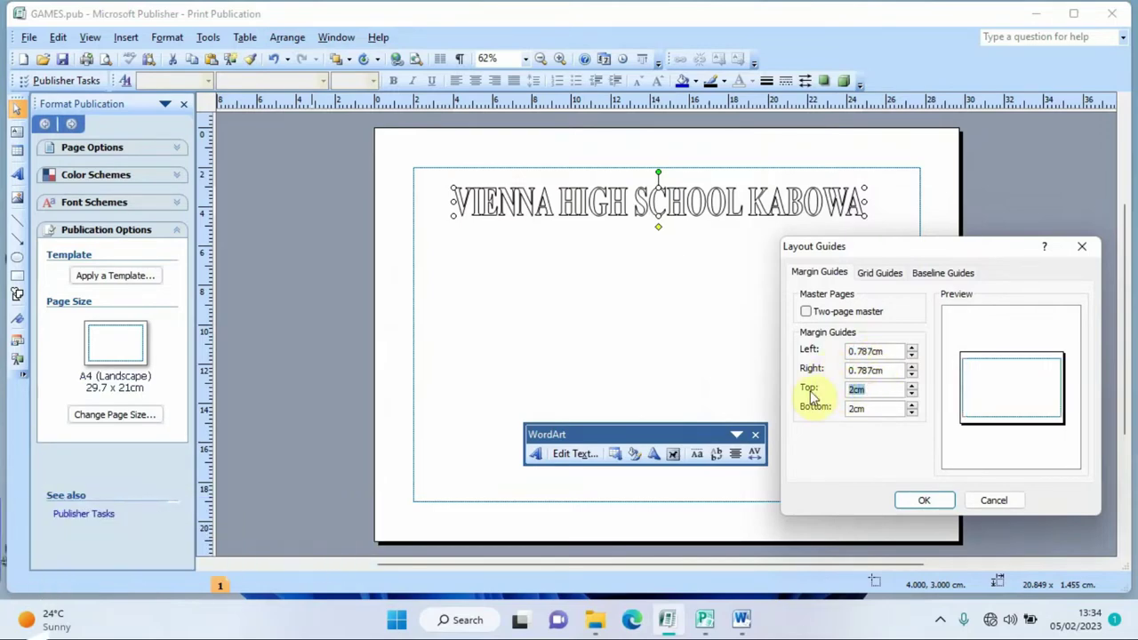
{"action": "double_click", "coordinate": [872, 407]}
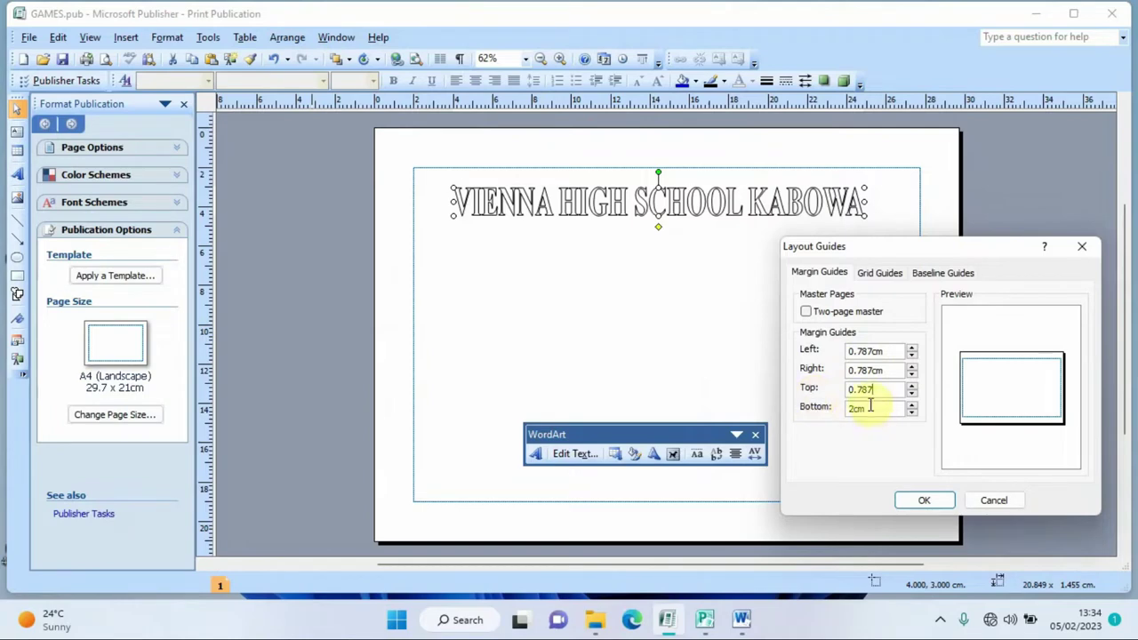
{"action": "key", "text": "ctrl+v"}
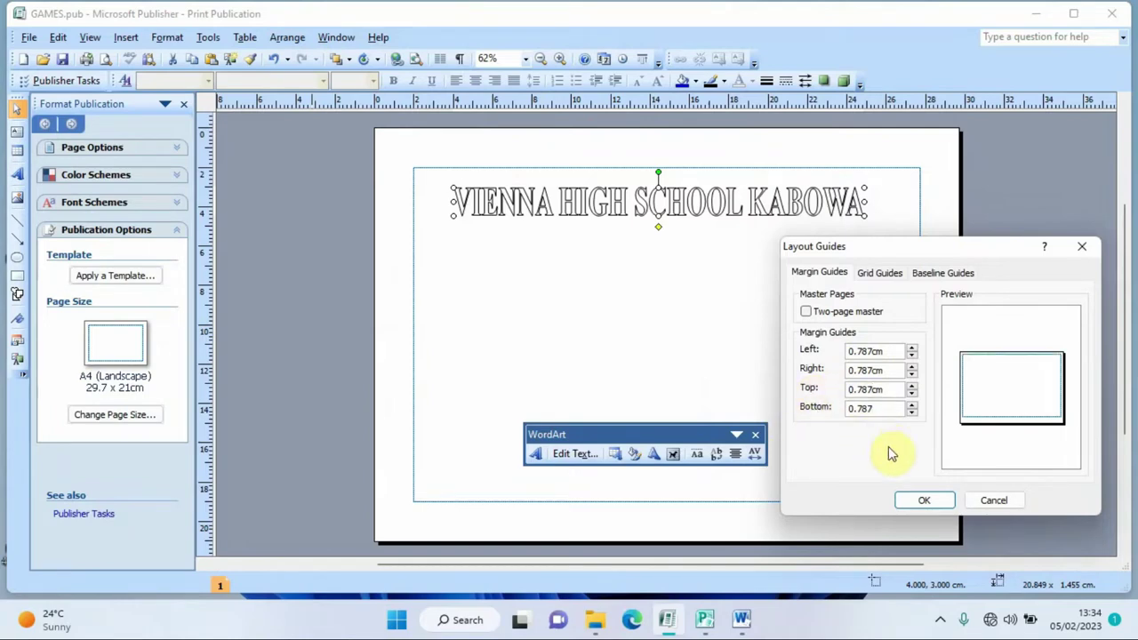
- Apply the 0.787 cm margins and push the WordArt up against the top margin
{"action": "left_click", "coordinate": [922, 497]}
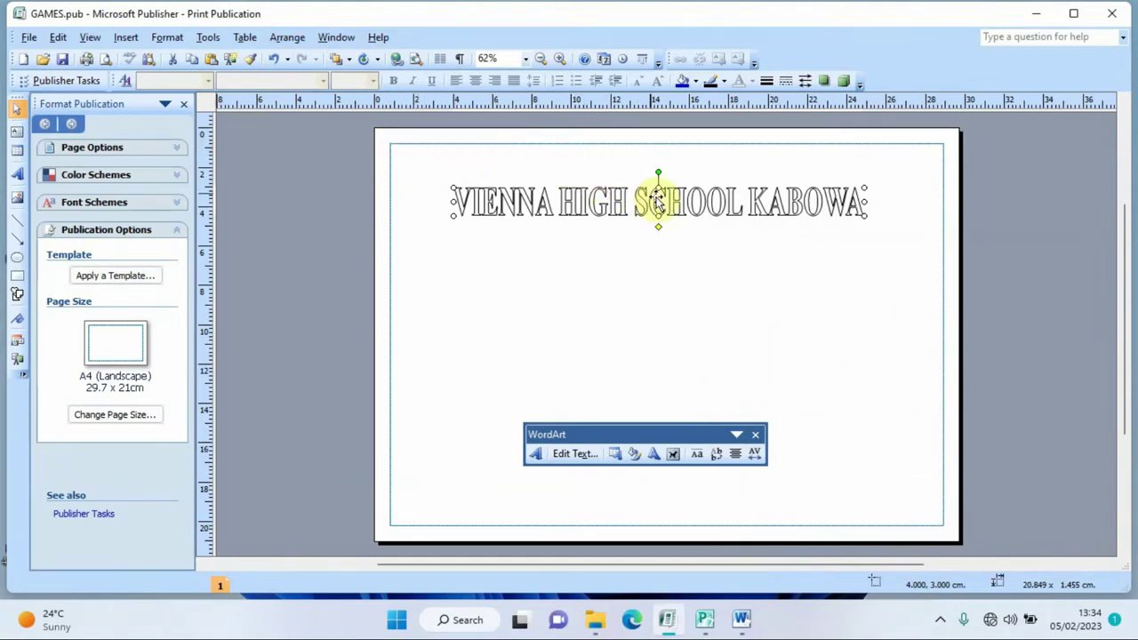
{"action": "left_click_drag", "start_coordinate": [674, 204], "coordinate": [684, 167]}
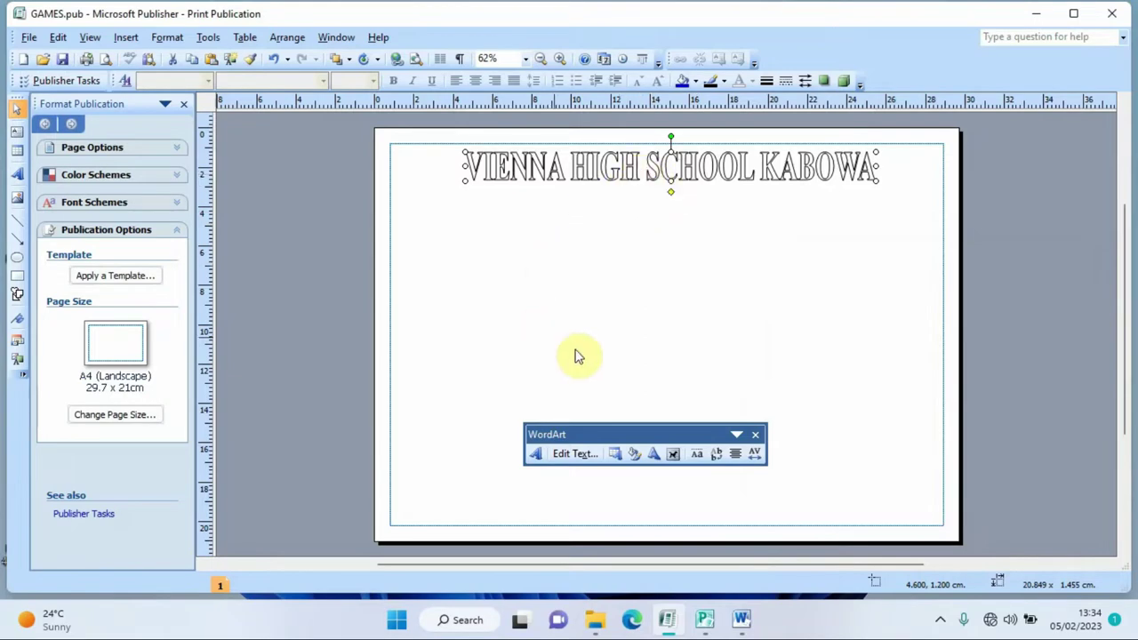
- Give the school-name WordArt the Wave 1 shape and stretch it to 3 cm tall
{"action": "left_click", "coordinate": [534, 453]}
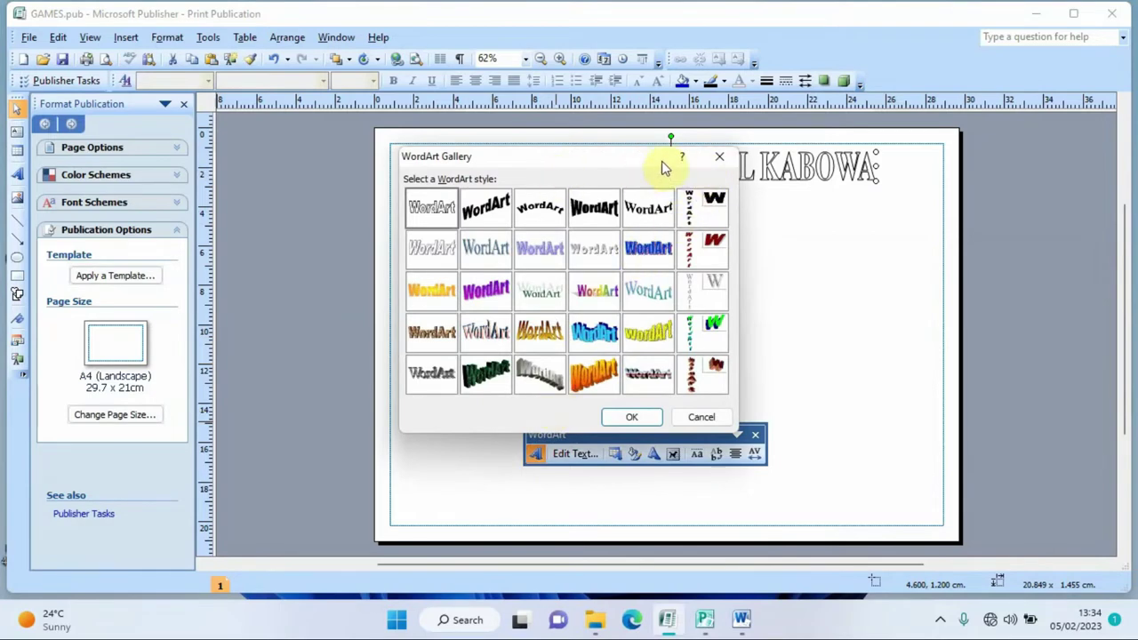
{"action": "left_click", "coordinate": [719, 157]}
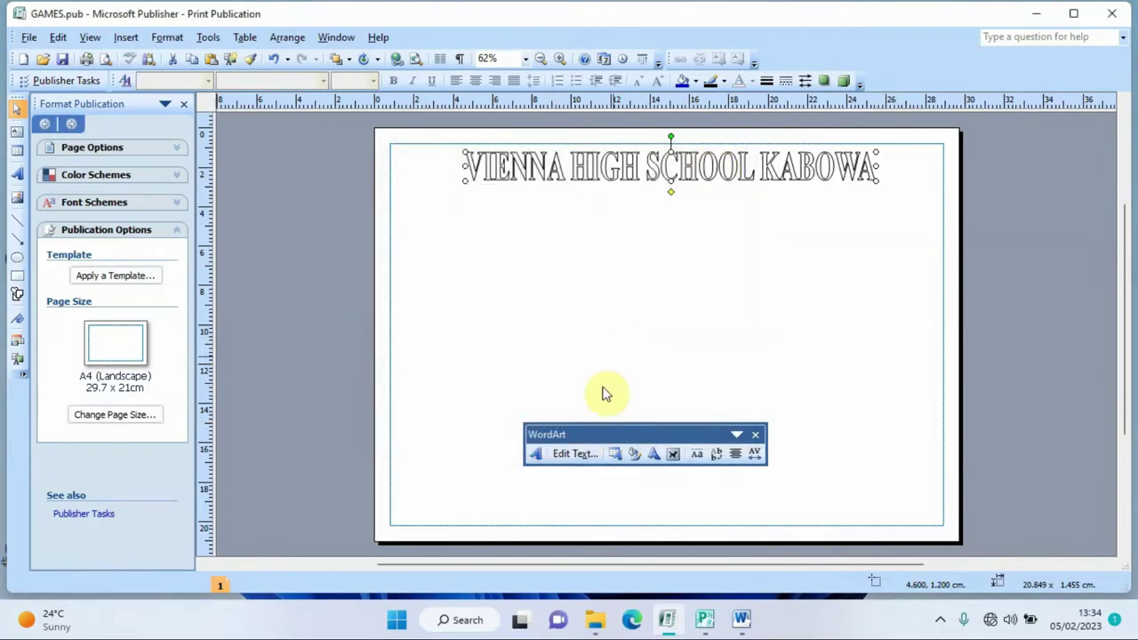
{"action": "left_click", "coordinate": [580, 455]}
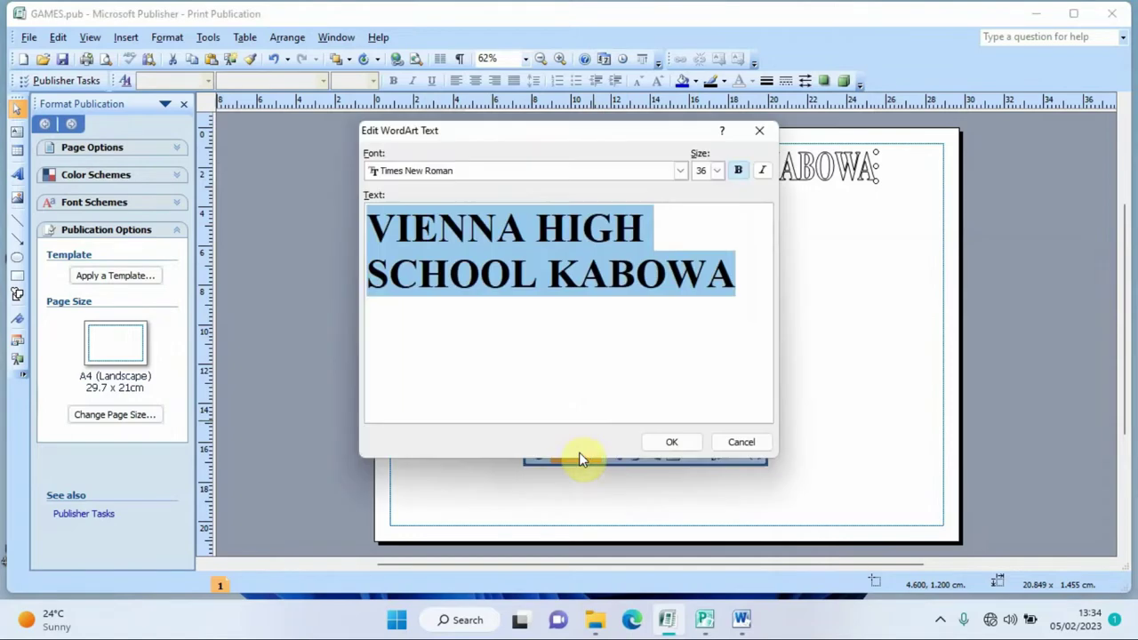
{"action": "left_click", "coordinate": [763, 132]}
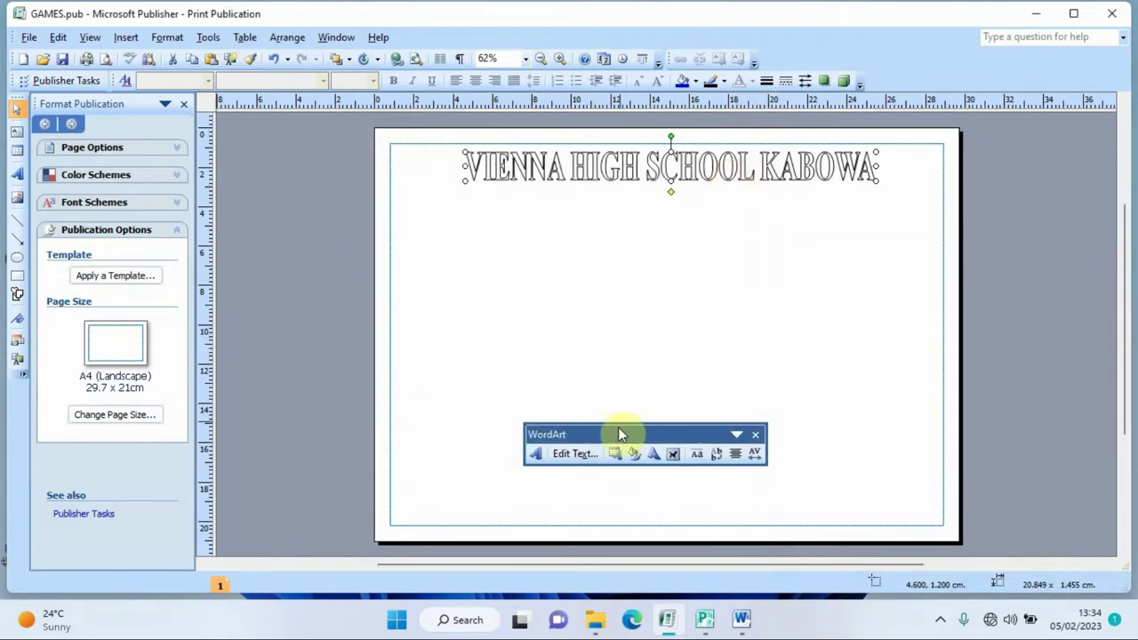
{"action": "left_click", "coordinate": [633, 455]}
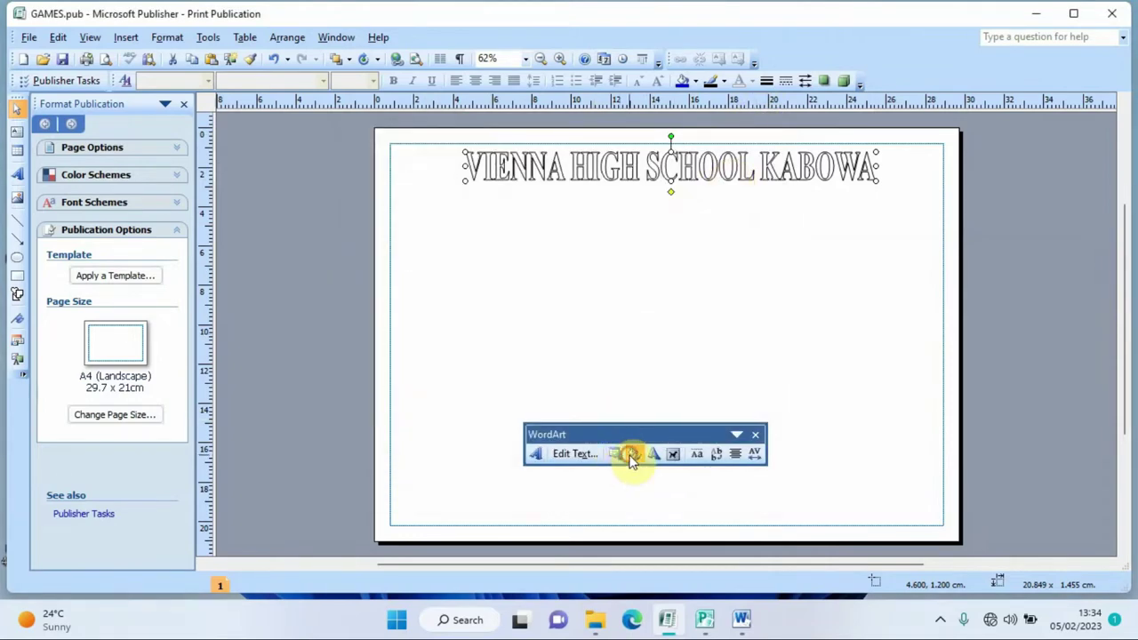
{"action": "left_click", "coordinate": [736, 110]}
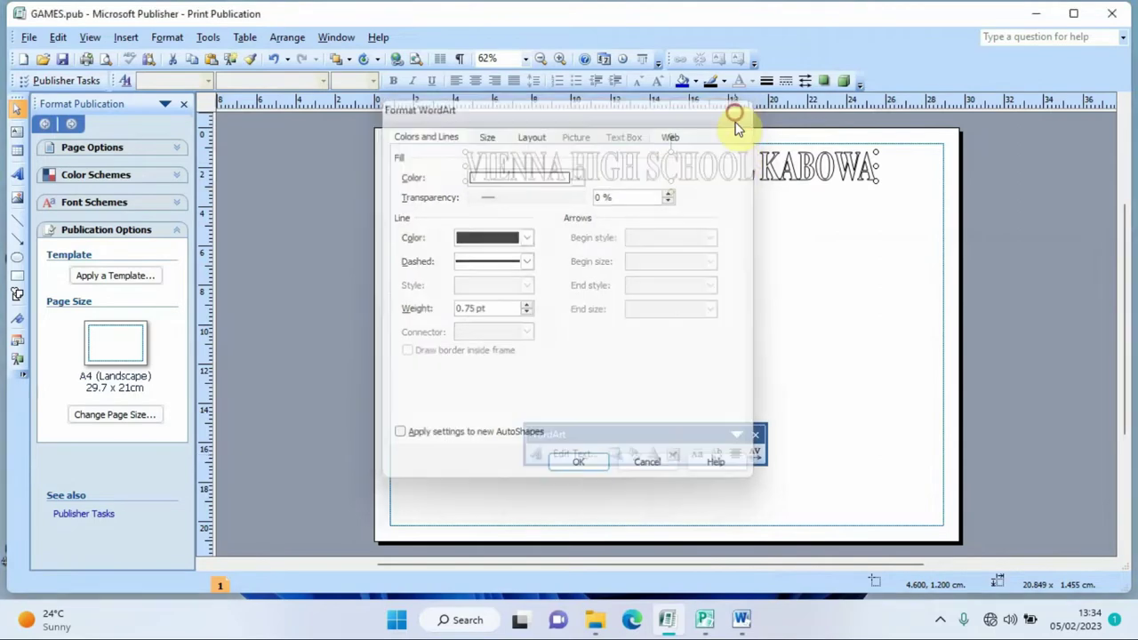
{"action": "left_click", "coordinate": [655, 454]}
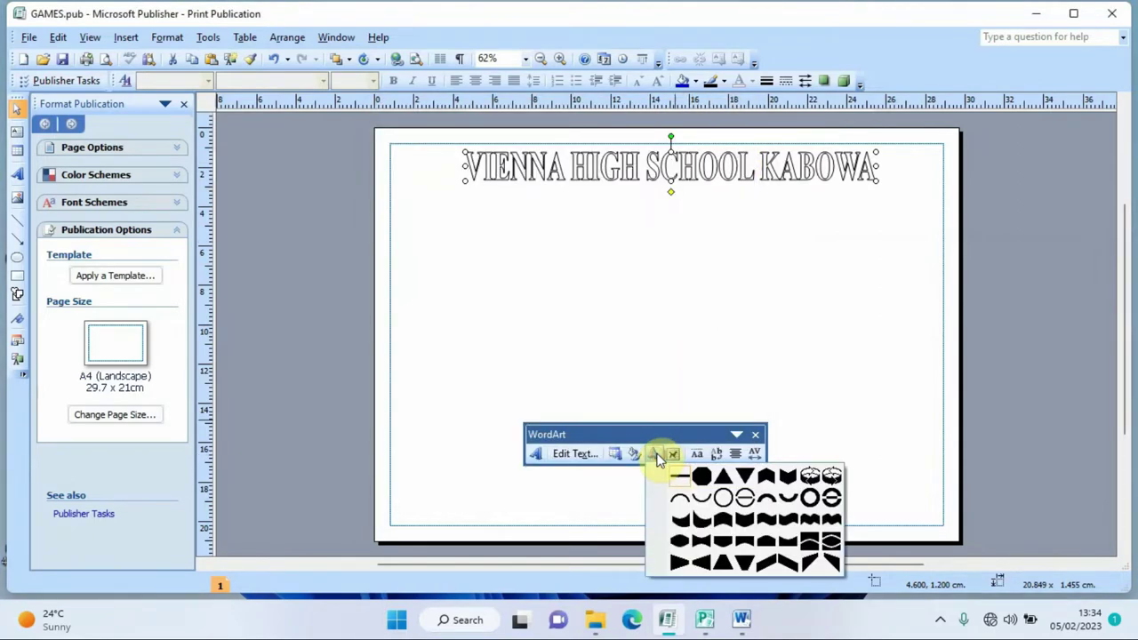
{"action": "left_click", "coordinate": [767, 522]}
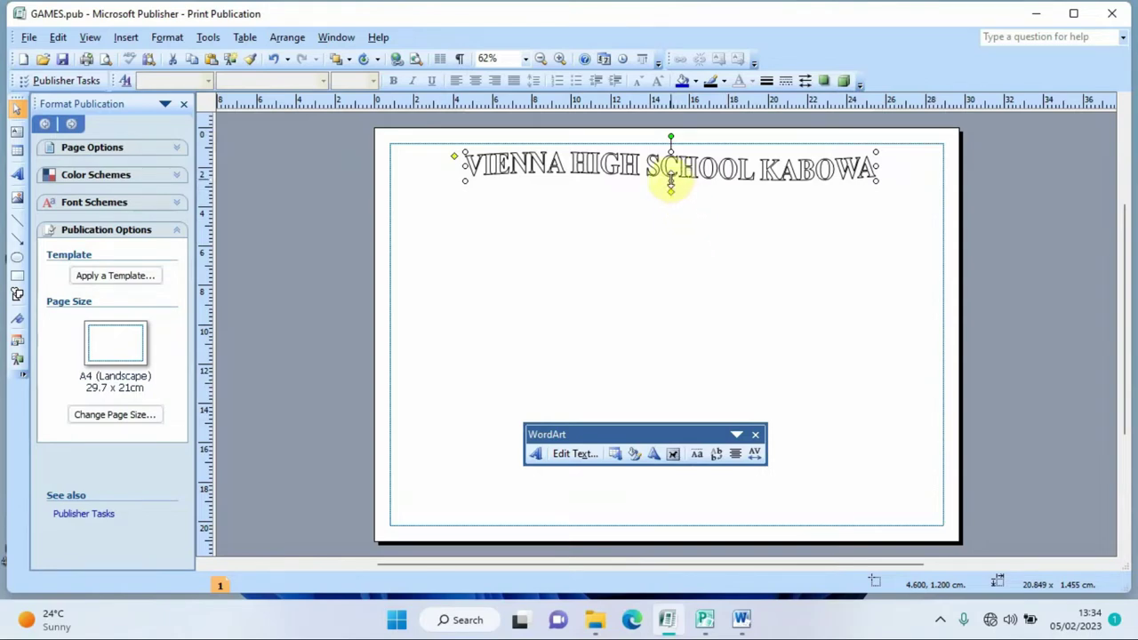
{"action": "left_click_drag", "start_coordinate": [670, 180], "coordinate": [670, 212]}
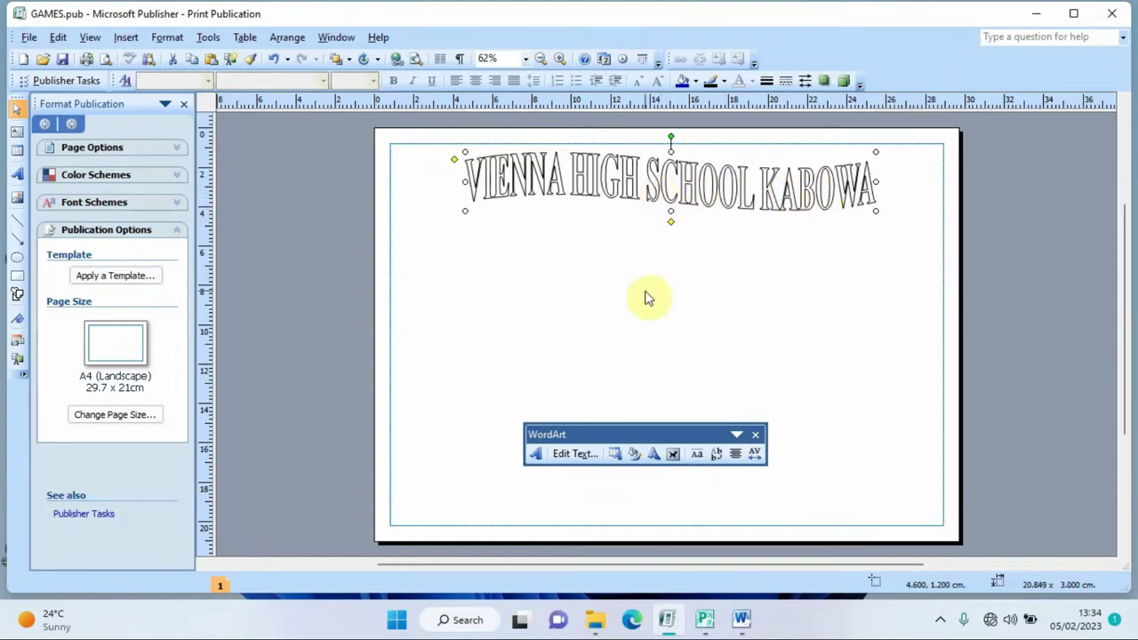
- Fill the VIENNA HIGH SCHOOL KABOWA WordArt with a blue from More Colors, keeping its black outline
{"action": "left_click", "coordinate": [634, 453]}
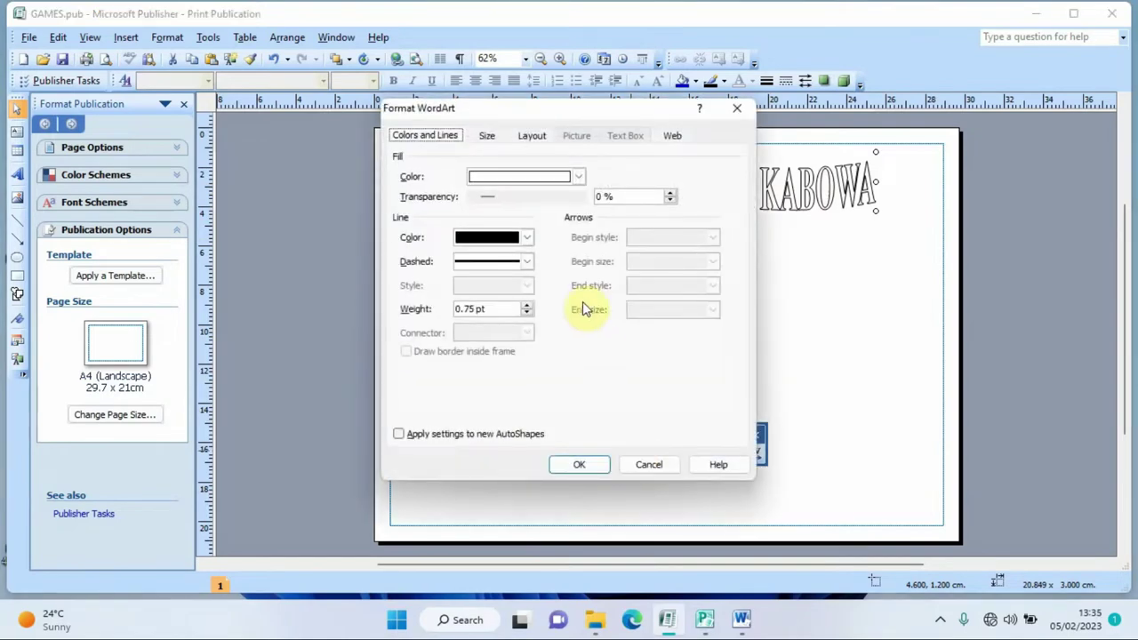
{"action": "left_click", "coordinate": [579, 177]}
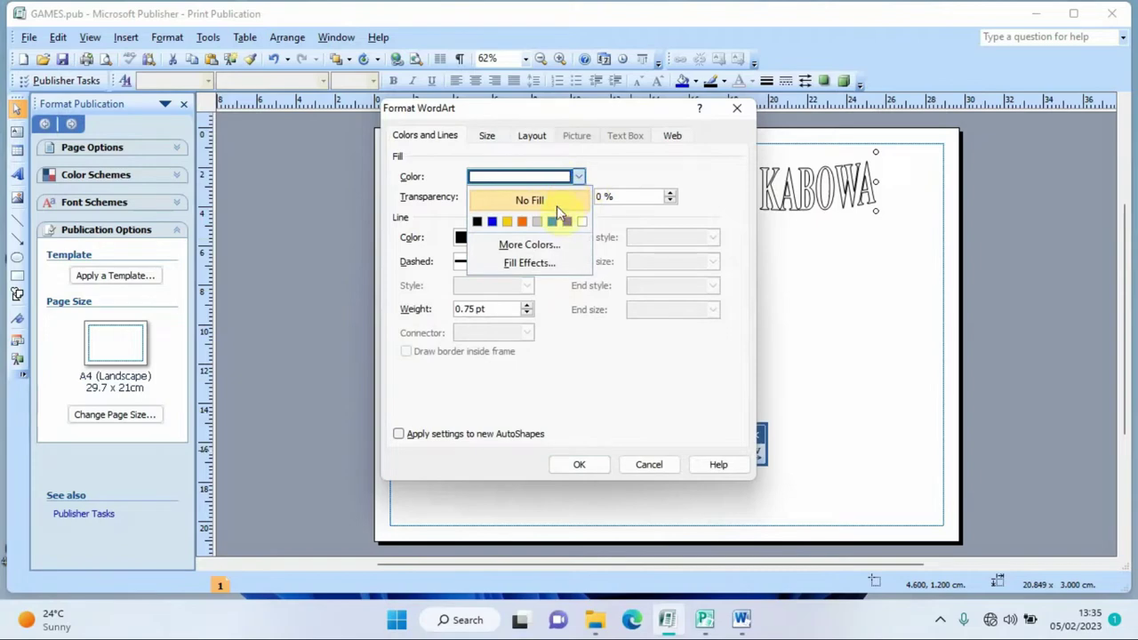
{"action": "left_click", "coordinate": [544, 246]}
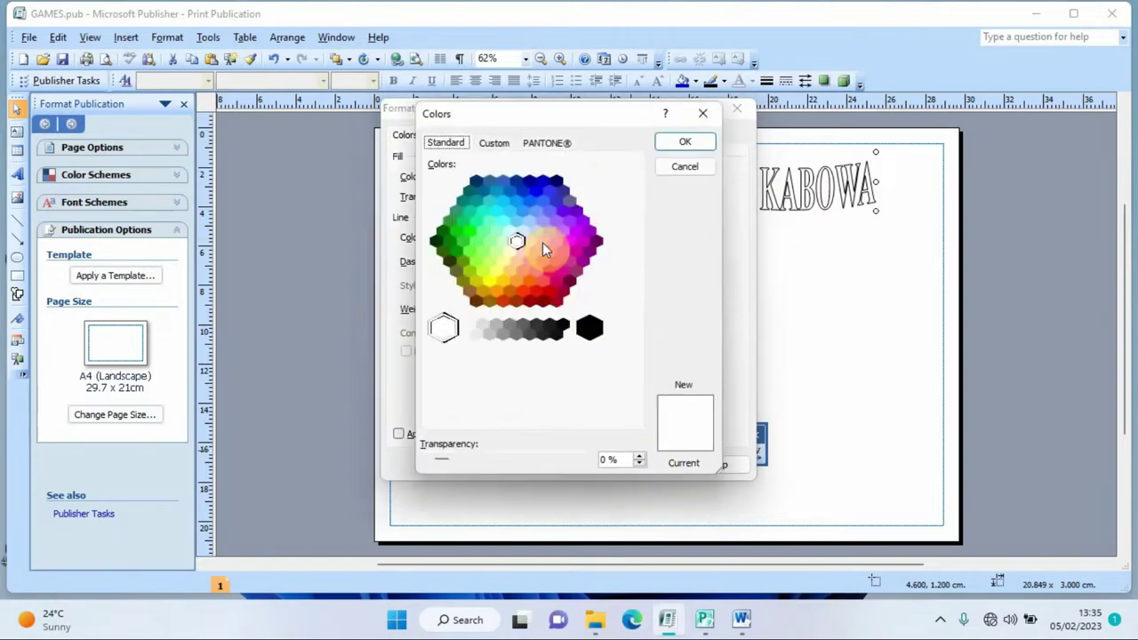
{"action": "left_click", "coordinate": [529, 203]}
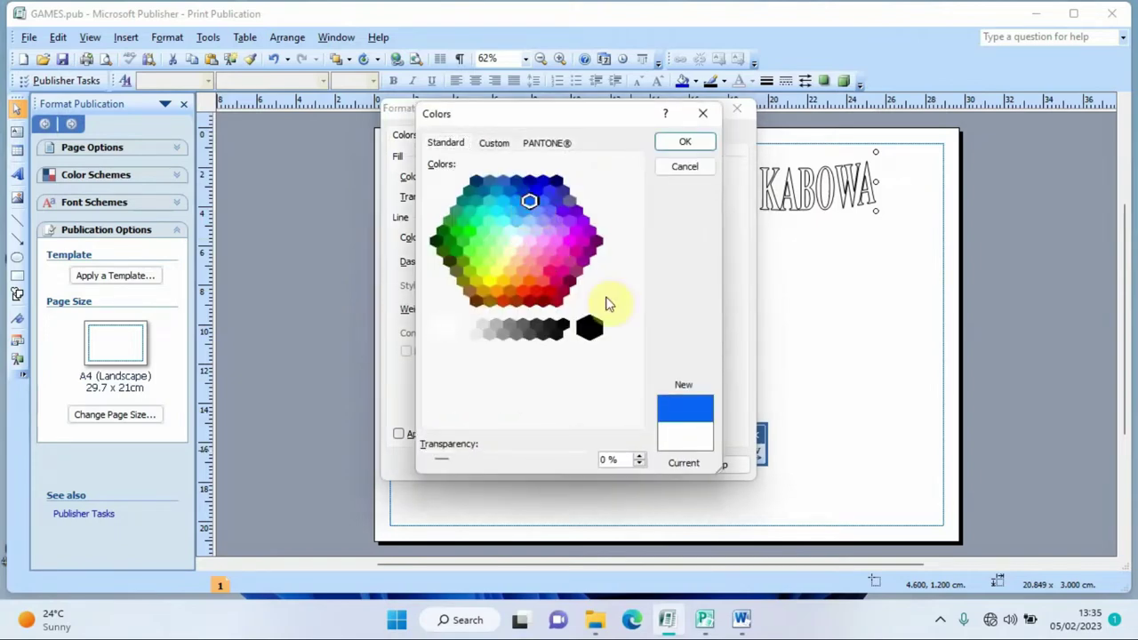
{"action": "left_click", "coordinate": [682, 144]}
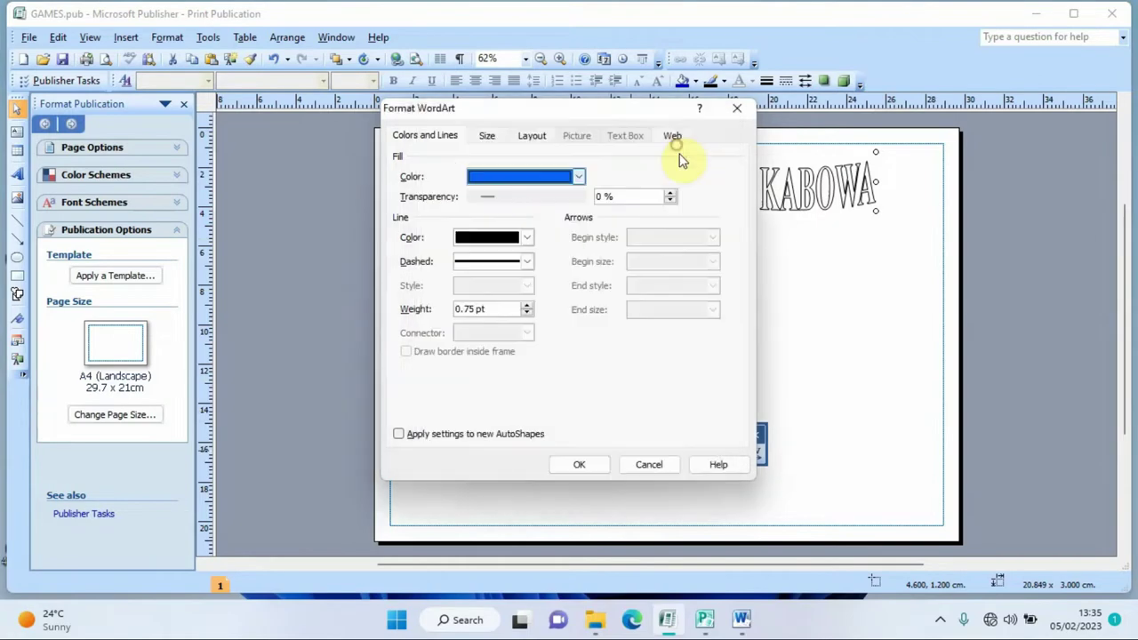
{"action": "left_click", "coordinate": [582, 464]}
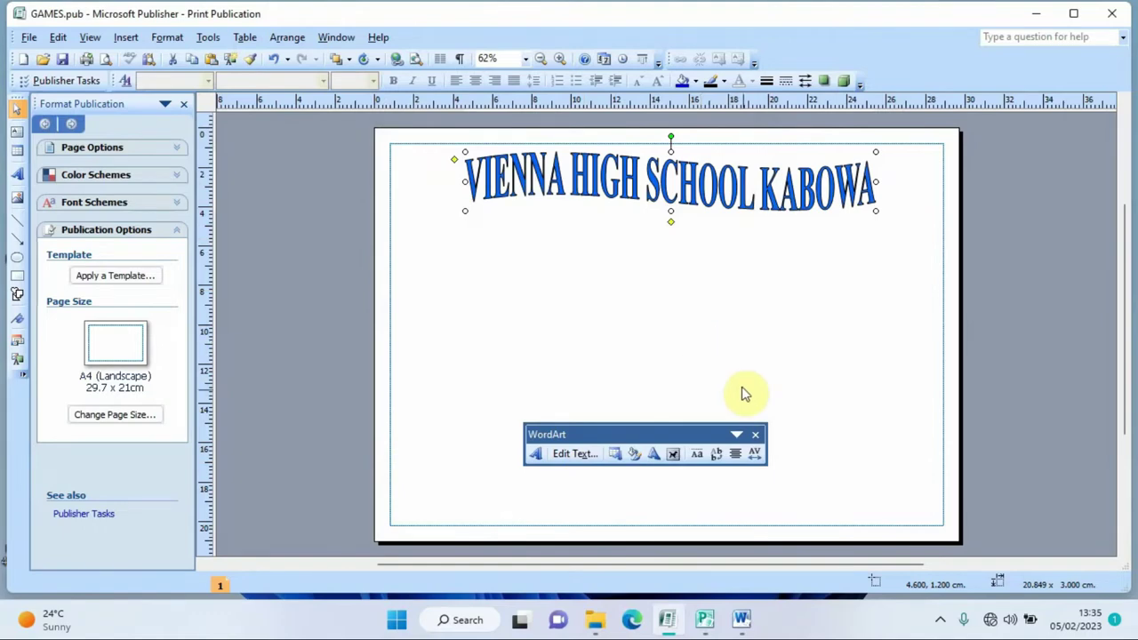
- Copy the school logo vienna.jpg from the images folder and paste it into the page
{"action": "left_click", "coordinate": [755, 434]}
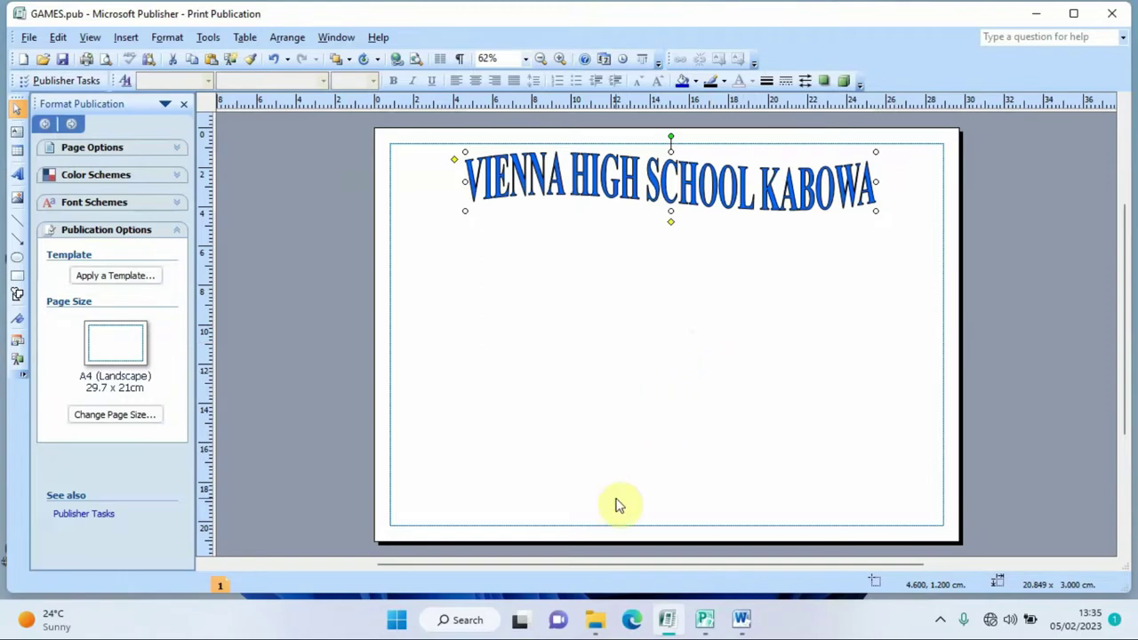
{"action": "left_click", "coordinate": [595, 624]}
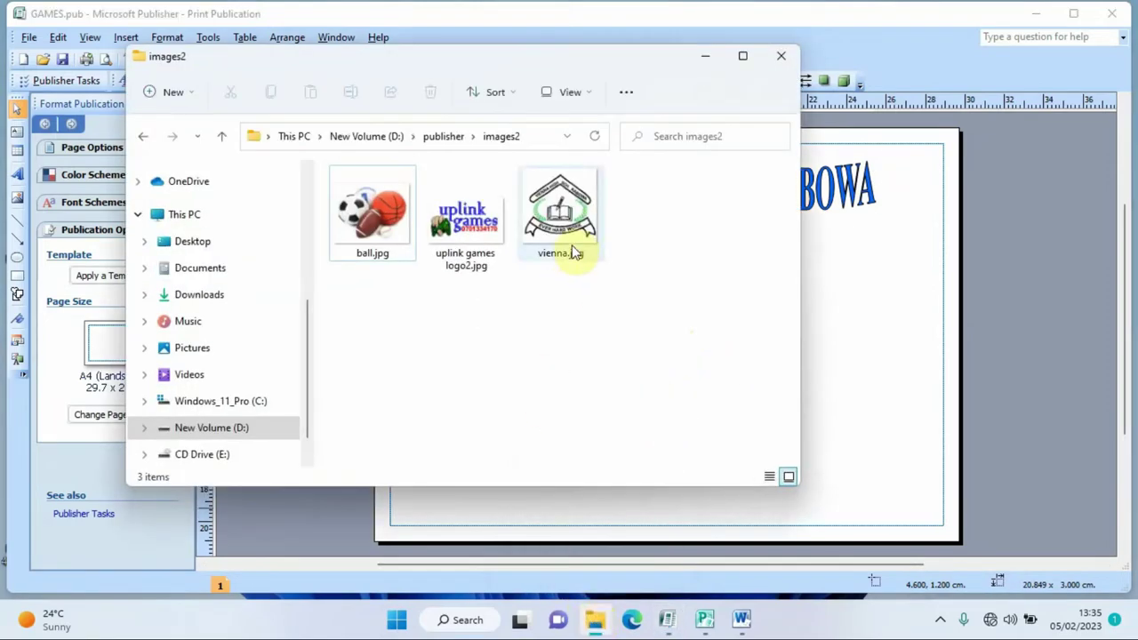
{"action": "left_click", "coordinate": [562, 222]}
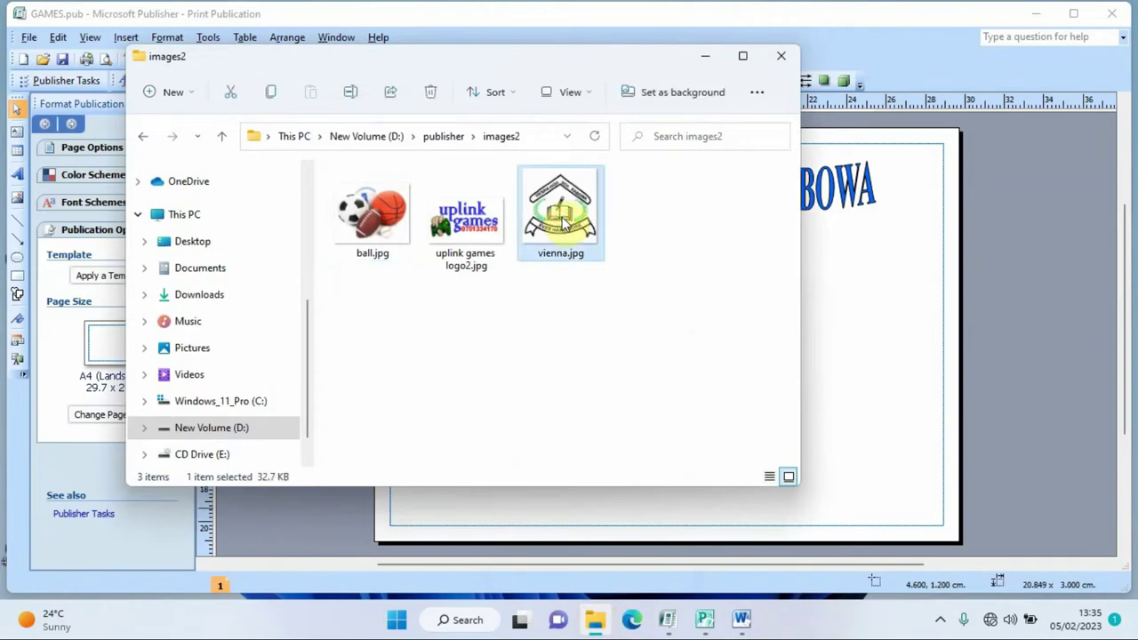
{"action": "left_click", "coordinate": [705, 56]}
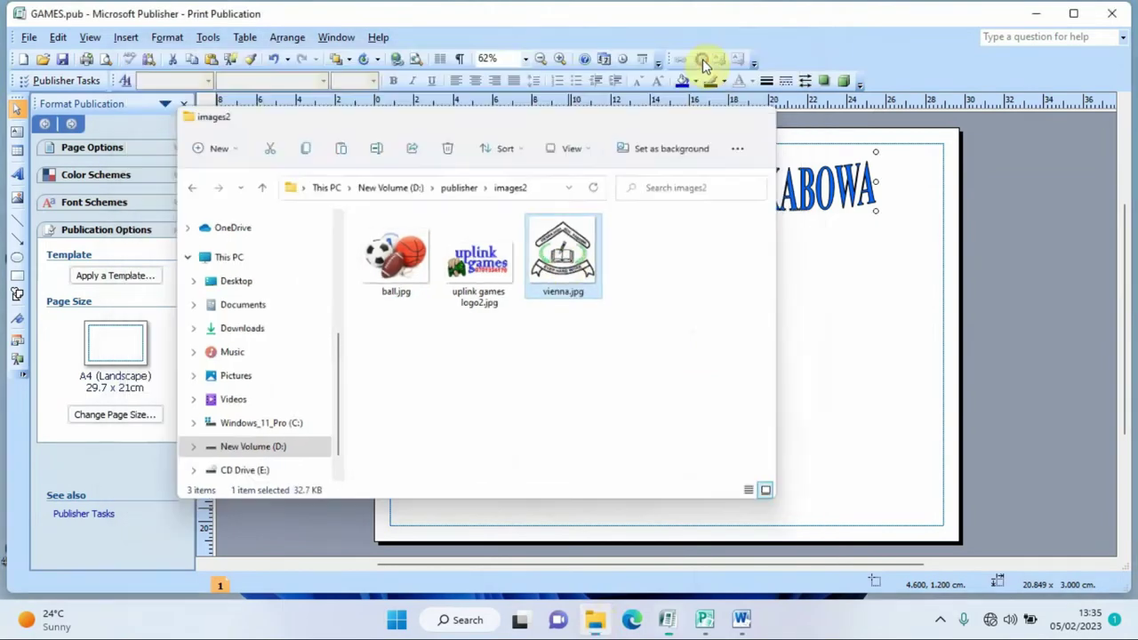
{"action": "key", "text": "ctrl+v"}
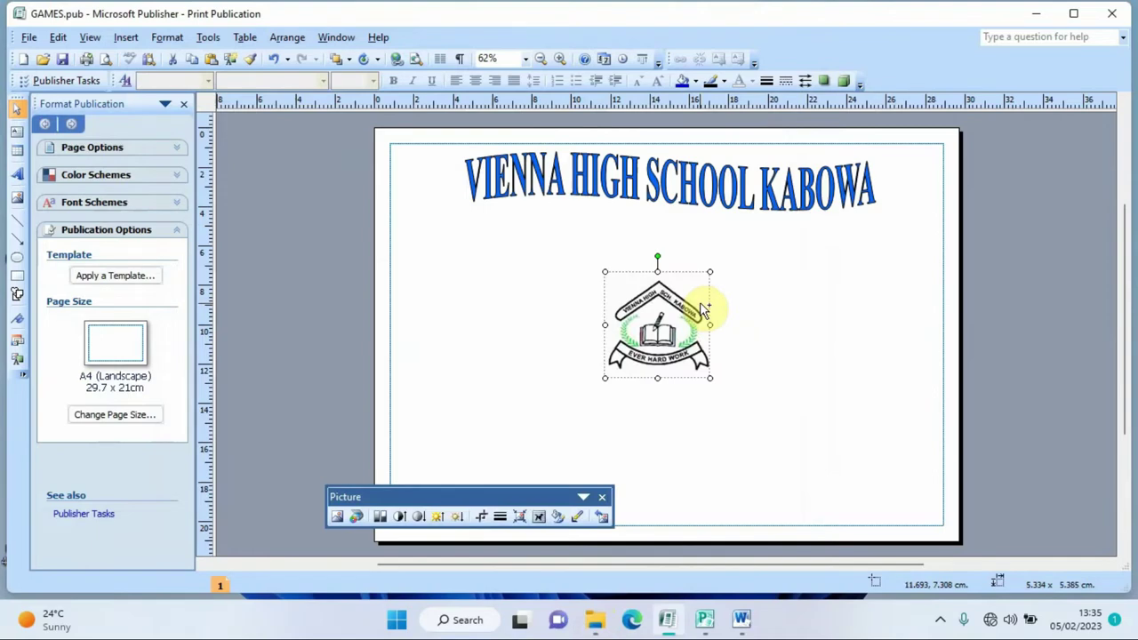
- Shrink the logo to about 3.3 cm square and fit it in the page's top-left corner
{"action": "left_click_drag", "start_coordinate": [707, 272], "coordinate": [433, 175]}
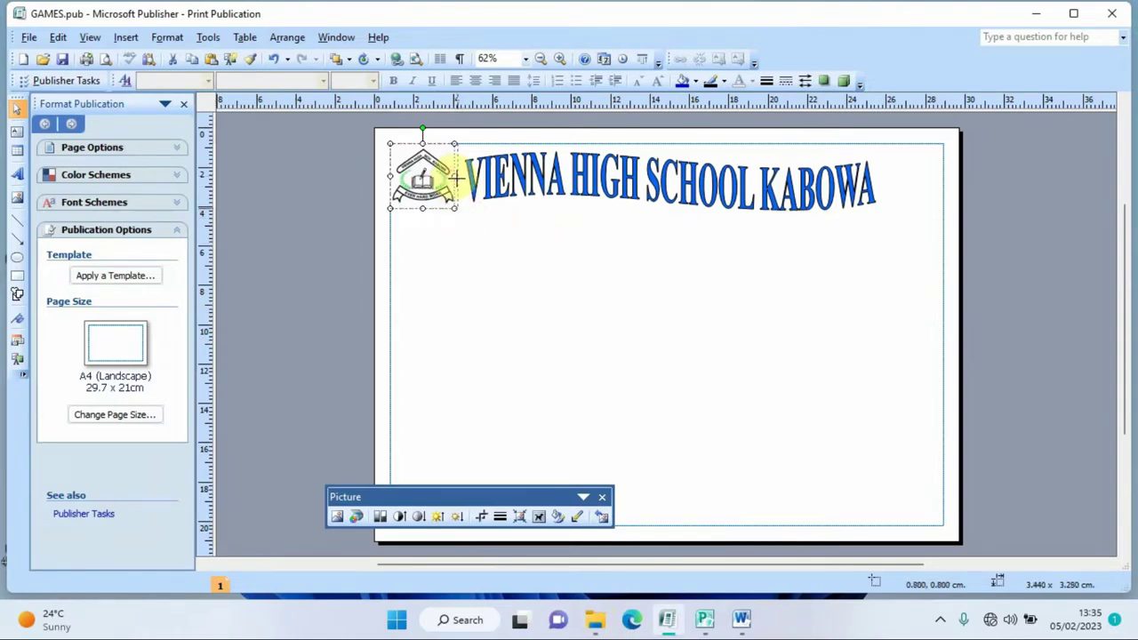
{"action": "left_click_drag", "start_coordinate": [454, 175], "coordinate": [461, 177]}
{"action": "left_click", "coordinate": [566, 264]}
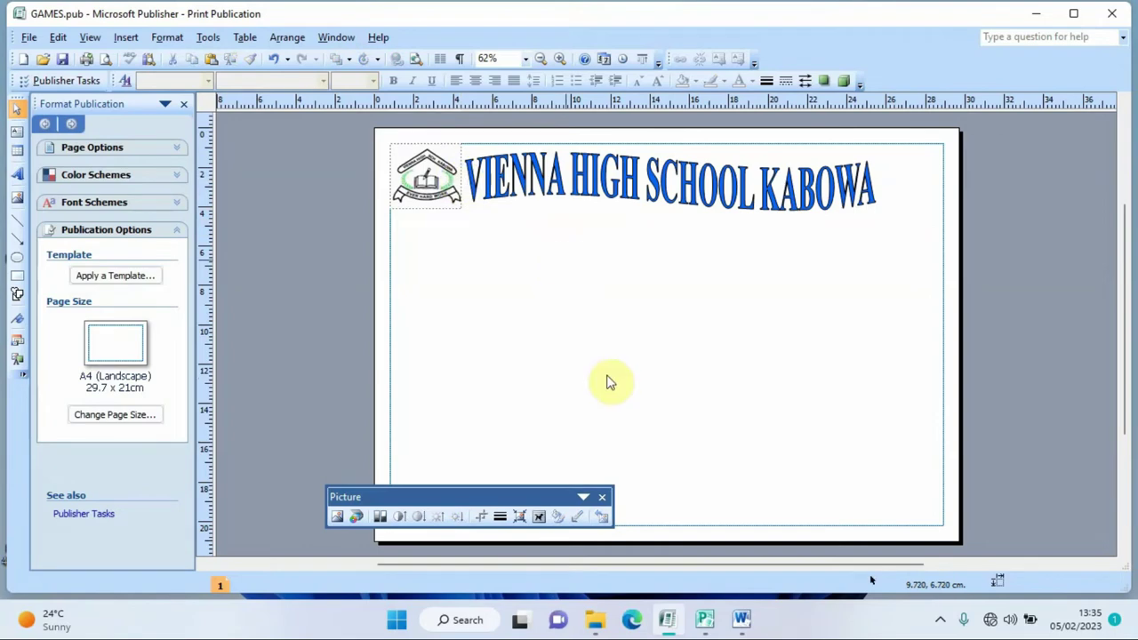
{"action": "left_click", "coordinate": [601, 497]}
- Copy the sports balls image ball.jpg from the images folder and paste it into the page
{"action": "mouse_move", "coordinate": [594, 620]}
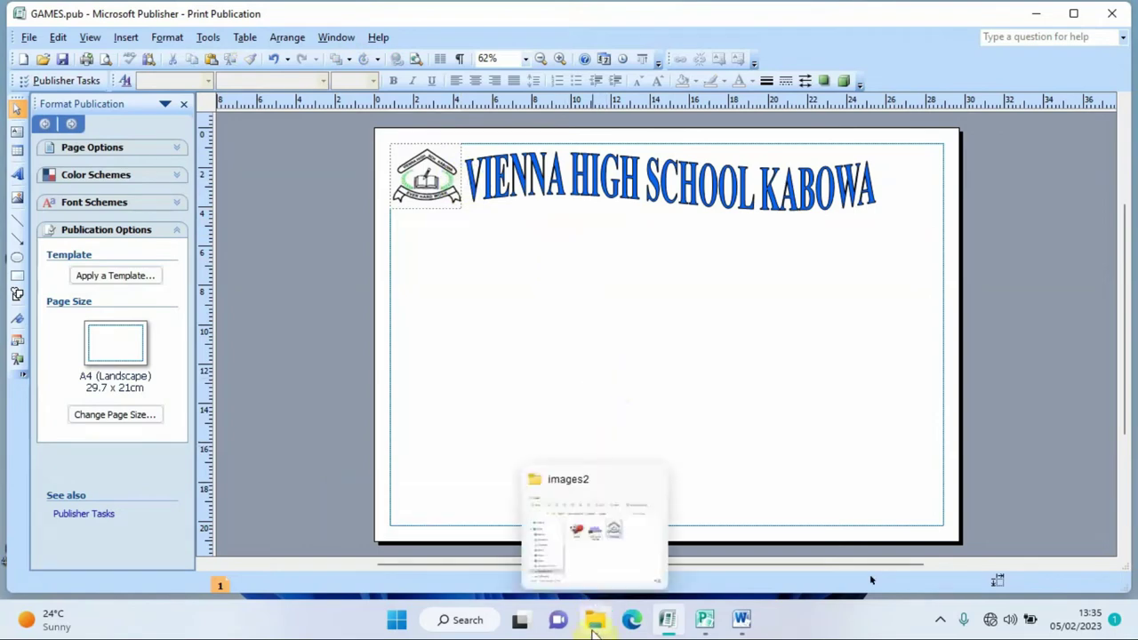
{"action": "left_click", "coordinate": [584, 538]}
{"action": "left_click", "coordinate": [387, 228]}
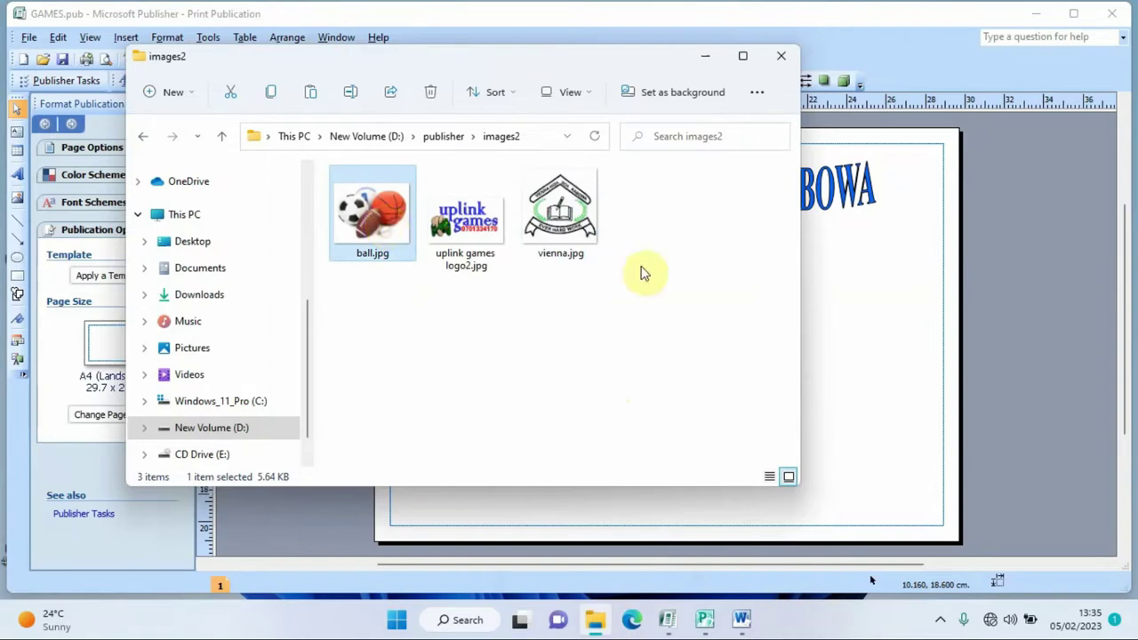
{"action": "left_click", "coordinate": [868, 344]}
{"action": "key", "text": "ctrl+v"}
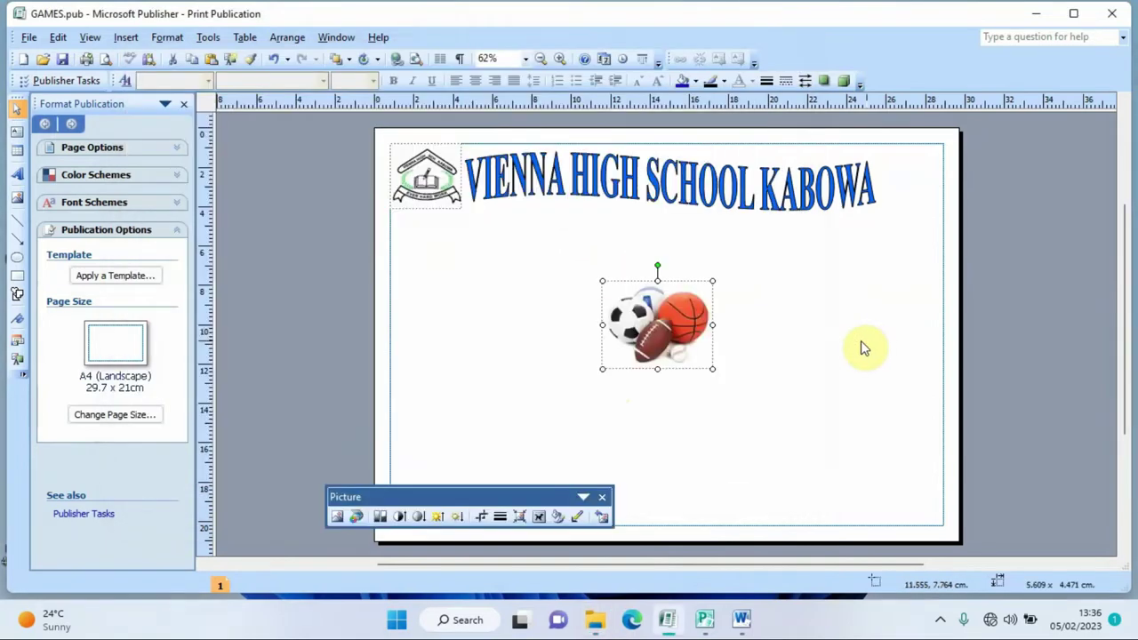
- Shrink the sports balls picture and place it in the top-right corner beside the heading
{"action": "left_click_drag", "start_coordinate": [709, 279], "coordinate": [872, 183]}
{"action": "left_click", "coordinate": [866, 188]}
{"action": "left_click", "coordinate": [876, 183]}
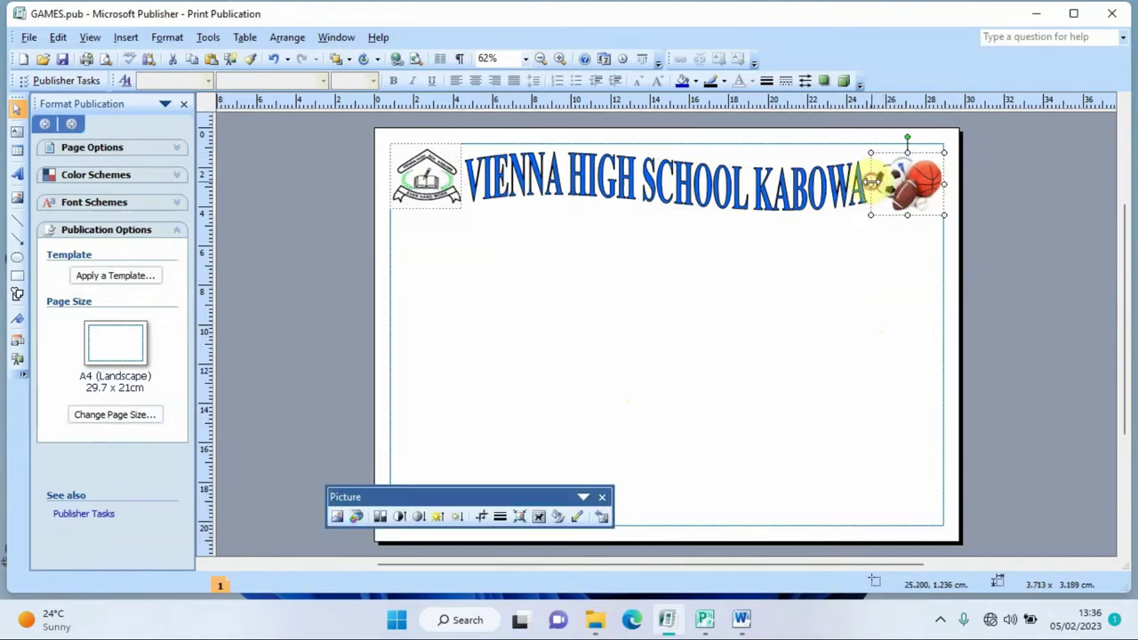
{"action": "left_click", "coordinate": [800, 276]}
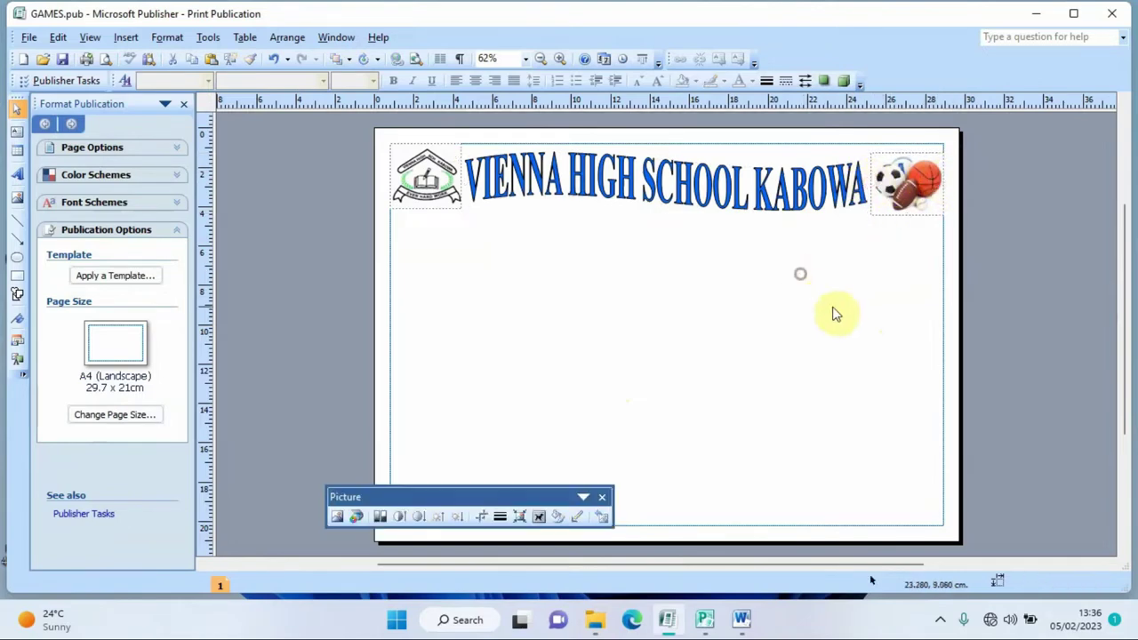
{"action": "left_click", "coordinate": [908, 177]}
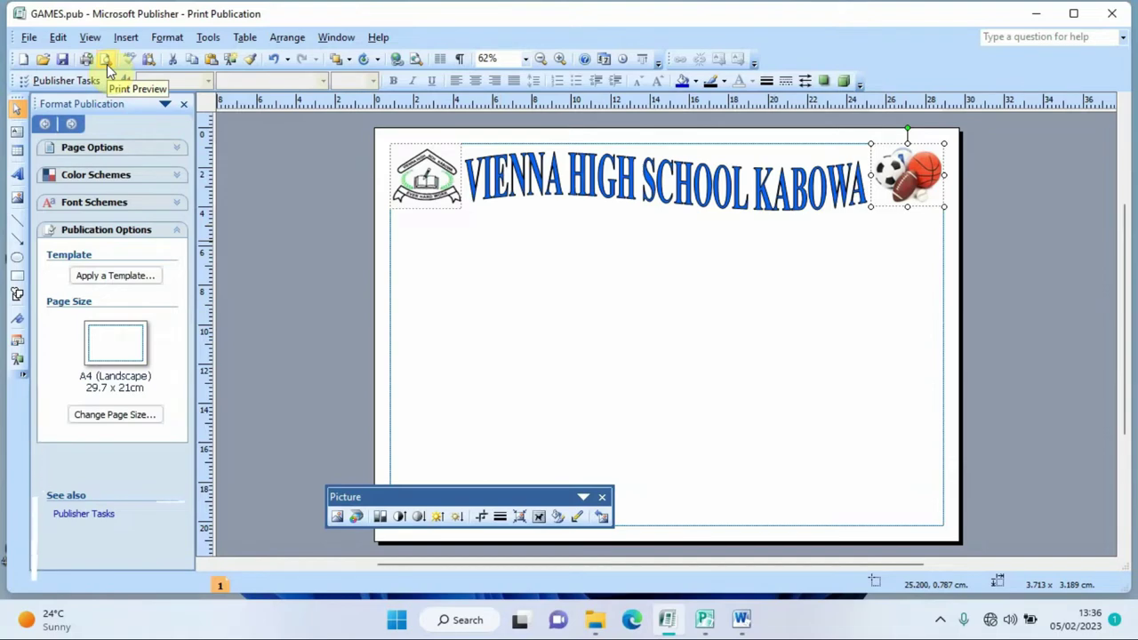
{"action": "left_click", "coordinate": [106, 61]}
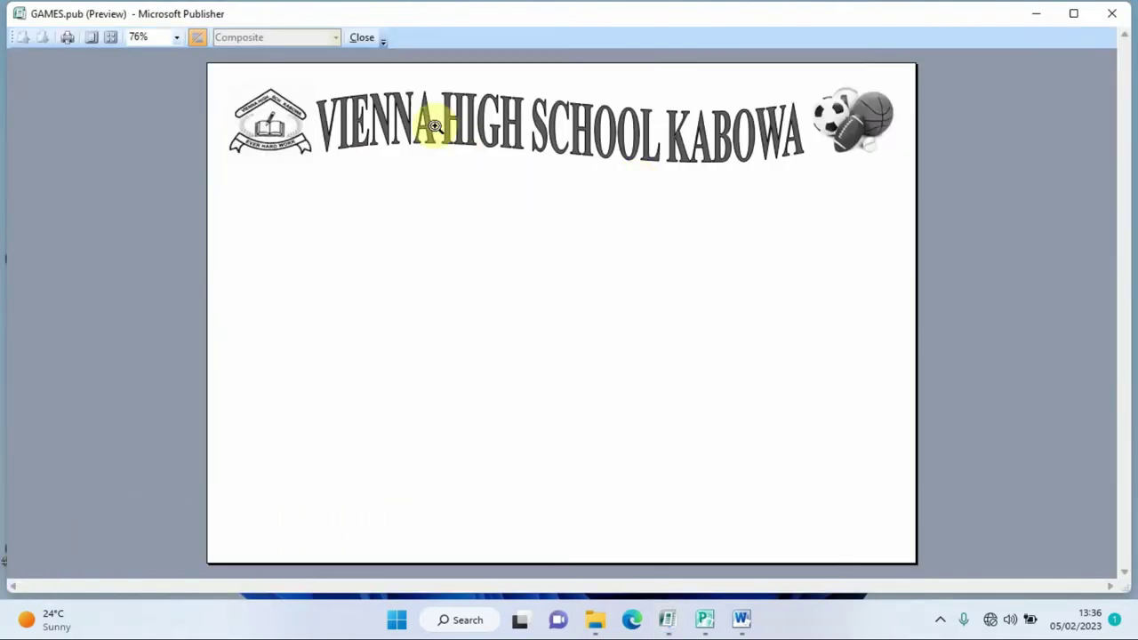
{"action": "left_click", "coordinate": [361, 38]}
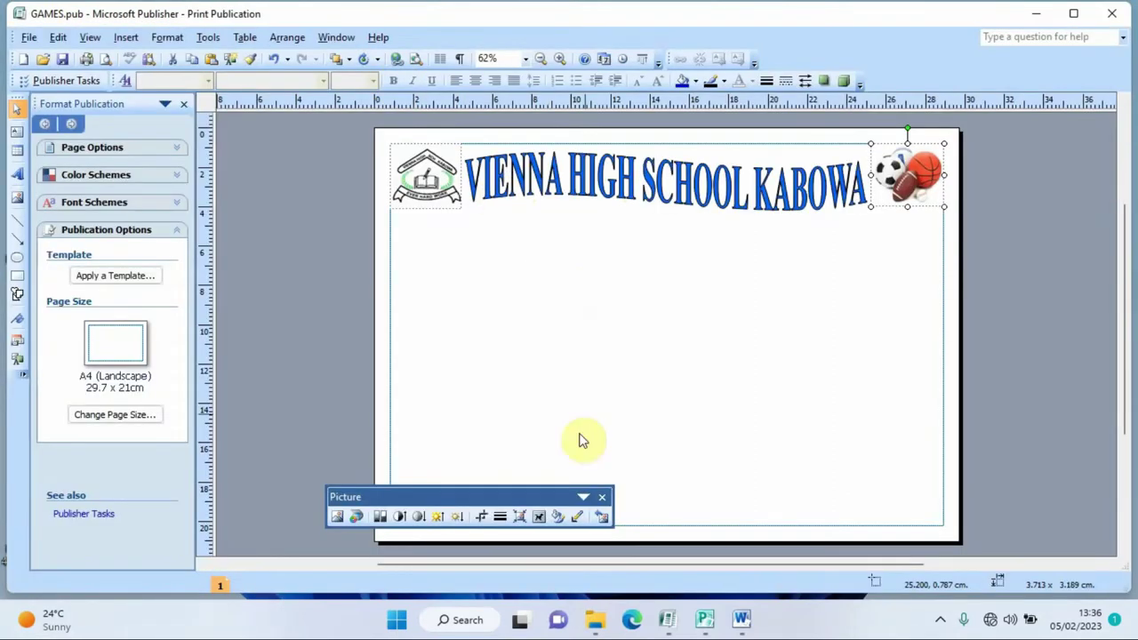
{"action": "left_click", "coordinate": [602, 498]}
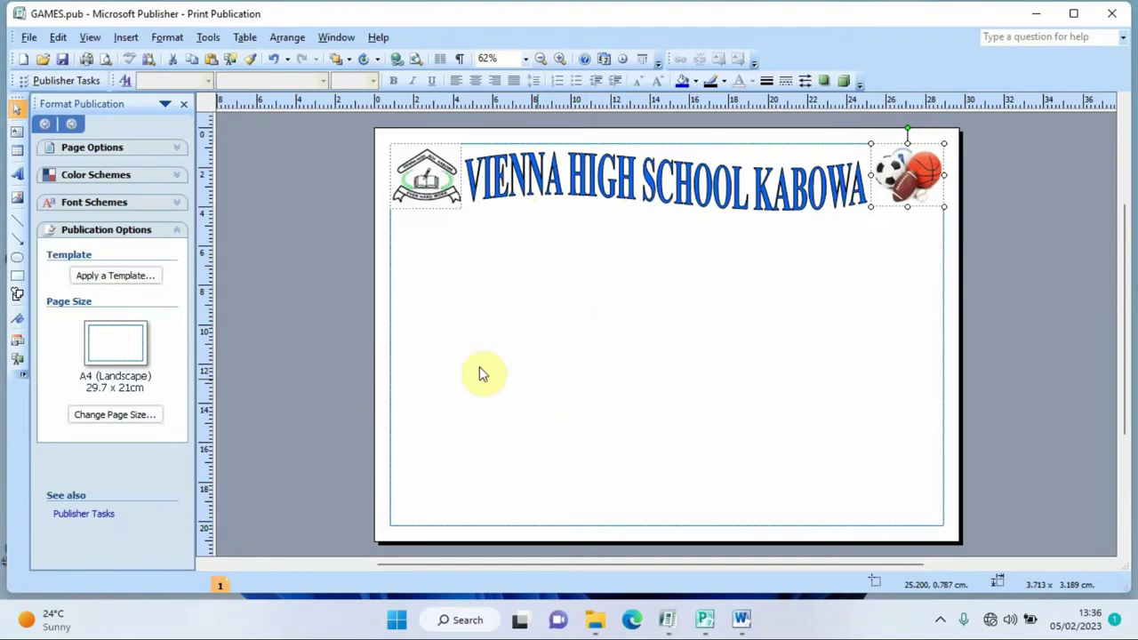
- Draw a text box beneath the school name WordArt
{"action": "left_click", "coordinate": [16, 130]}
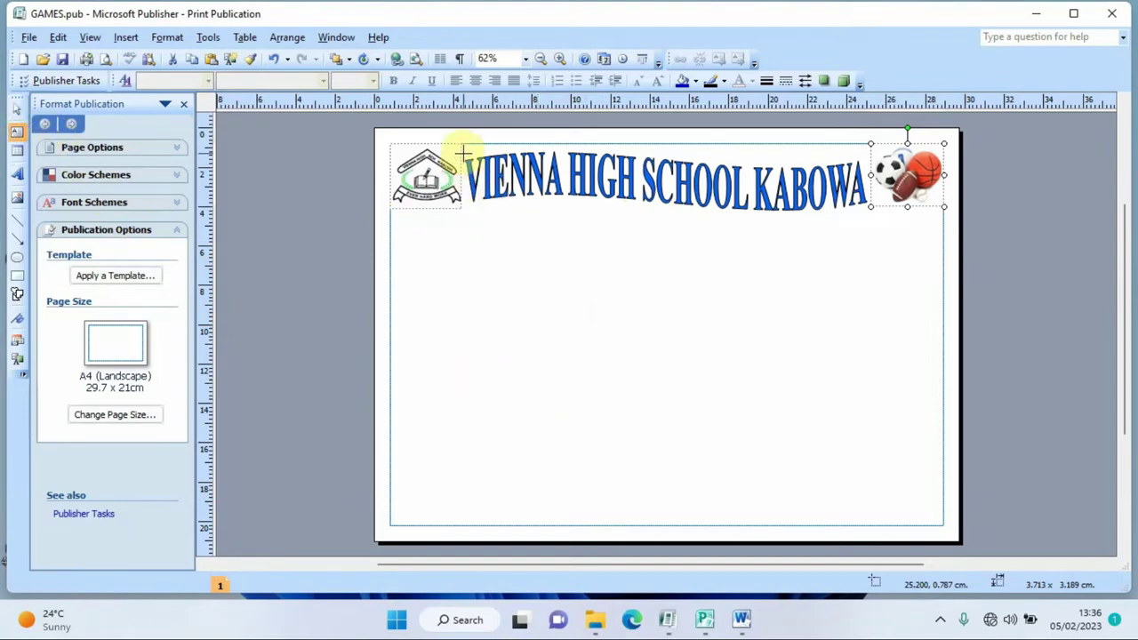
{"action": "left_click_drag", "start_coordinate": [462, 145], "coordinate": [871, 279]}
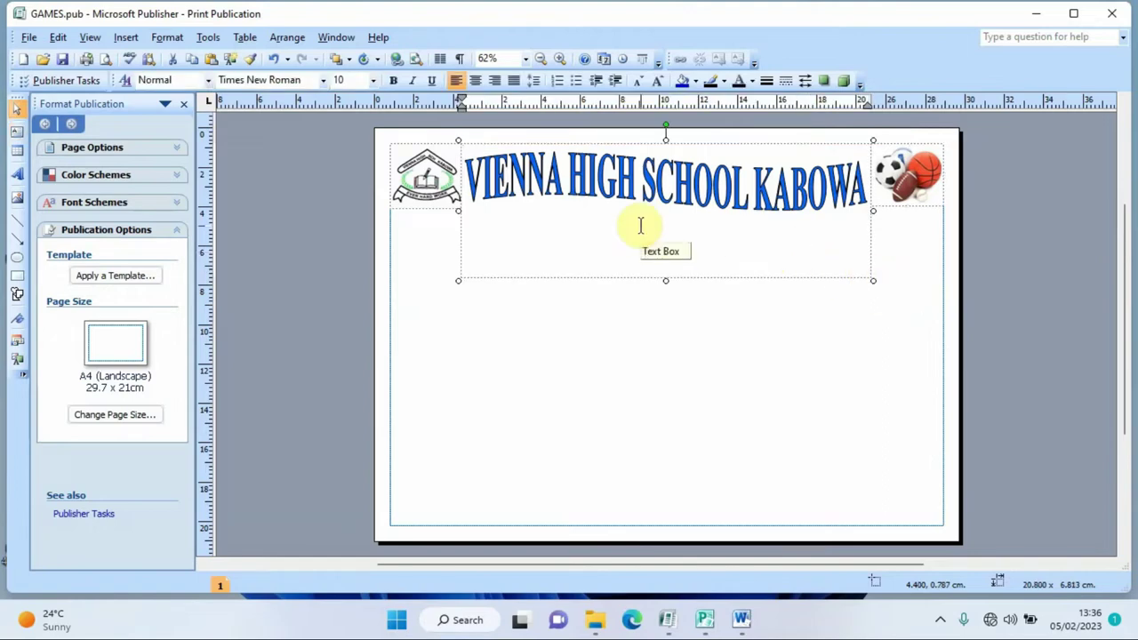
{"action": "left_click", "coordinate": [640, 226]}
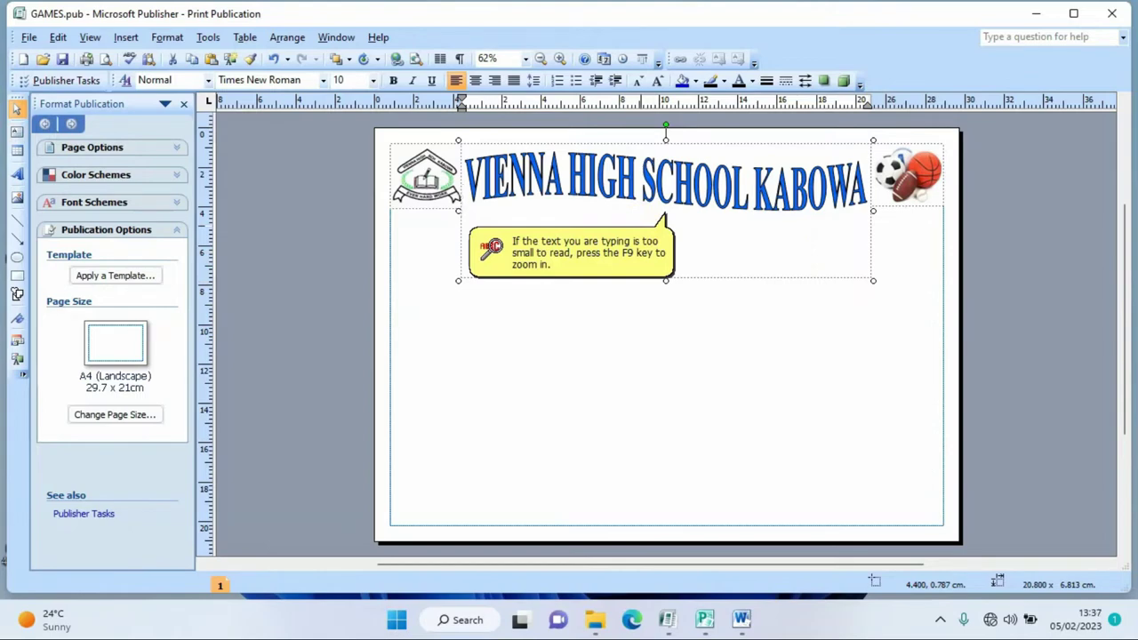
{"action": "left_click", "coordinate": [719, 233]}
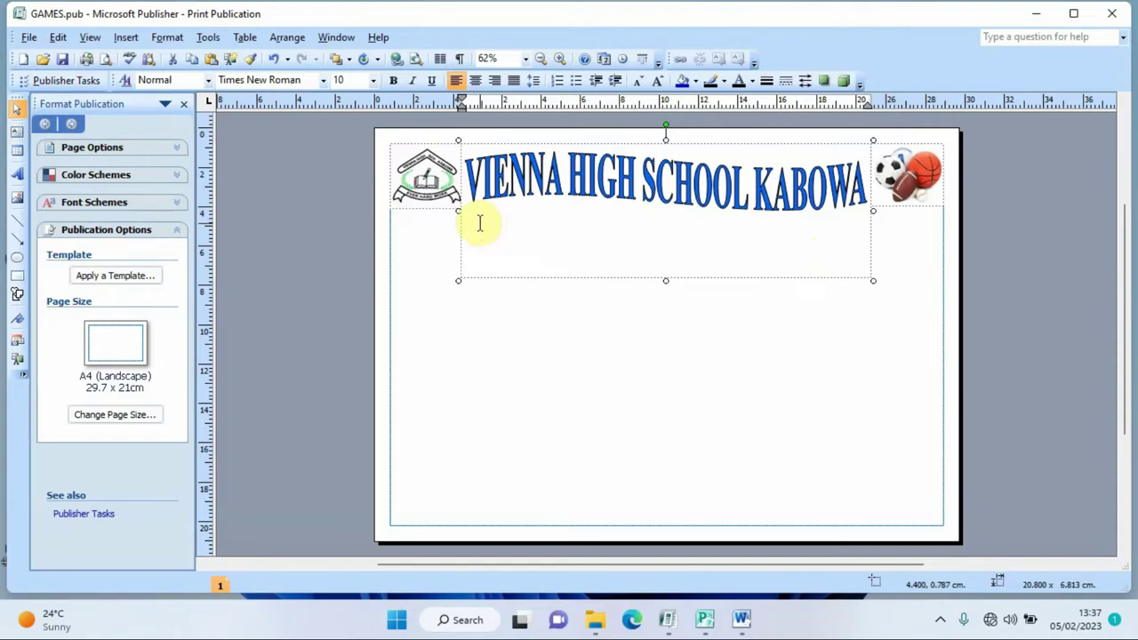
- Set the text to 15 pt, centre it, and start typing 'MO' for the motto
{"action": "left_click", "coordinate": [373, 81]}
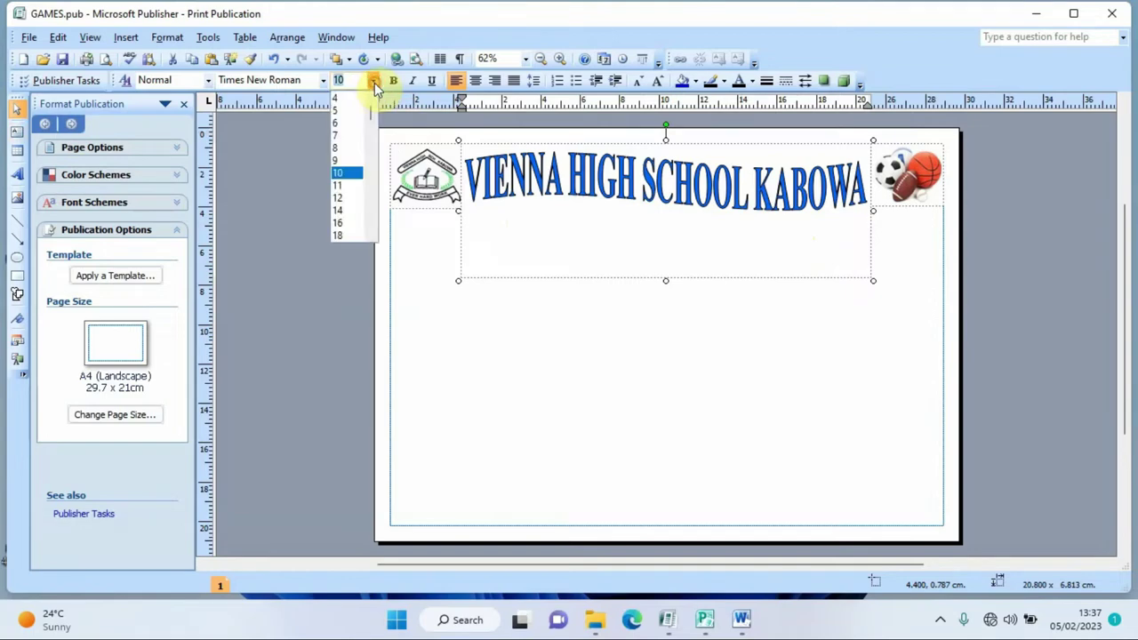
{"action": "type", "text": "15"}
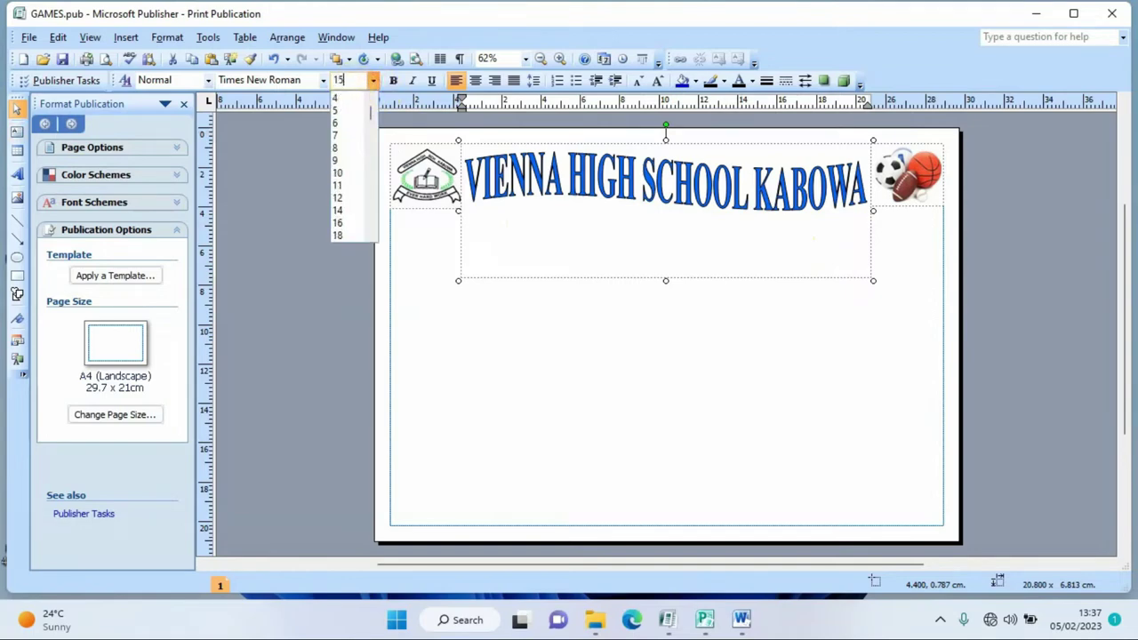
{"action": "key", "text": "Return"}
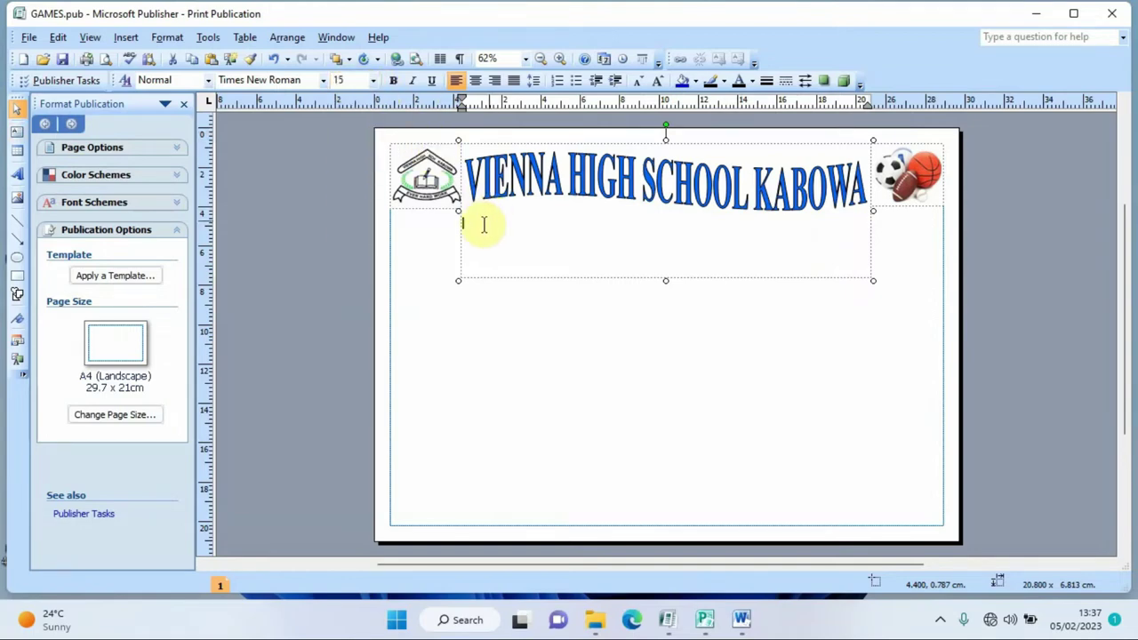
{"action": "left_click", "coordinate": [476, 82]}
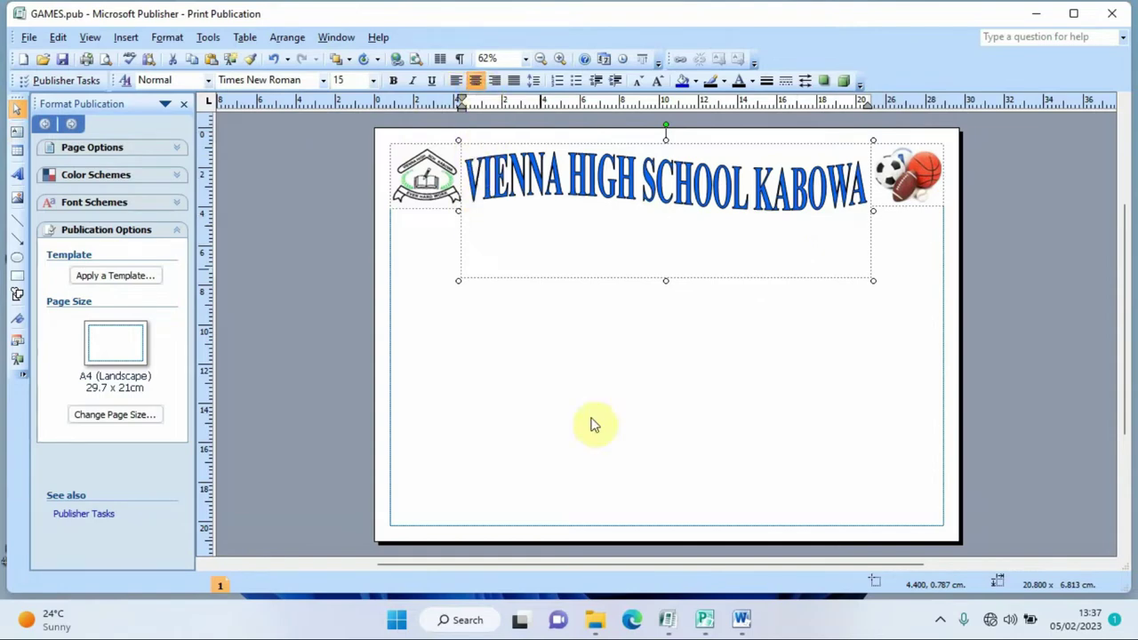
{"action": "type", "text": "MOT"}
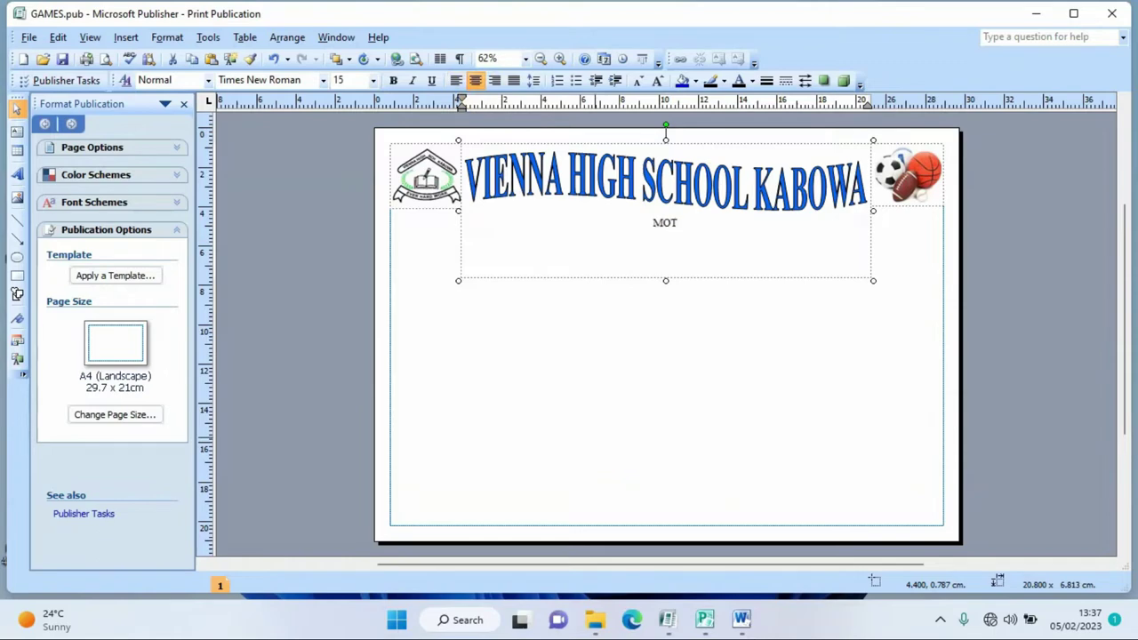
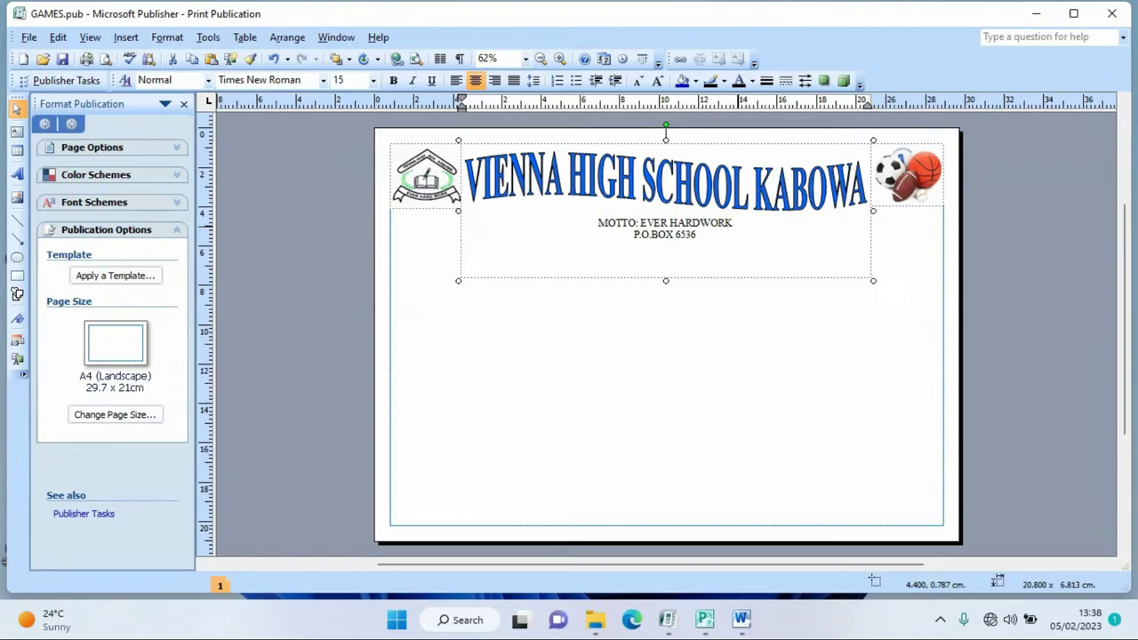
- Append KAMPALA and the school's two telephone numbers to the P.O.BOX line
{"action": "type", "text": "KAMPALA"}
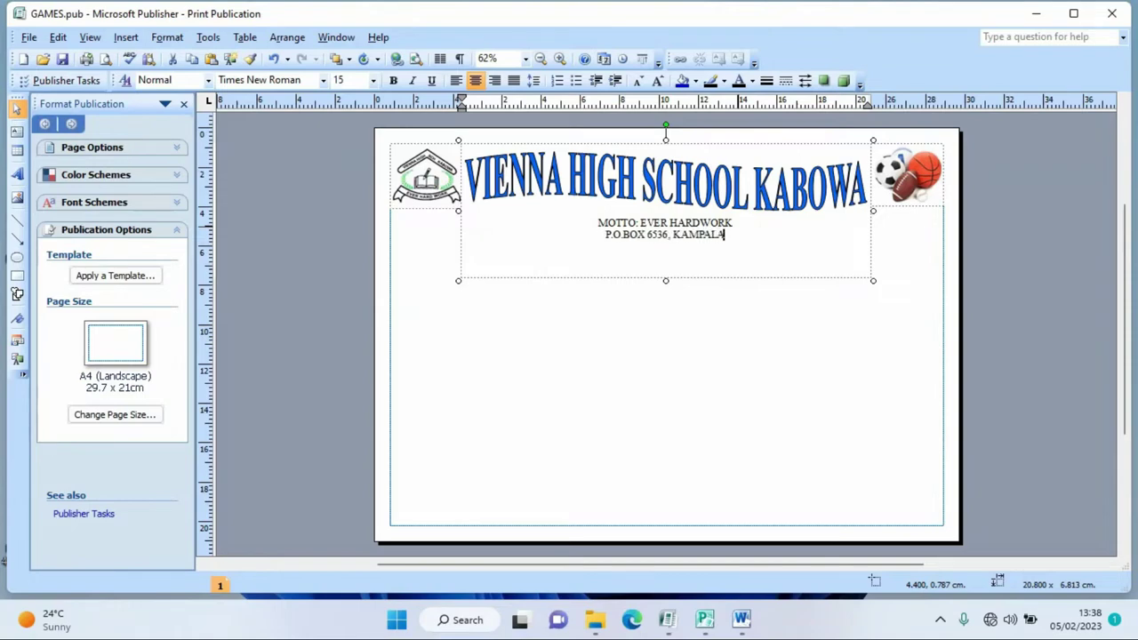
{"action": "type", "text": ", "}
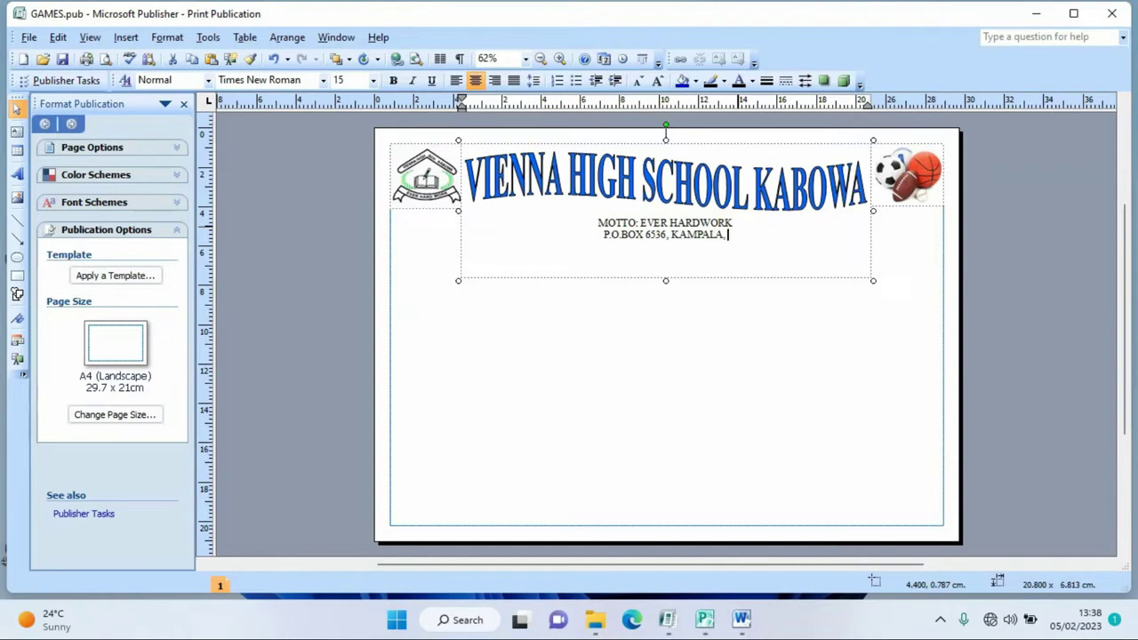
{"action": "type", "text": "TEL"}
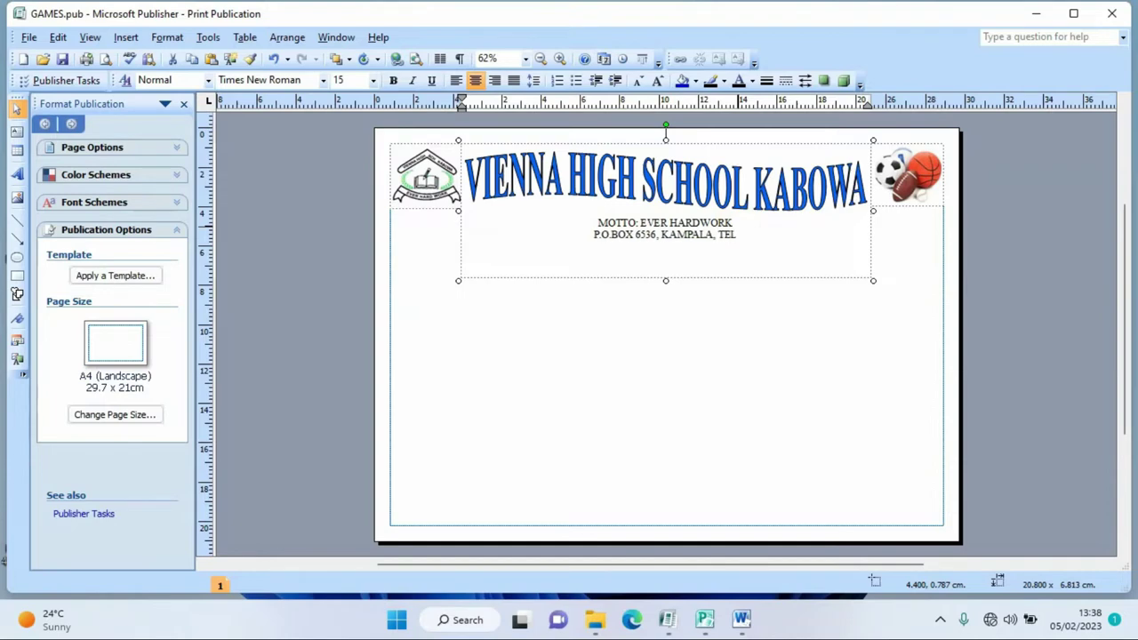
{"action": "type", "text": ":"}
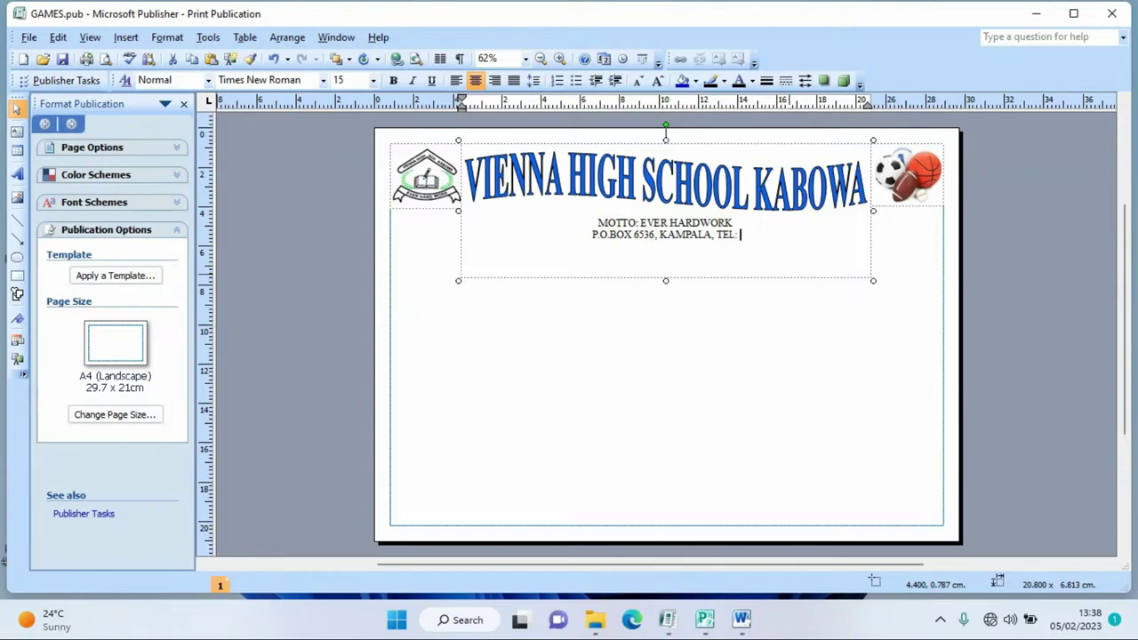
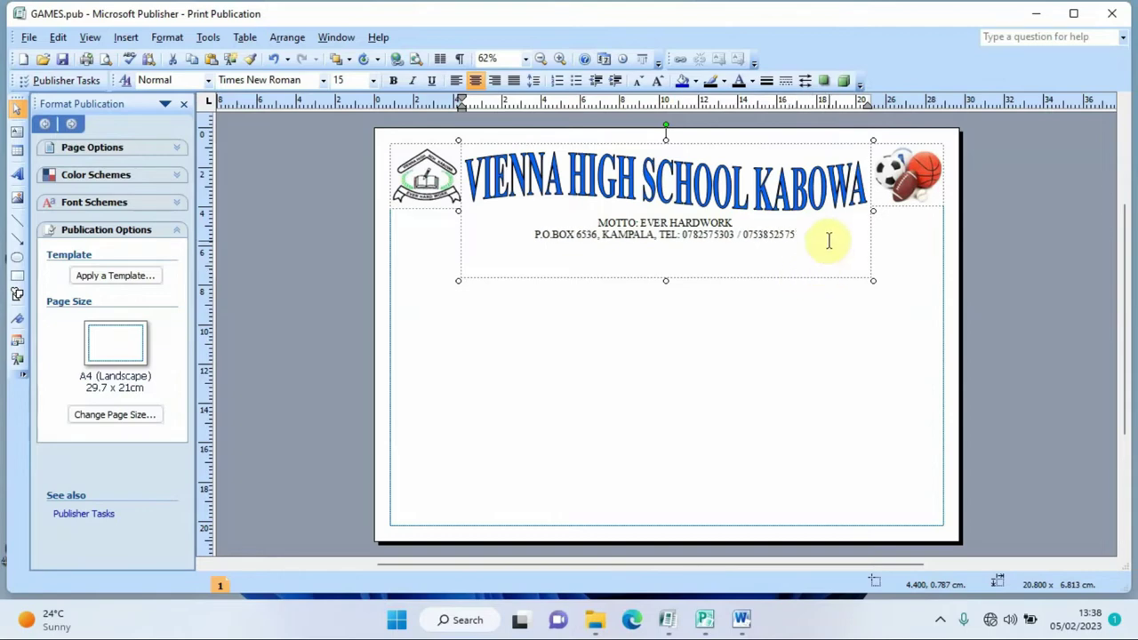
- Add an EMAIL line with the school's e-mail address below the telephone line
{"action": "key", "text": "Return"}
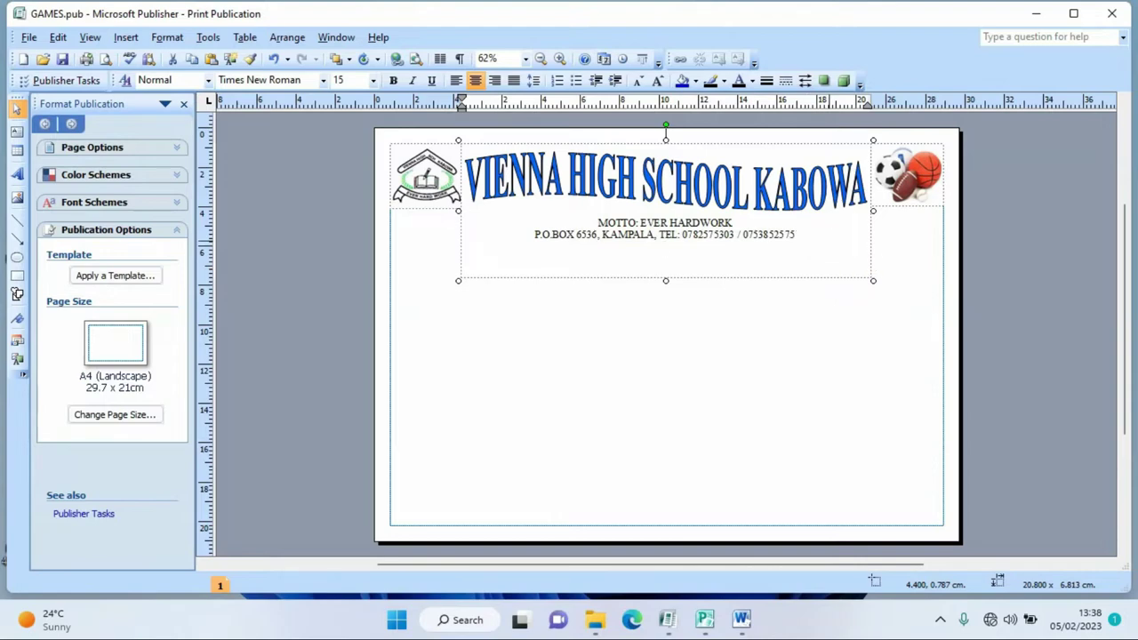
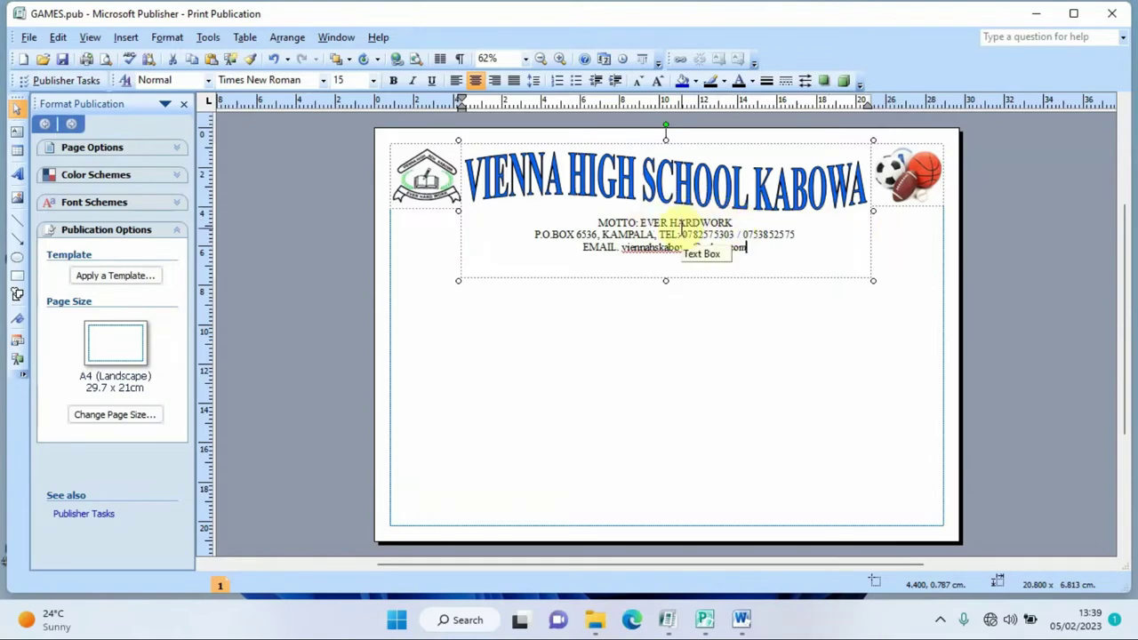
{"action": "left_click_drag", "start_coordinate": [735, 223], "coordinate": [601, 223]}
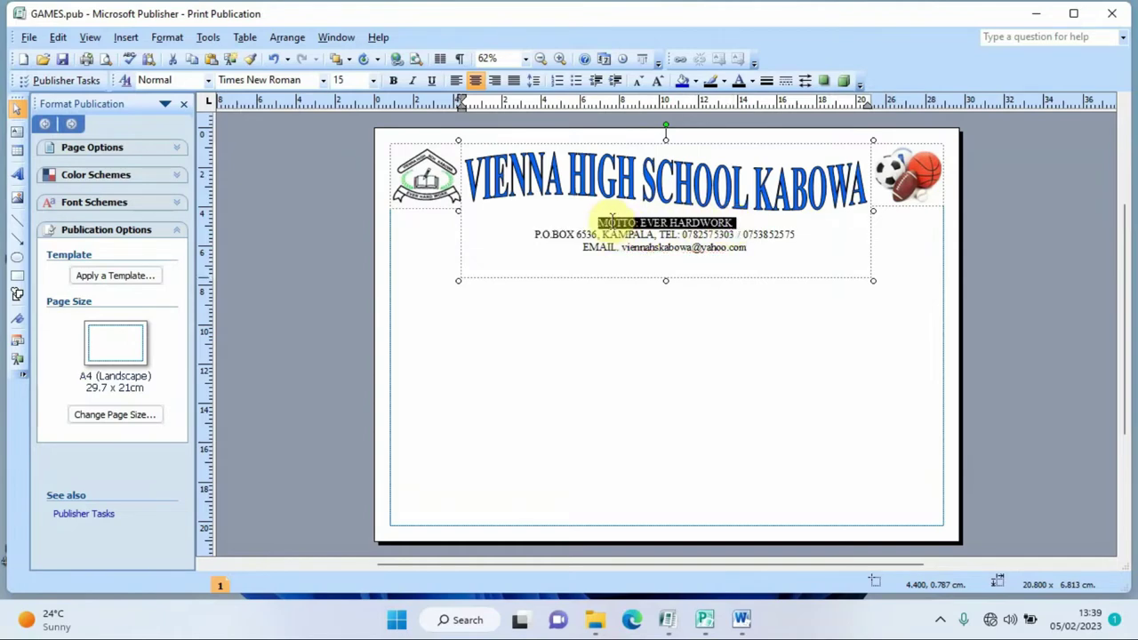
- Make the motto line bold and blue
{"action": "left_click", "coordinate": [393, 80]}
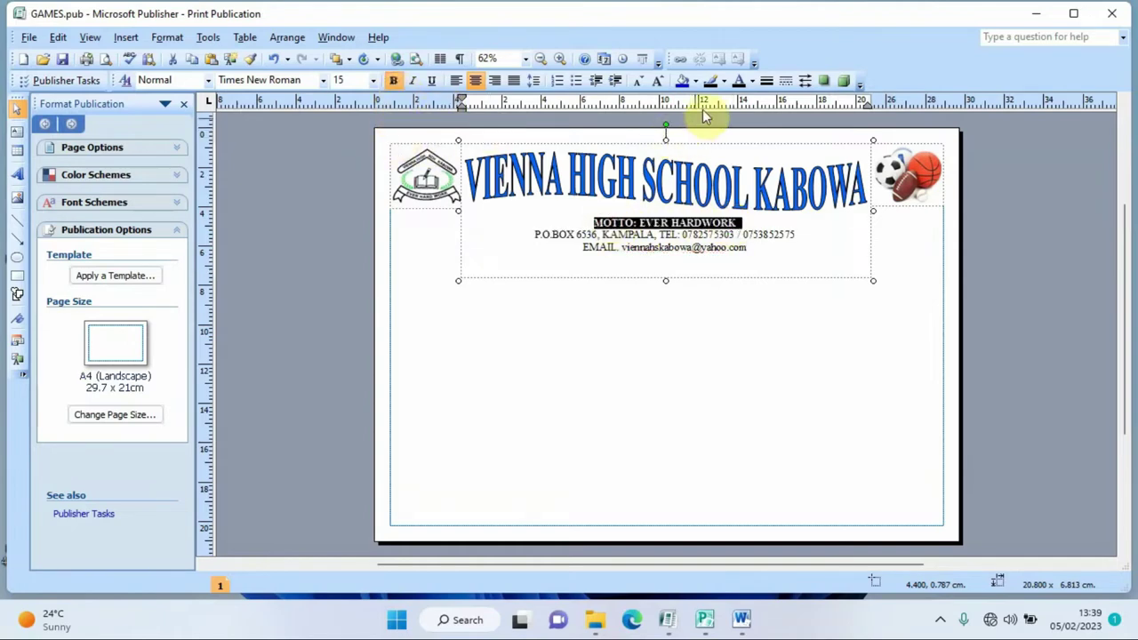
{"action": "left_click", "coordinate": [752, 82]}
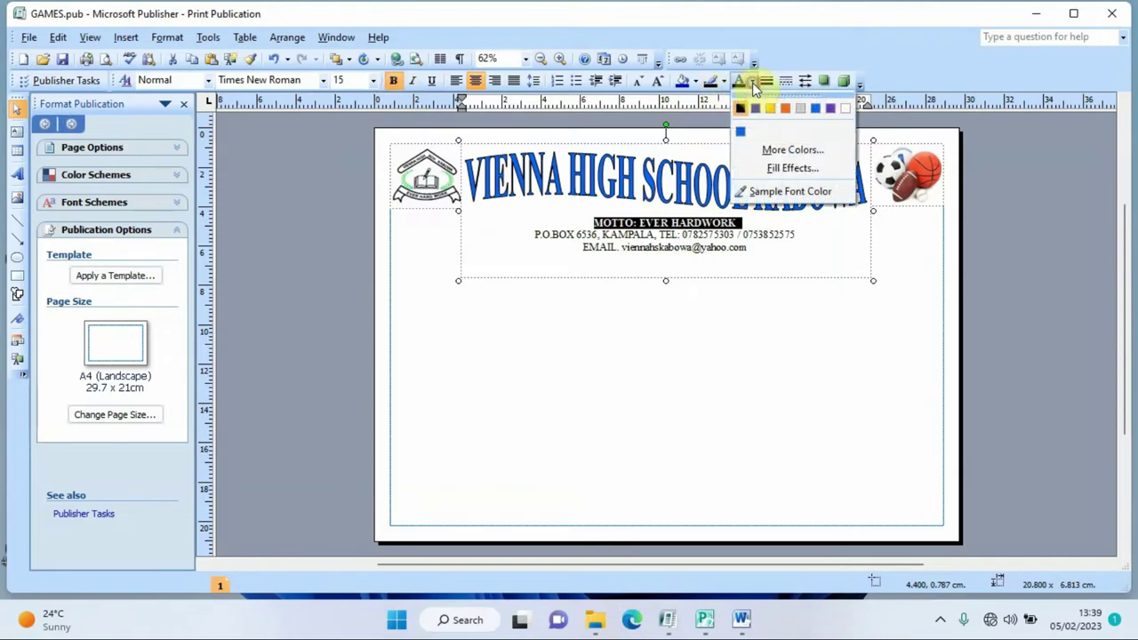
{"action": "left_click", "coordinate": [754, 107]}
- Make the address and telephone line bold at 16 pt
{"action": "left_click_drag", "start_coordinate": [795, 235], "coordinate": [534, 235]}
{"action": "left_click", "coordinate": [393, 81]}
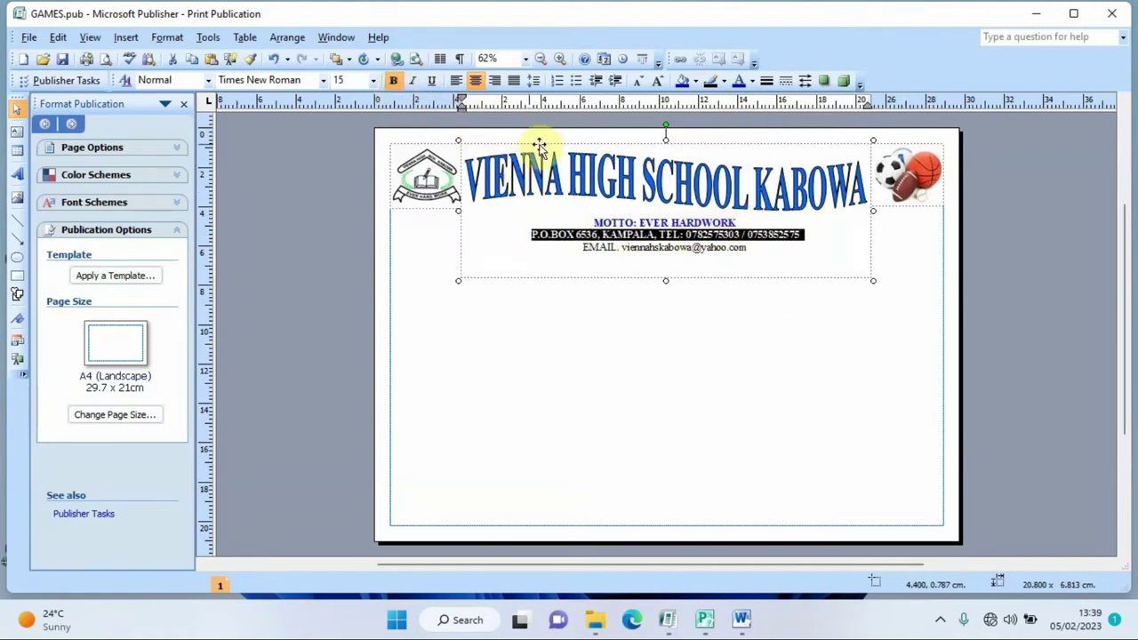
{"action": "left_click", "coordinate": [357, 80]}
{"action": "type", "text": "16"}
{"action": "key", "text": "Return"}
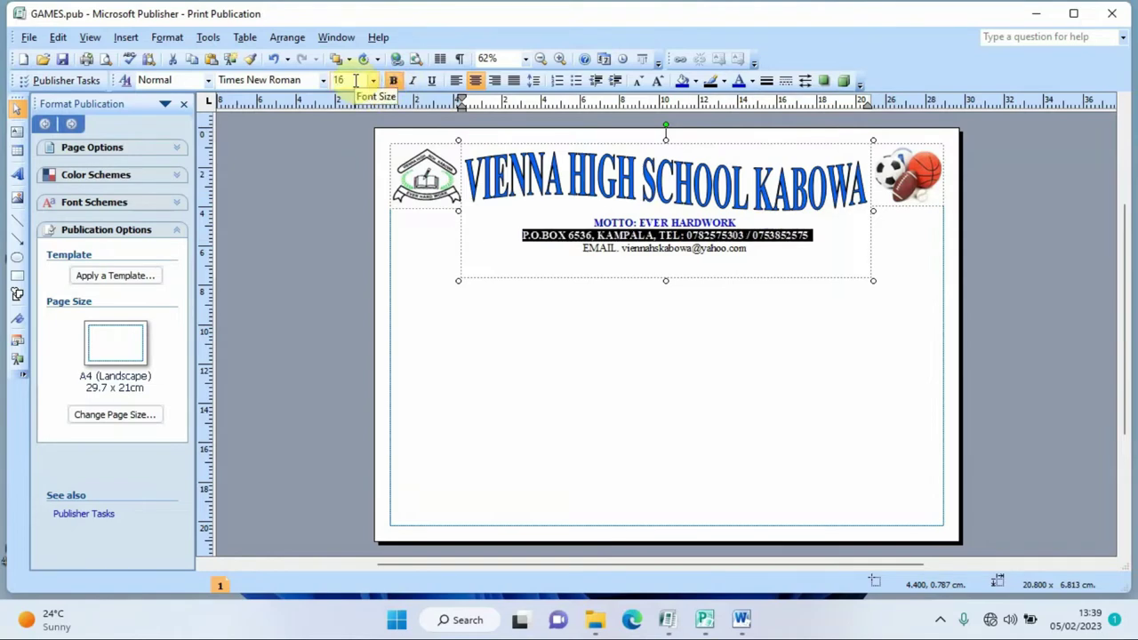
{"action": "left_click", "coordinate": [752, 249]}
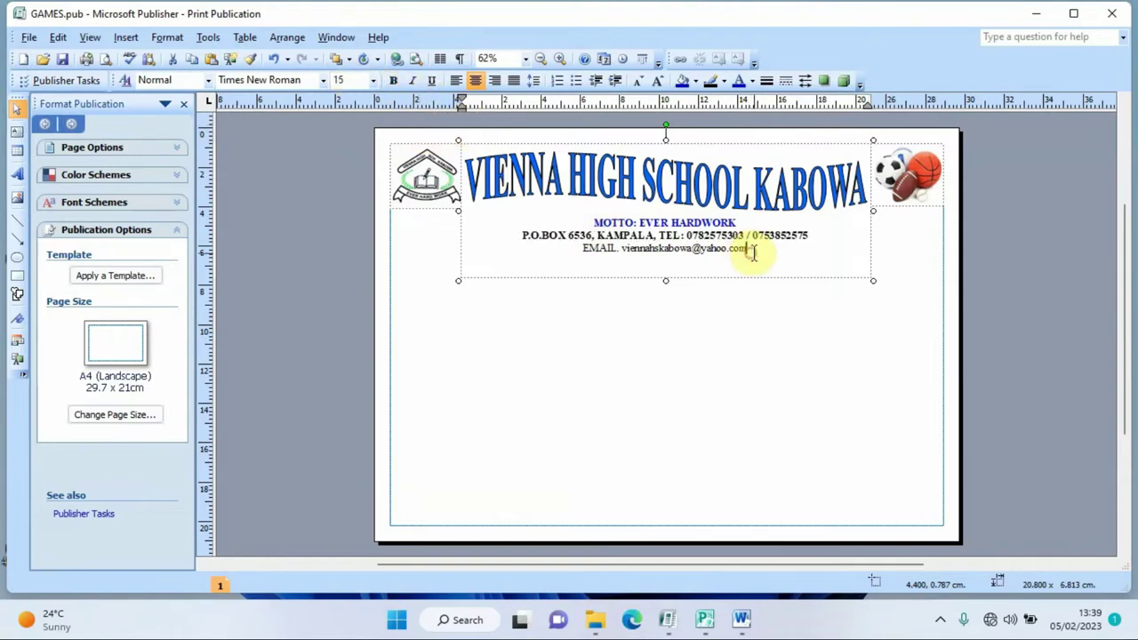
- Set the EMAIL line to 17 pt and colour it blue
{"action": "left_click_drag", "start_coordinate": [754, 251], "coordinate": [589, 254]}
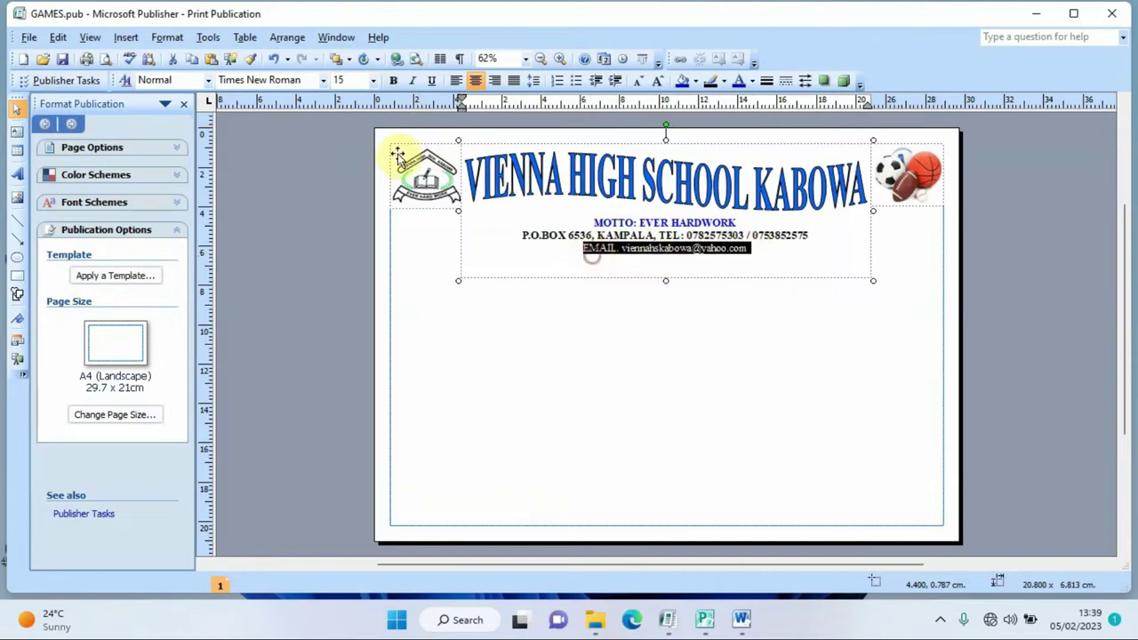
{"action": "left_click", "coordinate": [342, 80]}
{"action": "type", "text": "1"}
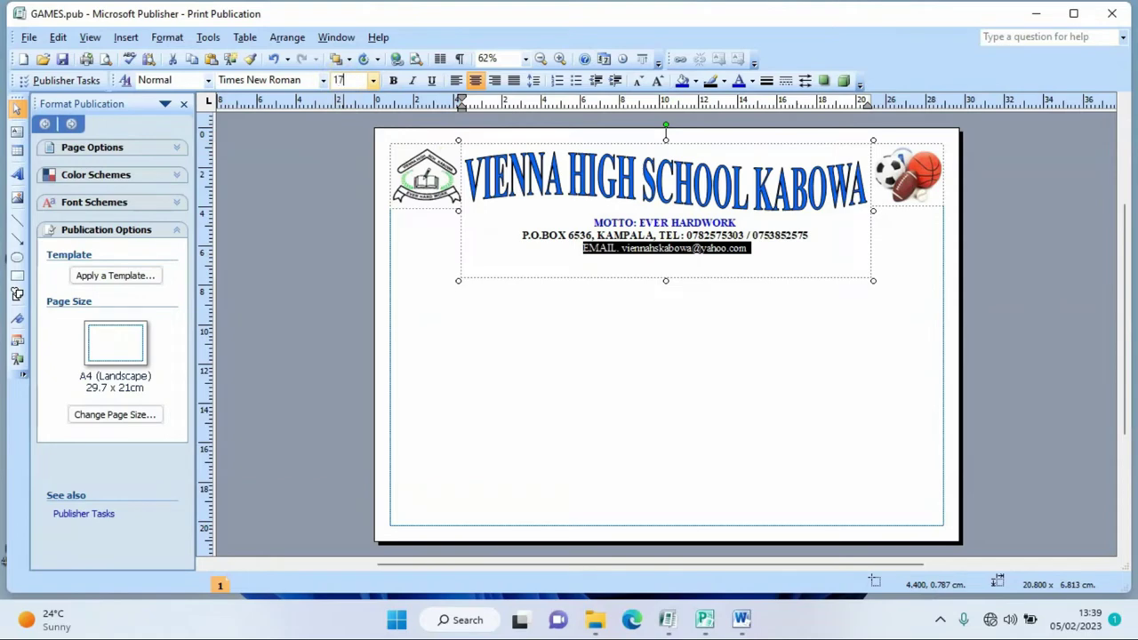
{"action": "key", "text": "Return"}
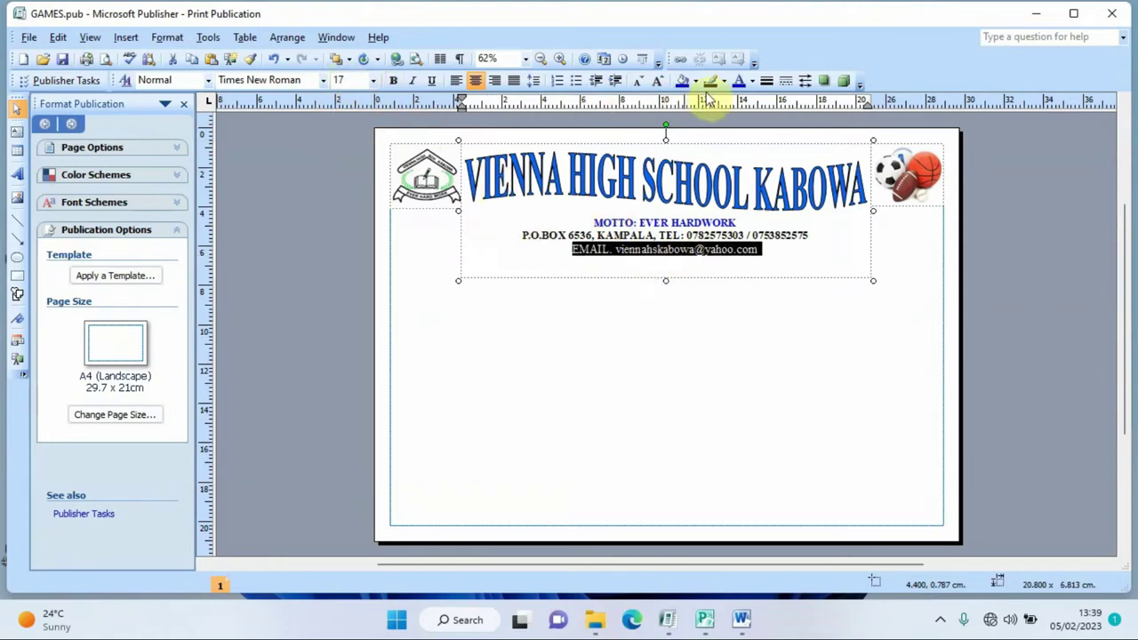
{"action": "left_click", "coordinate": [738, 81]}
- Shorten the header text box from the bottom to fit its text
{"action": "left_click", "coordinate": [819, 320]}
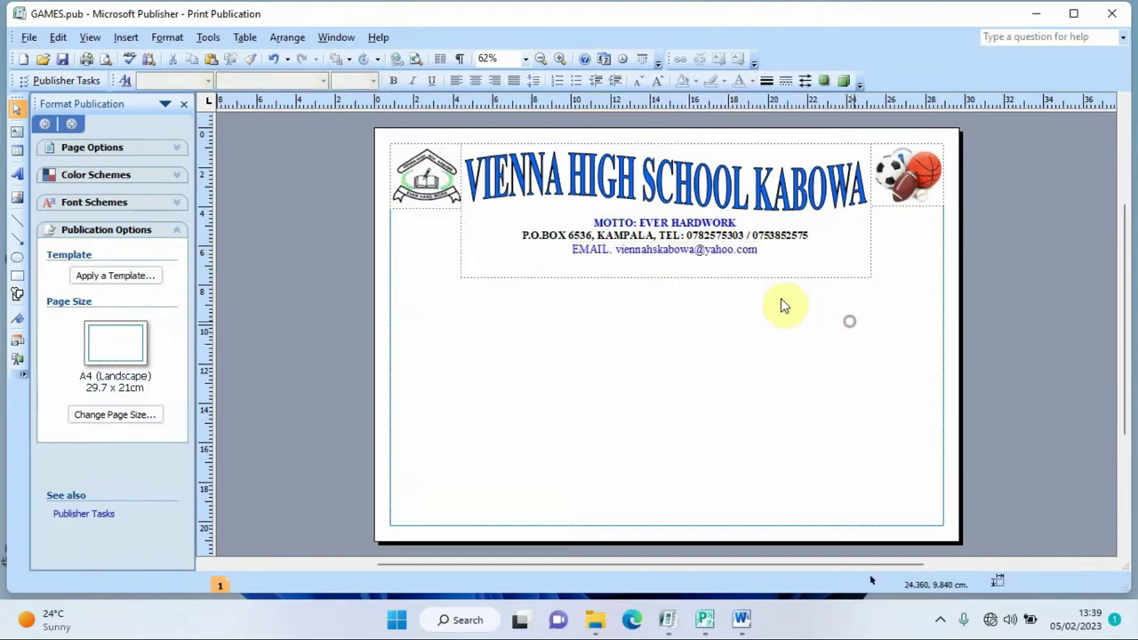
{"action": "left_click", "coordinate": [672, 277]}
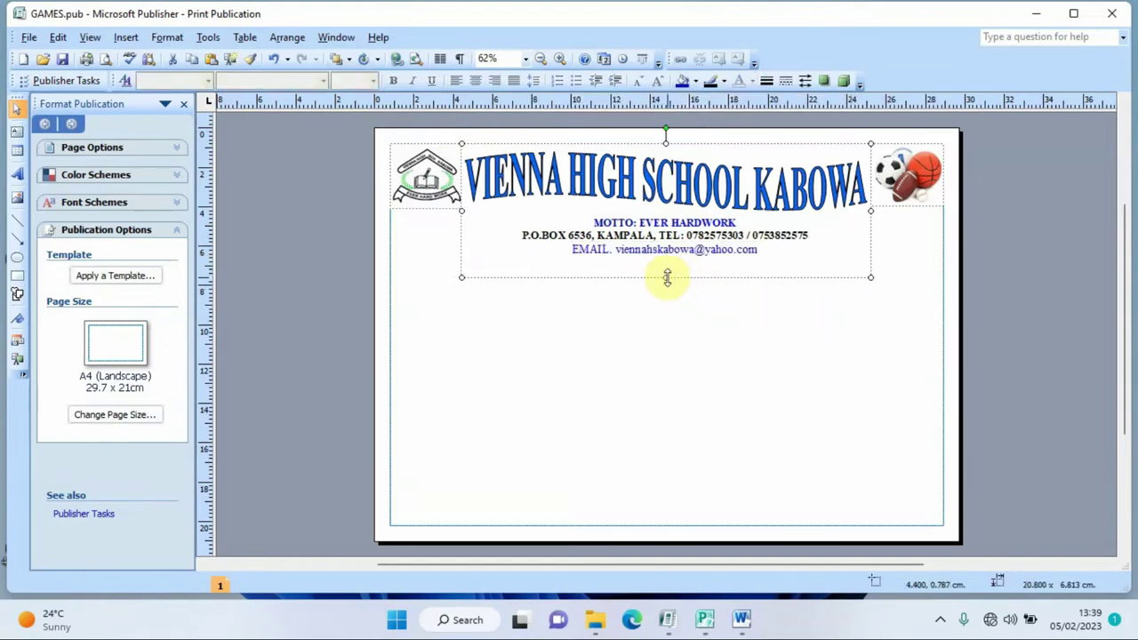
{"action": "left_click_drag", "start_coordinate": [667, 270], "coordinate": [666, 258]}
{"action": "left_click", "coordinate": [858, 323]}
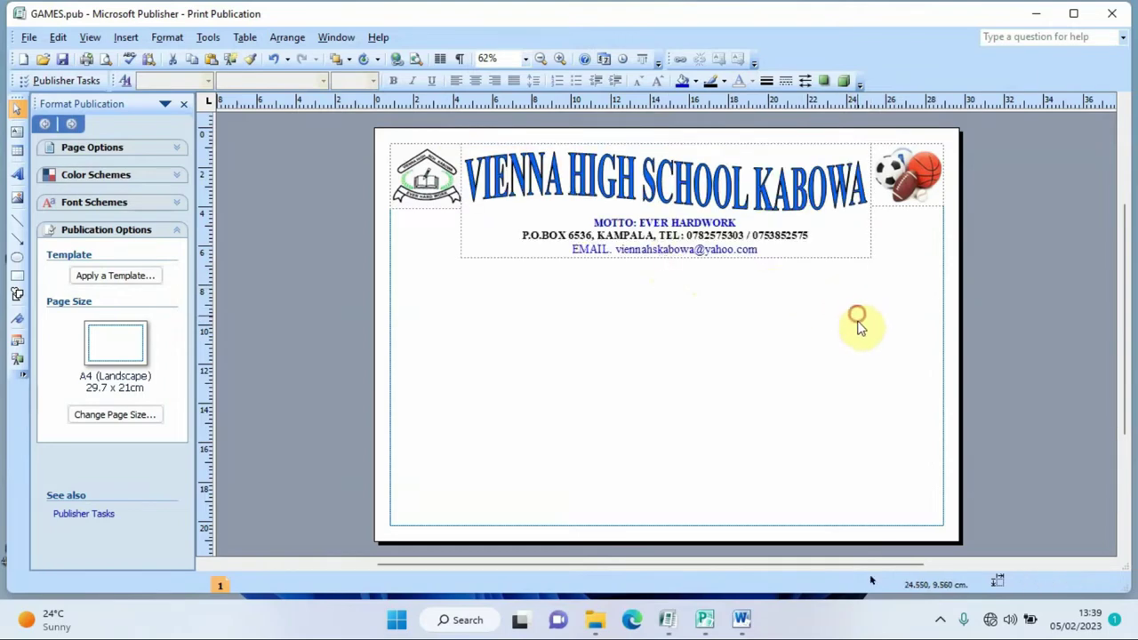
{"action": "left_click", "coordinate": [106, 61]}
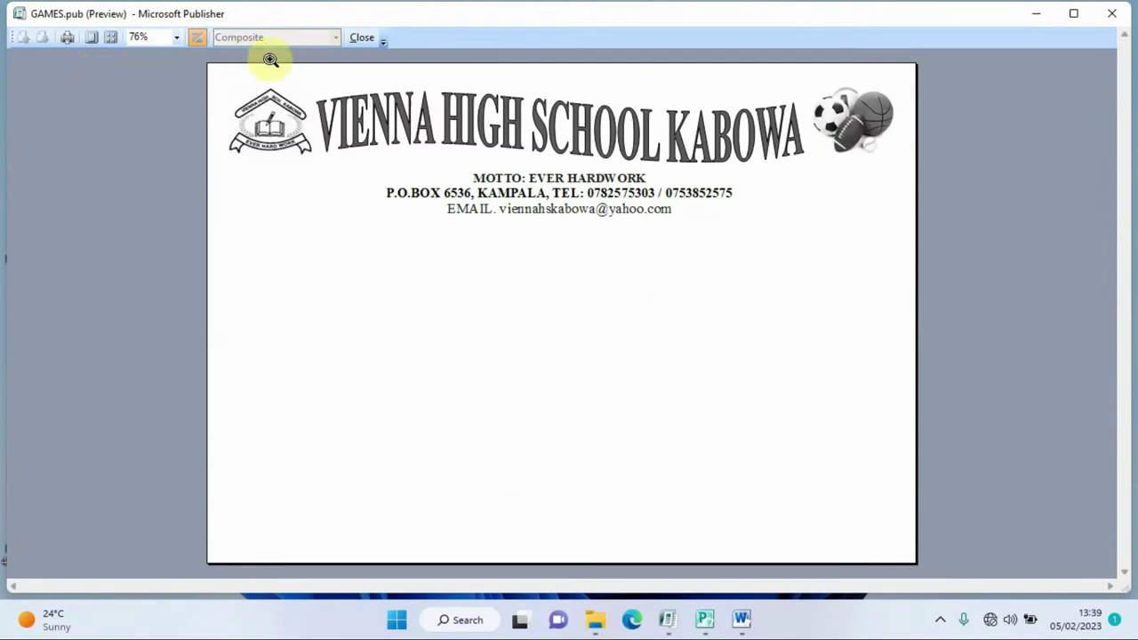
{"action": "left_click", "coordinate": [360, 39]}
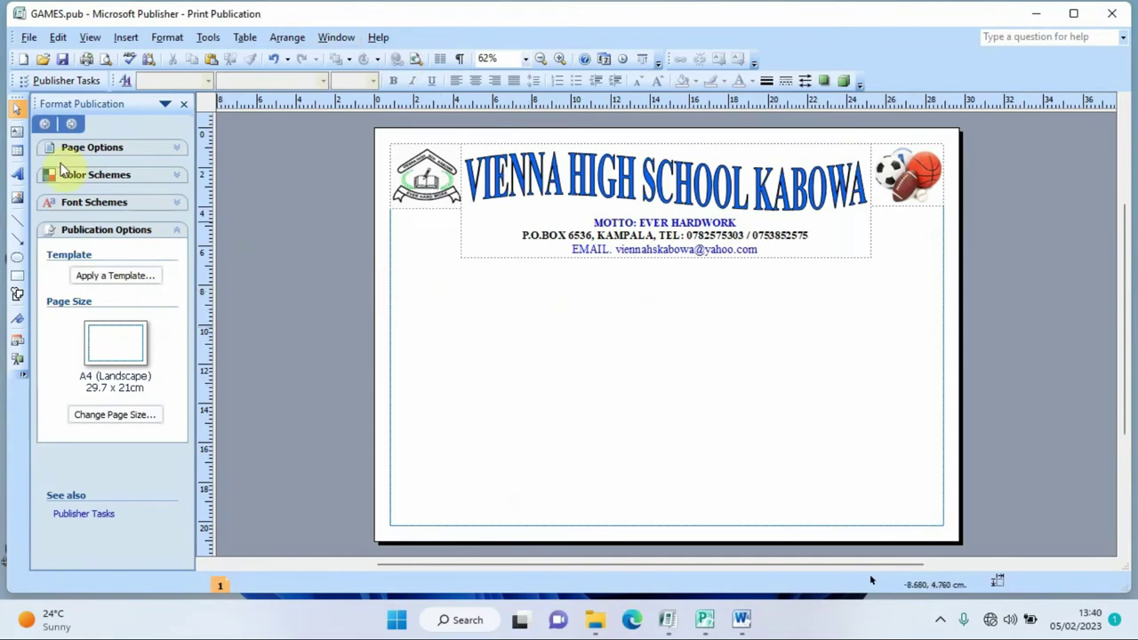
- Draw a wide box under the header with a bold, centred 50-pt 'Certificate of Participation'
{"action": "left_click", "coordinate": [18, 133]}
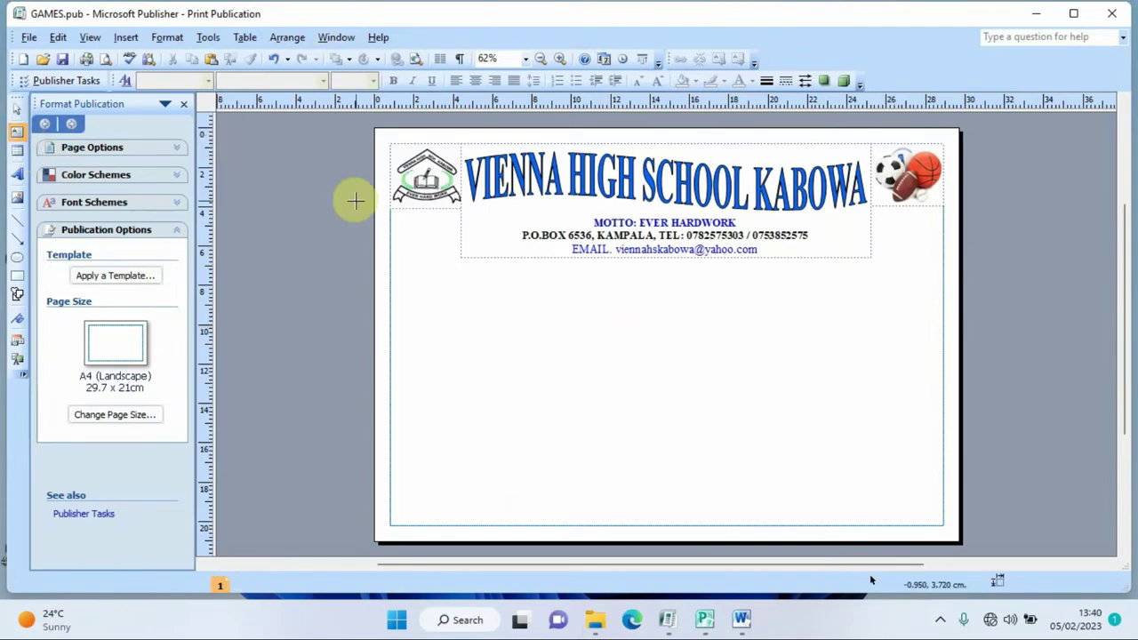
{"action": "left_click_drag", "start_coordinate": [390, 257], "coordinate": [946, 315]}
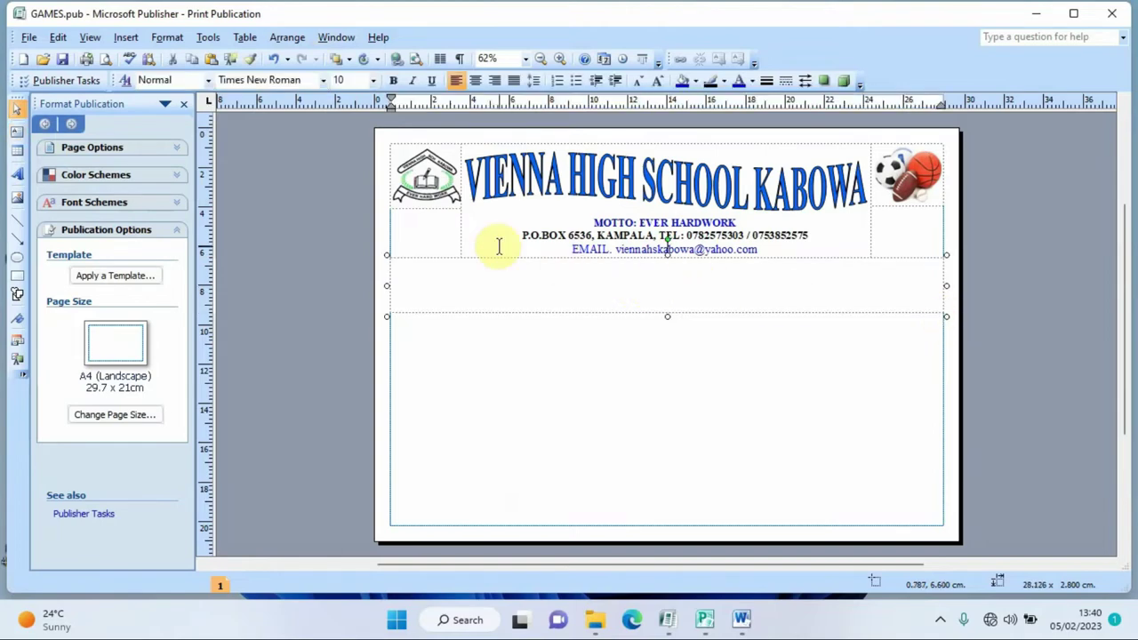
{"action": "left_click", "coordinate": [360, 80]}
{"action": "type", "text": "5"}
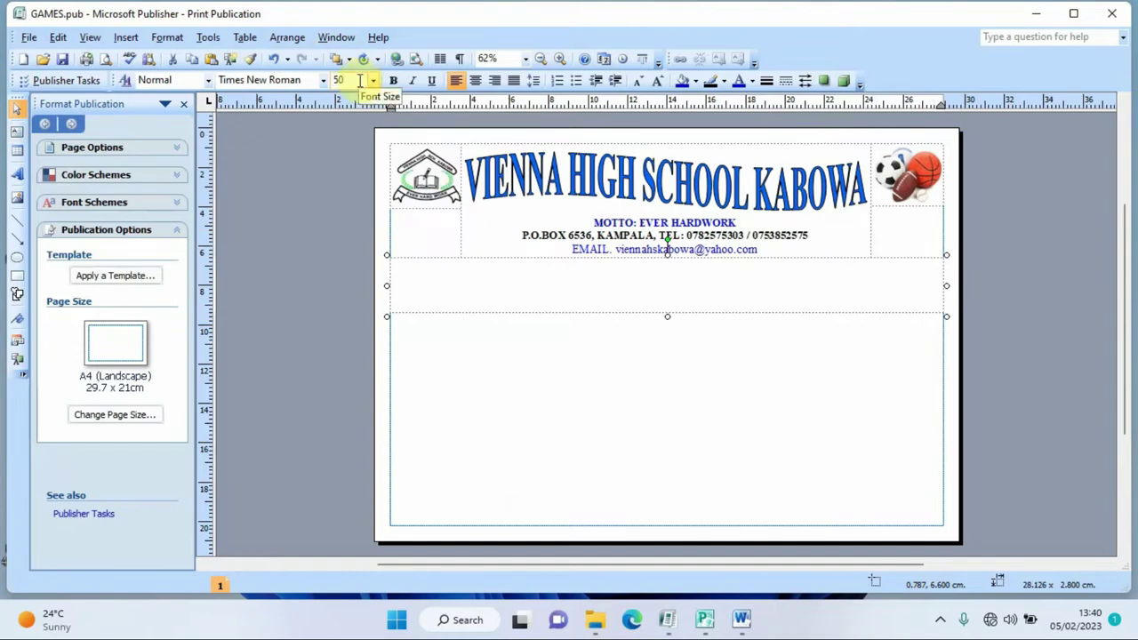
{"action": "left_click", "coordinate": [395, 81]}
{"action": "type", "text": "C"}
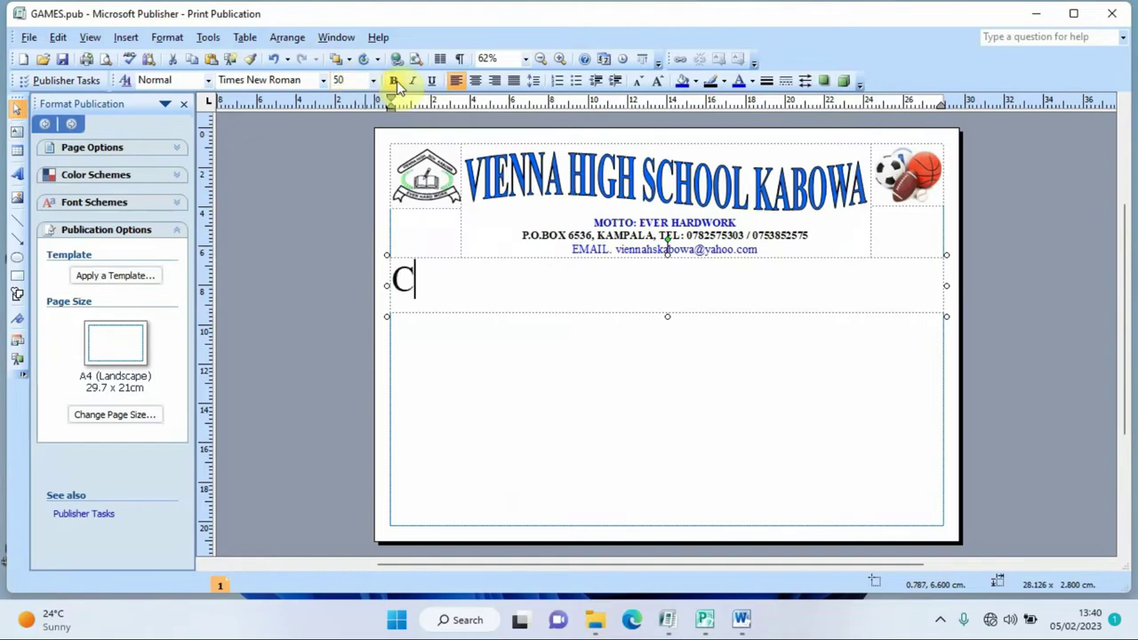
{"action": "type", "text": "ertifi"}
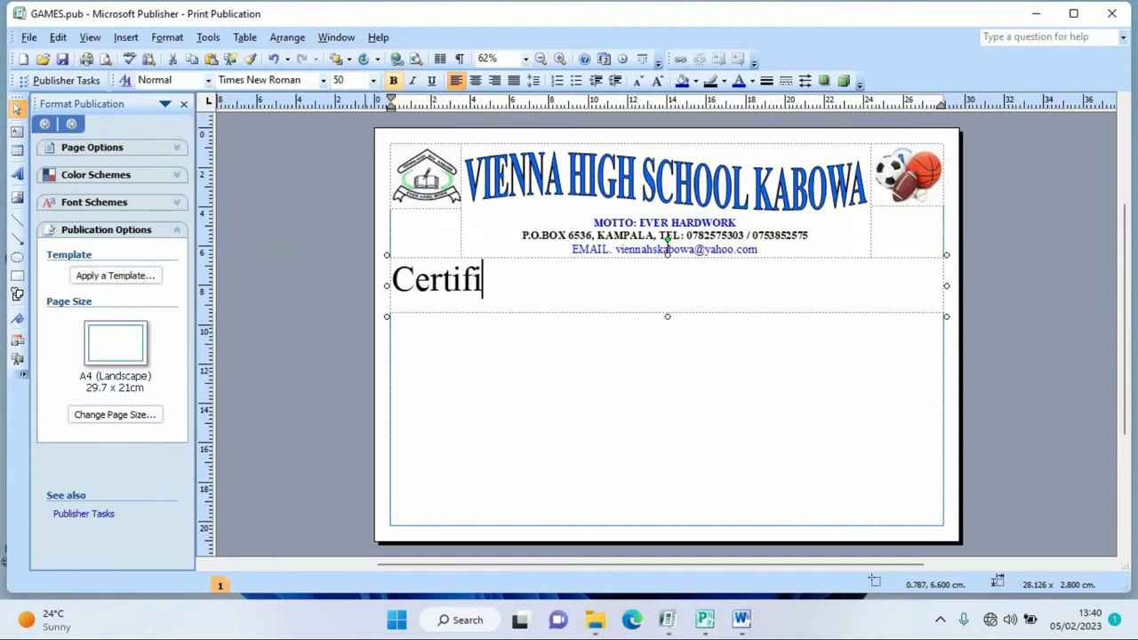
{"action": "type", "text": "cate of"}
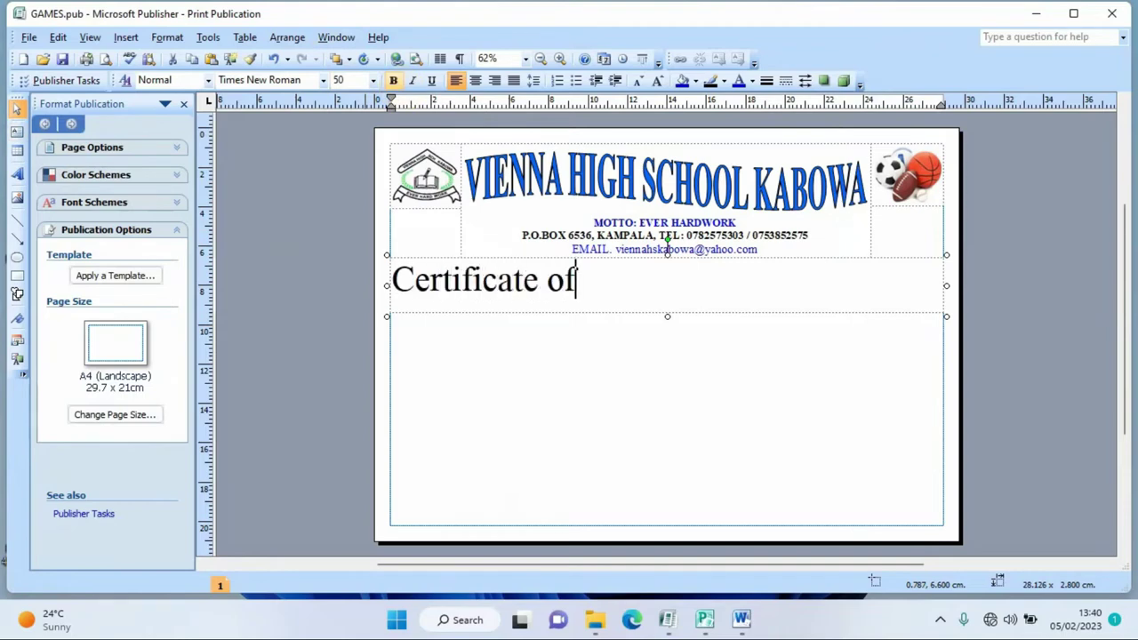
{"action": "type", "text": " Part"}
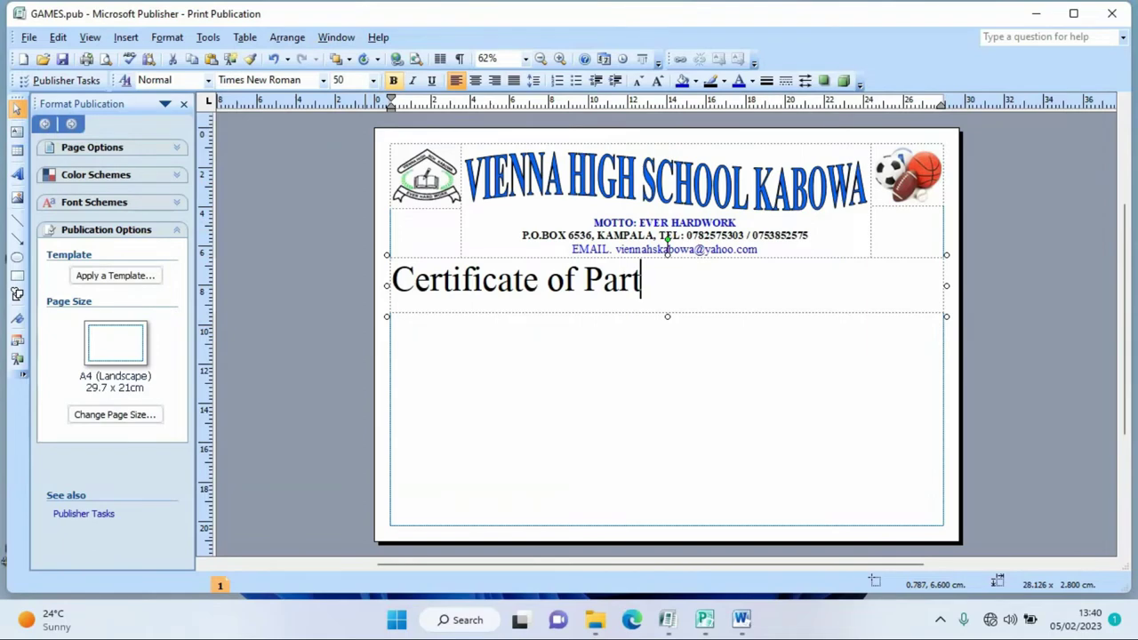
{"action": "type", "text": "ico"}
{"action": "key", "text": "BackSpace"}
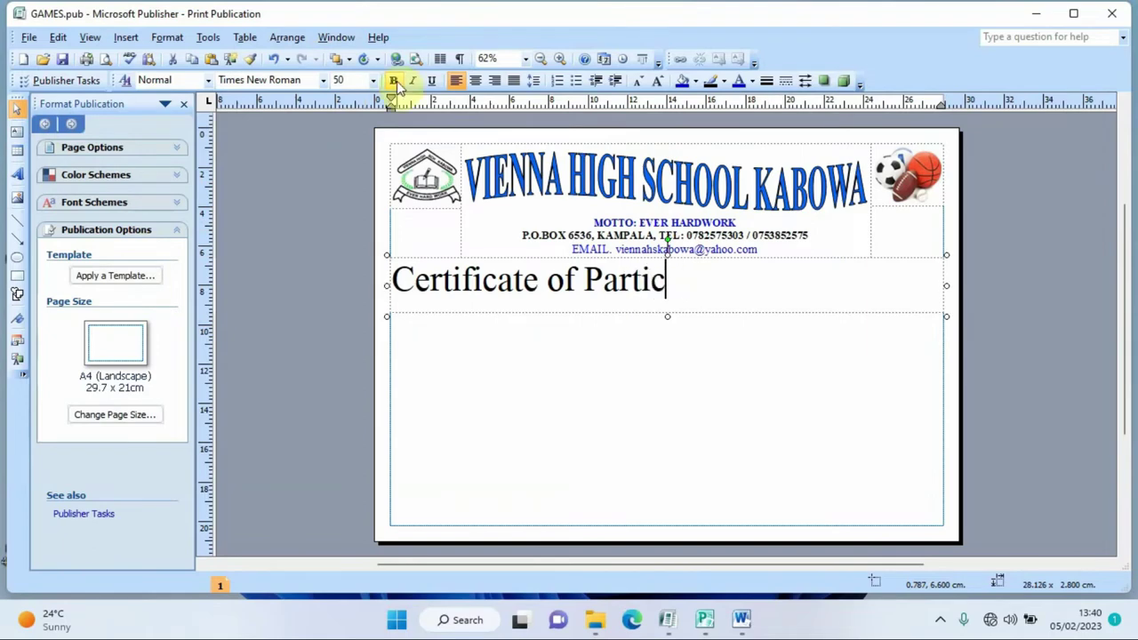
{"action": "type", "text": "ipation"}
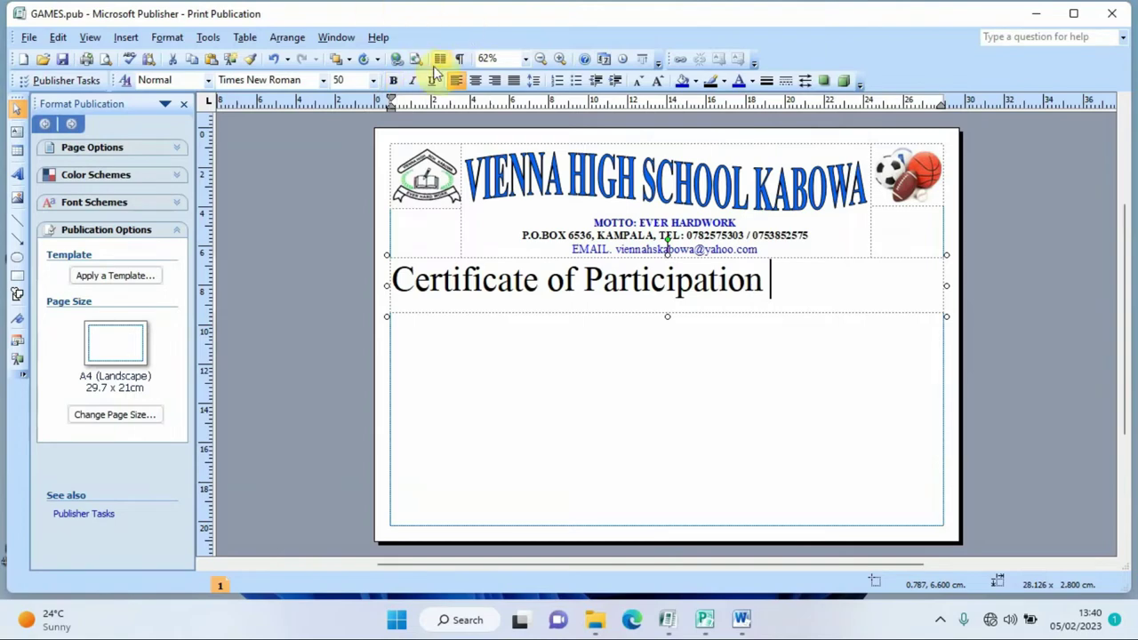
{"action": "left_click", "coordinate": [475, 80]}
{"action": "left_click_drag", "start_coordinate": [858, 281], "coordinate": [533, 296]}
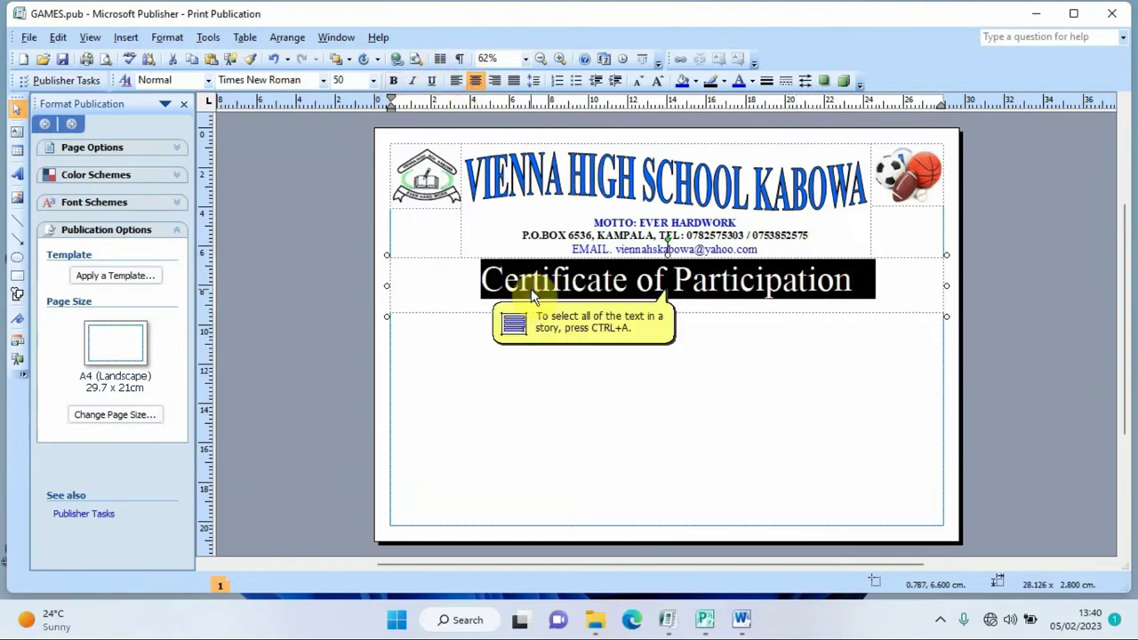
- Set the Certificate of Participation title in Bodoni MT Black
{"action": "left_click", "coordinate": [312, 81]}
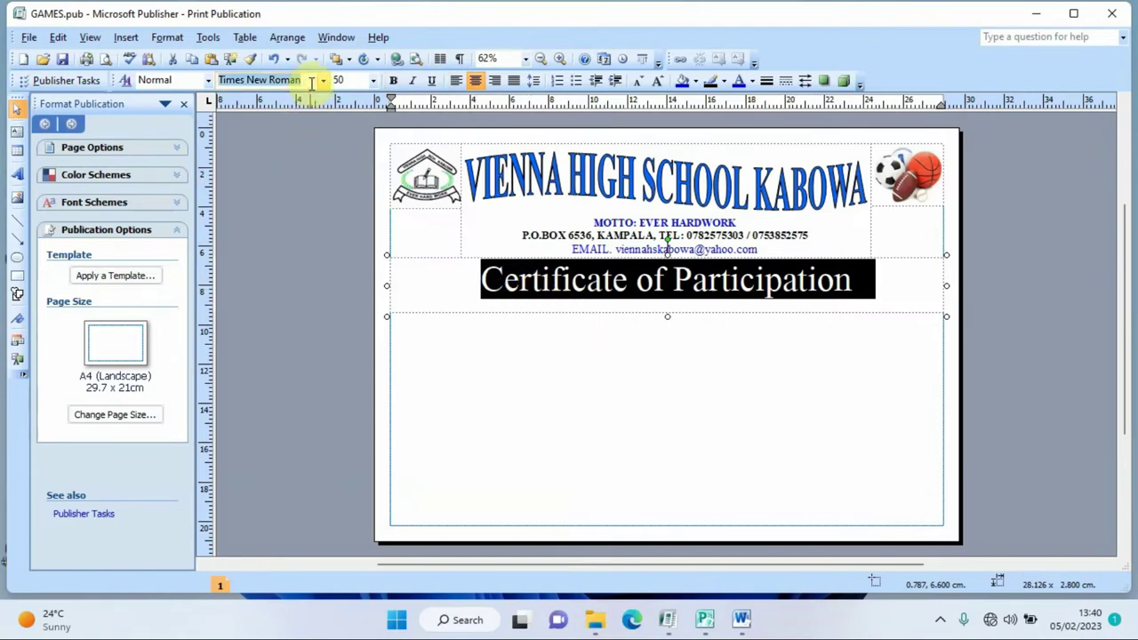
{"action": "type", "text": "Bodoni MT"}
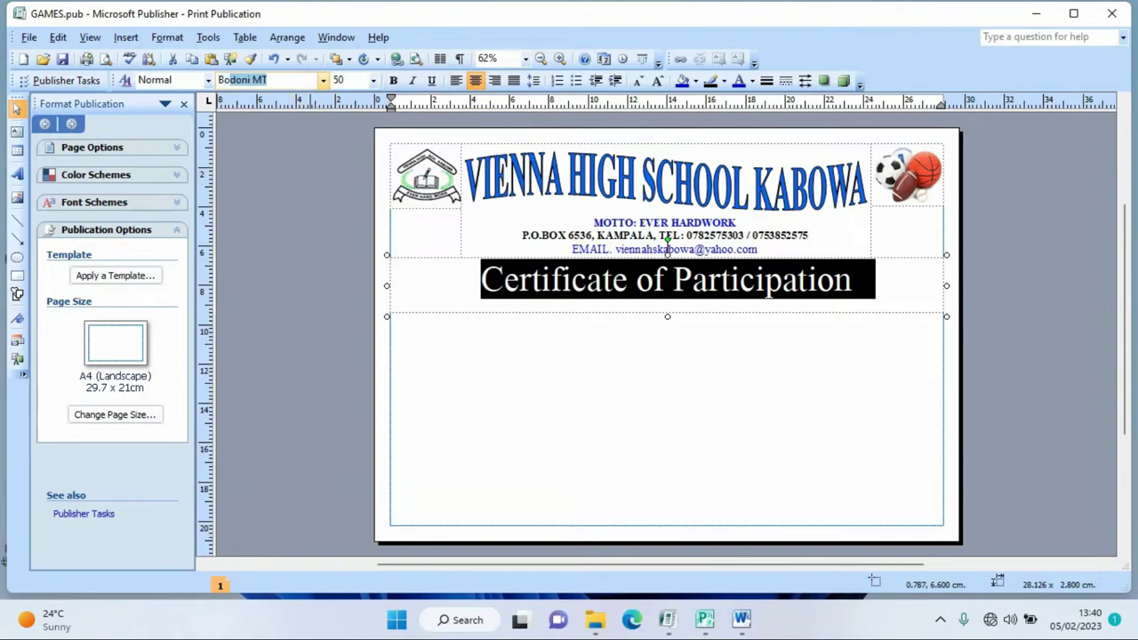
{"action": "left_click", "coordinate": [282, 81]}
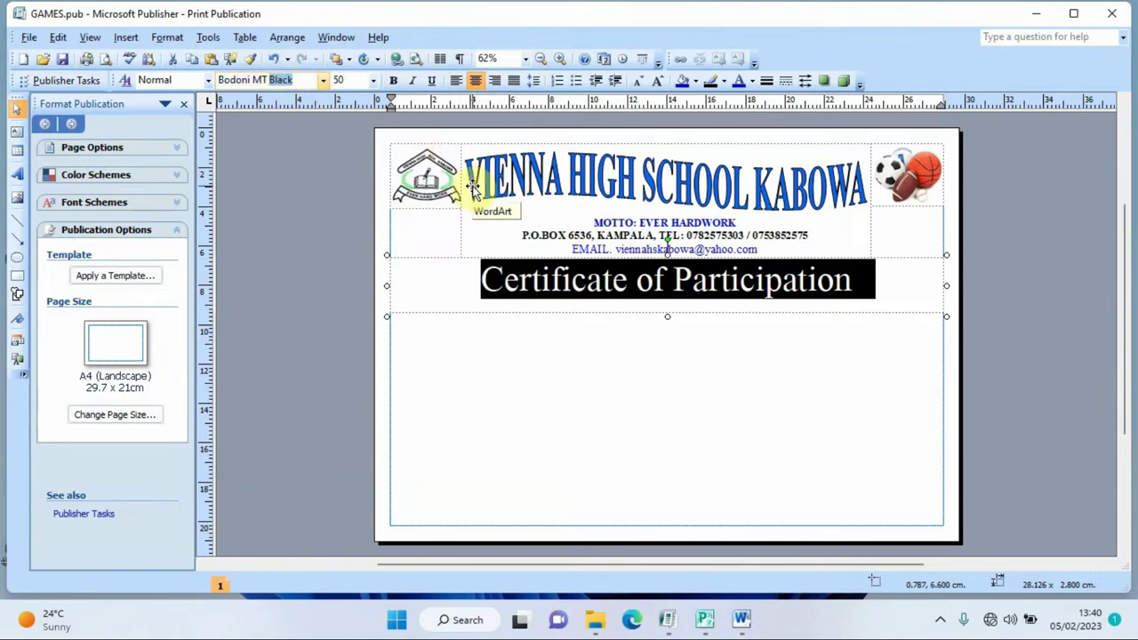
{"action": "key", "text": "Return"}
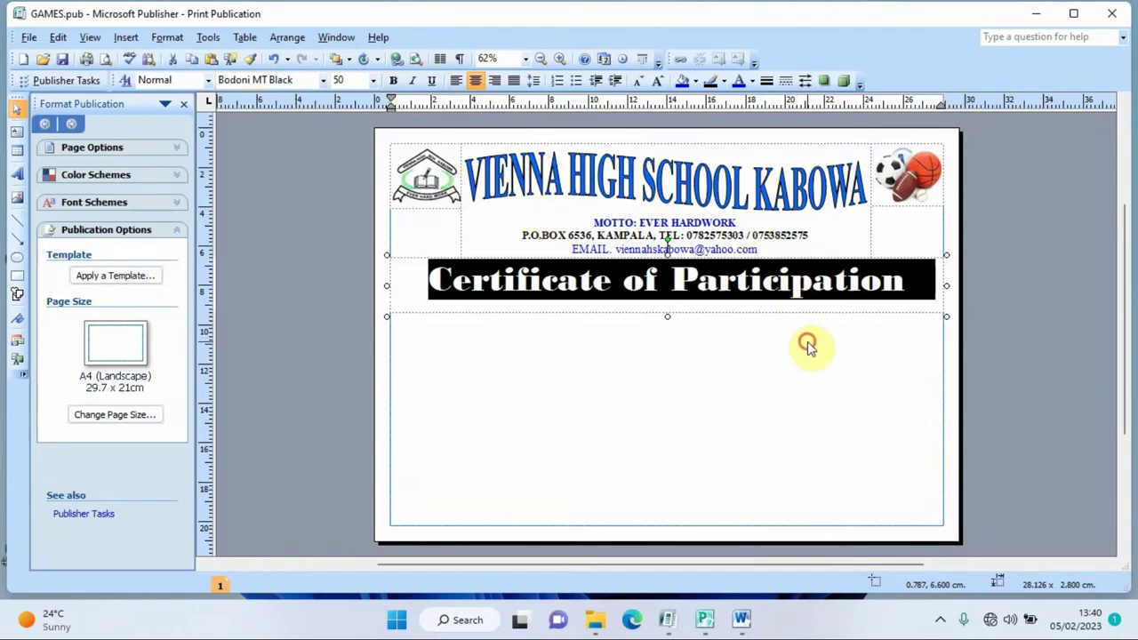
{"action": "left_click", "coordinate": [807, 346]}
{"action": "left_click_drag", "start_coordinate": [919, 272], "coordinate": [531, 287]}
- Colour the title a custom orange and check it in print preview
{"action": "left_click", "coordinate": [751, 82]}
{"action": "left_click", "coordinate": [775, 150]}
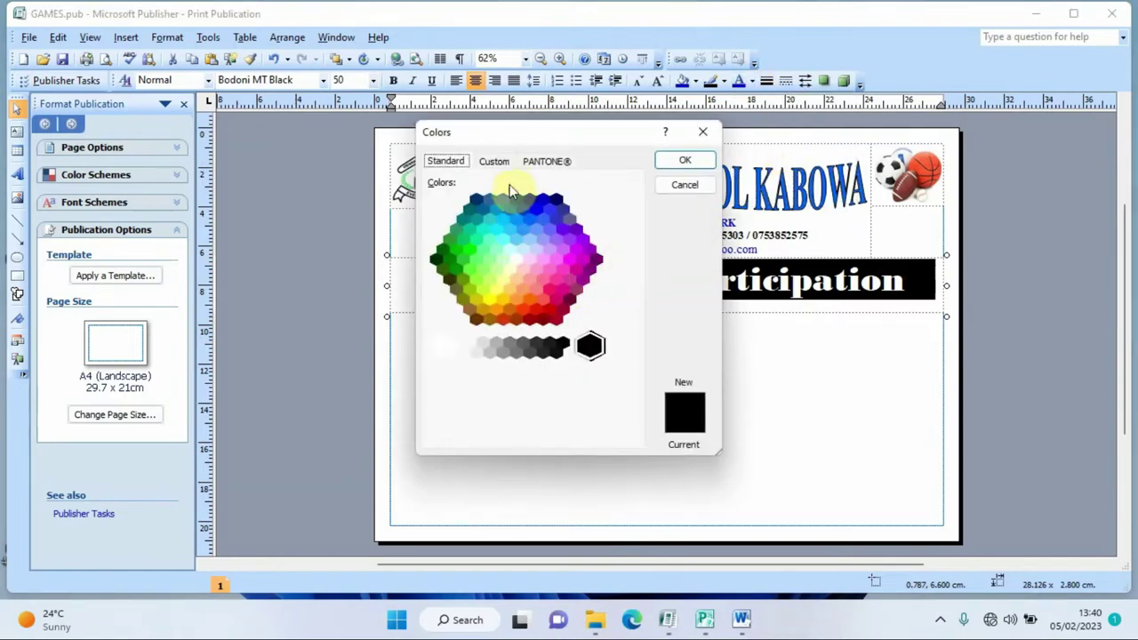
{"action": "left_click", "coordinate": [494, 161]}
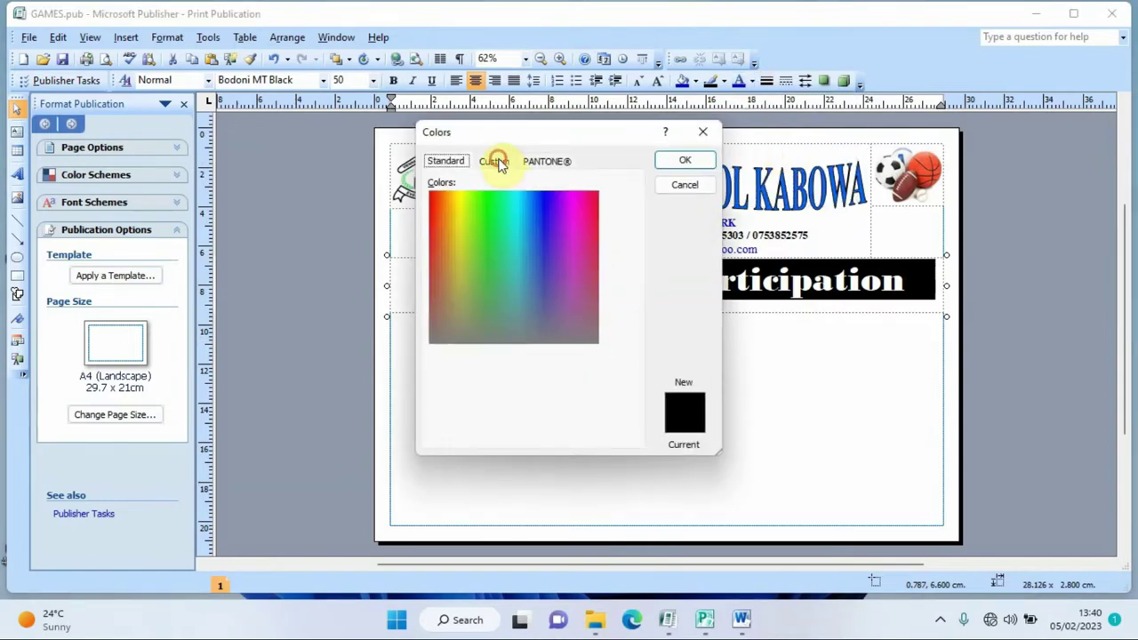
{"action": "left_click", "coordinate": [433, 197]}
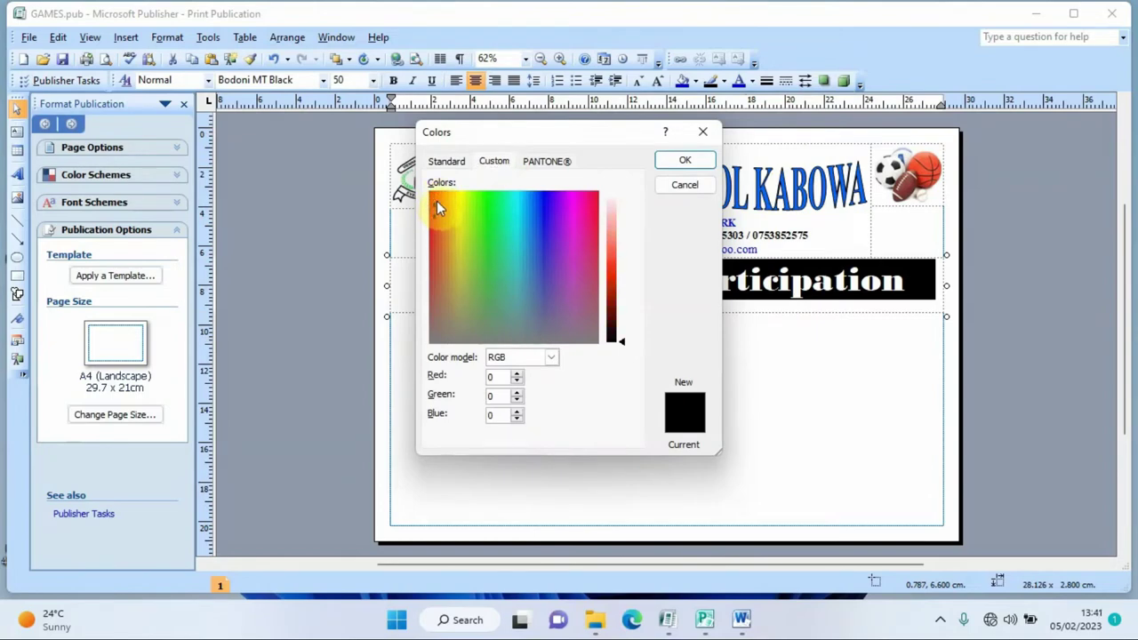
{"action": "left_click", "coordinate": [432, 192]}
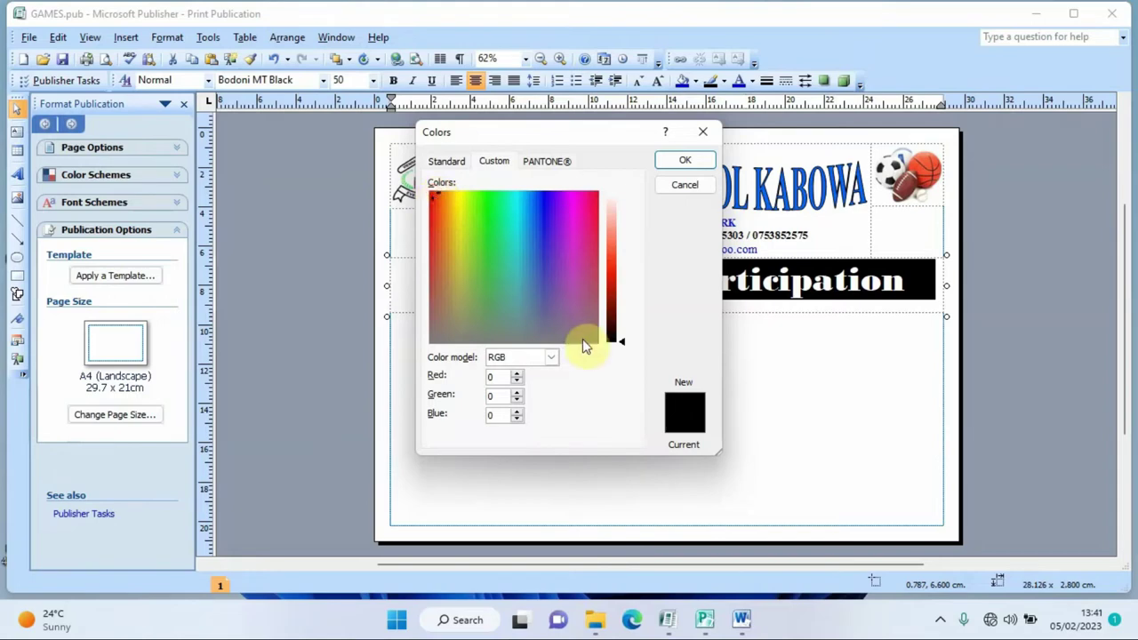
{"action": "left_click", "coordinate": [681, 164]}
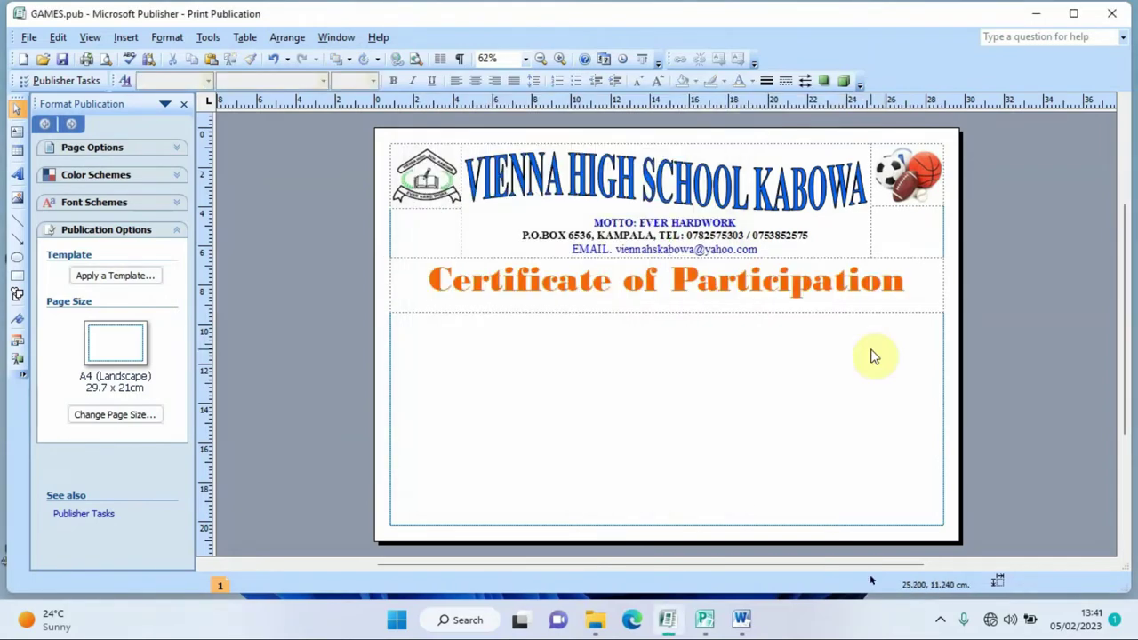
{"action": "left_click", "coordinate": [108, 67]}
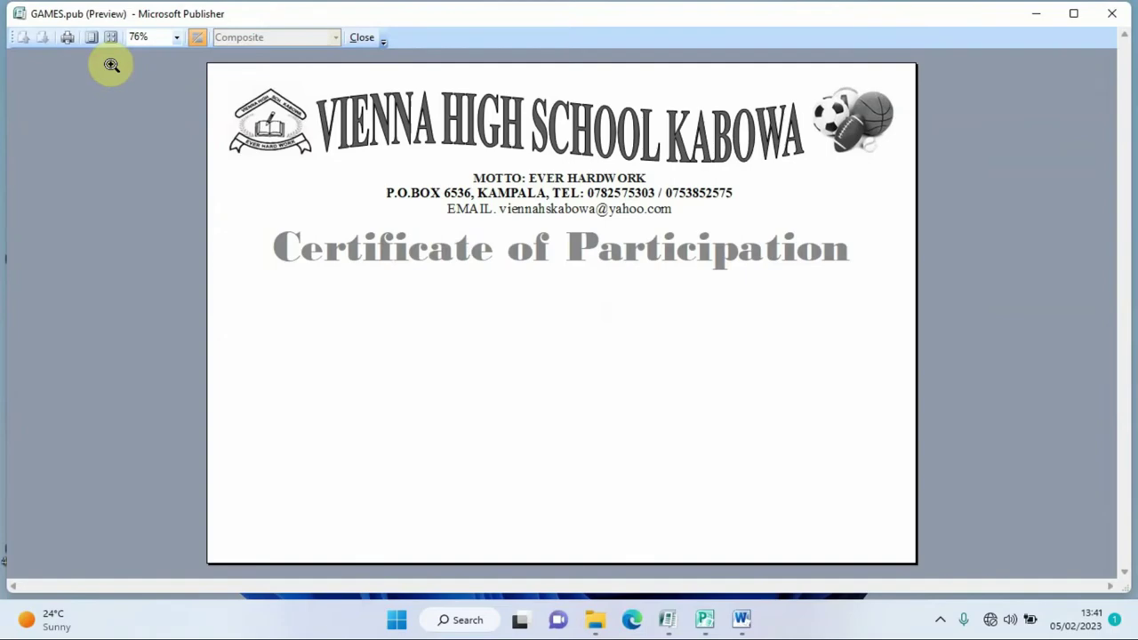
{"action": "left_click", "coordinate": [362, 37]}
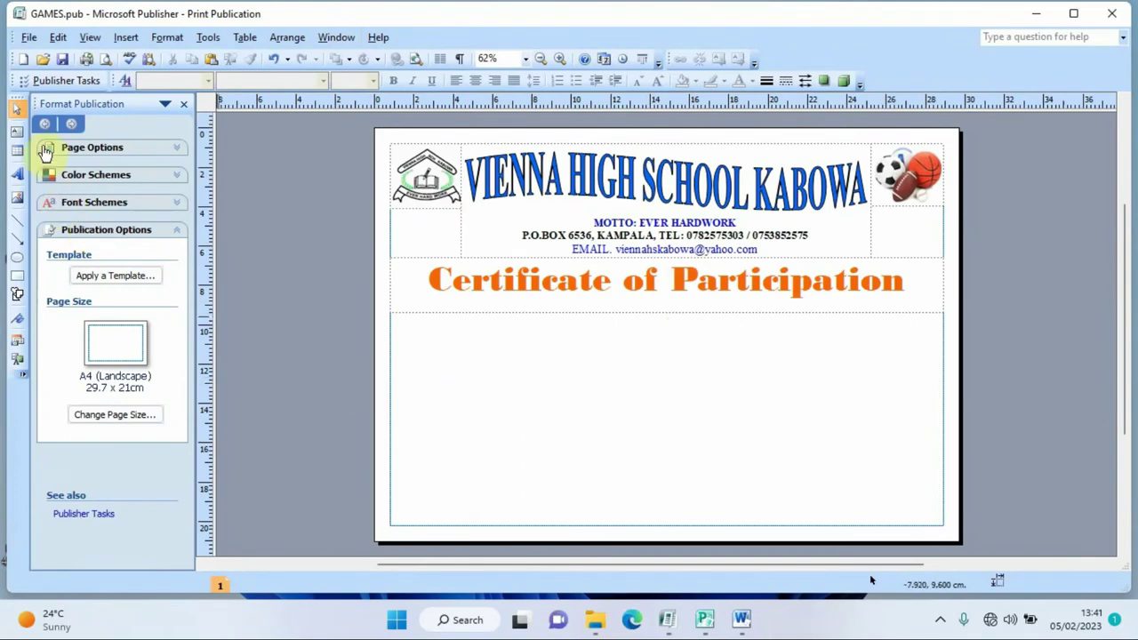
- Add a text box under the title reading 'This is to certify that', centred at 39 pt
{"action": "left_click", "coordinate": [16, 132]}
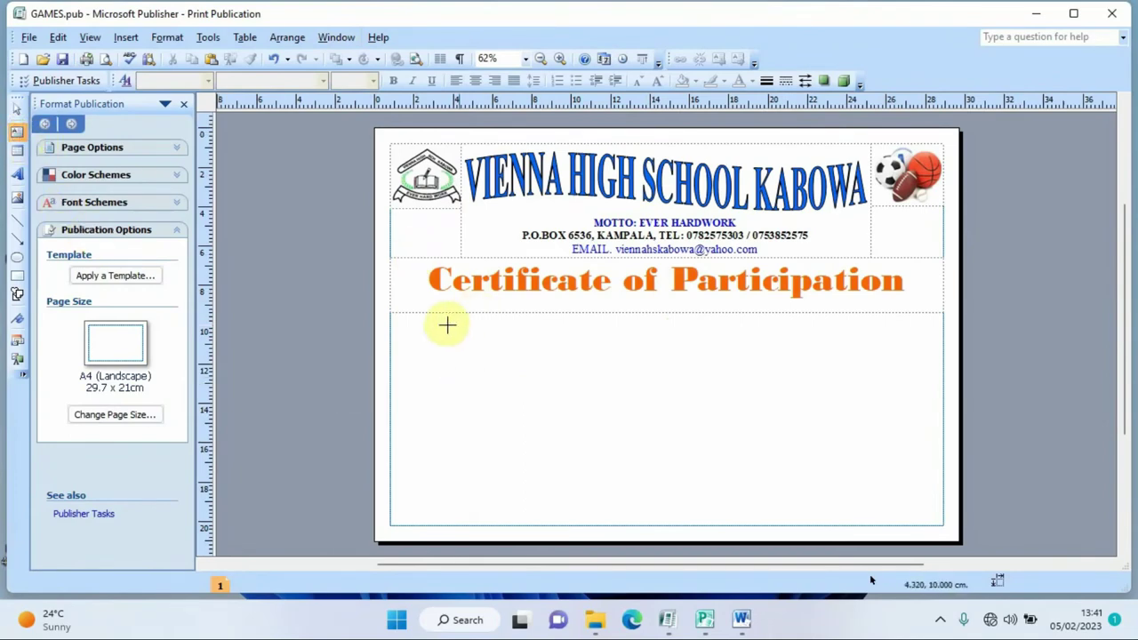
{"action": "left_click_drag", "start_coordinate": [395, 310], "coordinate": [944, 374]}
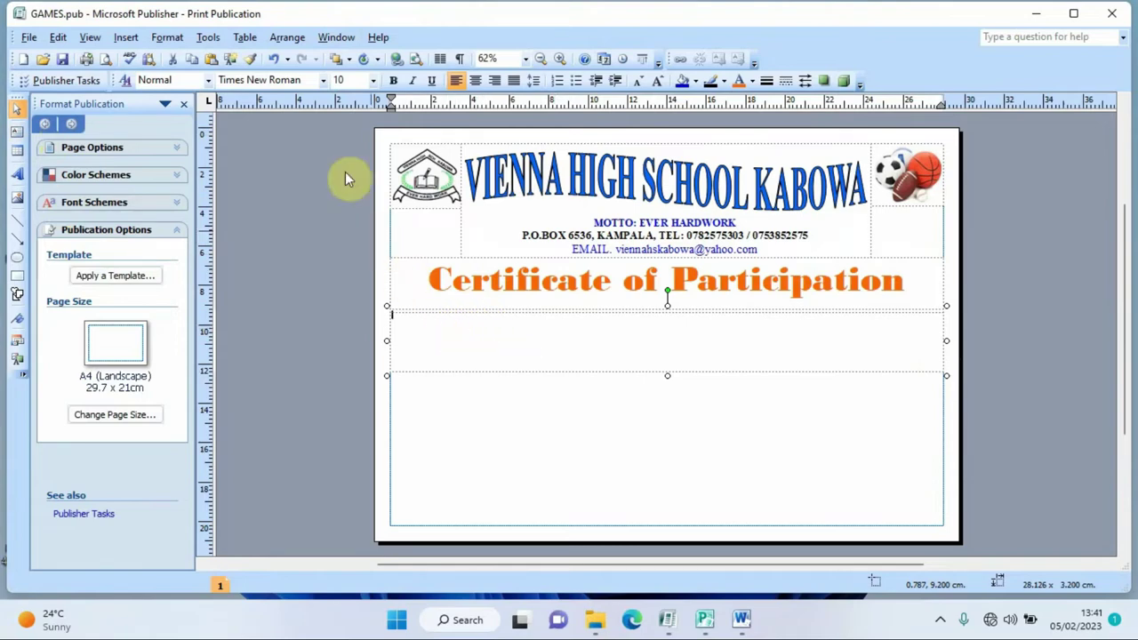
{"action": "left_click", "coordinate": [349, 82]}
{"action": "type", "text": "3"}
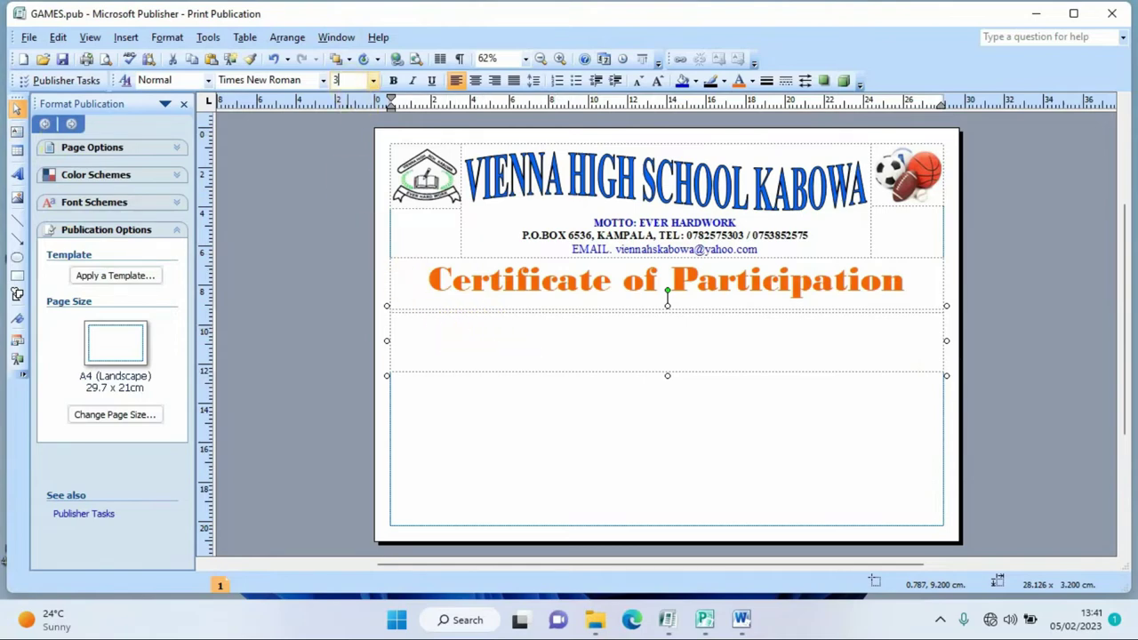
{"action": "type", "text": "9"}
{"action": "key", "text": "Return"}
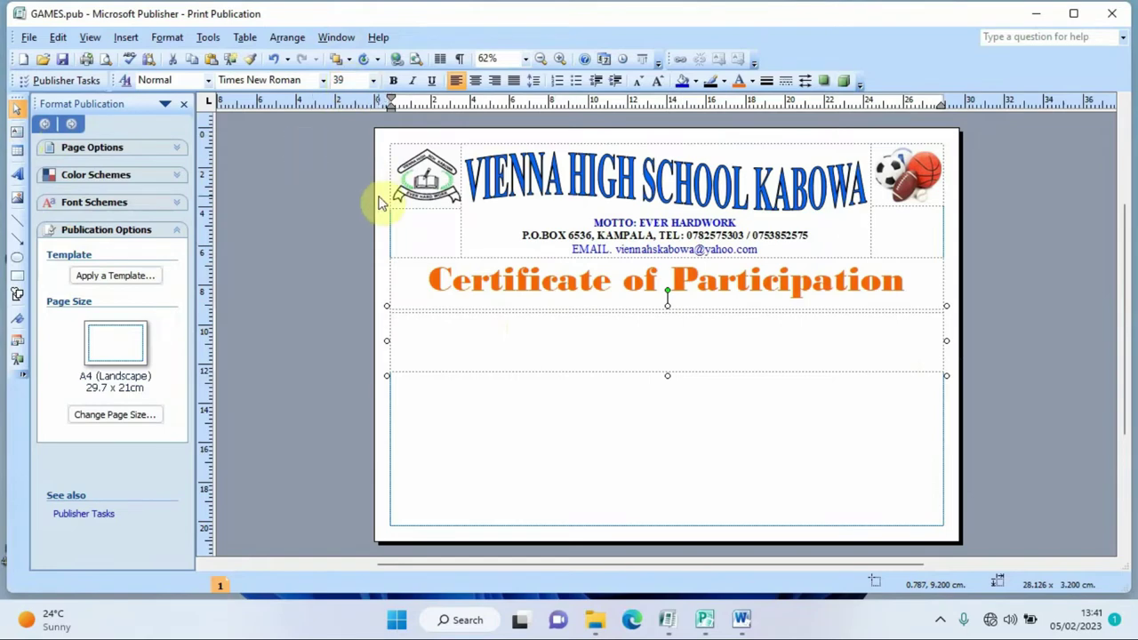
{"action": "left_click", "coordinate": [474, 80]}
{"action": "type", "text": "T"}
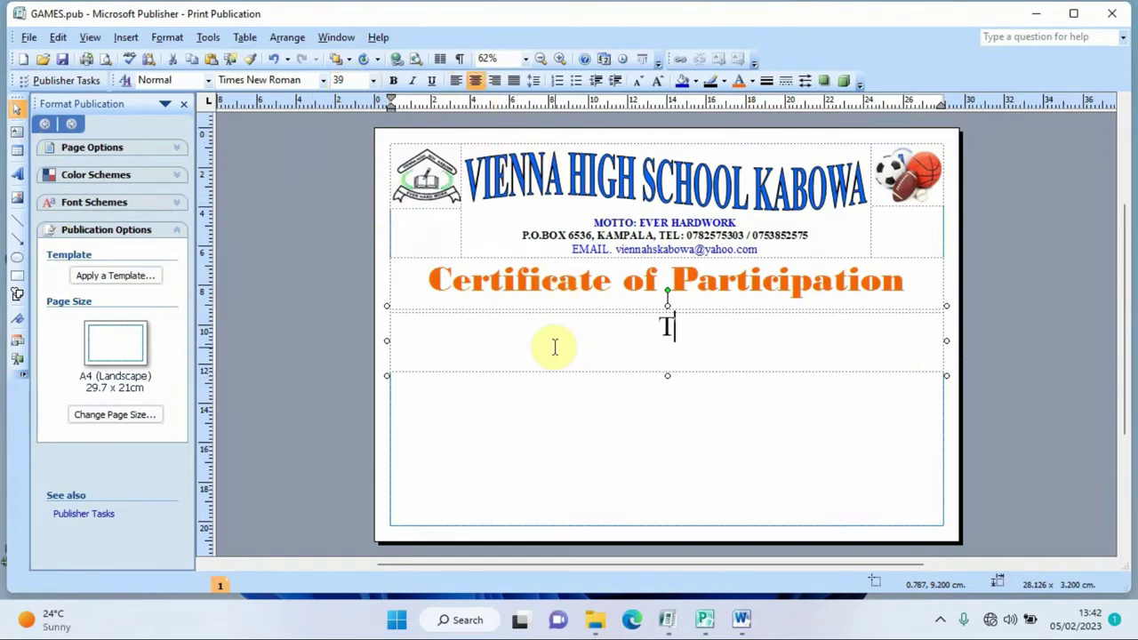
{"action": "type", "text": "his is "}
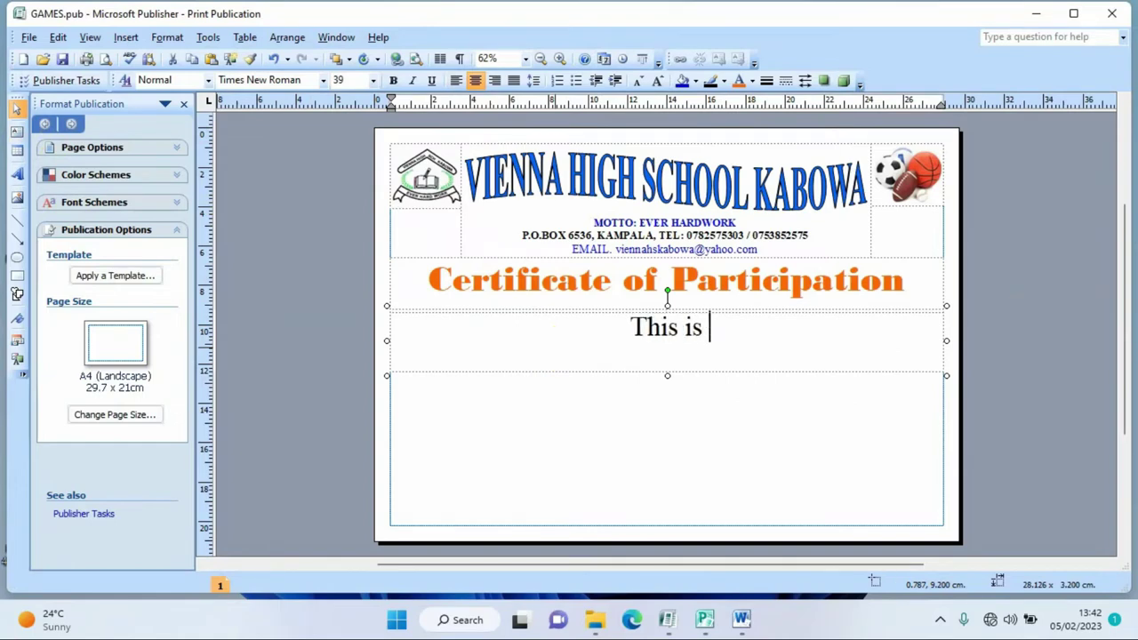
{"action": "type", "text": "to cert"}
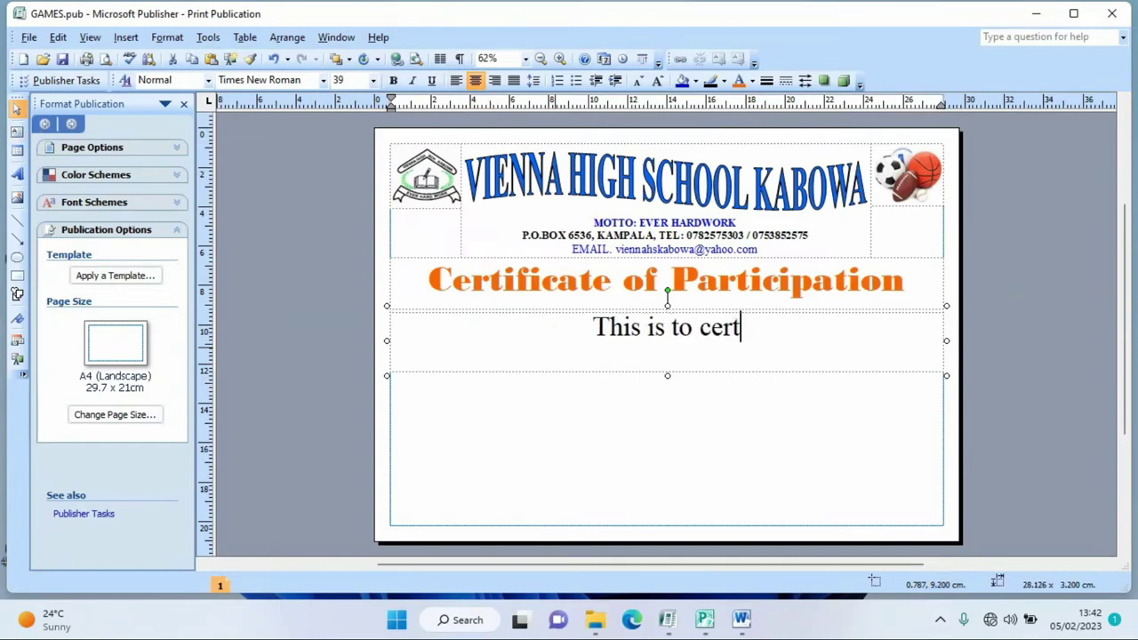
{"action": "type", "text": "ify that"}
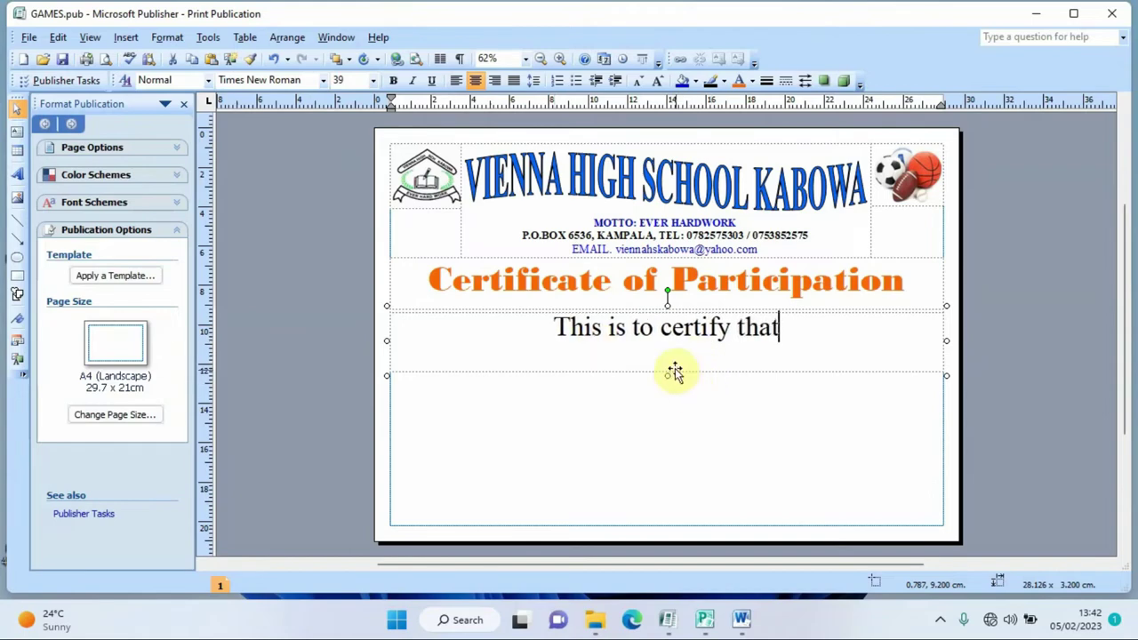
- Shrink the box's height to fit the line and make the text bold
{"action": "left_click_drag", "start_coordinate": [665, 374], "coordinate": [666, 354]}
{"action": "left_click_drag", "start_coordinate": [782, 327], "coordinate": [555, 331]}
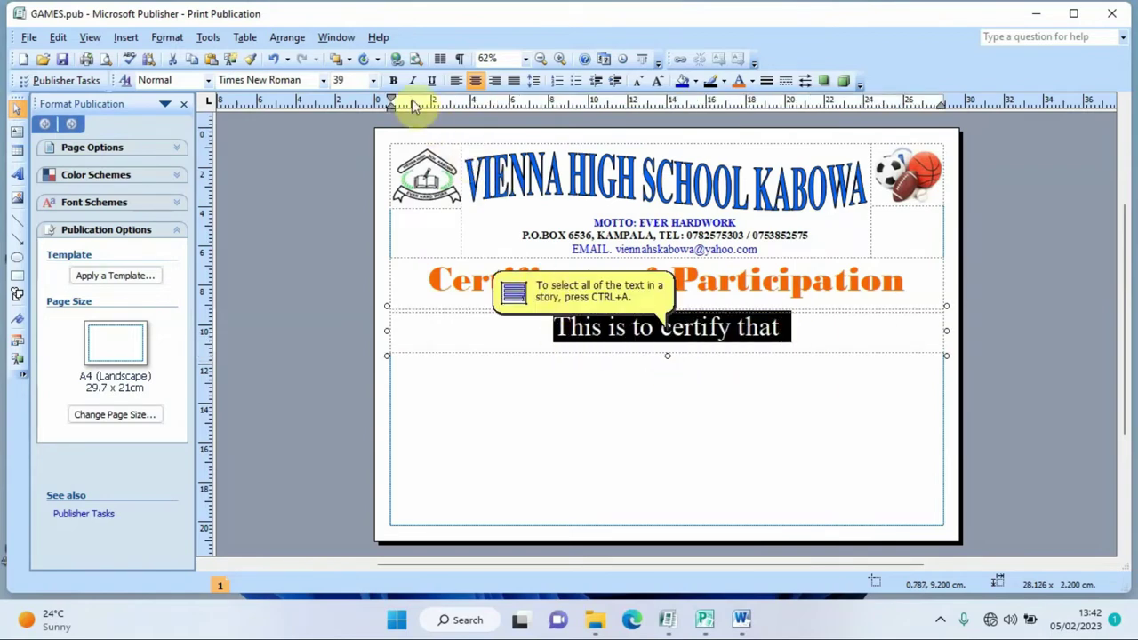
{"action": "left_click", "coordinate": [393, 80]}
{"action": "left_click", "coordinate": [855, 374]}
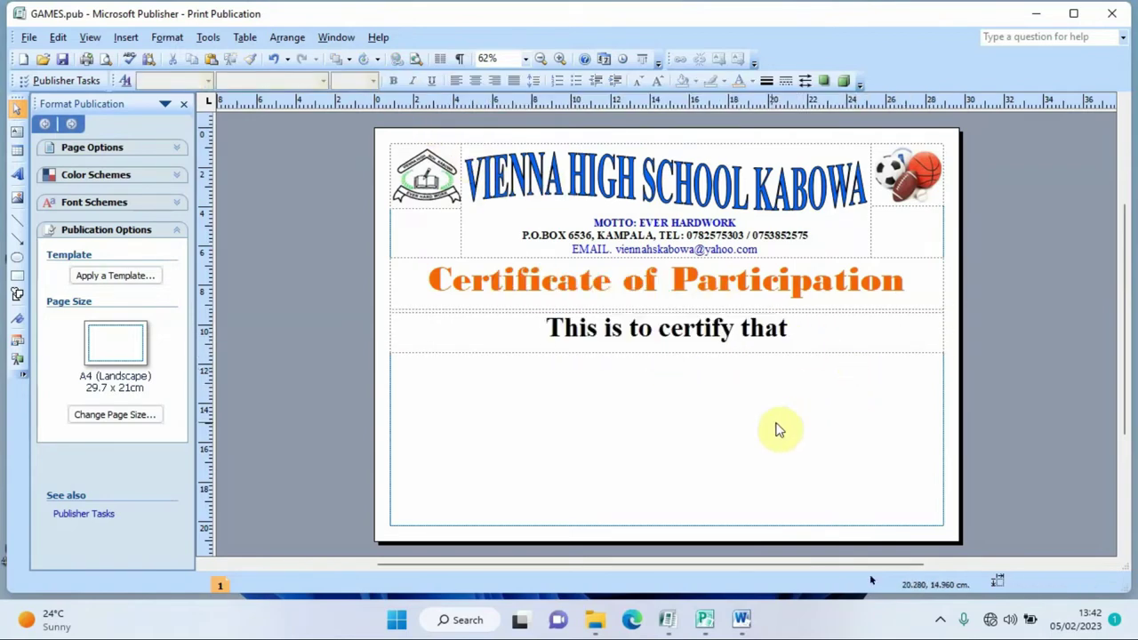
- Adjust the top and bottom edges of the 'This is to certify that' box, then draw an empty box beneath it
{"action": "left_click", "coordinate": [655, 308]}
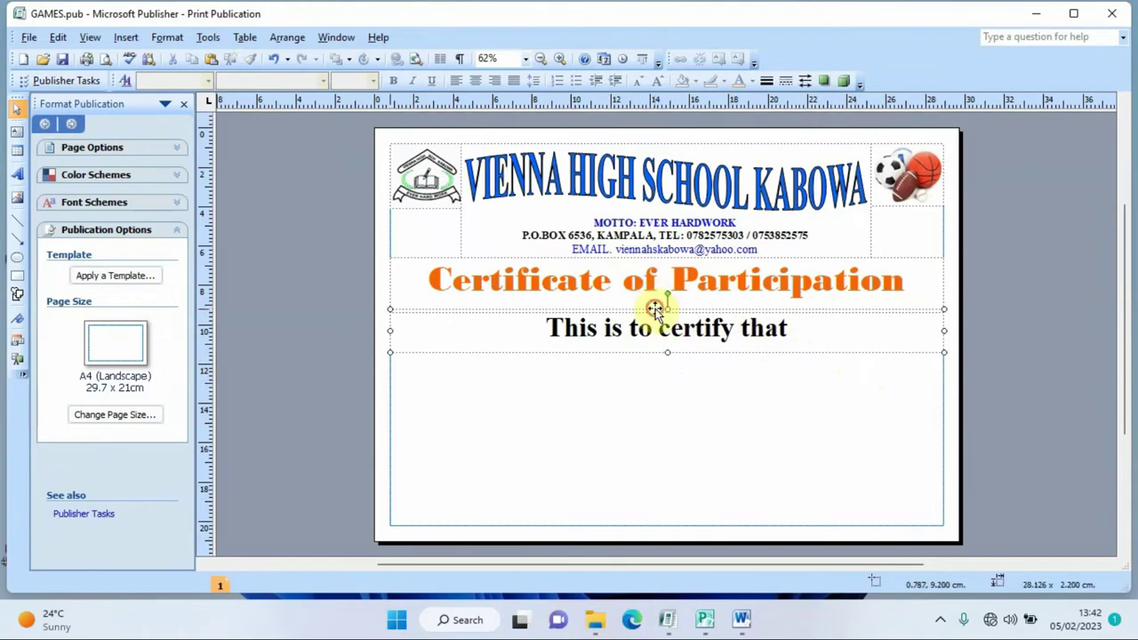
{"action": "left_click_drag", "start_coordinate": [667, 307], "coordinate": [666, 302]}
{"action": "left_click", "coordinate": [406, 282]}
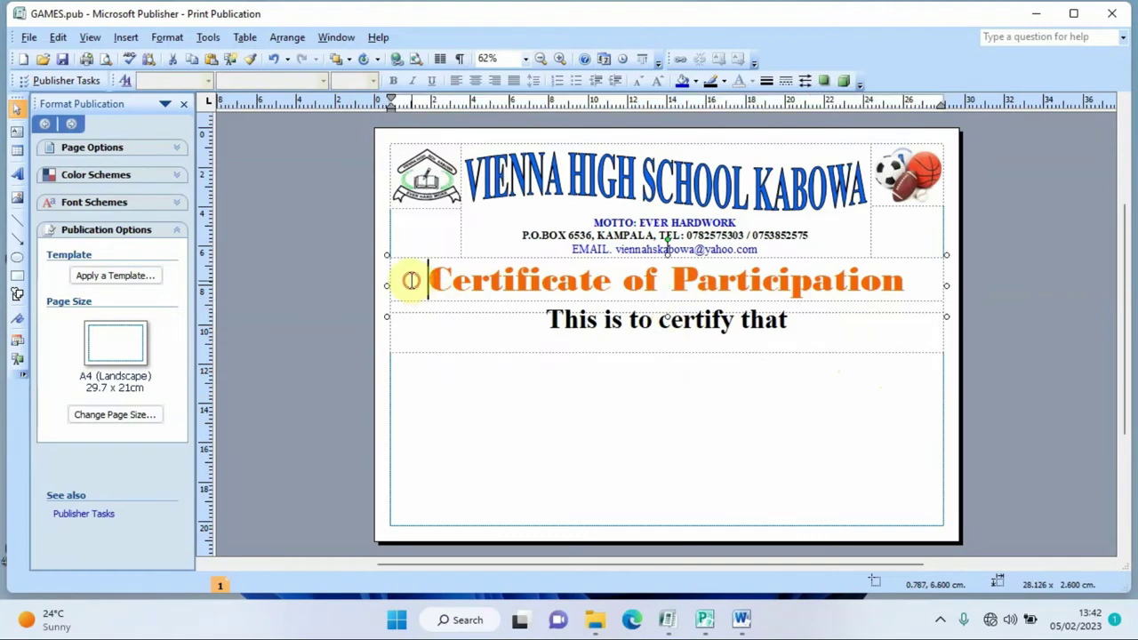
{"action": "left_click", "coordinate": [667, 318]}
{"action": "left_click", "coordinate": [668, 309]}
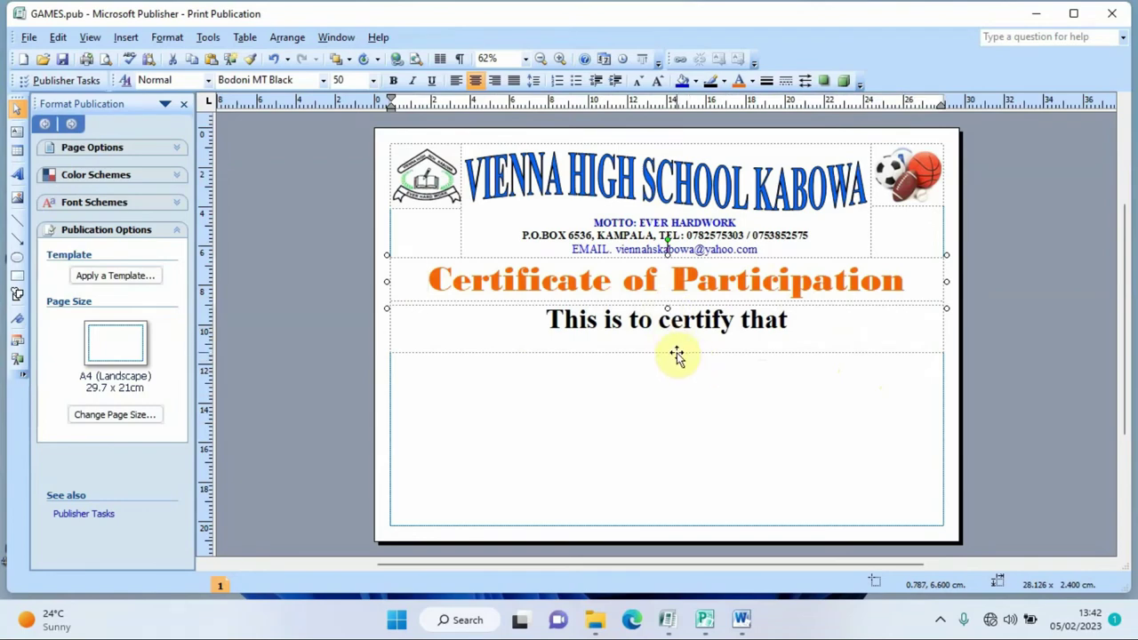
{"action": "left_click", "coordinate": [676, 351]}
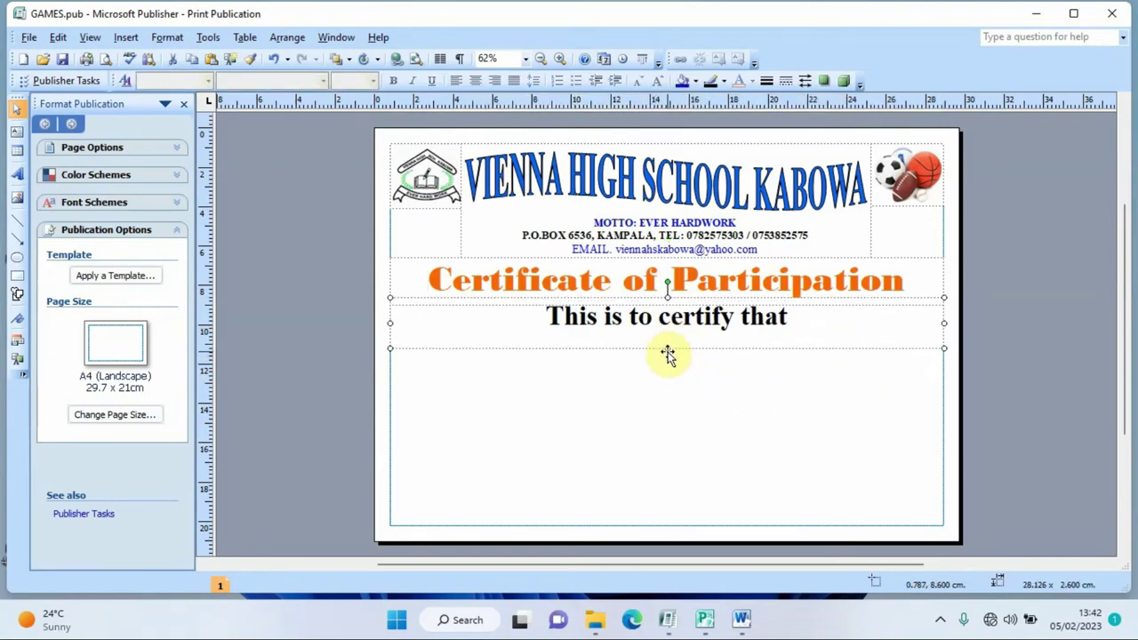
{"action": "left_click_drag", "start_coordinate": [668, 347], "coordinate": [666, 336]}
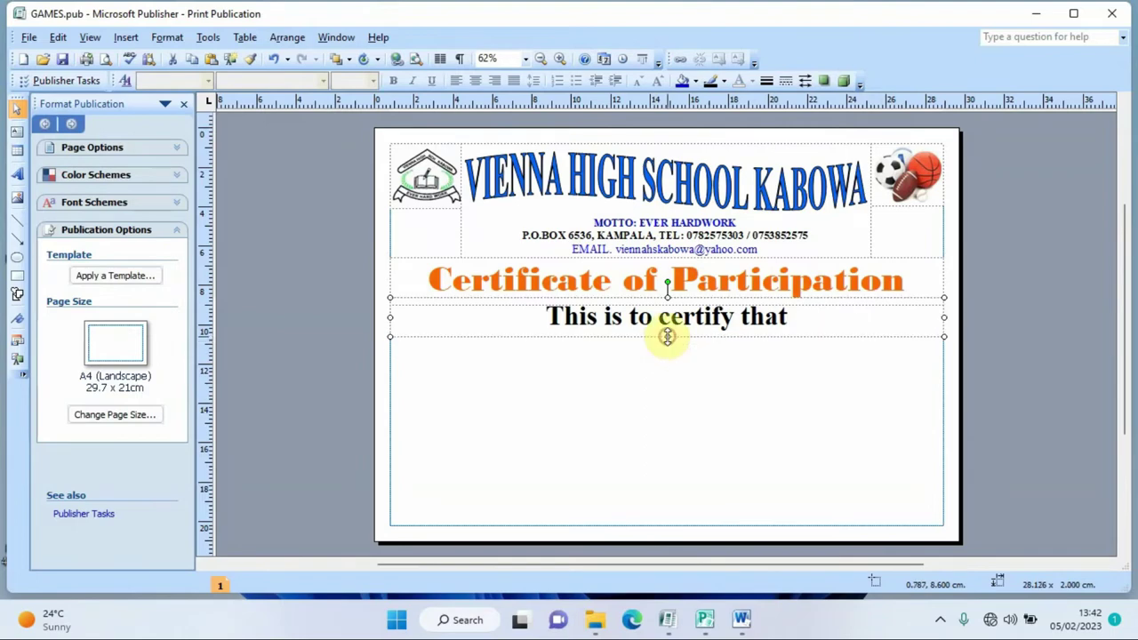
{"action": "left_click", "coordinate": [17, 131]}
{"action": "left_click_drag", "start_coordinate": [390, 335], "coordinate": [944, 374]}
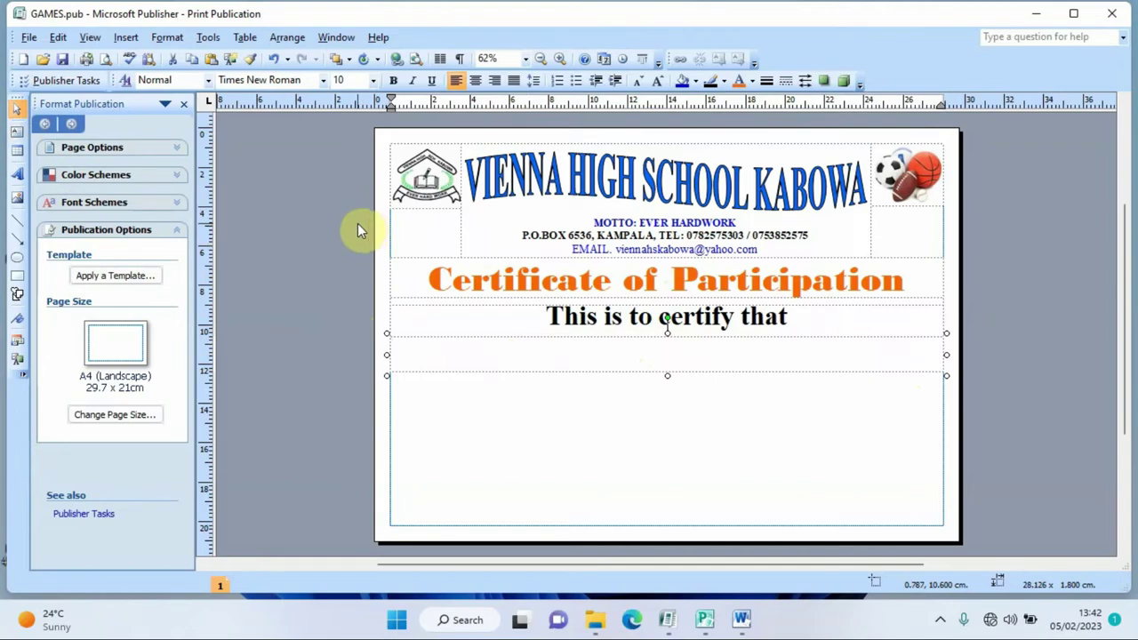
- Fill the new box with a 27-pt row of dots for the name and check the print preview
{"action": "left_click", "coordinate": [345, 80]}
{"action": "type", "text": "27"}
{"action": "key", "text": "Return"}
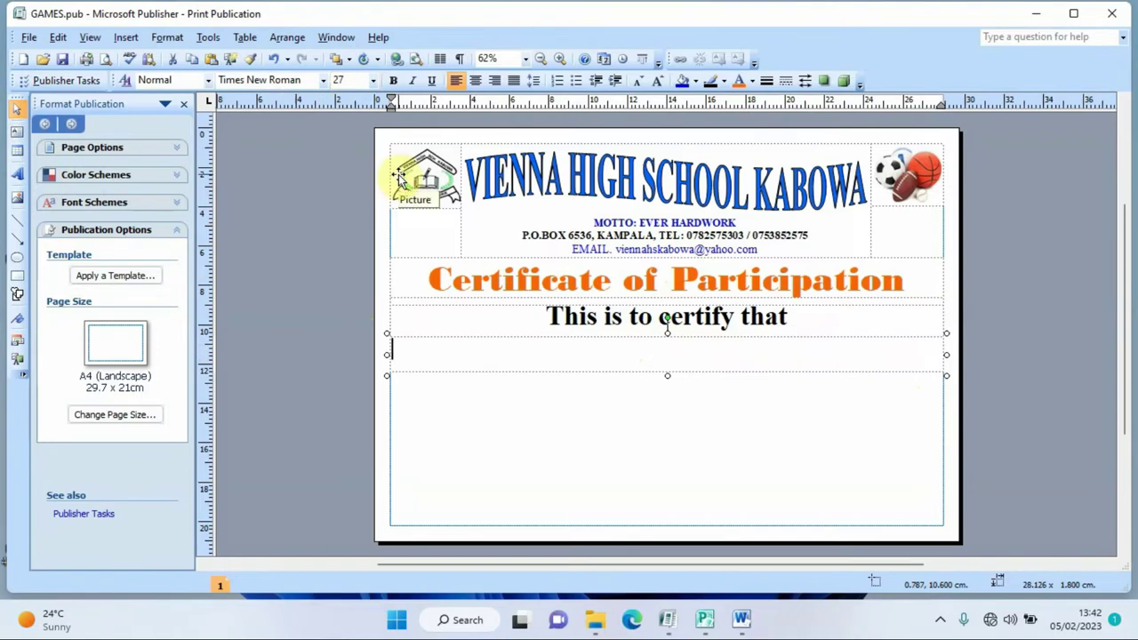
{"action": "type", "text": "............................."}
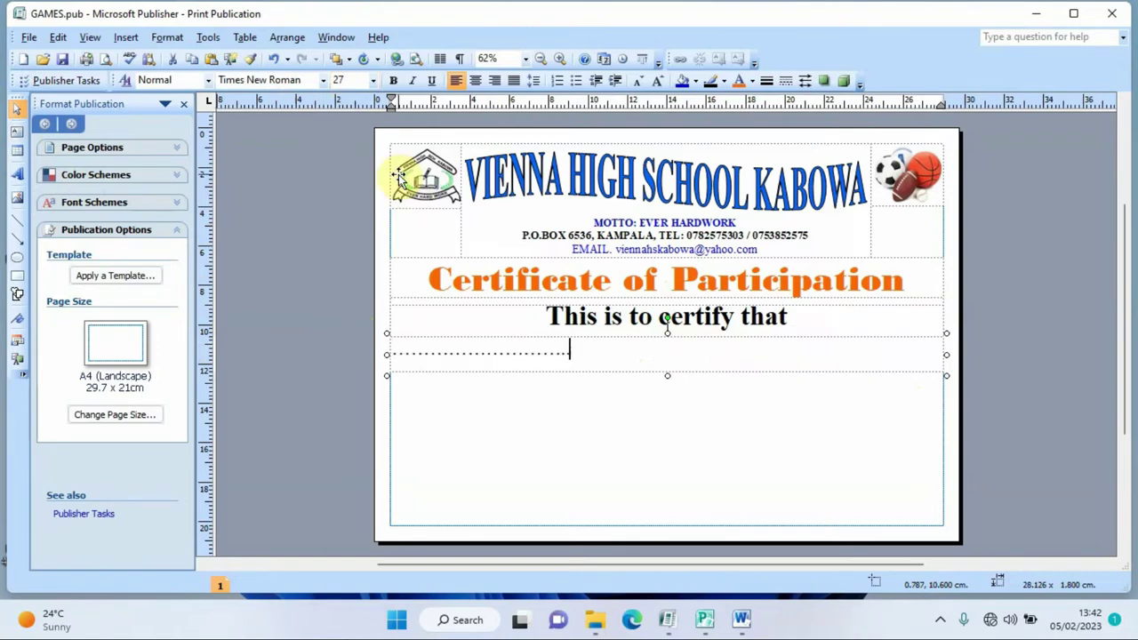
{"action": "type", "text": "........................................................."}
{"action": "left_click", "coordinate": [108, 60]}
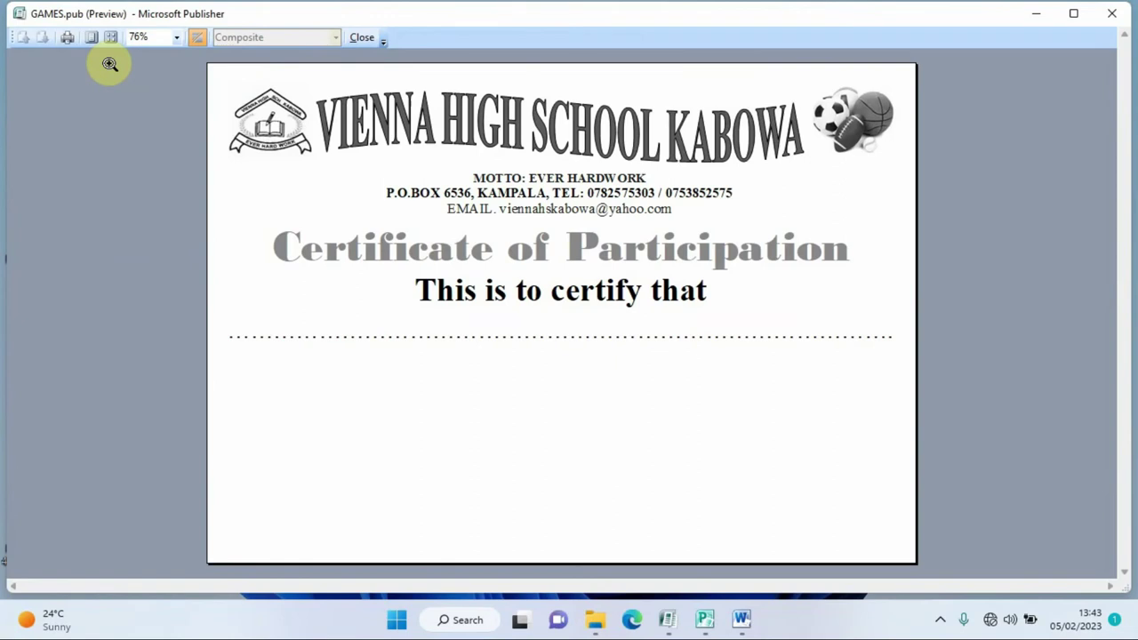
{"action": "left_click", "coordinate": [361, 38]}
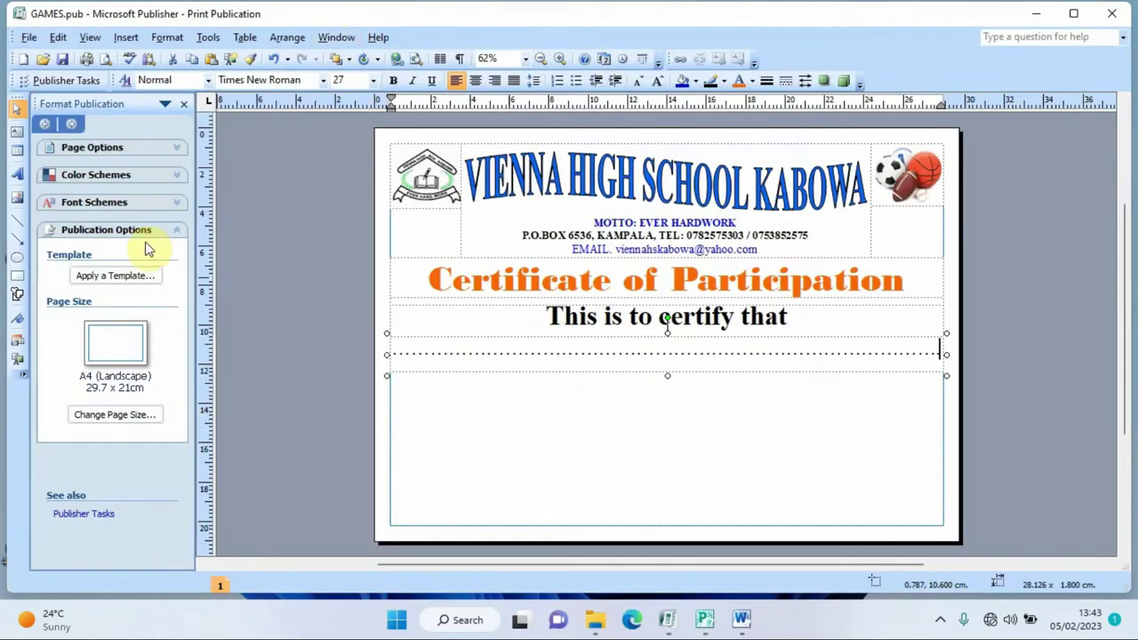
- Draw a text box below the dotted line set to Comic Sans MS, 28 pt
{"action": "left_click", "coordinate": [16, 131]}
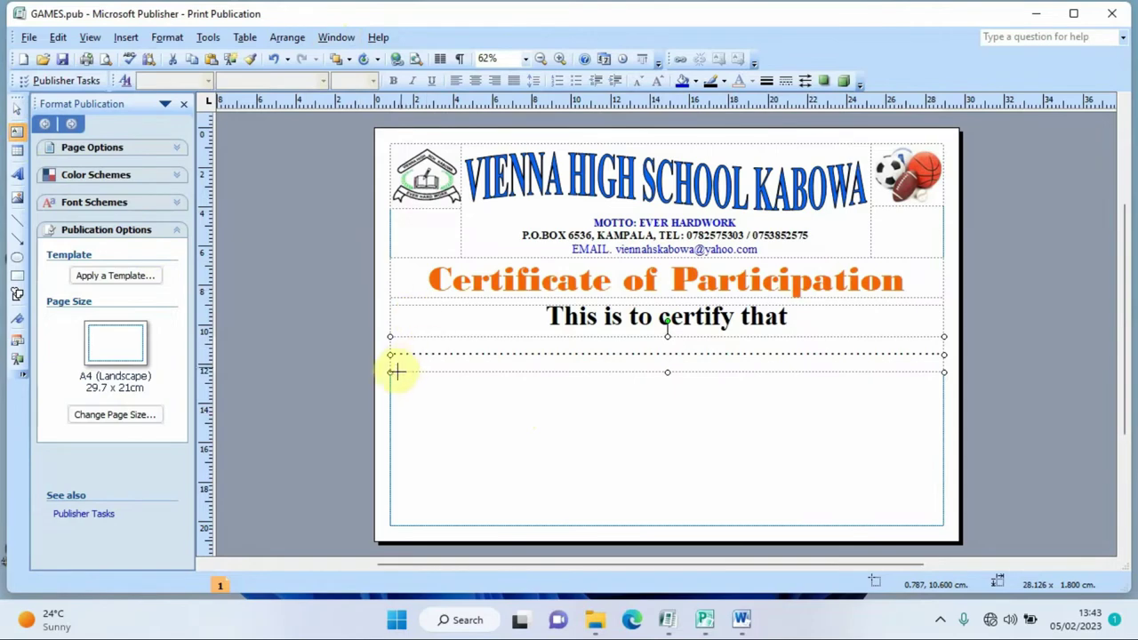
{"action": "left_click_drag", "start_coordinate": [390, 371], "coordinate": [946, 414]}
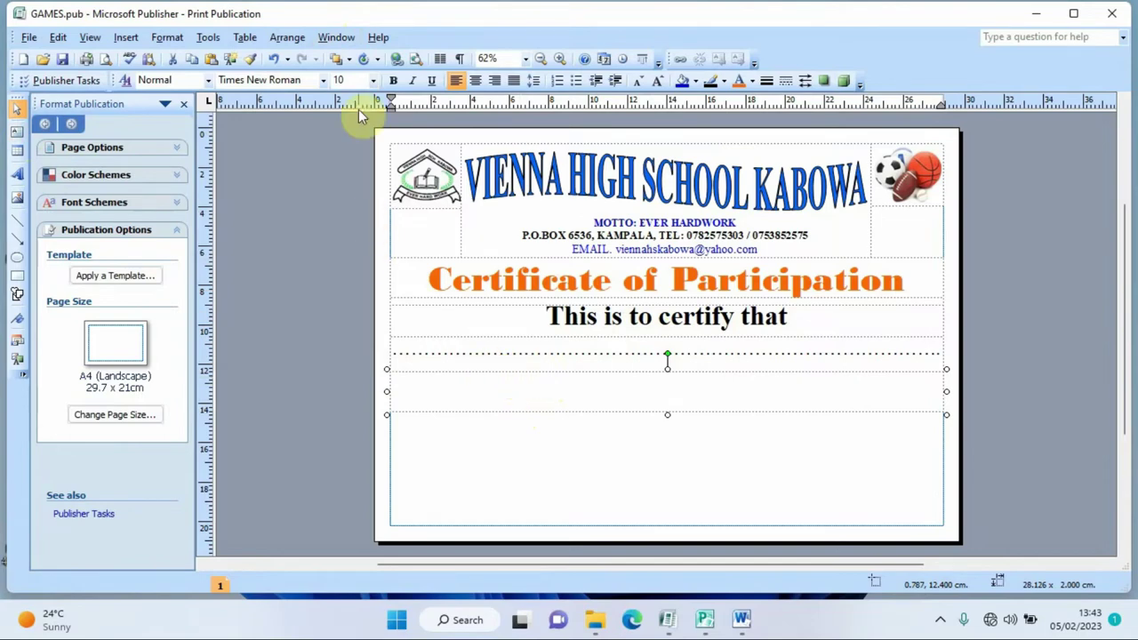
{"action": "left_click", "coordinate": [352, 79]}
{"action": "type", "text": "28"}
{"action": "key", "text": "Return"}
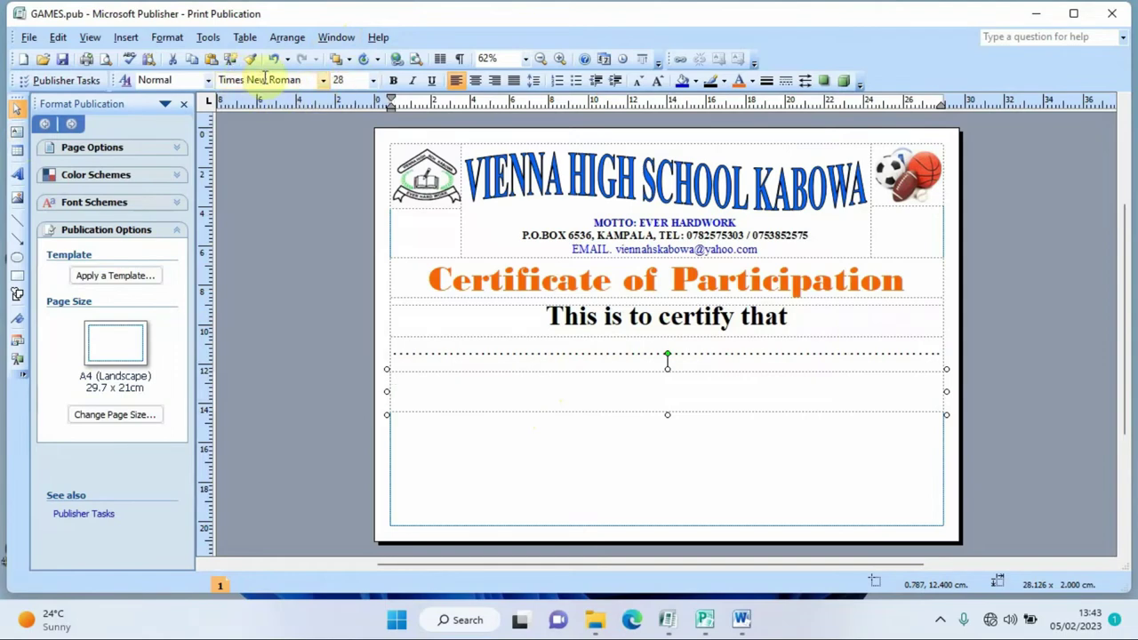
{"action": "left_click", "coordinate": [312, 79]}
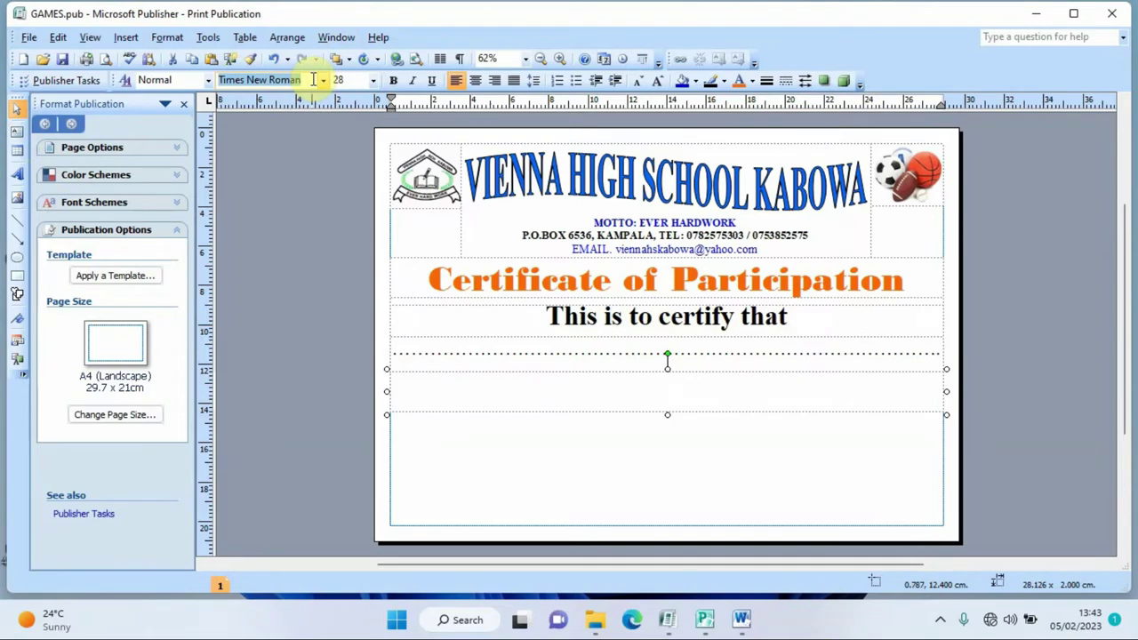
{"action": "type", "text": "C"}
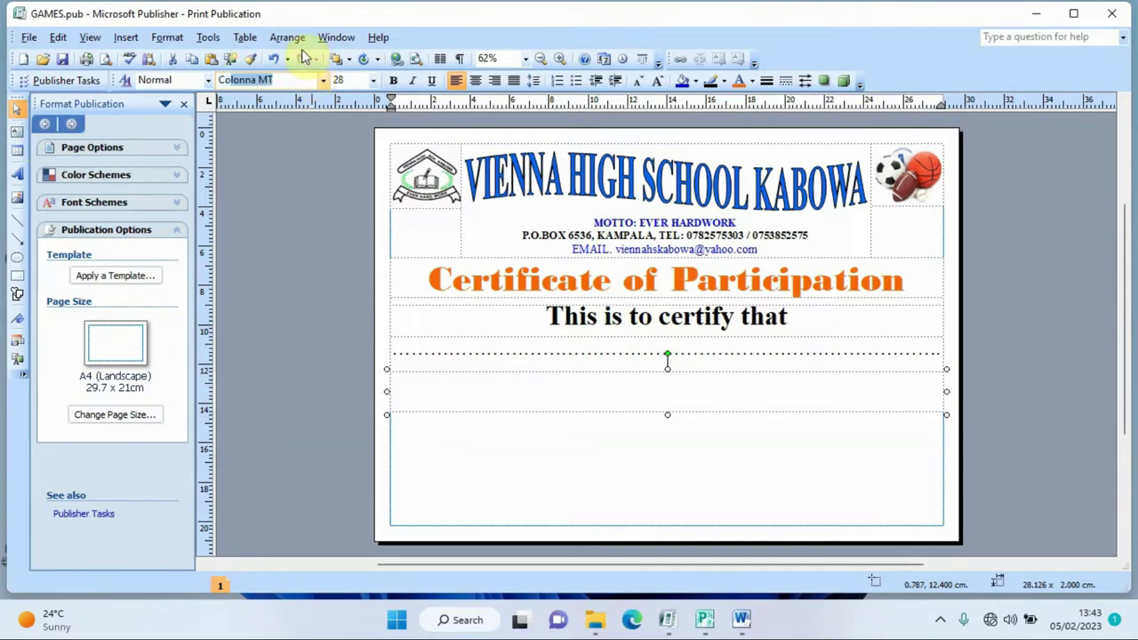
{"action": "type", "text": "omic Sans"}
{"action": "key", "text": "Return"}
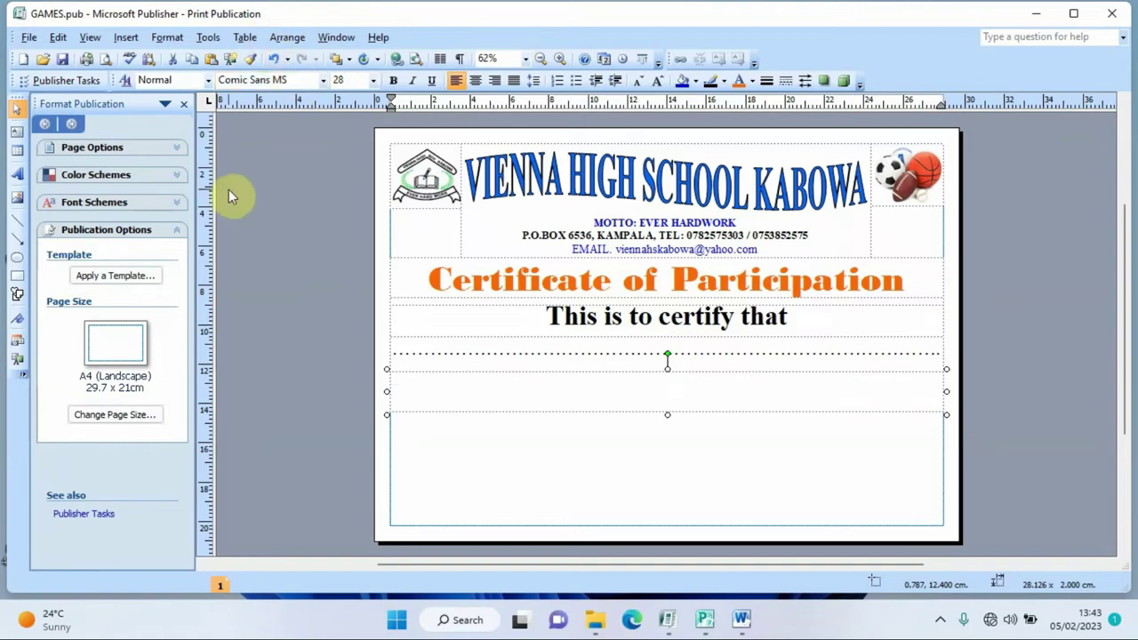
- Type 'Participated in Games and Sports and Emerged as the', centre it, and fit the box
{"action": "type", "text": "Participated"}
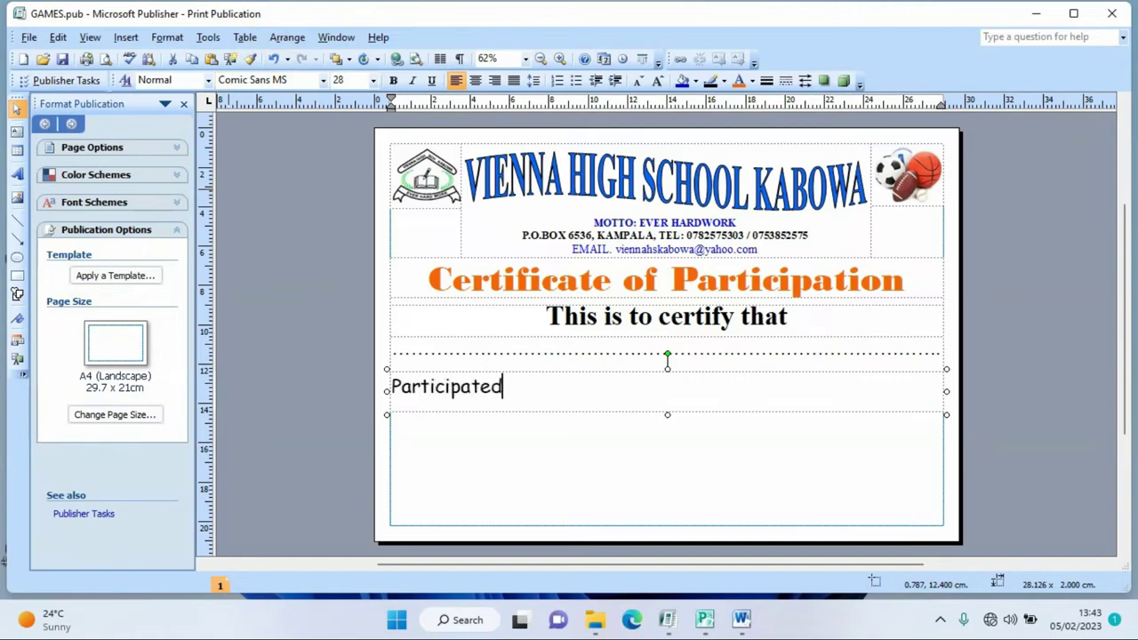
{"action": "type", "text": " in Games and"}
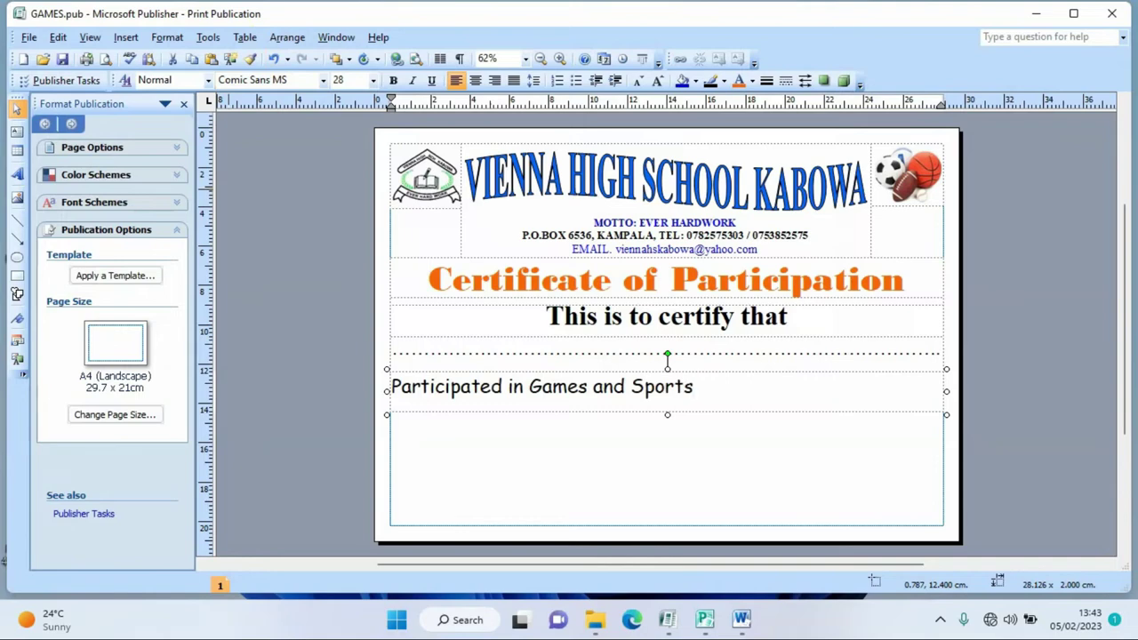
{"action": "type", "text": "Sports and Emerged as the"}
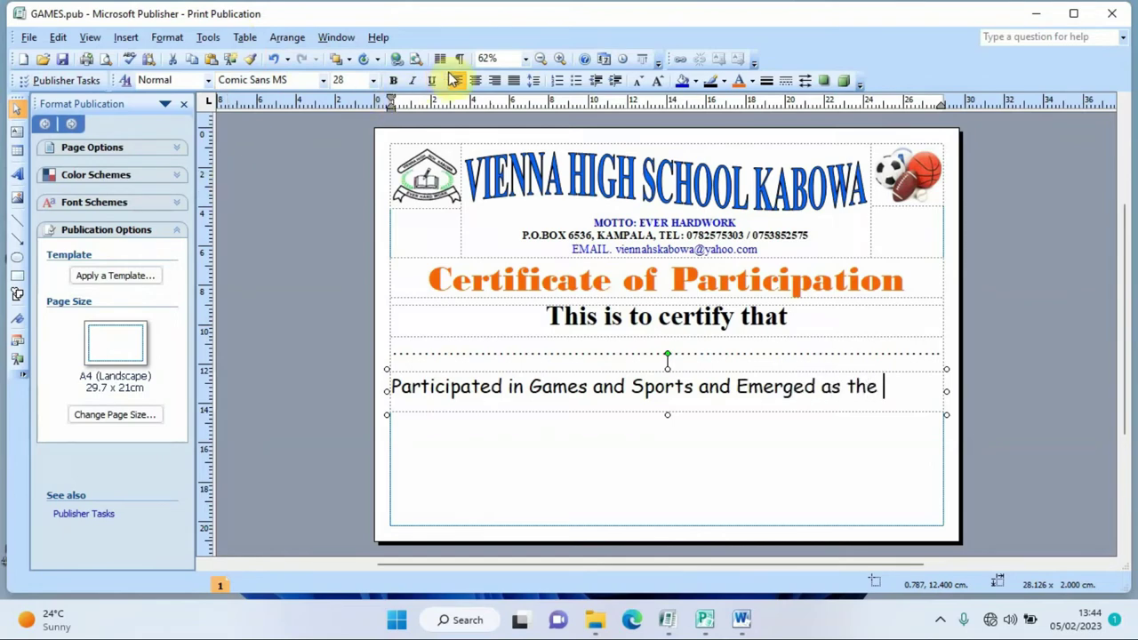
{"action": "left_click", "coordinate": [476, 81]}
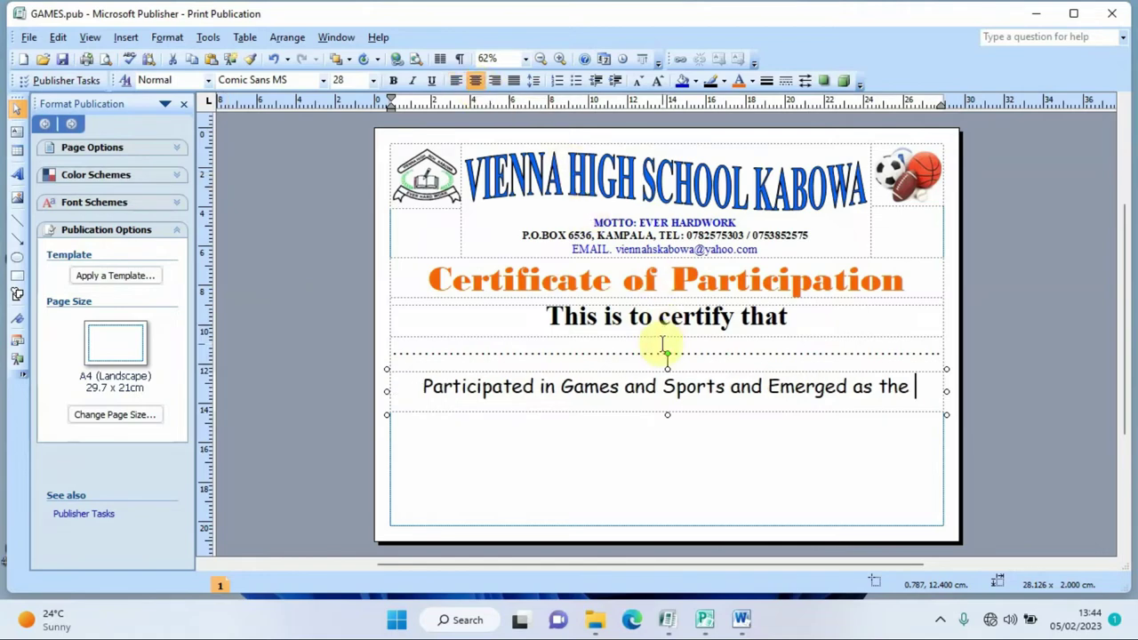
{"action": "left_click_drag", "start_coordinate": [667, 370], "coordinate": [668, 359]}
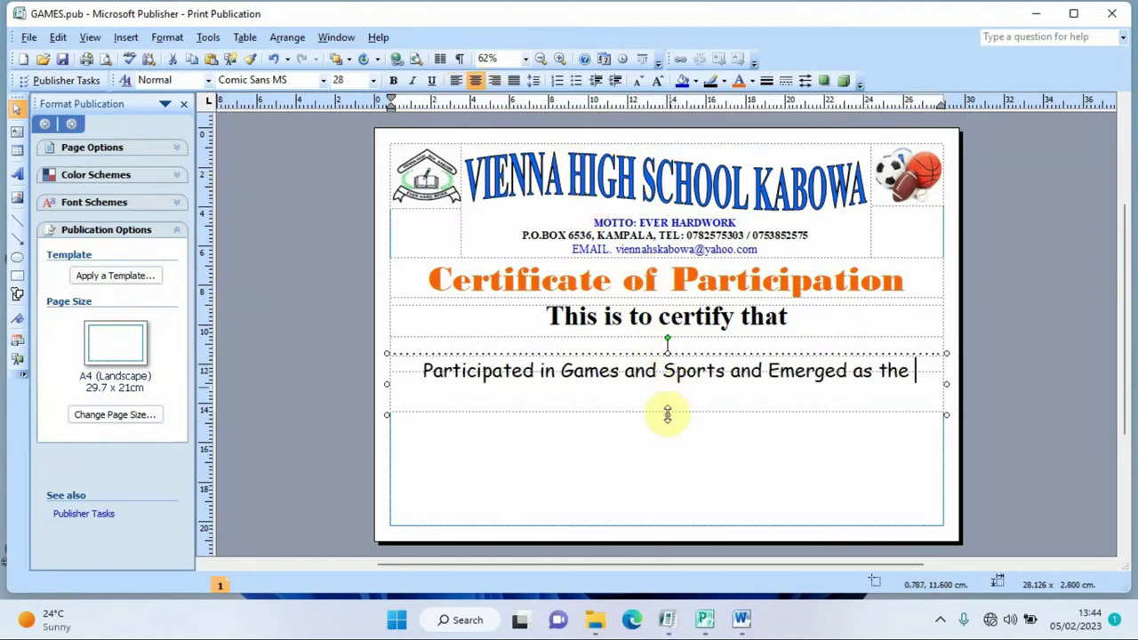
{"action": "left_click_drag", "start_coordinate": [666, 411], "coordinate": [667, 391]}
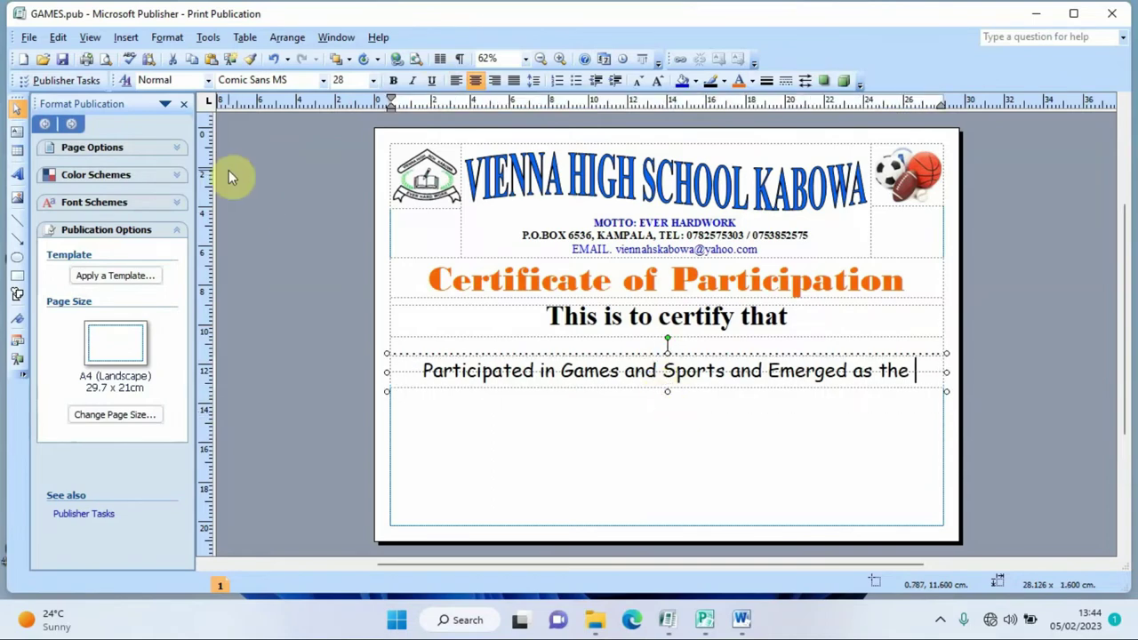
{"action": "left_click", "coordinate": [105, 60]}
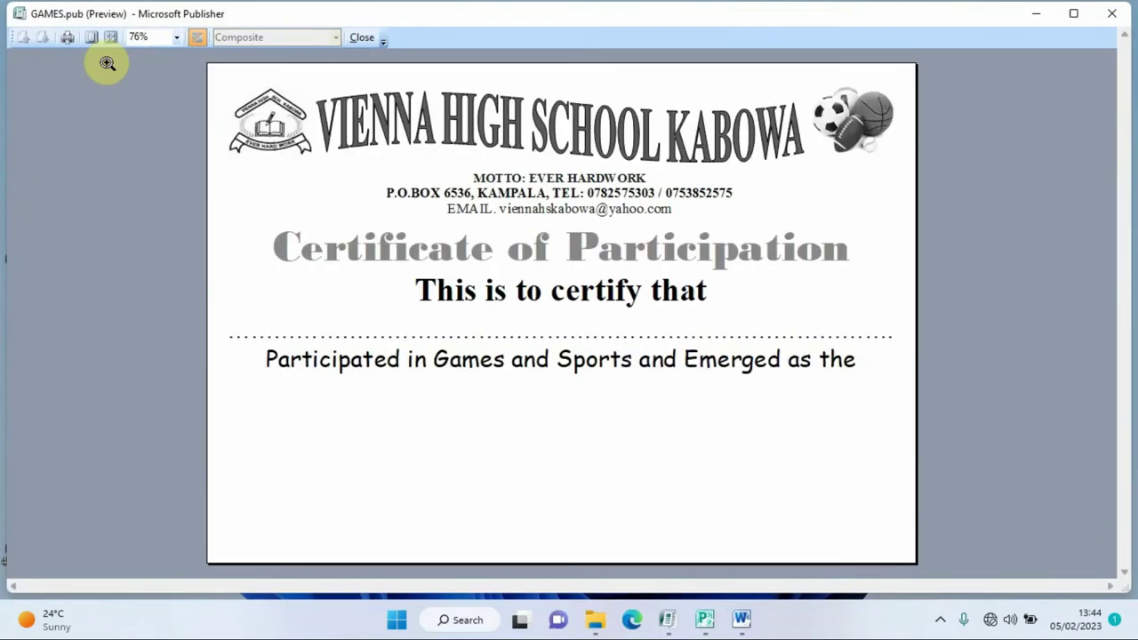
{"action": "left_click", "coordinate": [360, 37]}
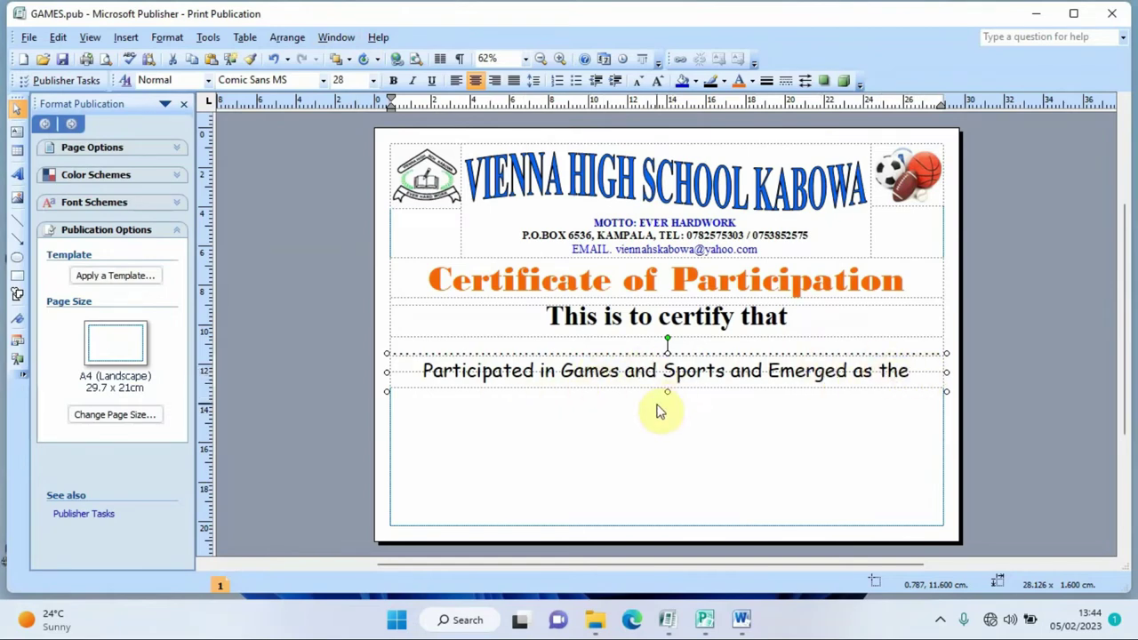
- Draw a text box below the Participated line and type 'Best Male Player in ICT Class 2023'
{"action": "left_click", "coordinate": [17, 132]}
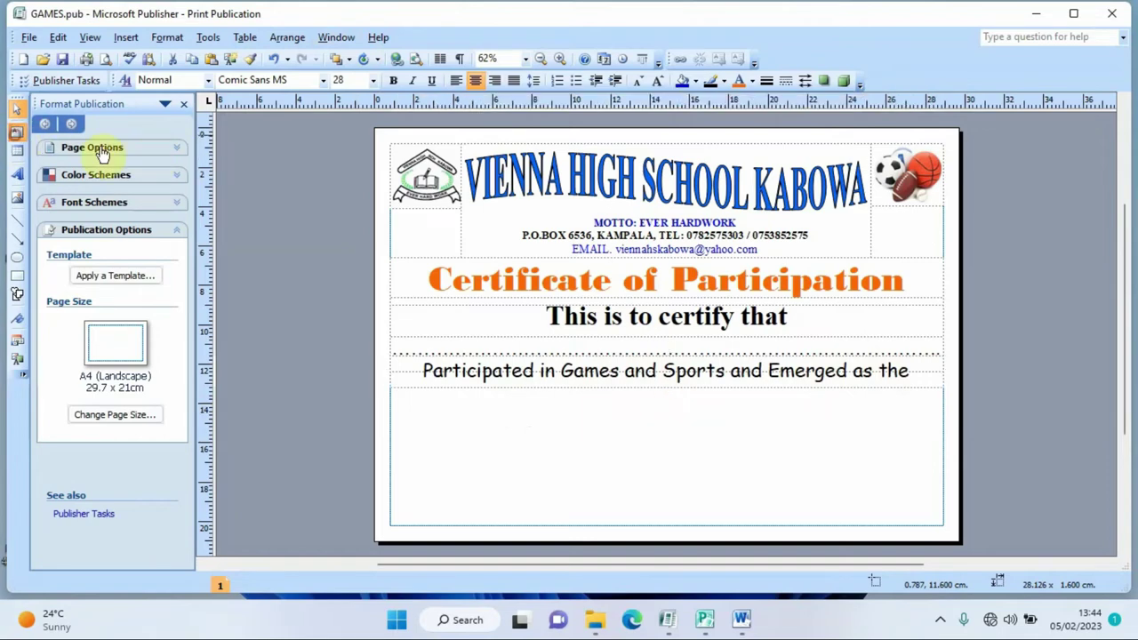
{"action": "left_click", "coordinate": [386, 387]}
{"action": "left_click_drag", "start_coordinate": [389, 386], "coordinate": [945, 421]}
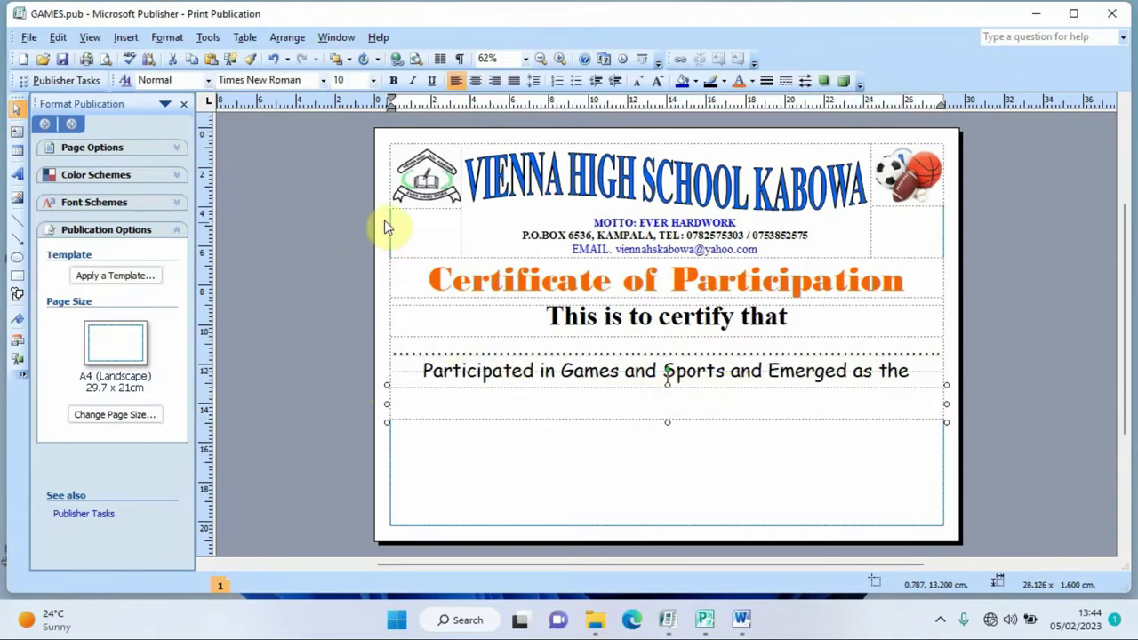
{"action": "left_click", "coordinate": [347, 81]}
{"action": "type", "text": "28"}
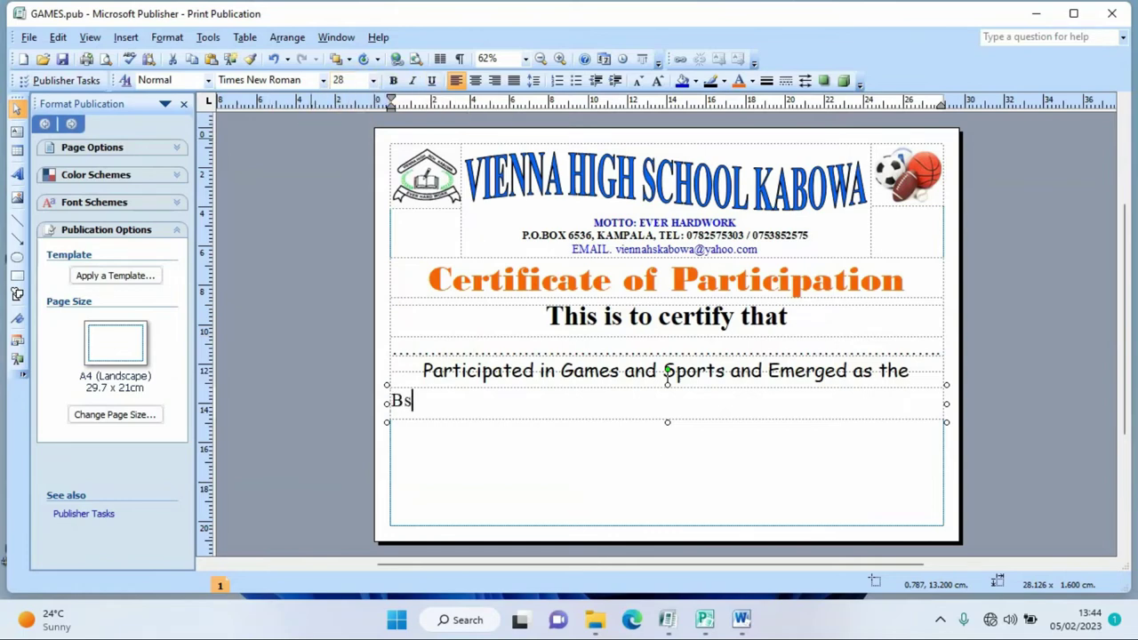
{"action": "key", "text": "BackSpace"}
{"action": "type", "text": "e"}
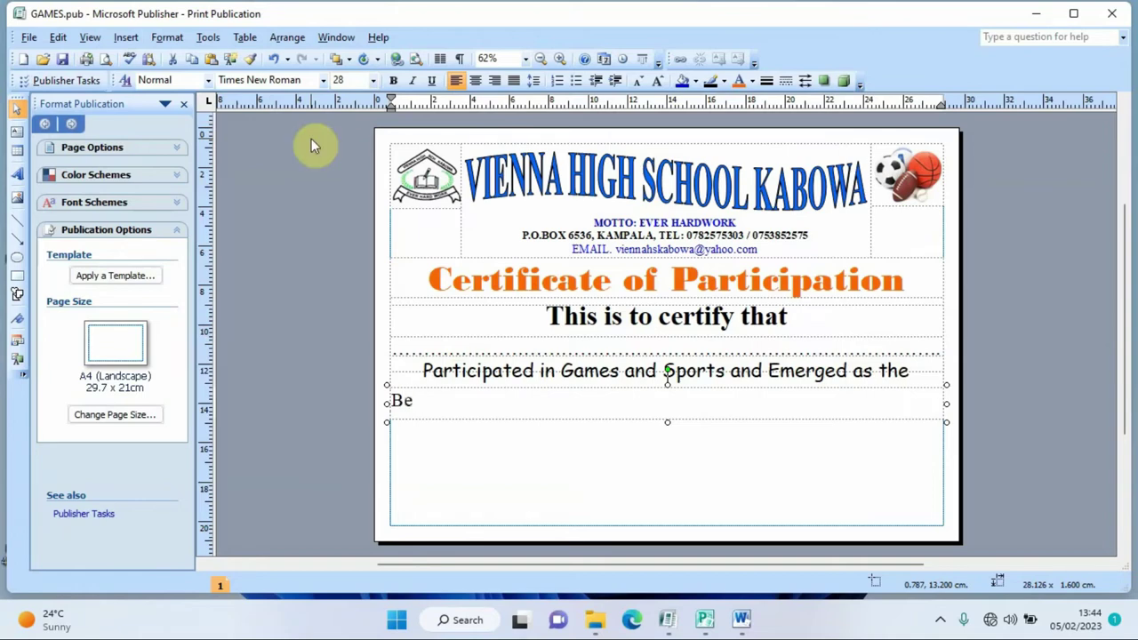
{"action": "type", "text": "st Male Player in ICT Class 2023"}
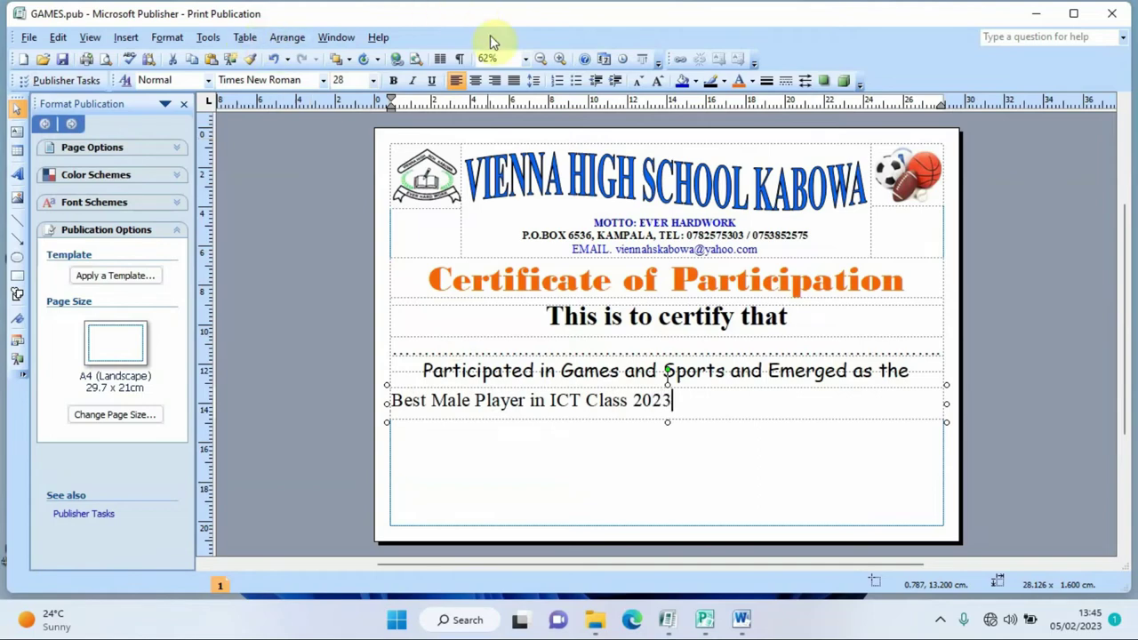
{"action": "left_click", "coordinate": [394, 81]}
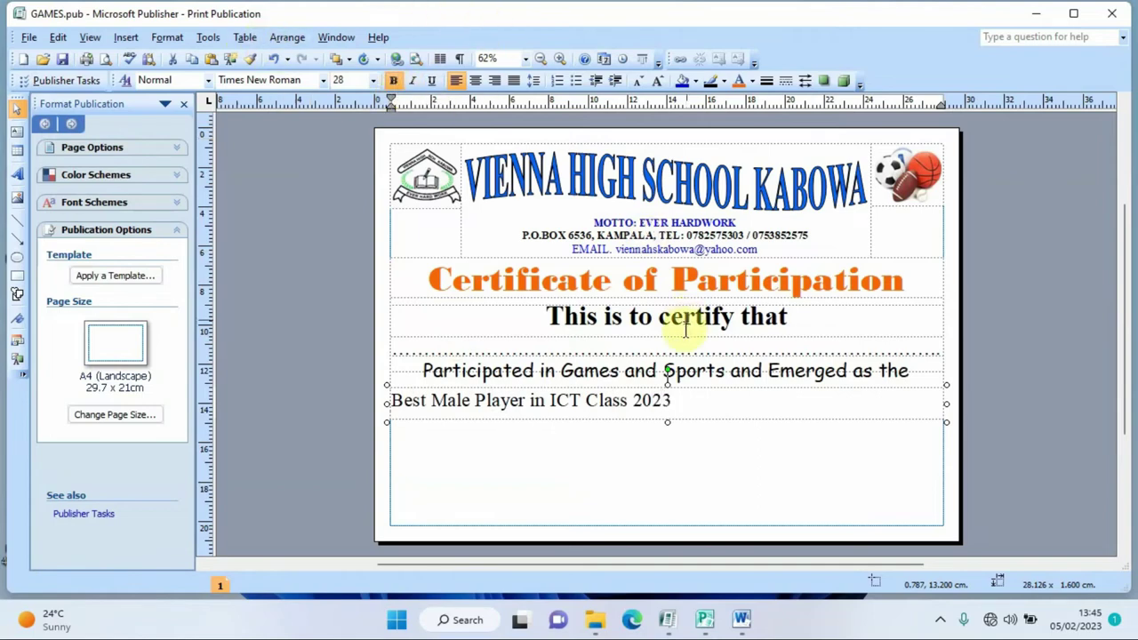
- Make the award line centred and bold, change its font, and colour it orange
{"action": "left_click_drag", "start_coordinate": [681, 401], "coordinate": [480, 400]}
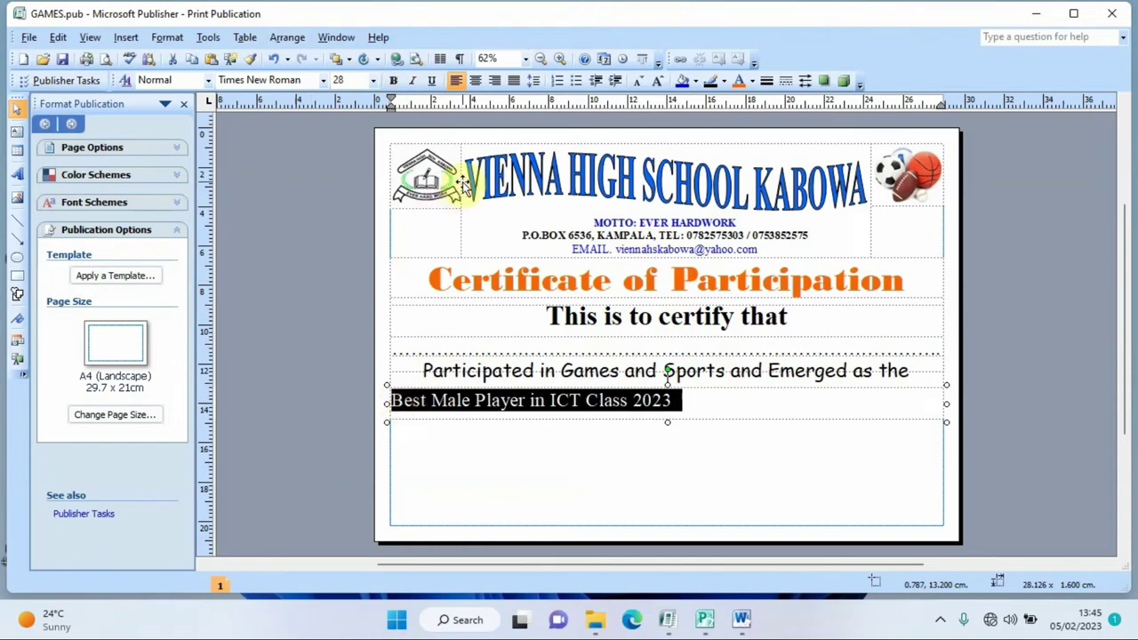
{"action": "left_click", "coordinate": [475, 80]}
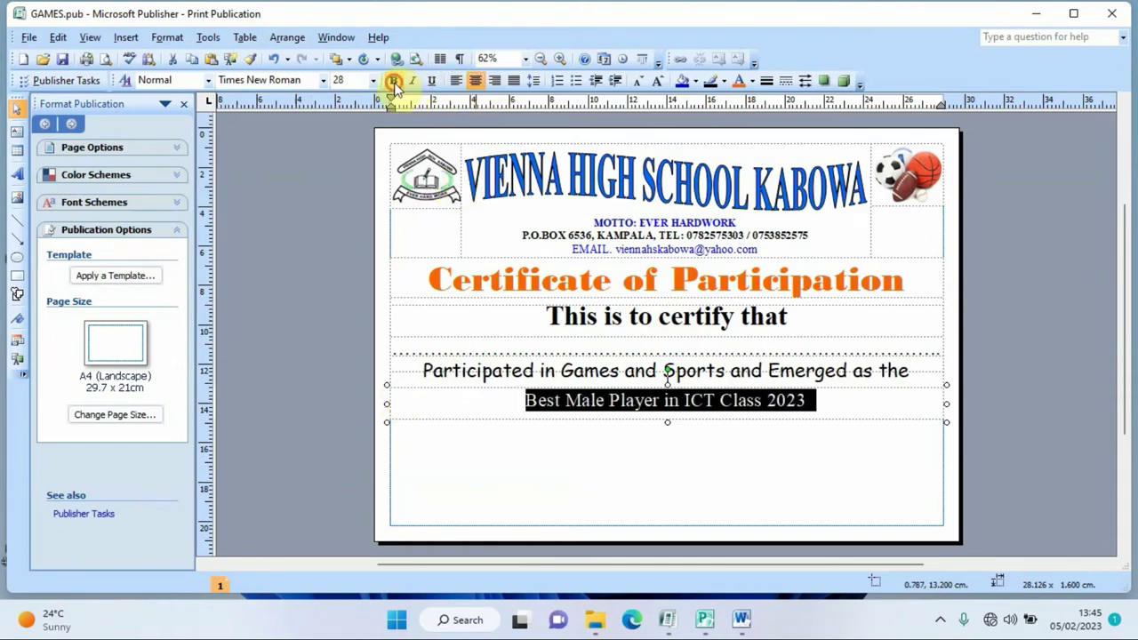
{"action": "left_click", "coordinate": [393, 81]}
{"action": "left_click", "coordinate": [306, 80]}
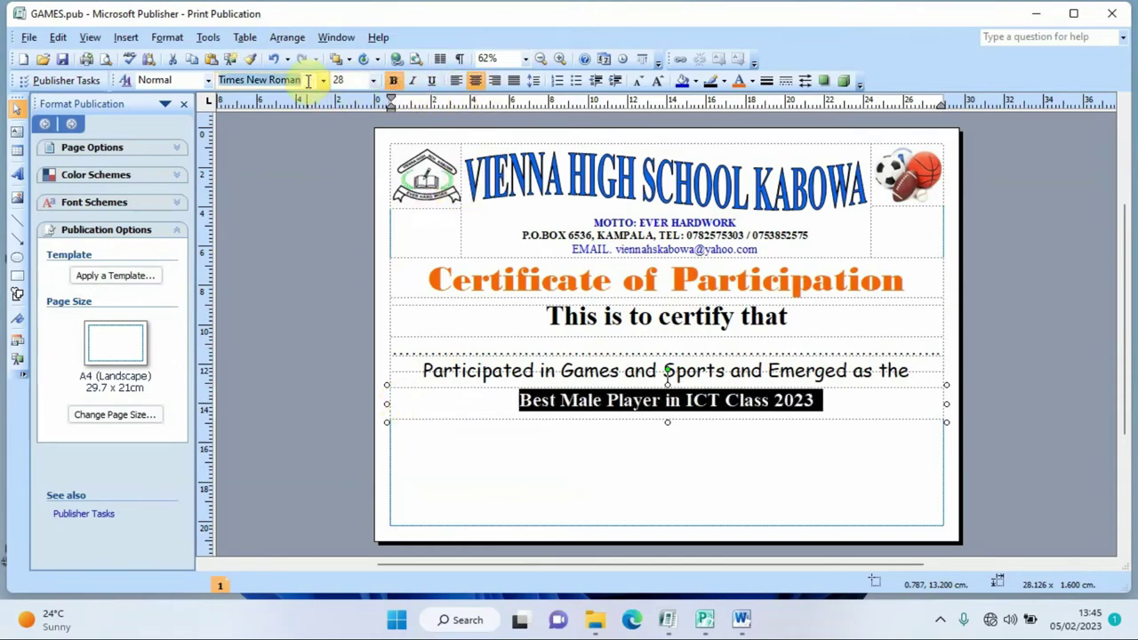
{"action": "type", "text": "Script MT Bold"}
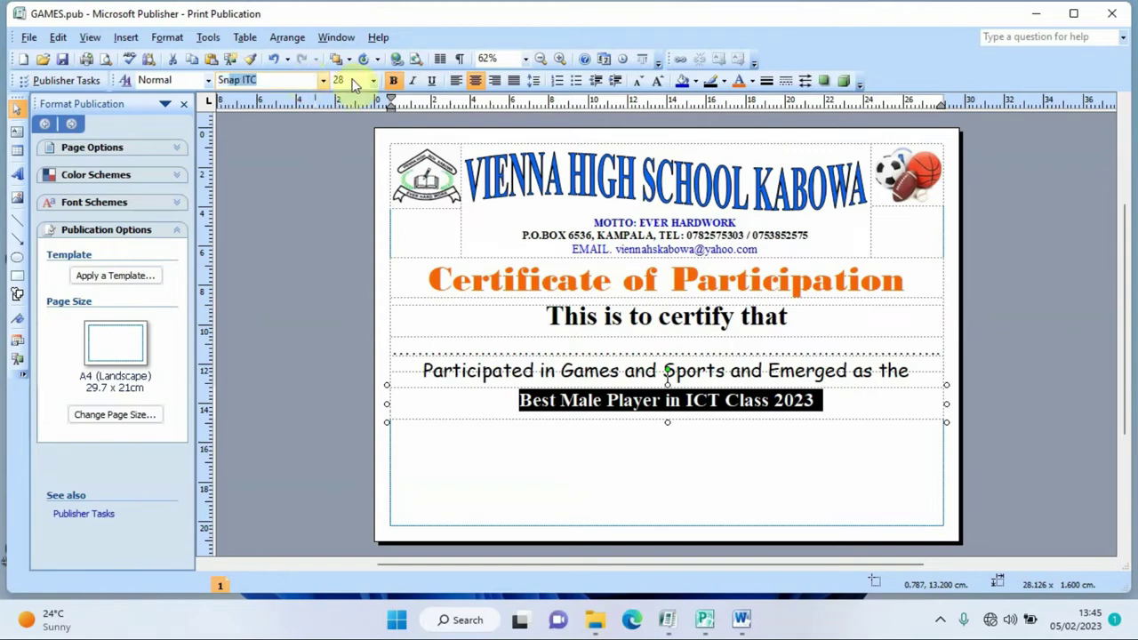
{"action": "key", "text": "Return"}
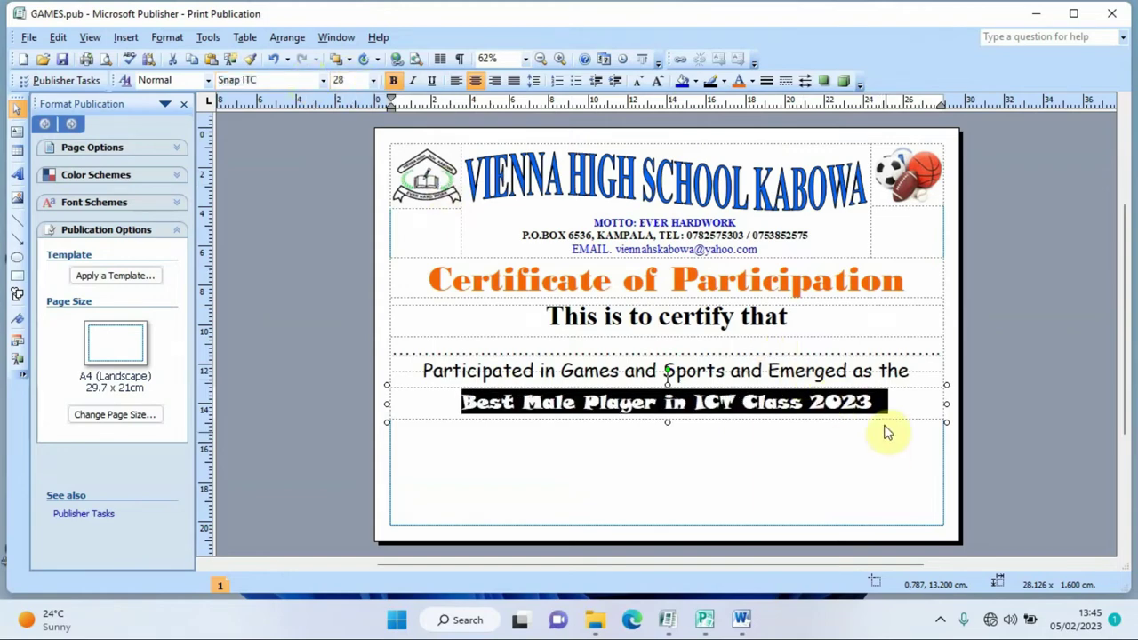
{"action": "left_click", "coordinate": [738, 82]}
{"action": "left_click", "coordinate": [855, 485]}
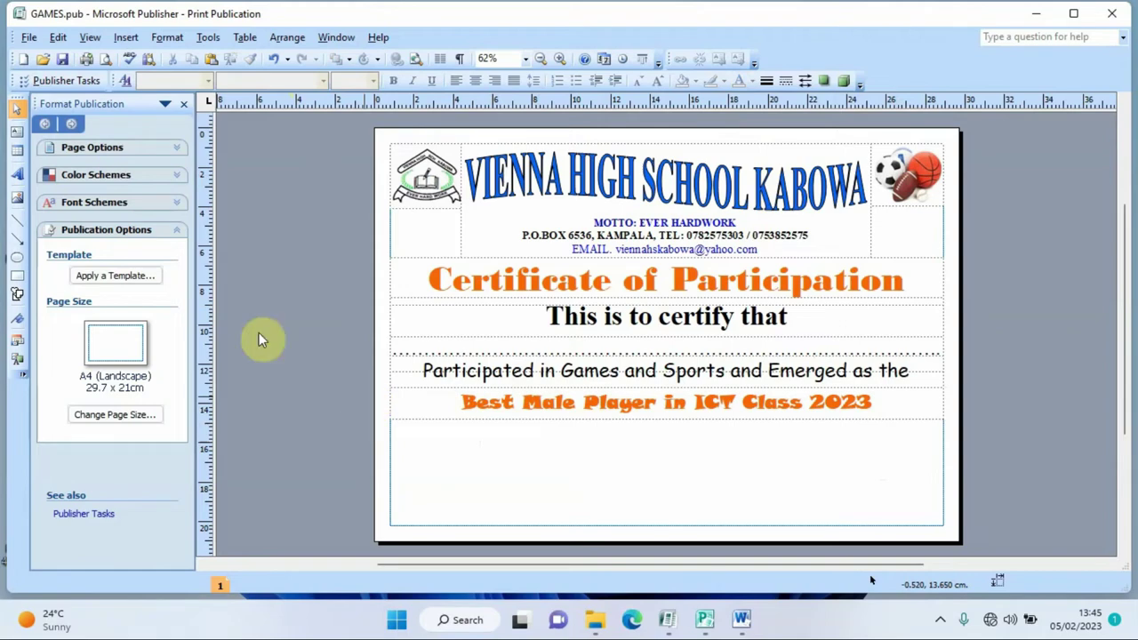
- Draw a bottom-left text box holding HEADTEACHER in size 16, bold and centred
{"action": "left_click", "coordinate": [16, 132]}
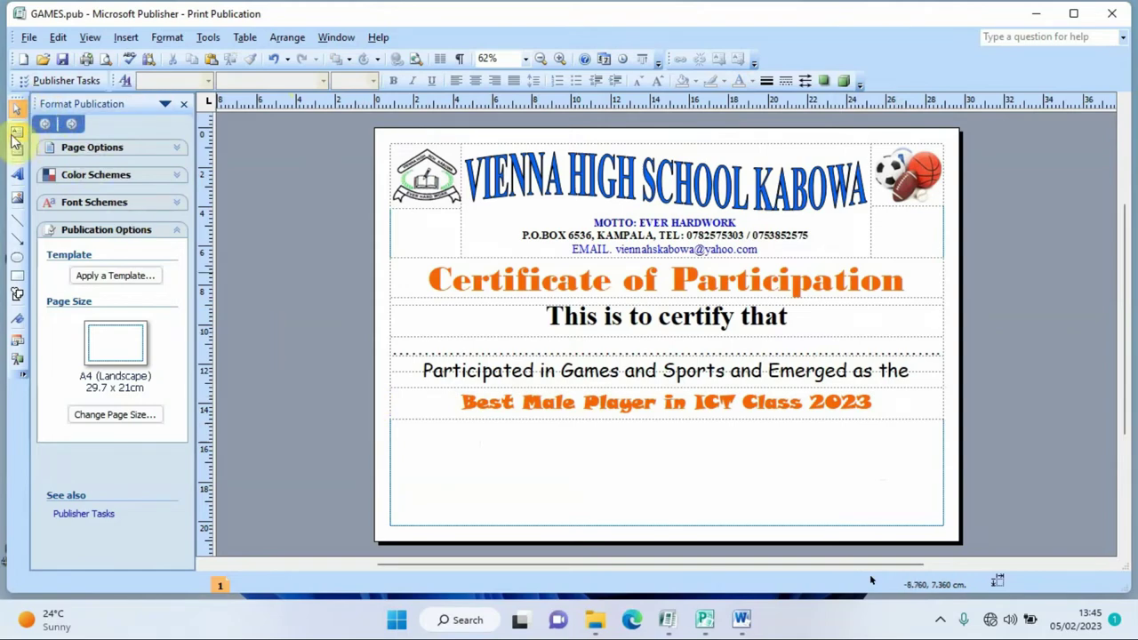
{"action": "left_click_drag", "start_coordinate": [389, 420], "coordinate": [552, 521]}
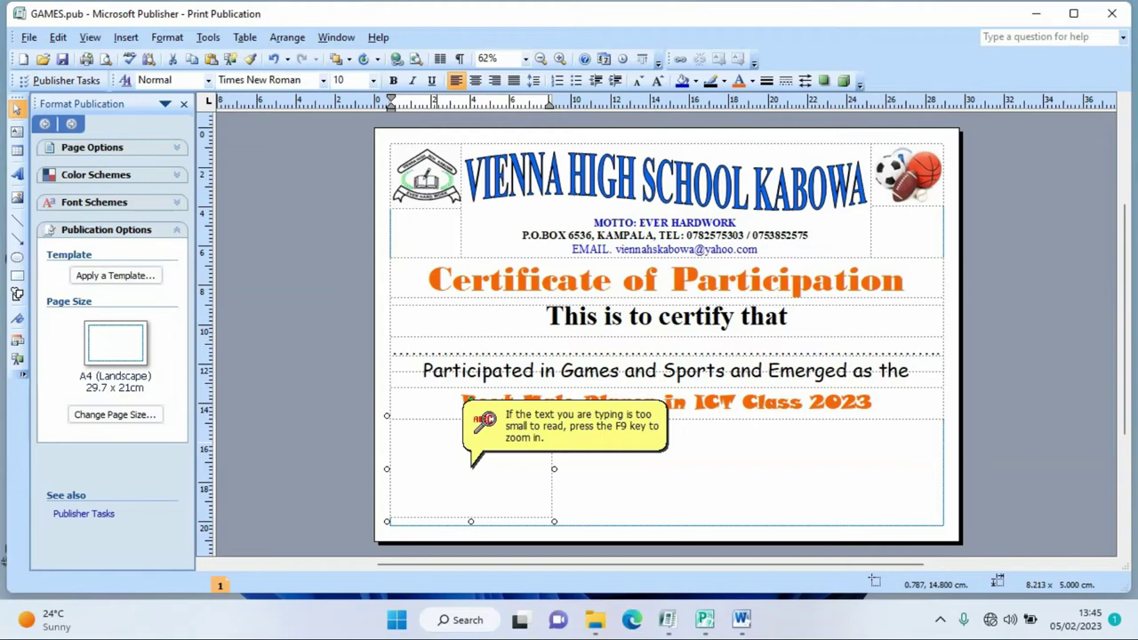
{"action": "left_click", "coordinate": [359, 81]}
{"action": "type", "text": "1"}
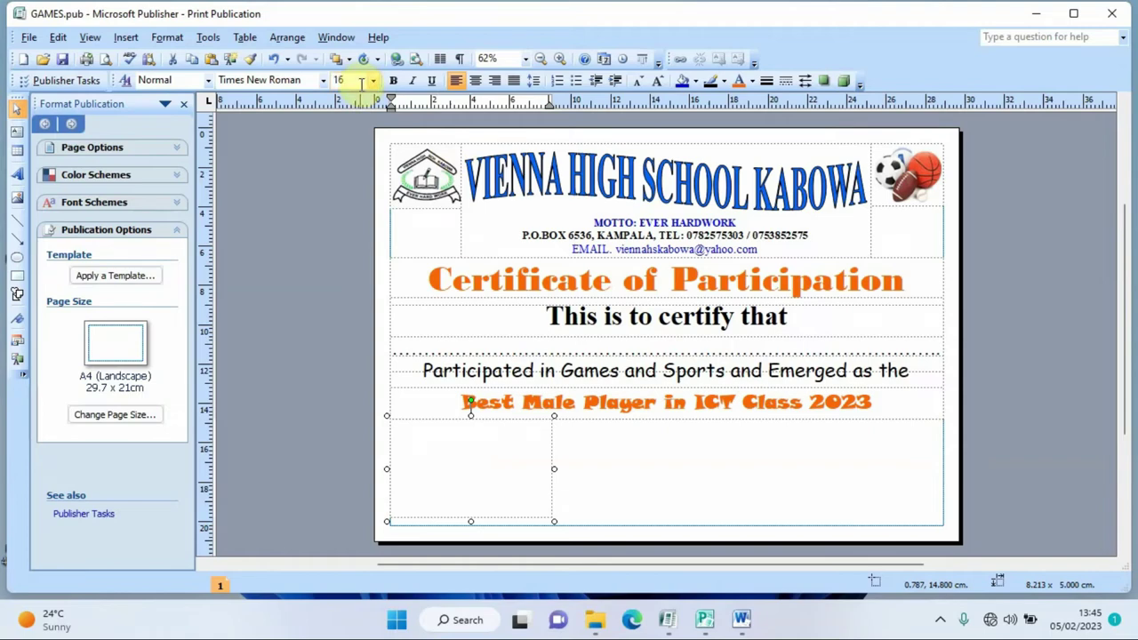
{"action": "type", "text": "HEADTEACHER"}
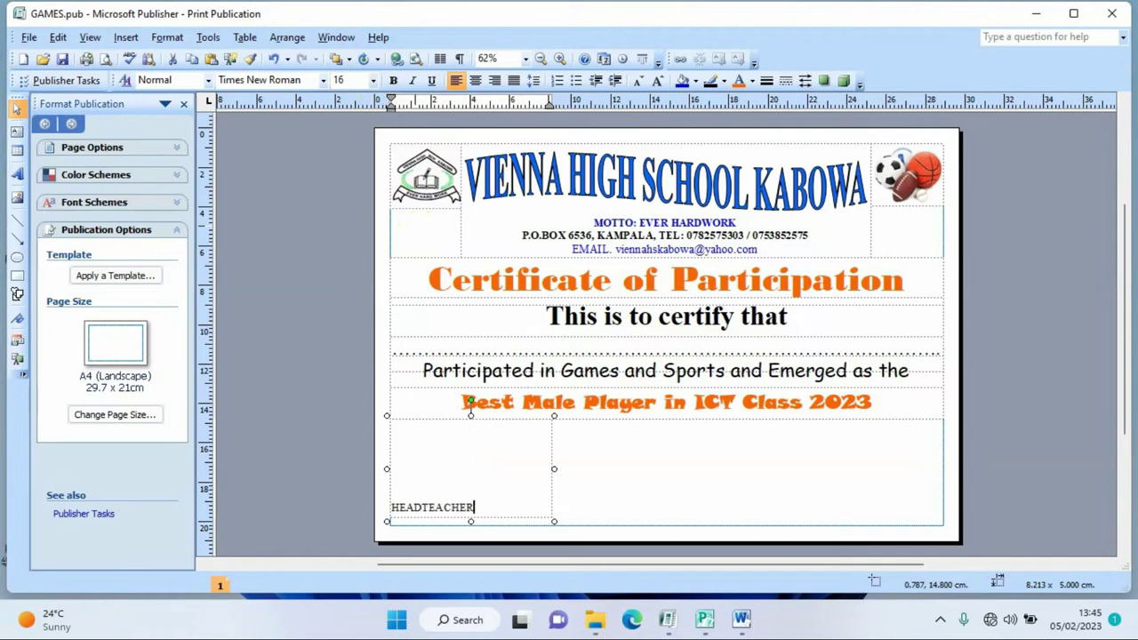
{"action": "key", "text": "BackSpace"}
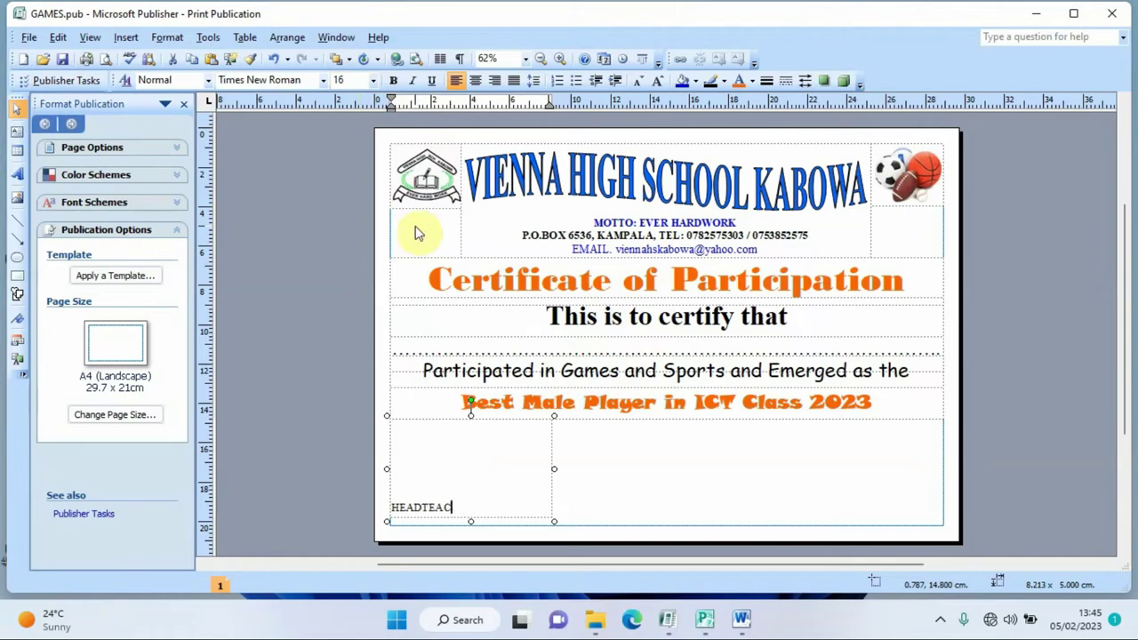
{"action": "type", "text": "HER"}
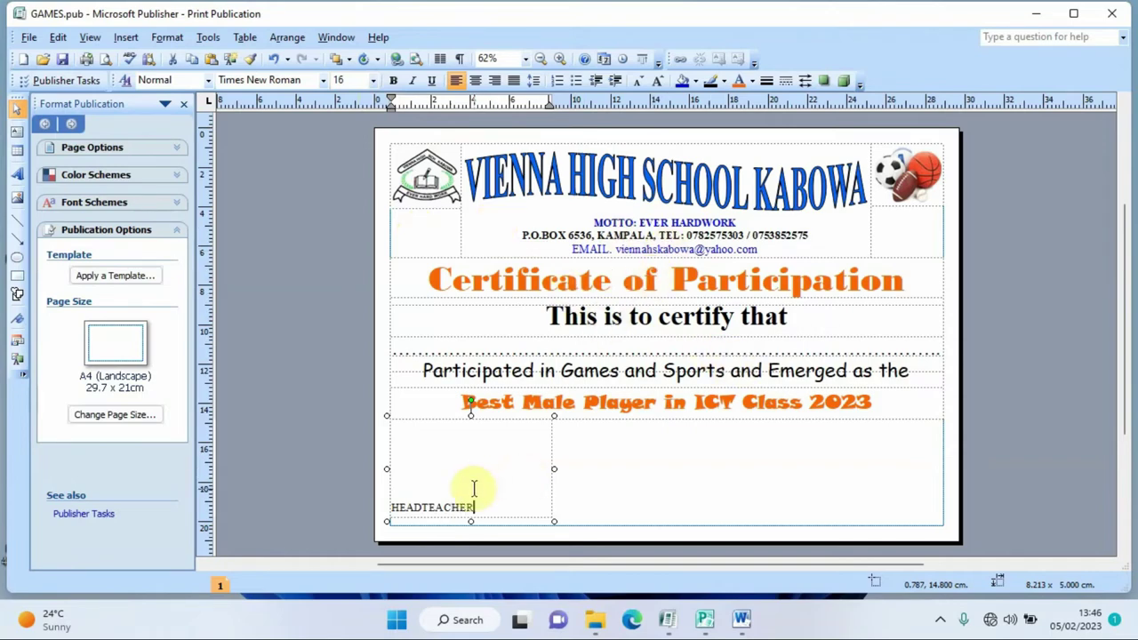
{"action": "left_click_drag", "start_coordinate": [475, 505], "coordinate": [388, 507]}
{"action": "left_click", "coordinate": [393, 81]}
{"action": "left_click", "coordinate": [475, 81]}
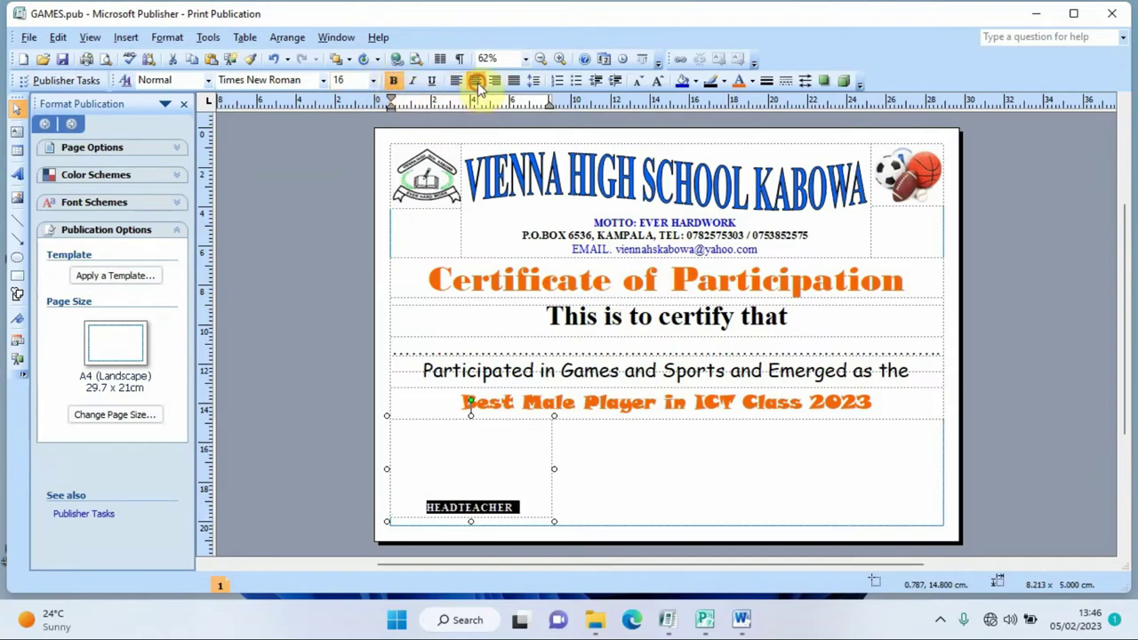
- Add a bold underscore signature line above the HEADTEACHER caption
{"action": "left_click", "coordinate": [414, 489]}
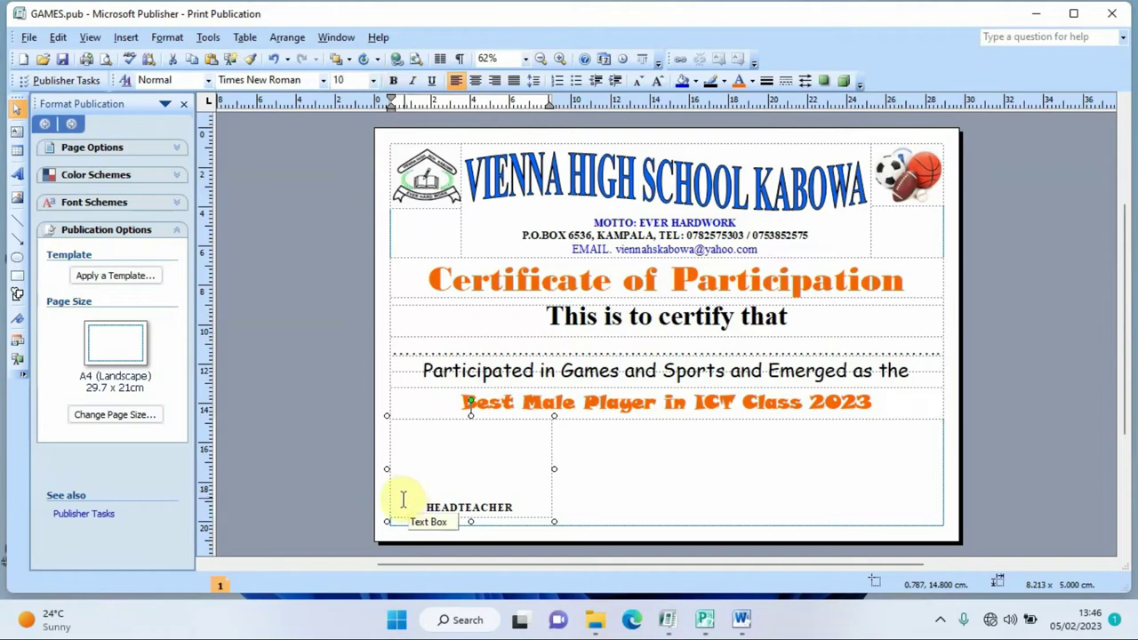
{"action": "left_click", "coordinate": [403, 499]}
{"action": "left_click", "coordinate": [396, 491]}
{"action": "type", "text": "____________"}
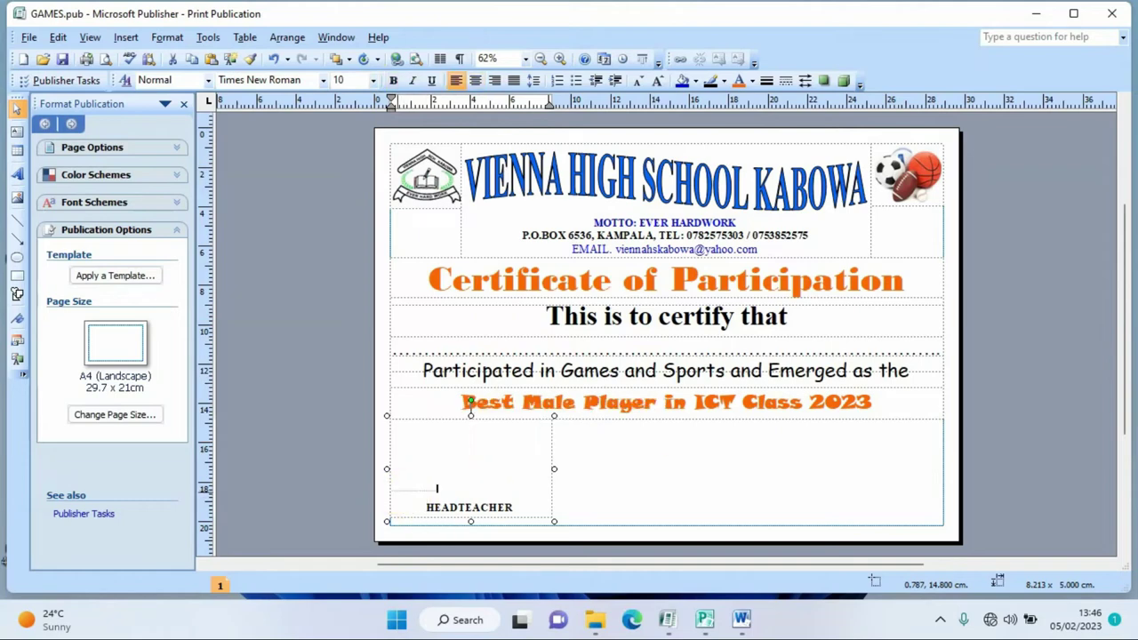
{"action": "type", "text": "________________________________"}
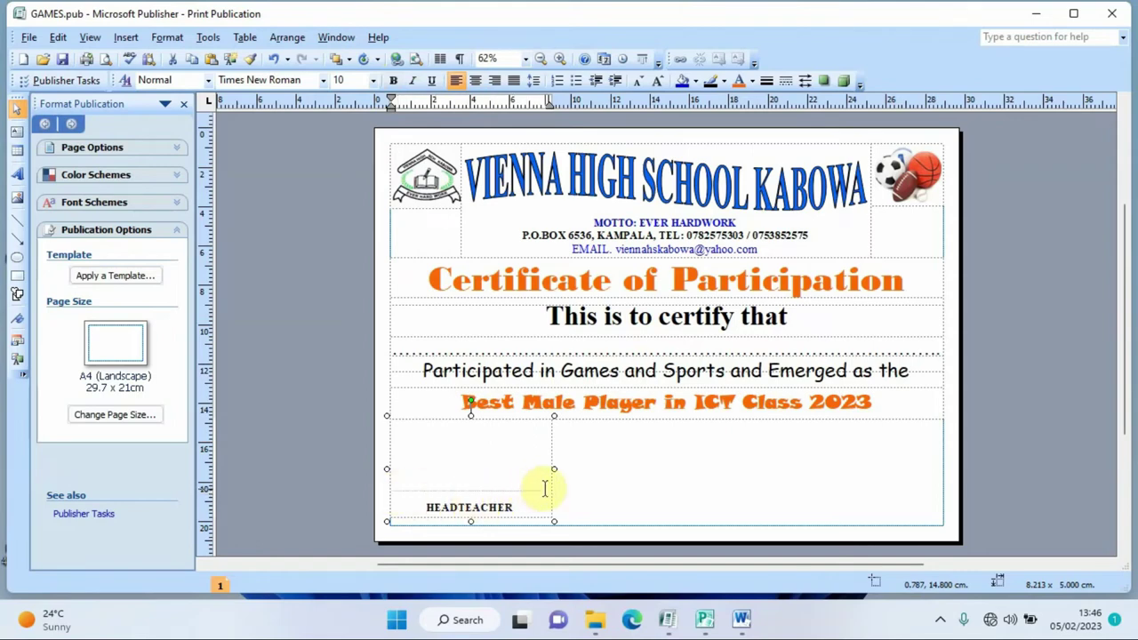
{"action": "left_click_drag", "start_coordinate": [545, 488], "coordinate": [392, 487]}
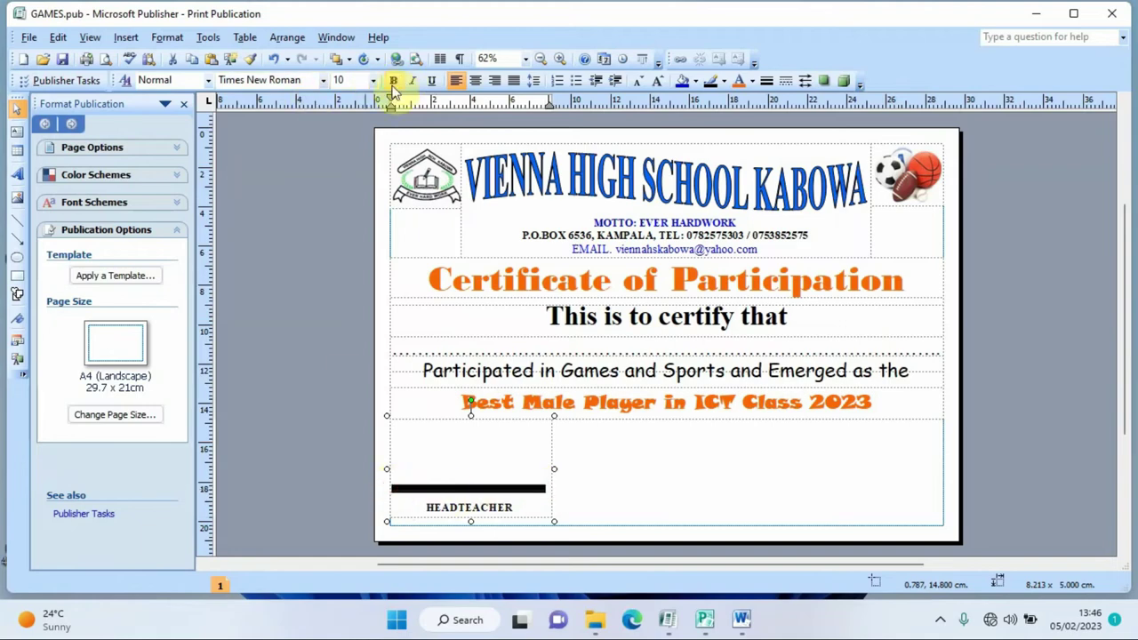
{"action": "left_click", "coordinate": [610, 472]}
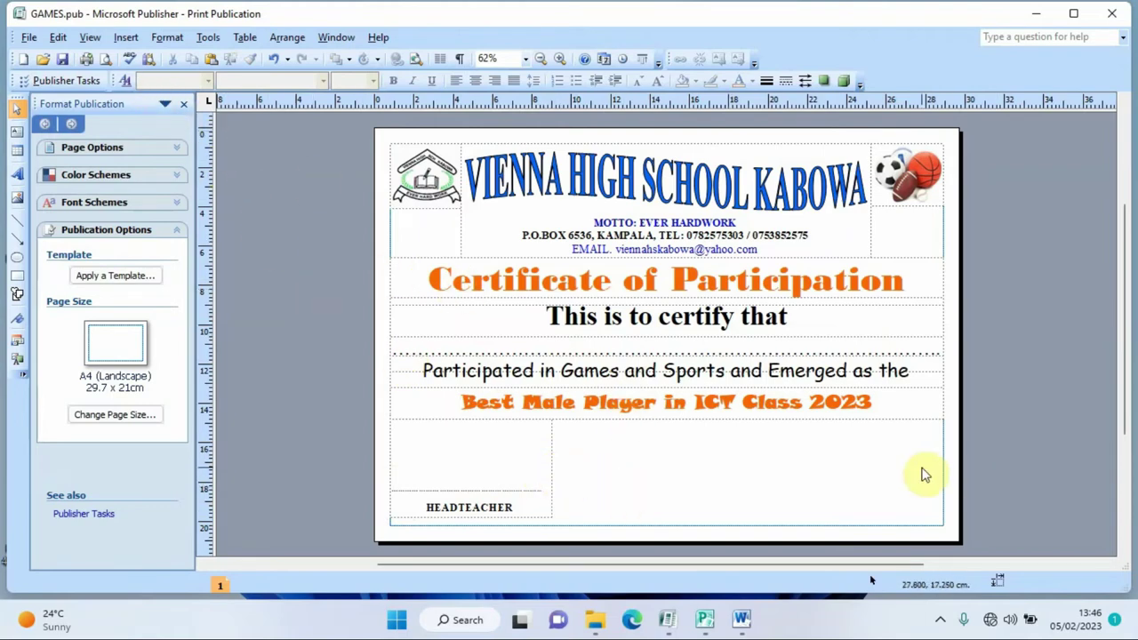
- Paste a copy of the HEADTEACHER box at the bottom right and retype it as SPORTS TEACHER
{"action": "left_click", "coordinate": [550, 472]}
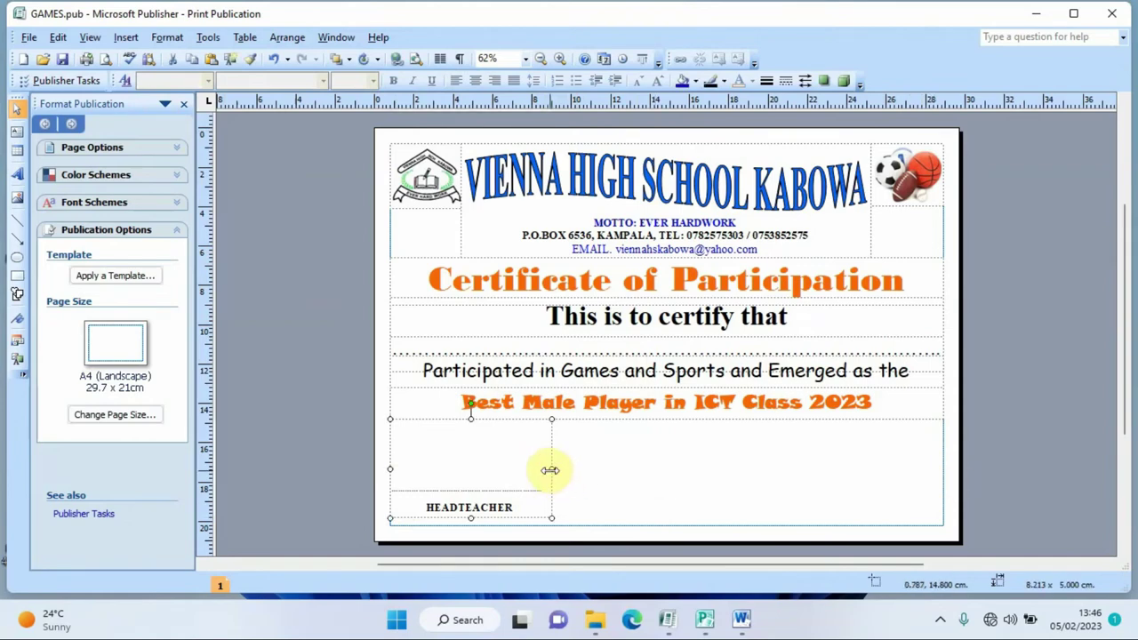
{"action": "left_click", "coordinate": [684, 493]}
{"action": "key", "text": "ctrl+v"}
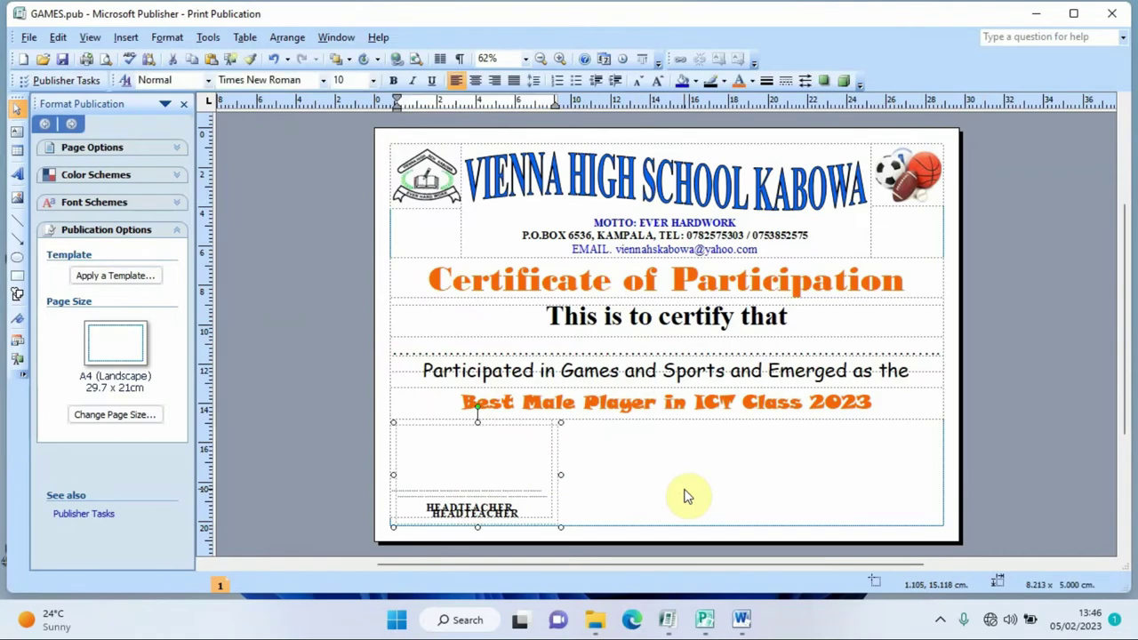
{"action": "left_click_drag", "start_coordinate": [556, 451], "coordinate": [935, 440]}
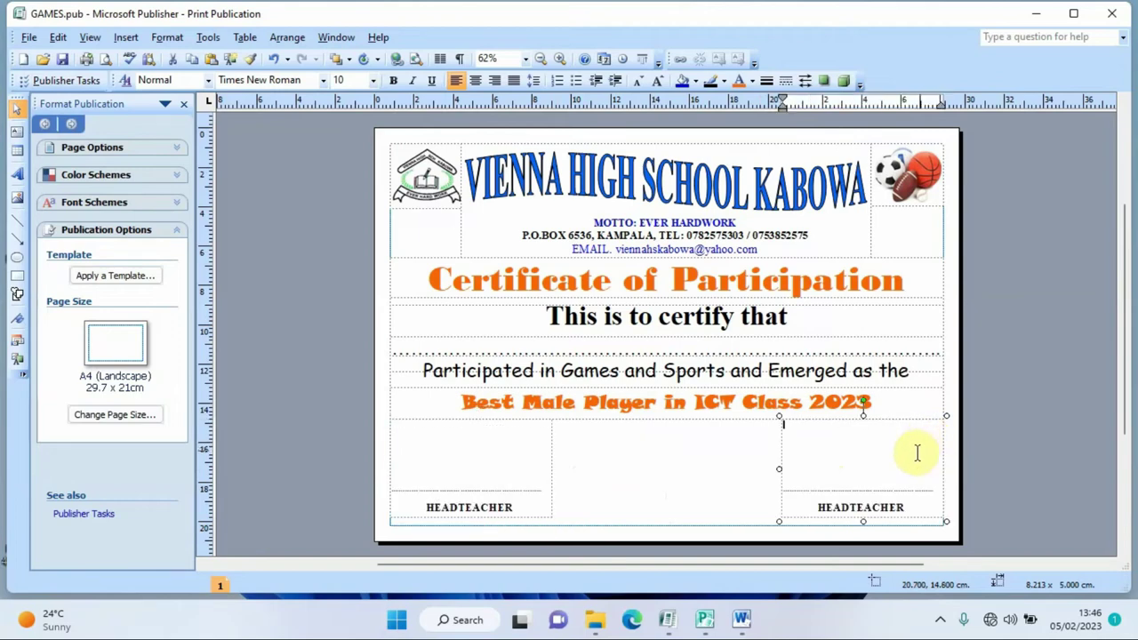
{"action": "left_click", "coordinate": [905, 505]}
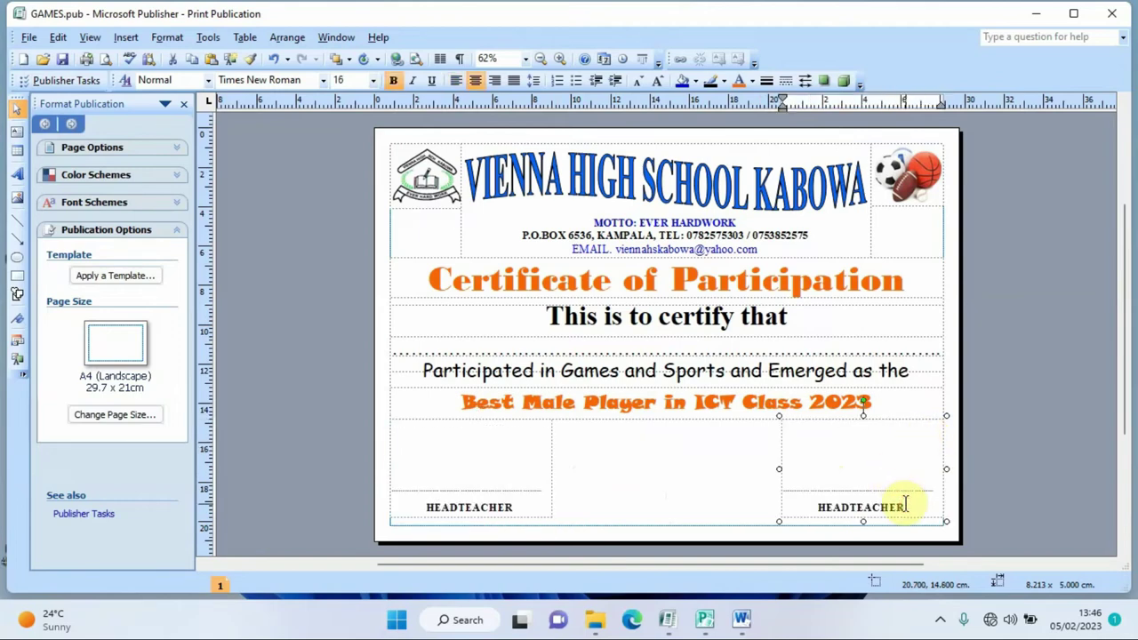
{"action": "key", "text": "BackSpace"}
{"action": "key", "text": "BackSpace"}
{"action": "key", "text": "BackSpace"}
{"action": "key", "text": "BackSpace"}
{"action": "key", "text": "BackSpace"}
{"action": "type", "text": "SPOR"}
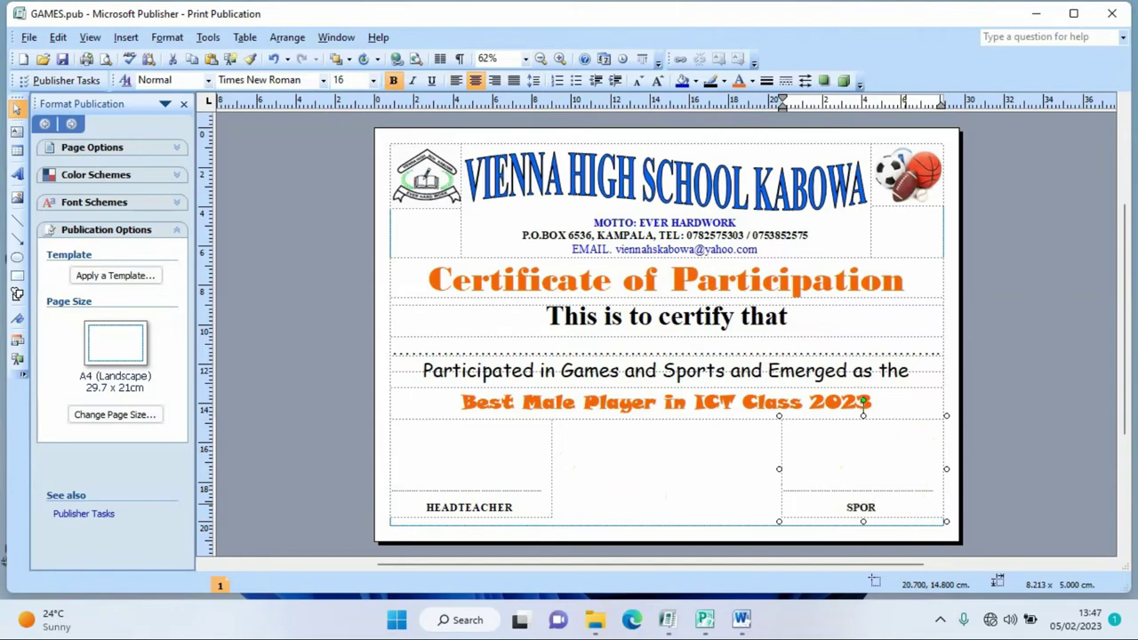
{"action": "type", "text": "TS TEACHER"}
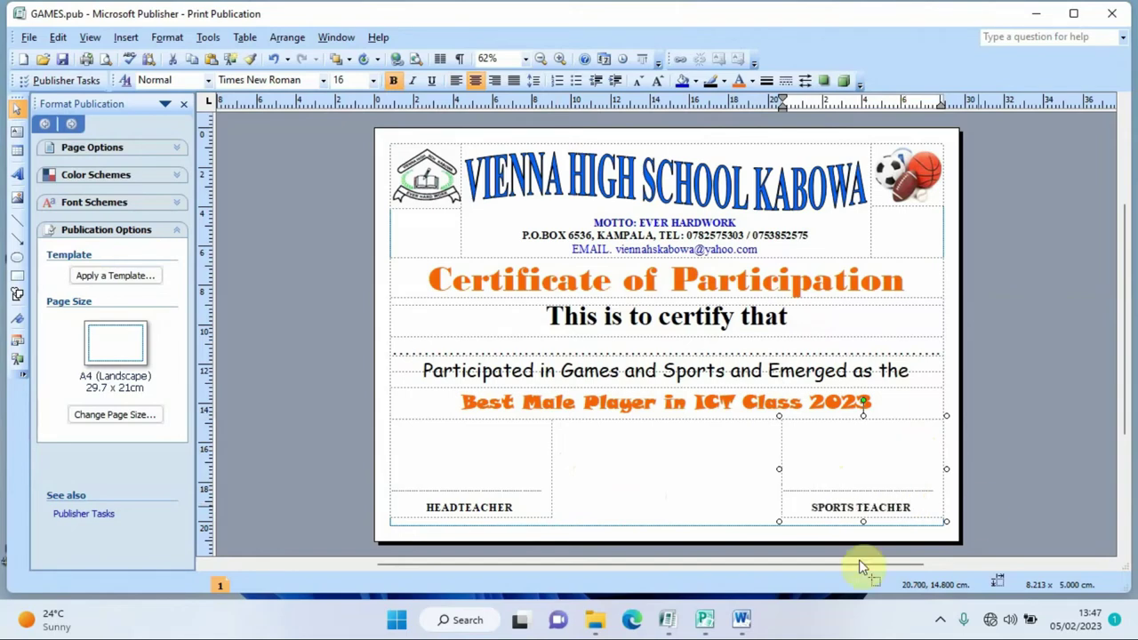
- Colour the HEADTEACHER and SPORTS TEACHER captions orange
{"action": "left_click_drag", "start_coordinate": [519, 507], "coordinate": [426, 511]}
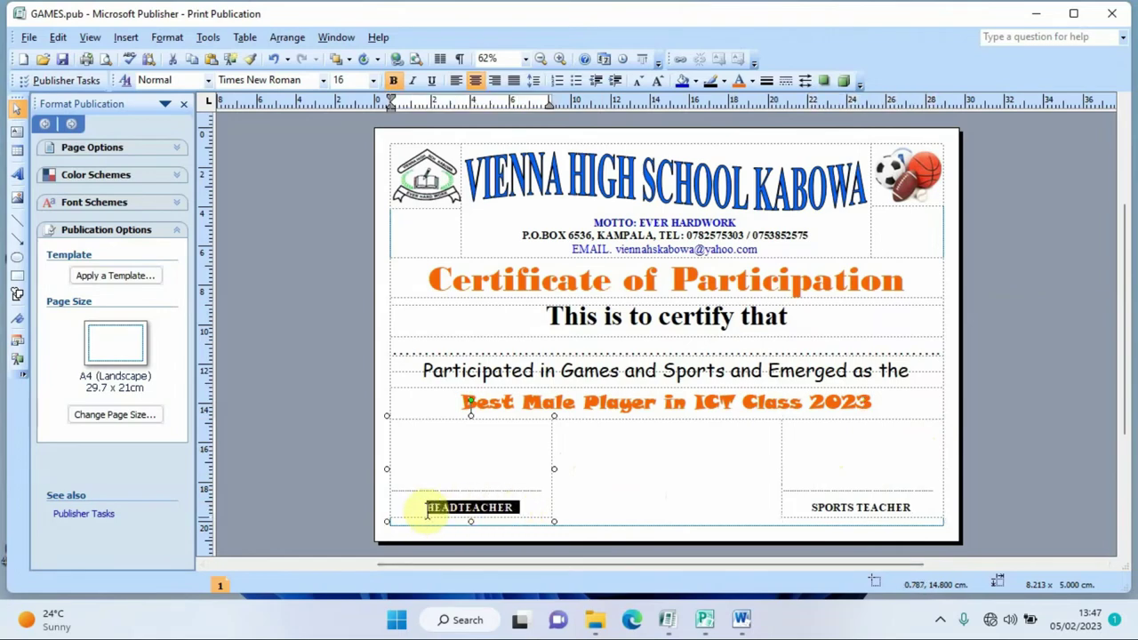
{"action": "left_click", "coordinate": [738, 80]}
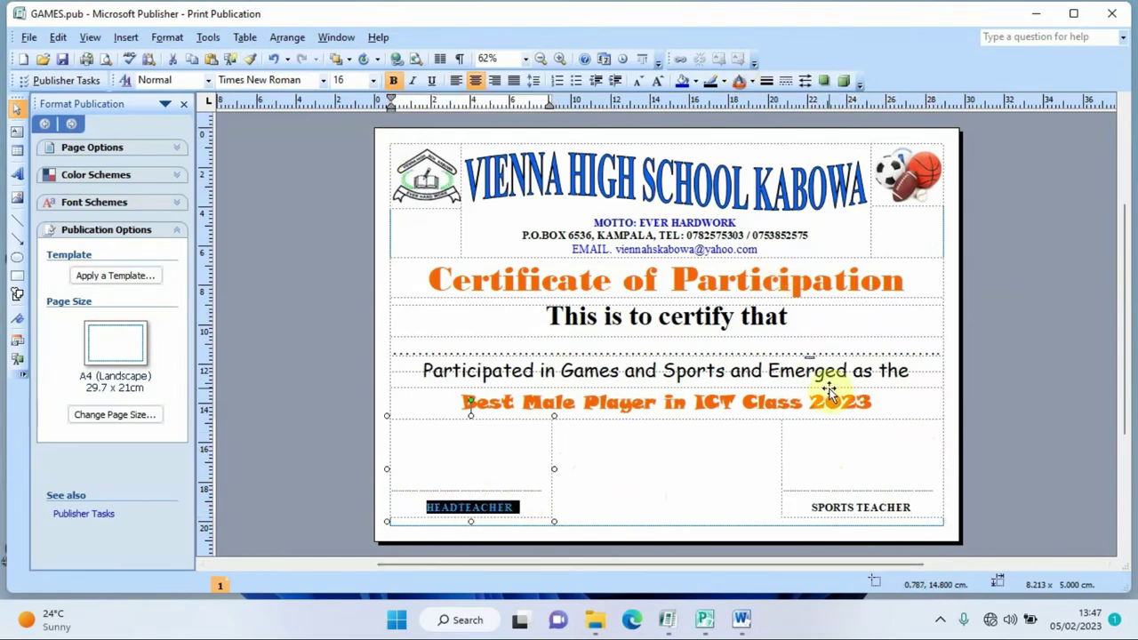
{"action": "left_click_drag", "start_coordinate": [922, 506], "coordinate": [805, 509]}
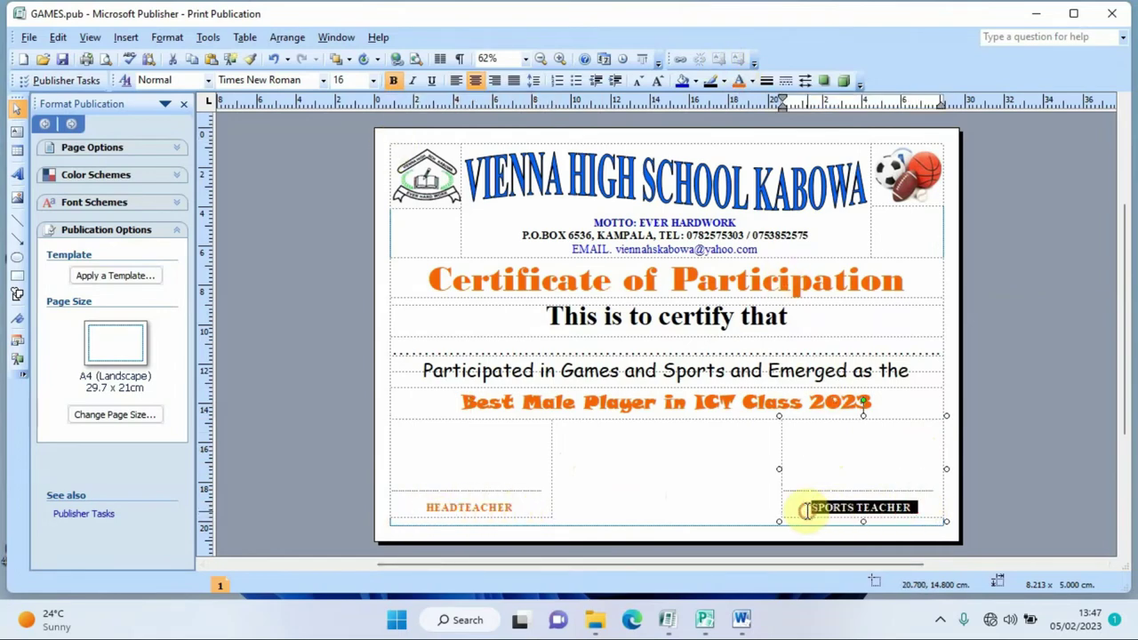
{"action": "left_click", "coordinate": [738, 81]}
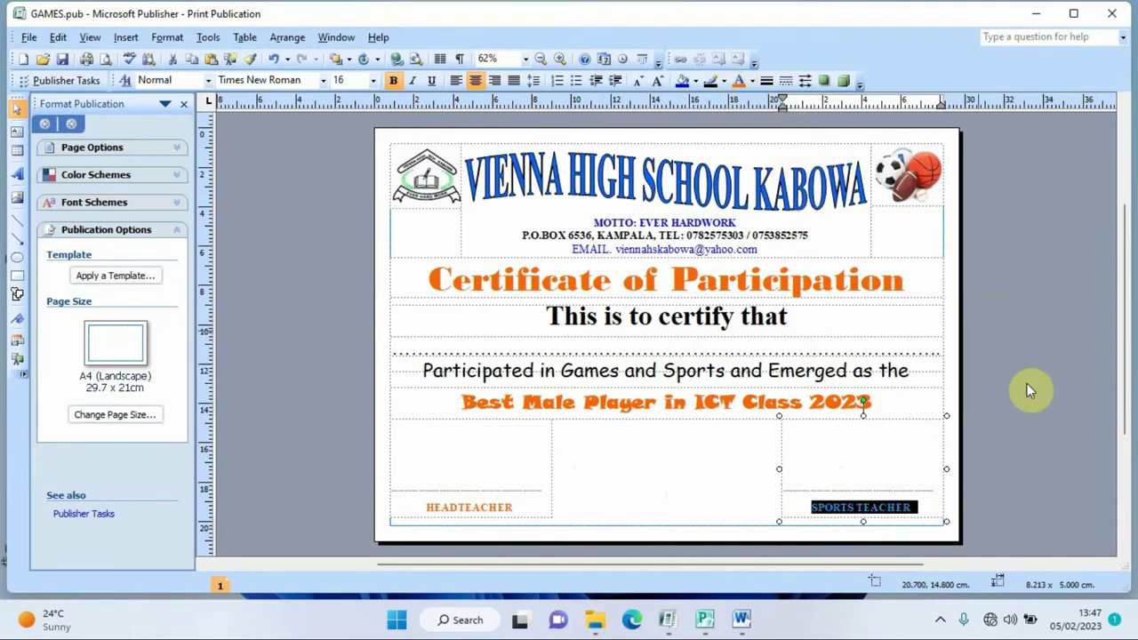
{"action": "left_click", "coordinate": [1035, 400]}
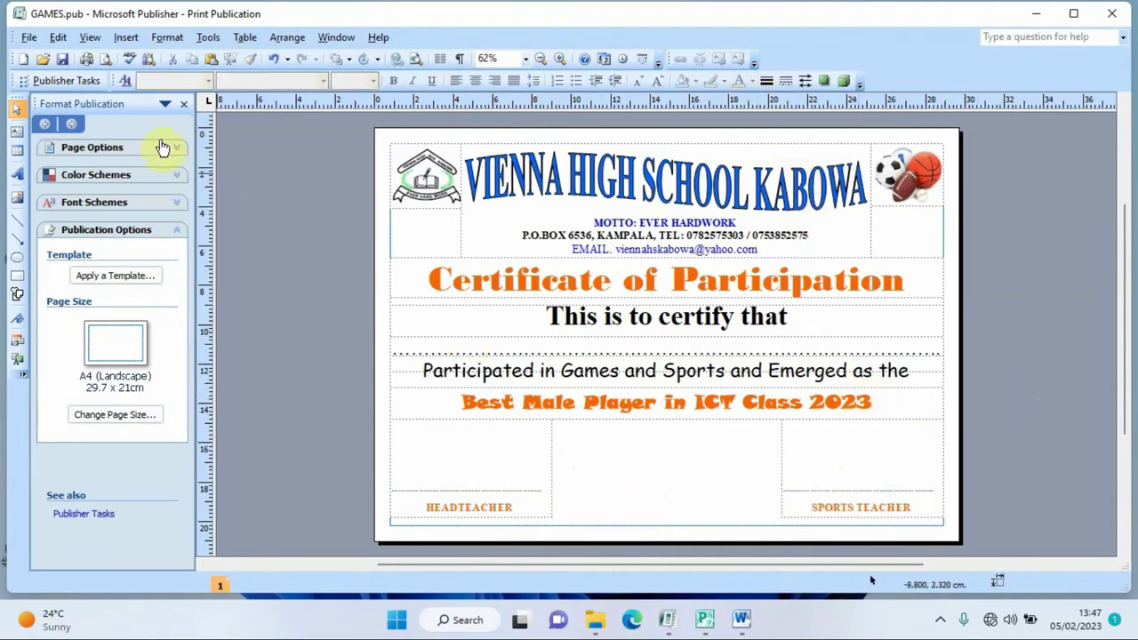
- Check the whole certificate in print preview, then return to normal editing
{"action": "left_click", "coordinate": [104, 61]}
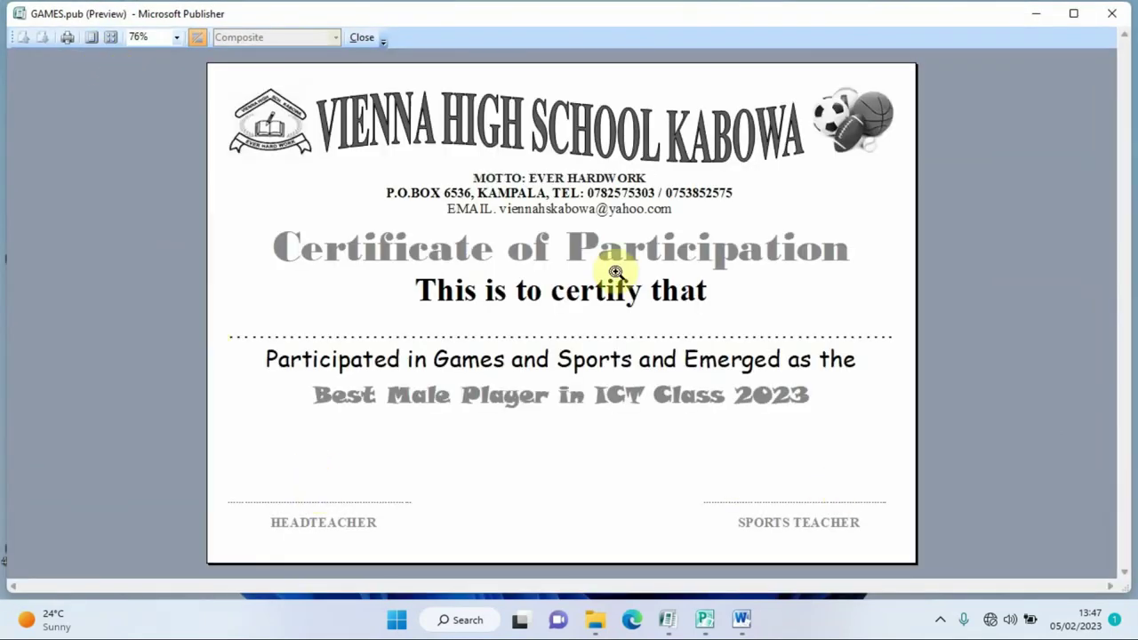
{"action": "left_click", "coordinate": [360, 38]}
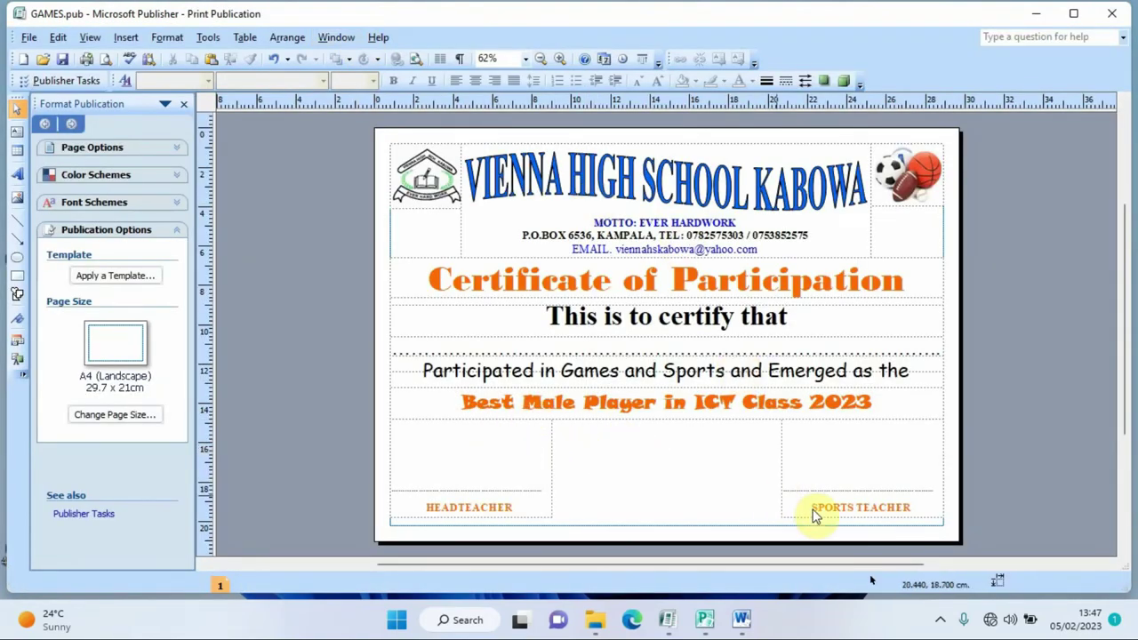
- Paste the sports players picture from Word over both the HEADTEACHER and SPORTS TEACHER frames
{"action": "left_click", "coordinate": [742, 619]}
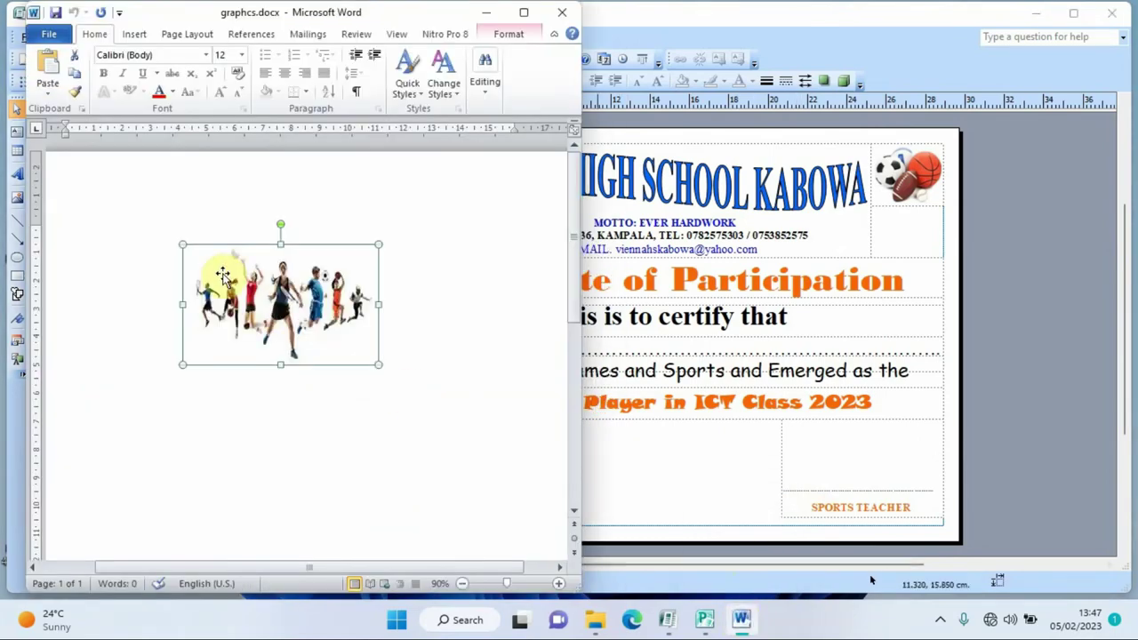
{"action": "left_click", "coordinate": [486, 11]}
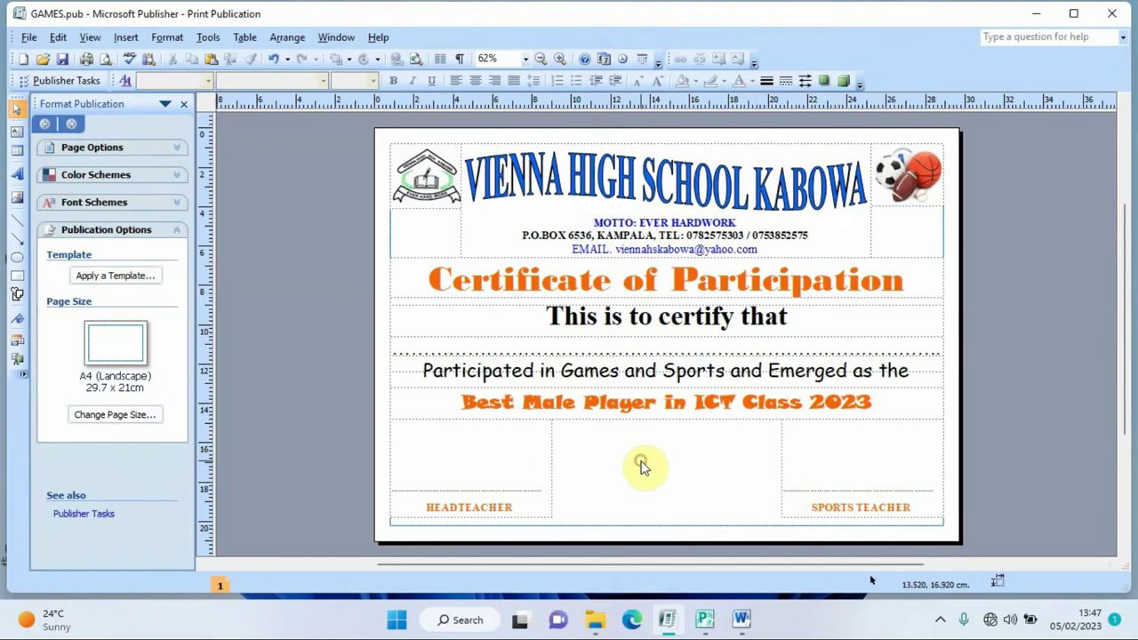
{"action": "key", "text": "ctrl+v"}
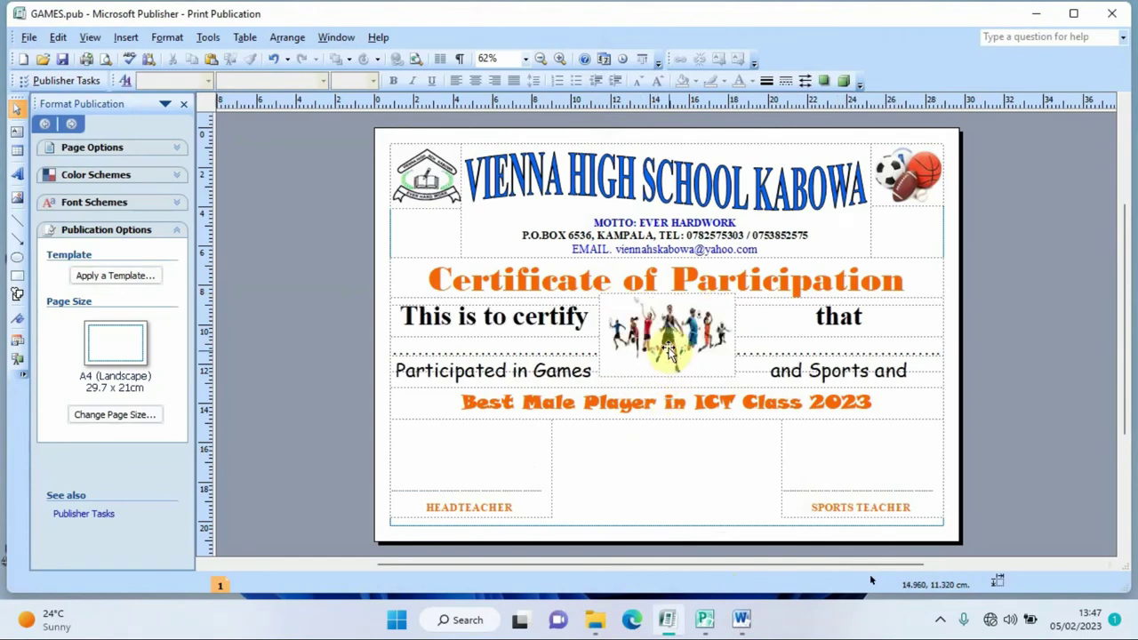
{"action": "left_click", "coordinate": [674, 342]}
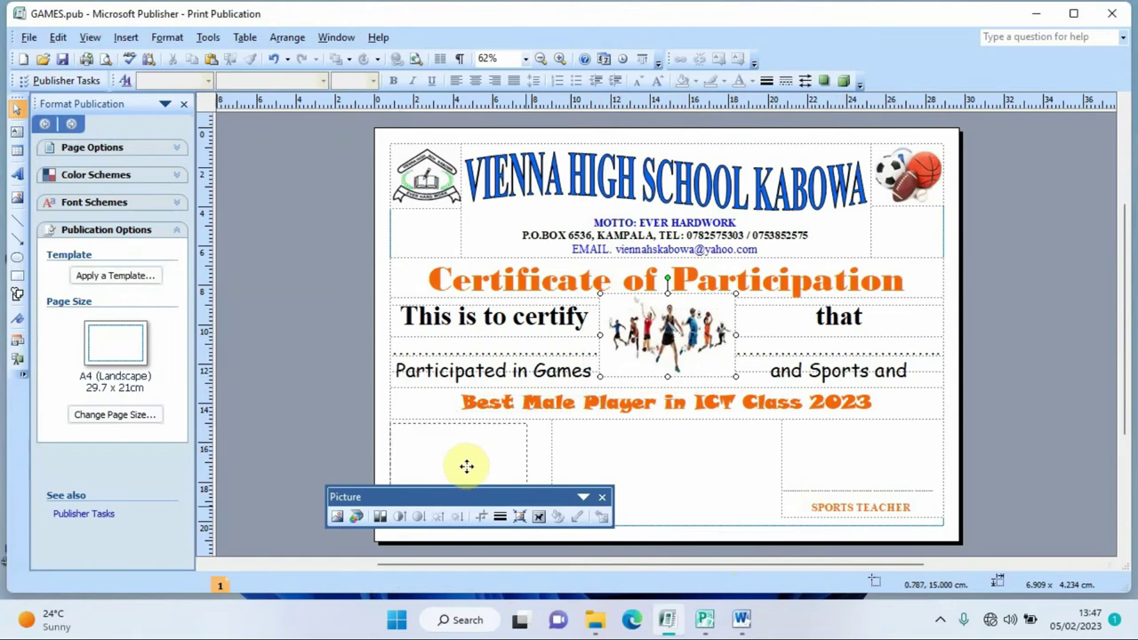
{"action": "left_click_drag", "start_coordinate": [467, 465], "coordinate": [467, 466]}
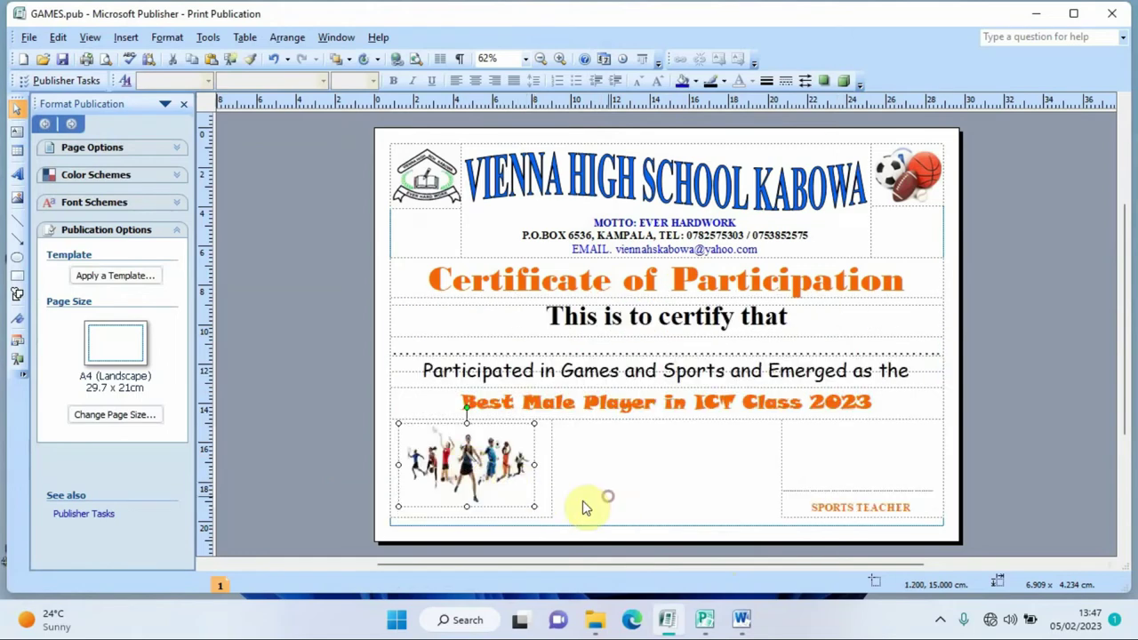
{"action": "left_click_drag", "start_coordinate": [536, 505], "coordinate": [544, 514]}
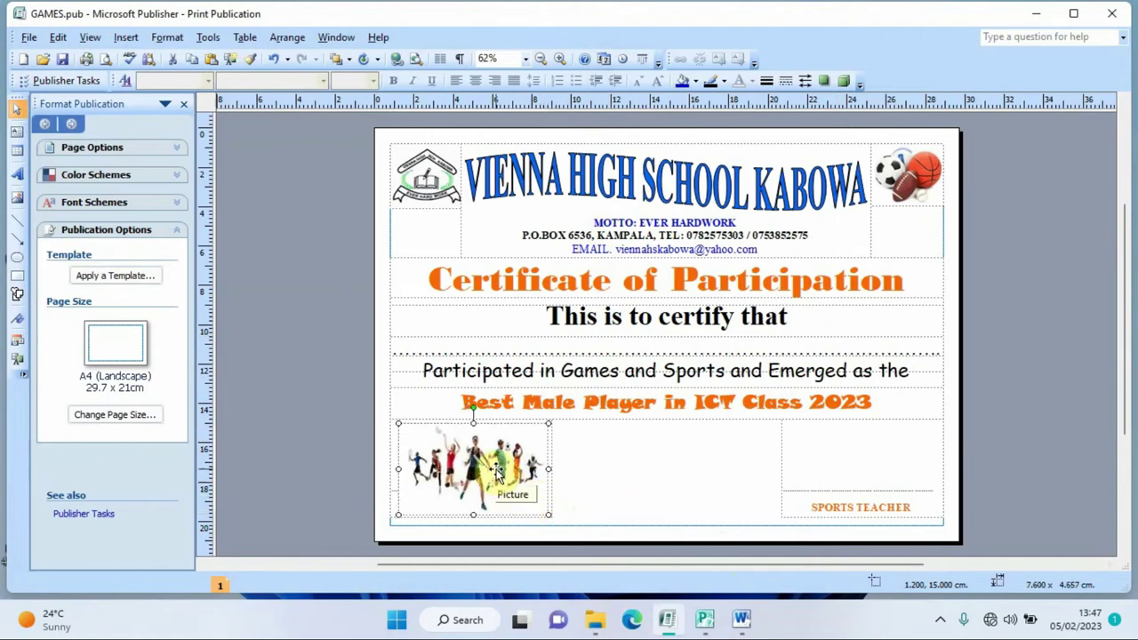
{"action": "left_click", "coordinate": [609, 475]}
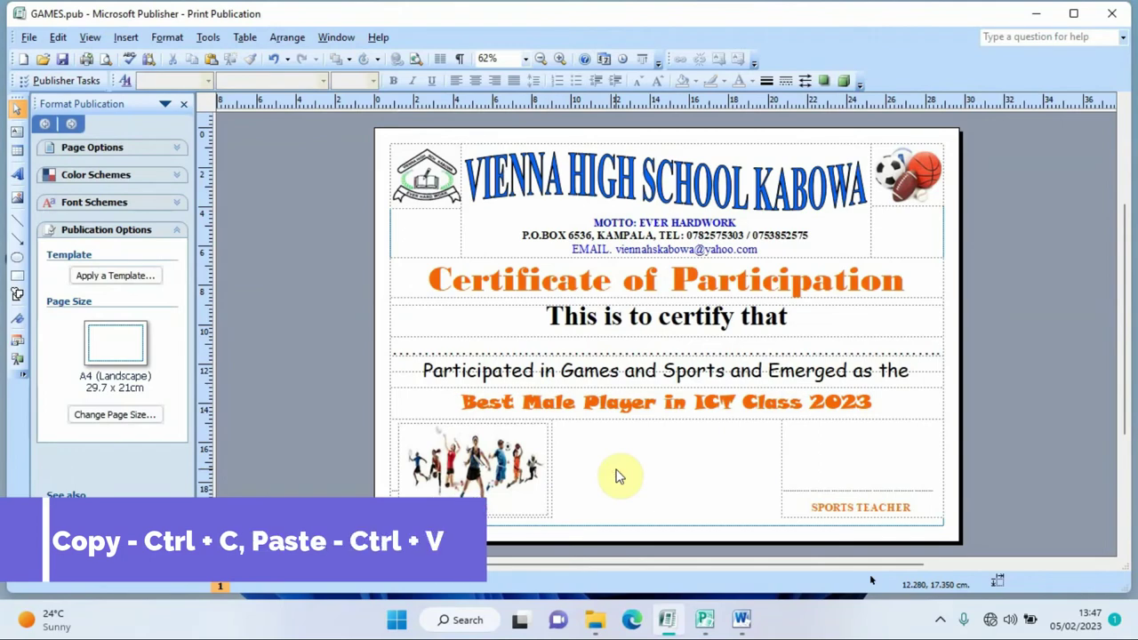
{"action": "key", "text": "ctrl+v"}
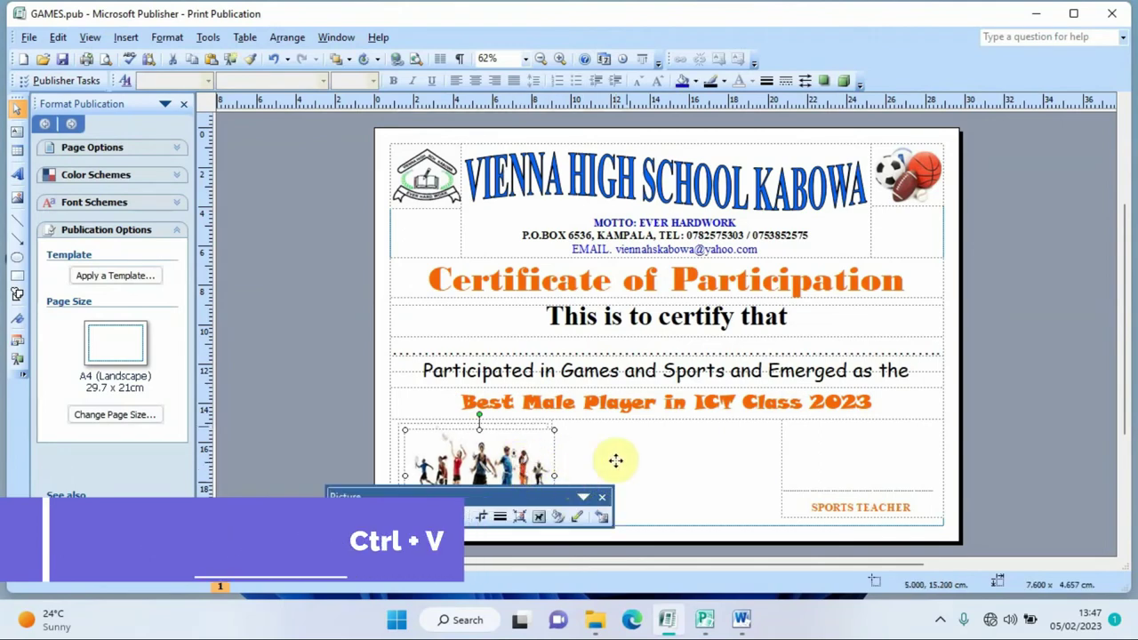
{"action": "left_click_drag", "start_coordinate": [895, 458], "coordinate": [900, 458]}
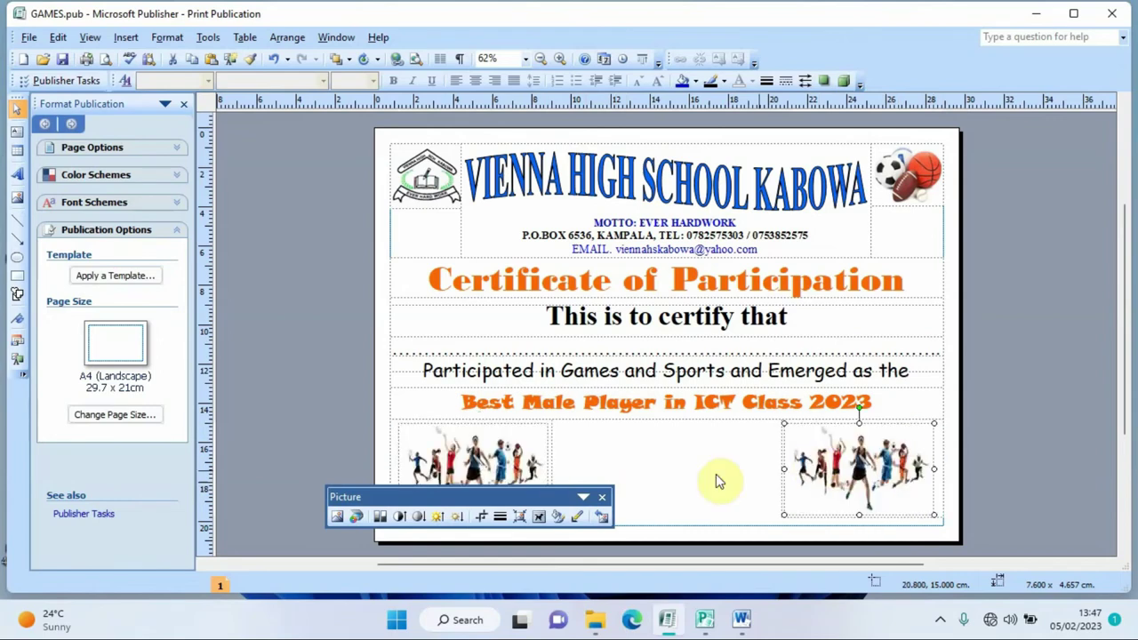
{"action": "left_click", "coordinate": [602, 497]}
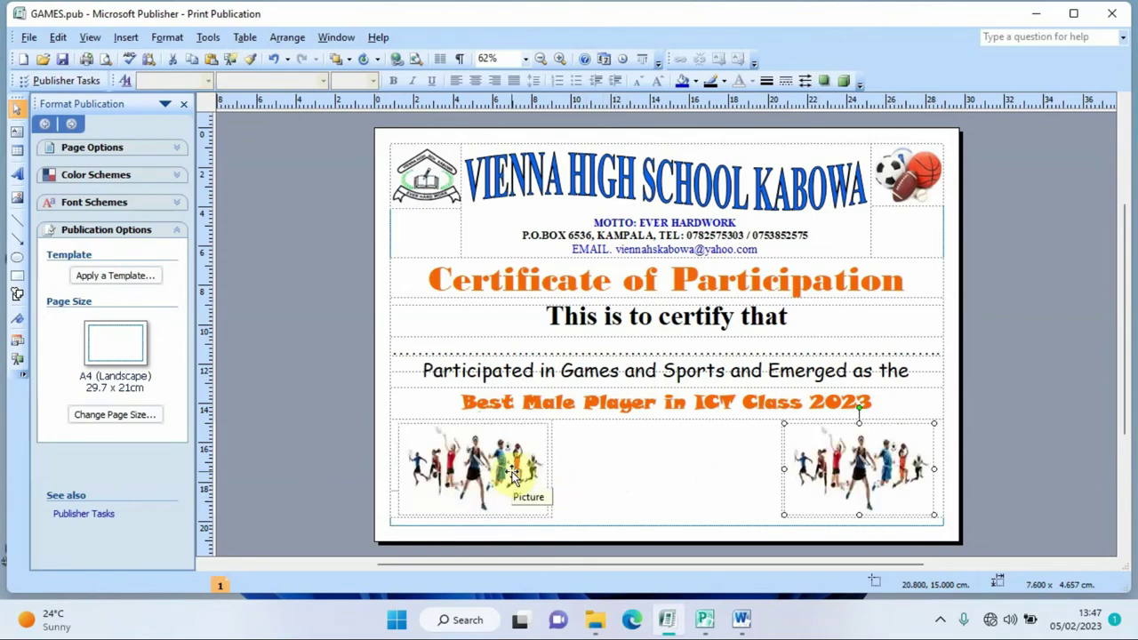
- Send both sports pictures backward so the captions show in front of them
{"action": "left_click", "coordinate": [513, 476]}
{"action": "right_click", "coordinate": [516, 473]}
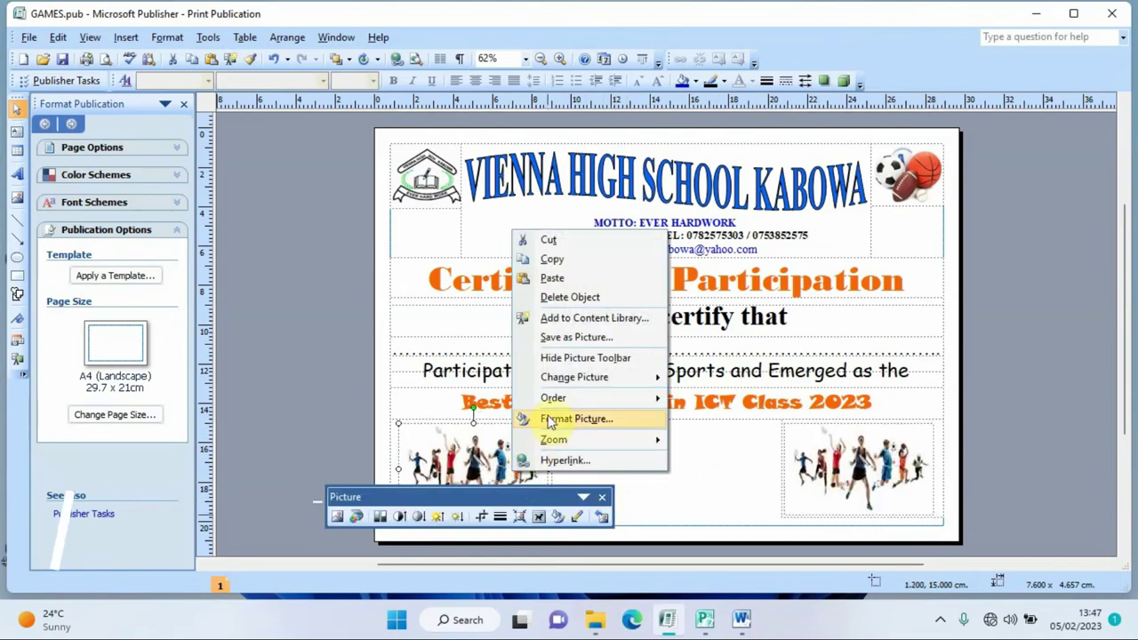
{"action": "mouse_move", "coordinate": [569, 406]}
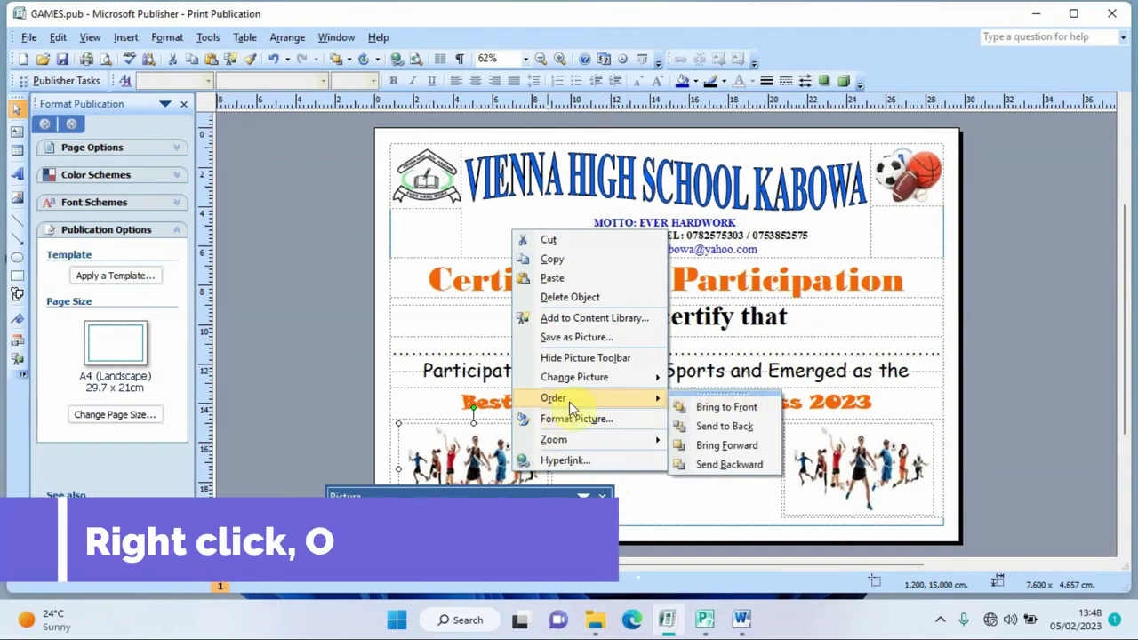
{"action": "left_click", "coordinate": [739, 462]}
{"action": "left_click", "coordinate": [601, 496]}
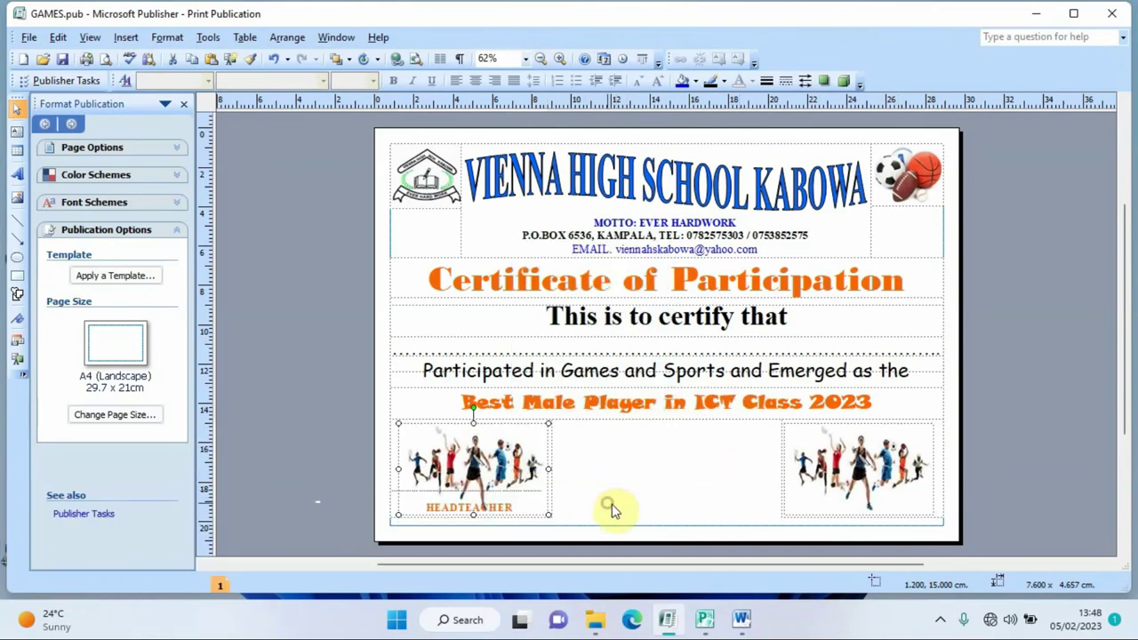
{"action": "right_click", "coordinate": [842, 478]}
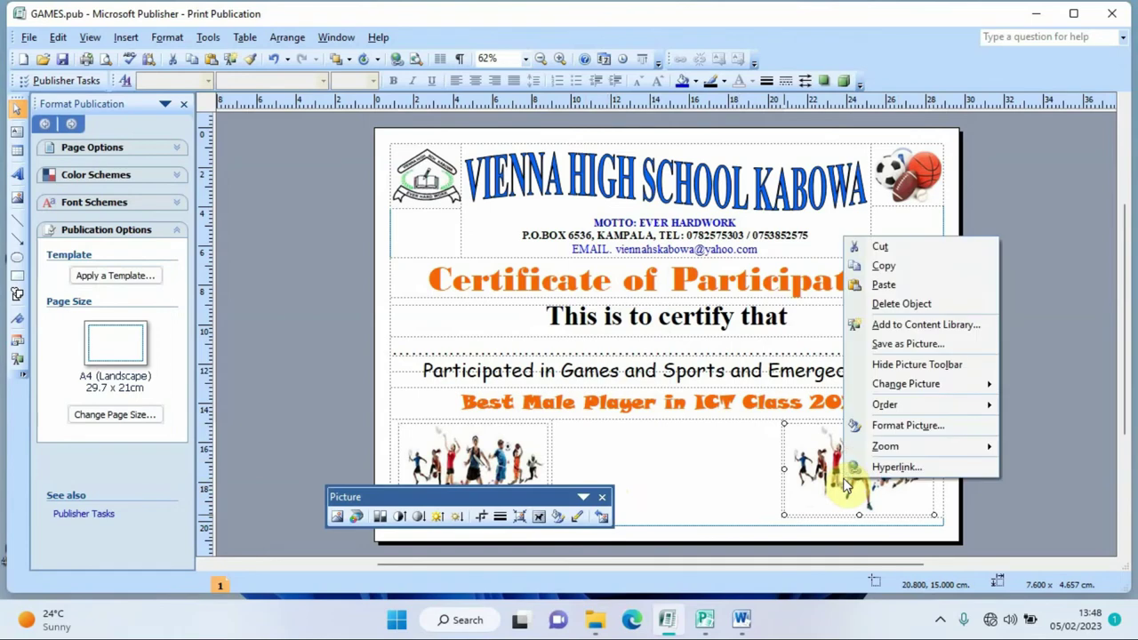
{"action": "mouse_move", "coordinate": [889, 406]}
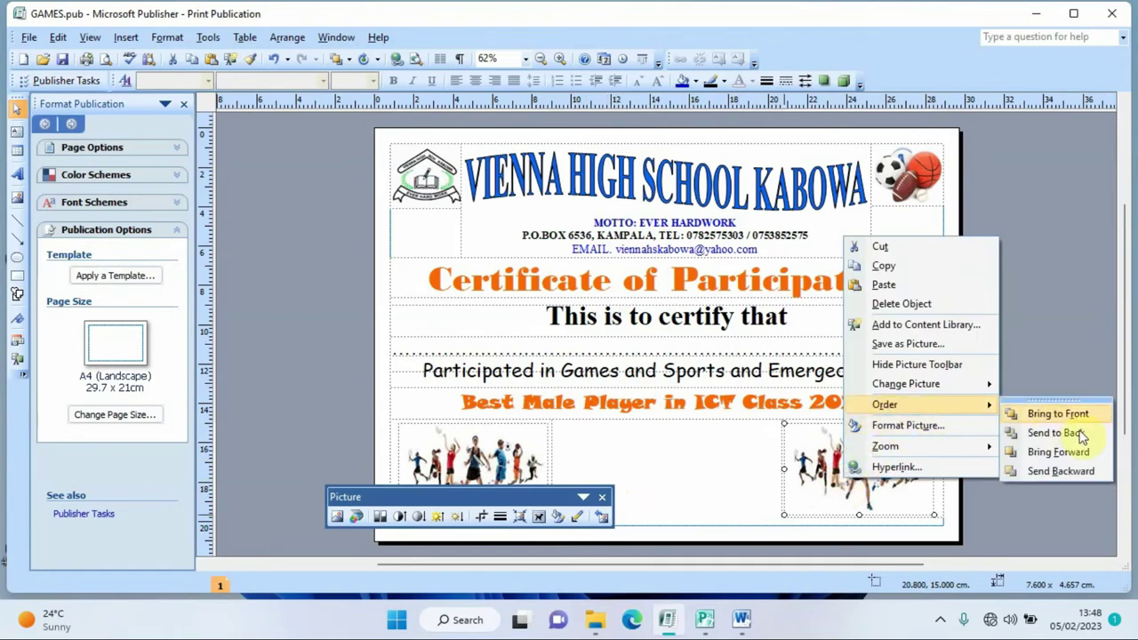
{"action": "left_click", "coordinate": [1063, 471]}
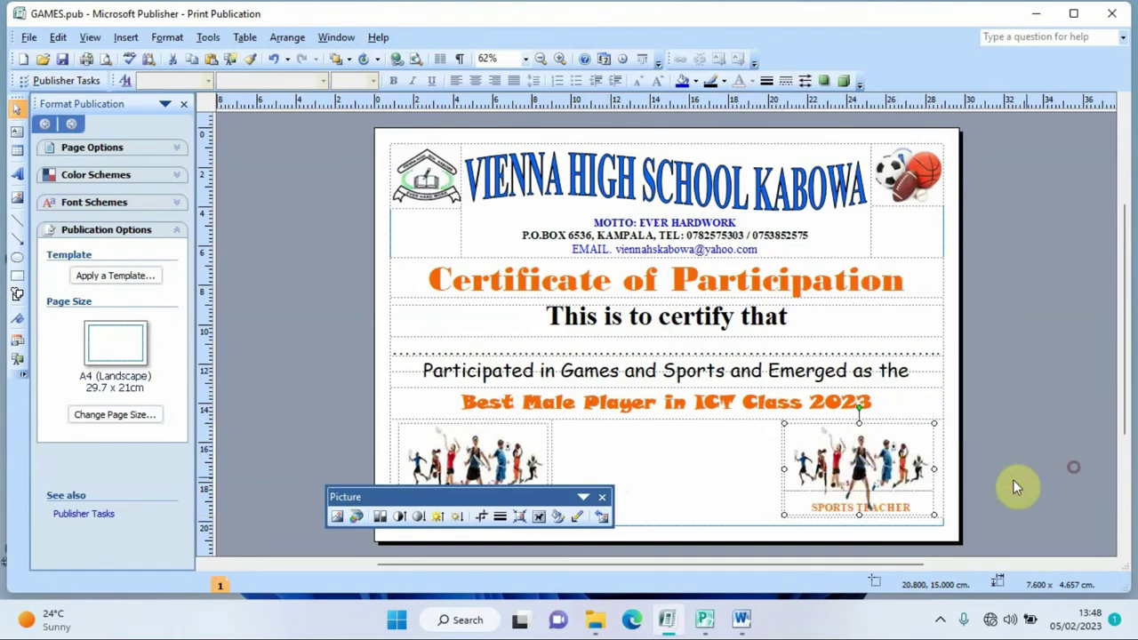
{"action": "left_click", "coordinate": [602, 498]}
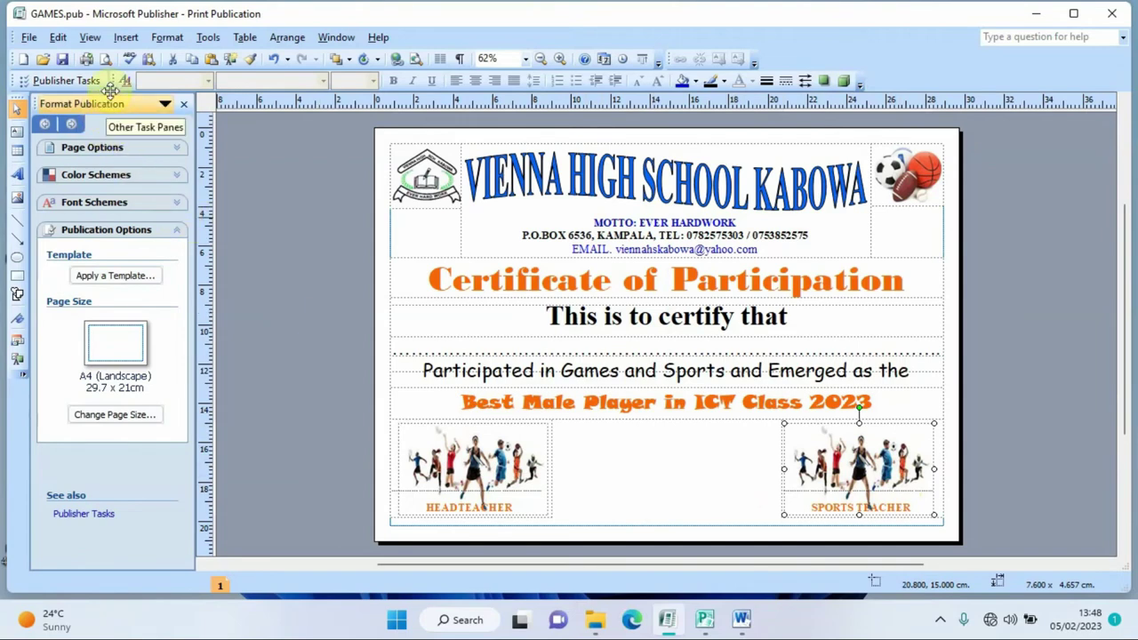
{"action": "left_click", "coordinate": [105, 59]}
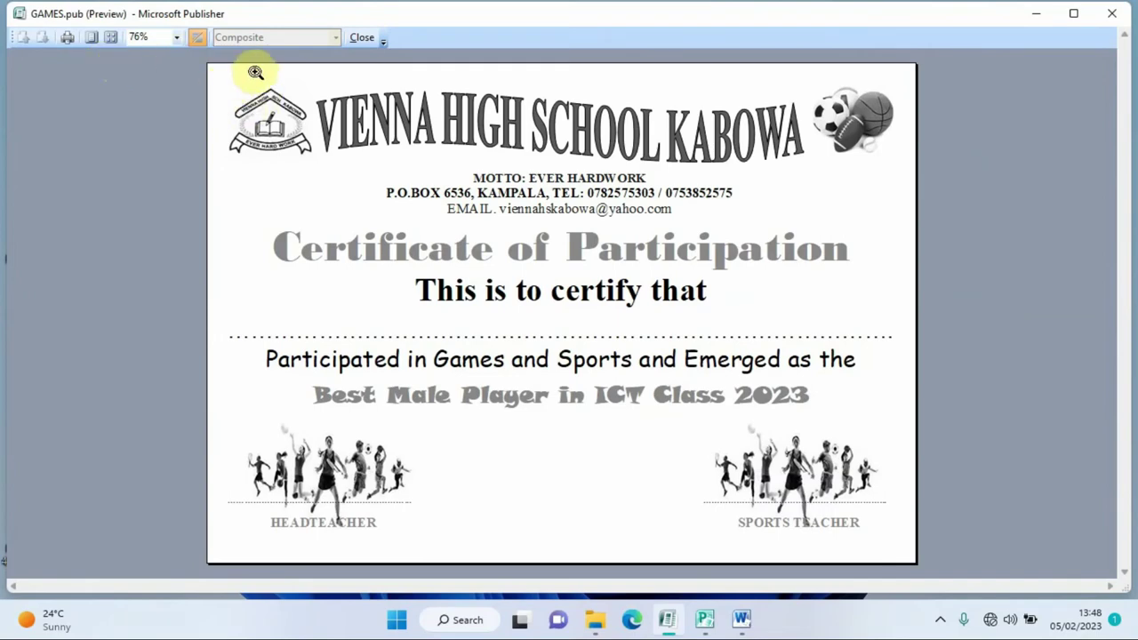
{"action": "left_click", "coordinate": [361, 40]}
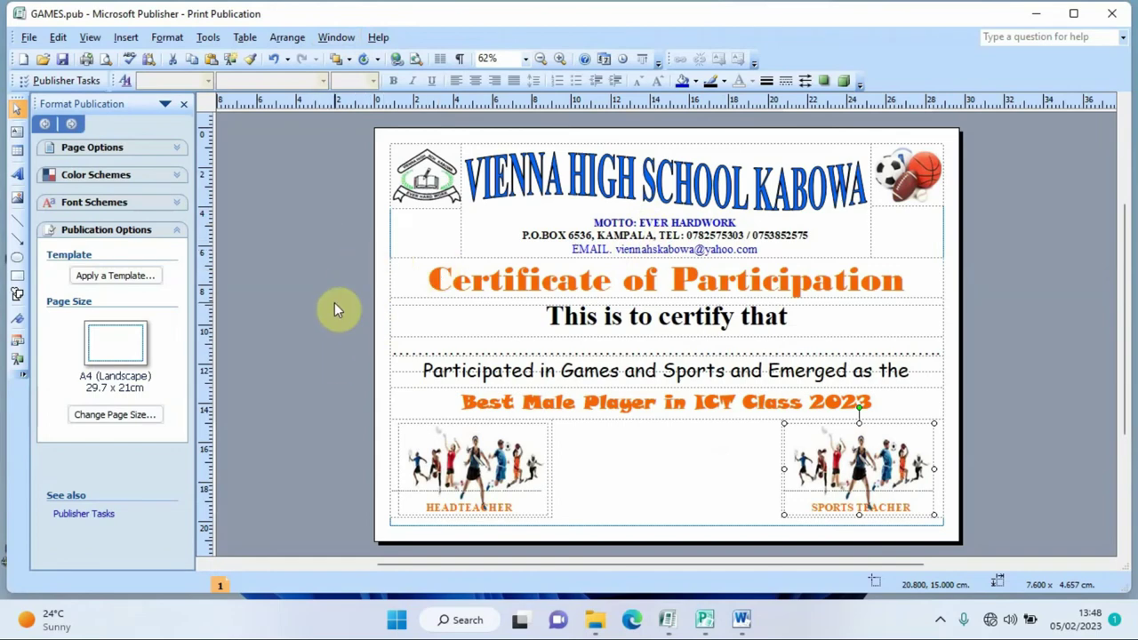
- Insert a duplicate certificate page, return to page 1 and open the Design Gallery
{"action": "right_click", "coordinate": [222, 587]}
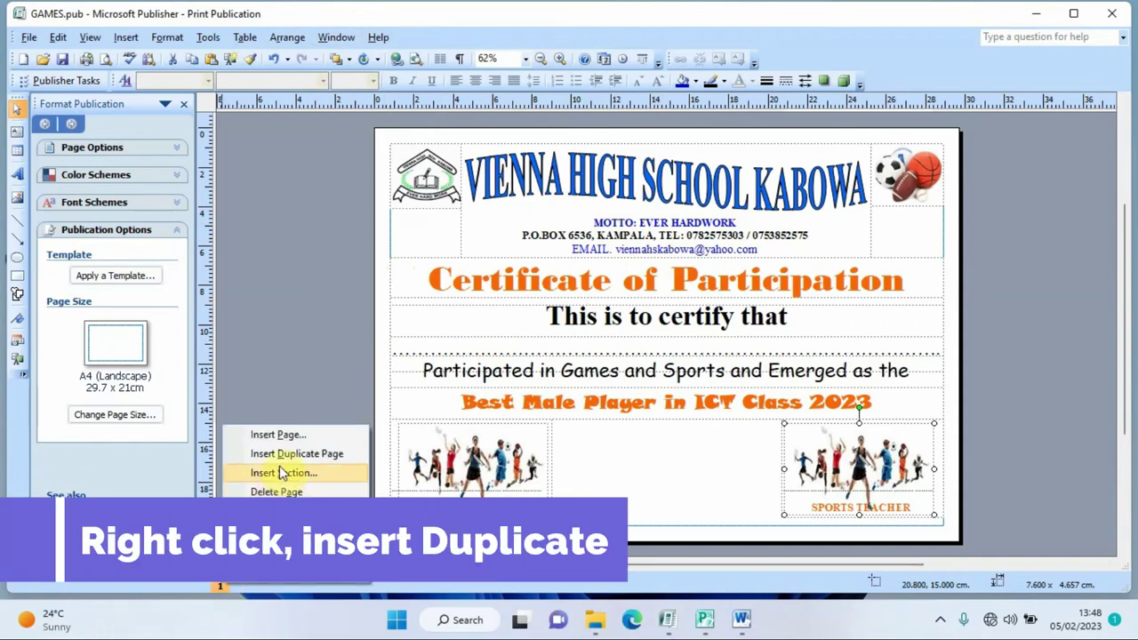
{"action": "left_click", "coordinate": [279, 454]}
{"action": "left_click", "coordinate": [222, 586]}
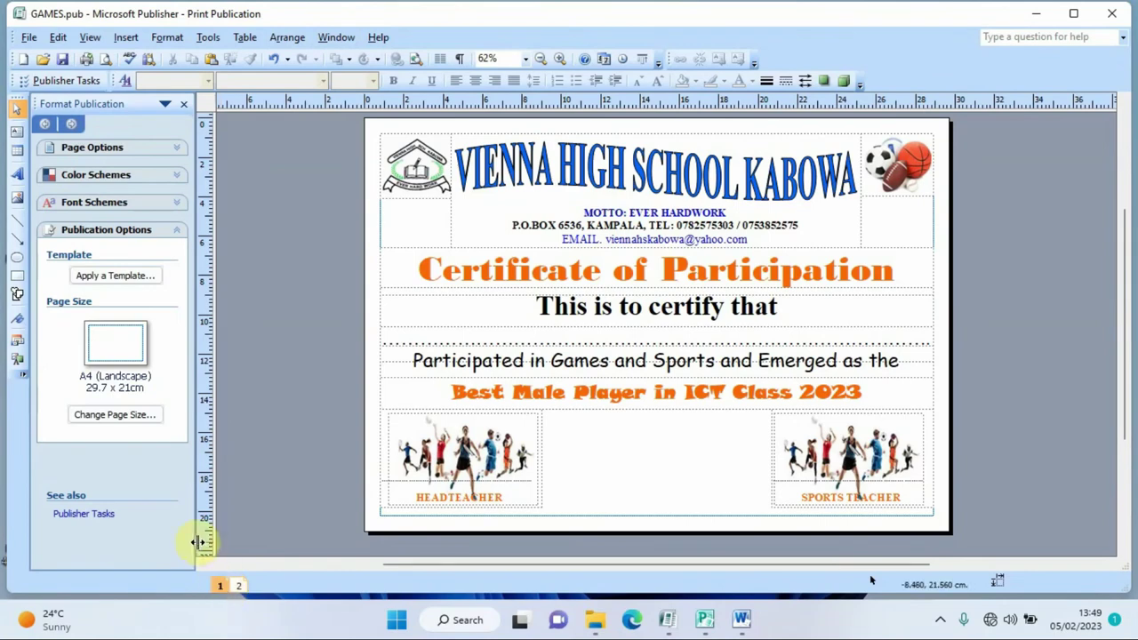
{"action": "left_click", "coordinate": [18, 342]}
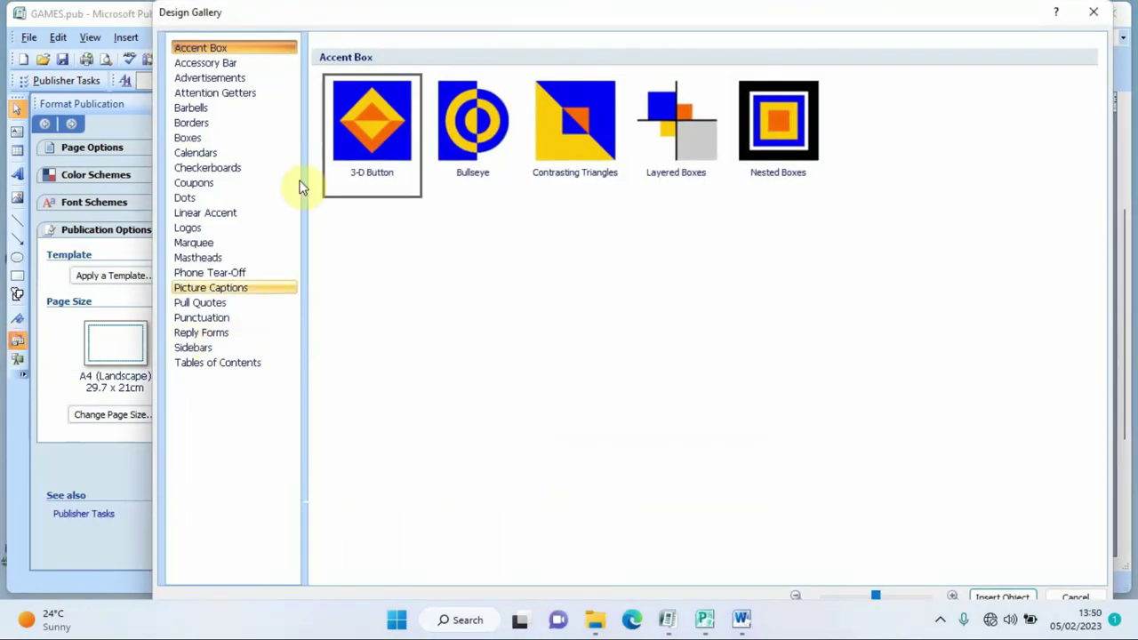
- Insert the Open Border design from the Borders gallery, then zoom out
{"action": "left_click", "coordinate": [206, 131]}
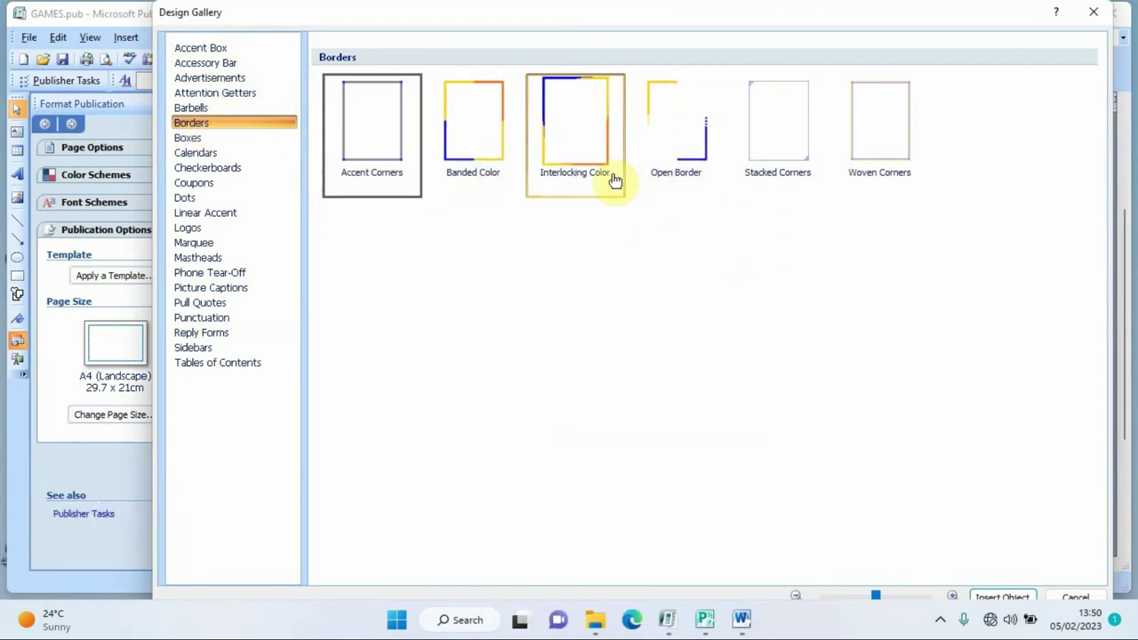
{"action": "left_click", "coordinate": [673, 149]}
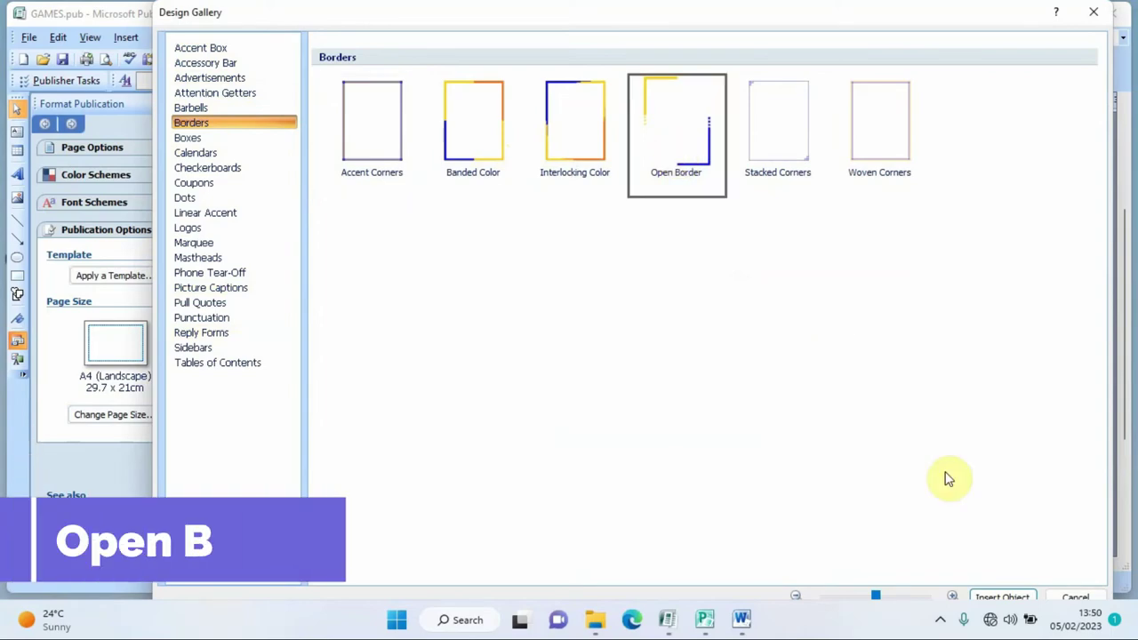
{"action": "left_click", "coordinate": [1003, 597]}
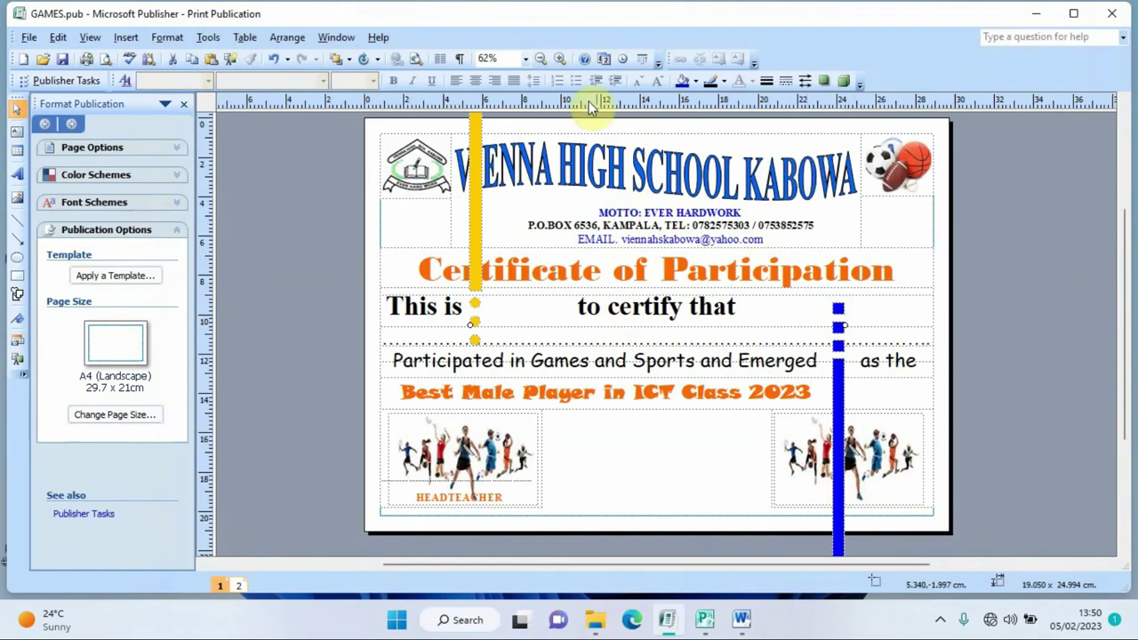
{"action": "left_click", "coordinate": [541, 60]}
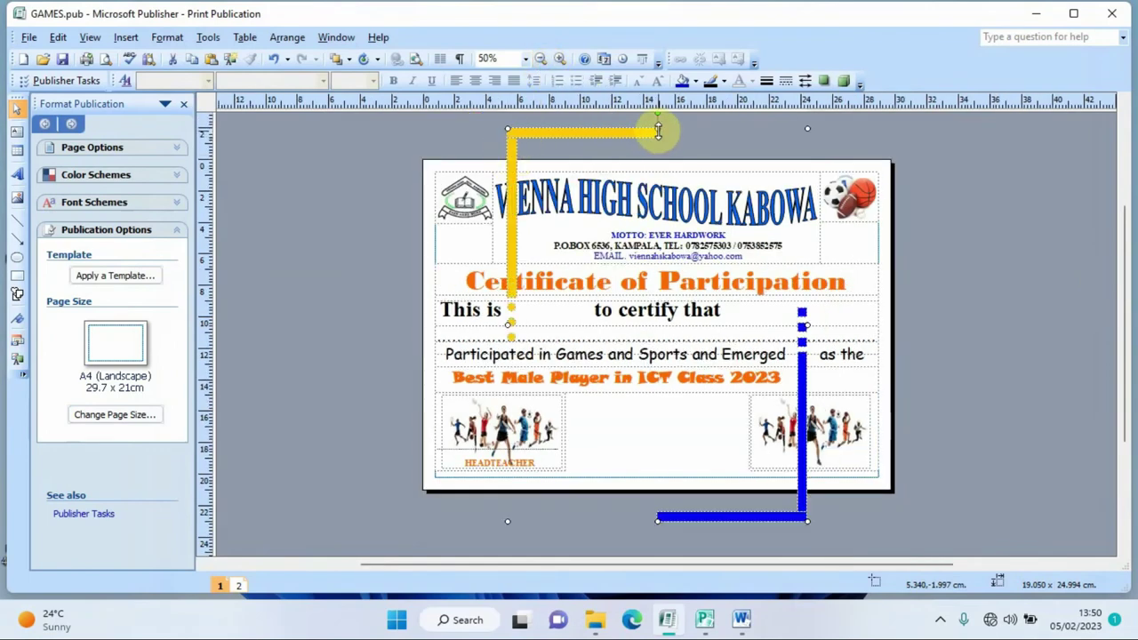
- Stretch the Open Border to all four page edges and view it in print preview
{"action": "left_click_drag", "start_coordinate": [658, 131], "coordinate": [658, 162]}
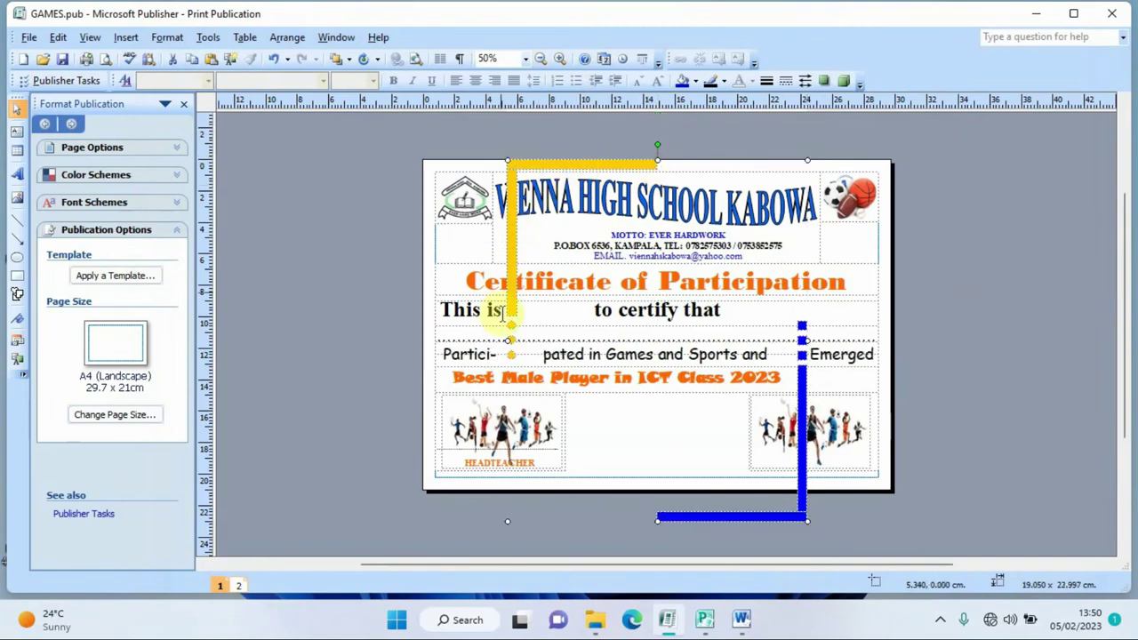
{"action": "left_click_drag", "start_coordinate": [507, 342], "coordinate": [427, 338]}
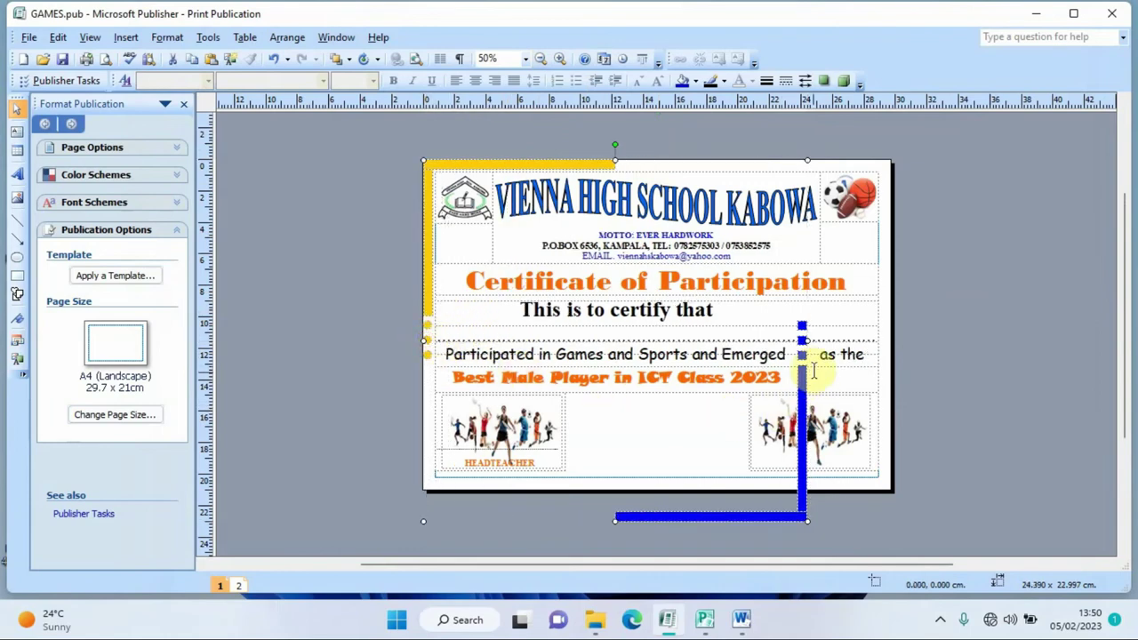
{"action": "left_click_drag", "start_coordinate": [805, 339], "coordinate": [891, 327]}
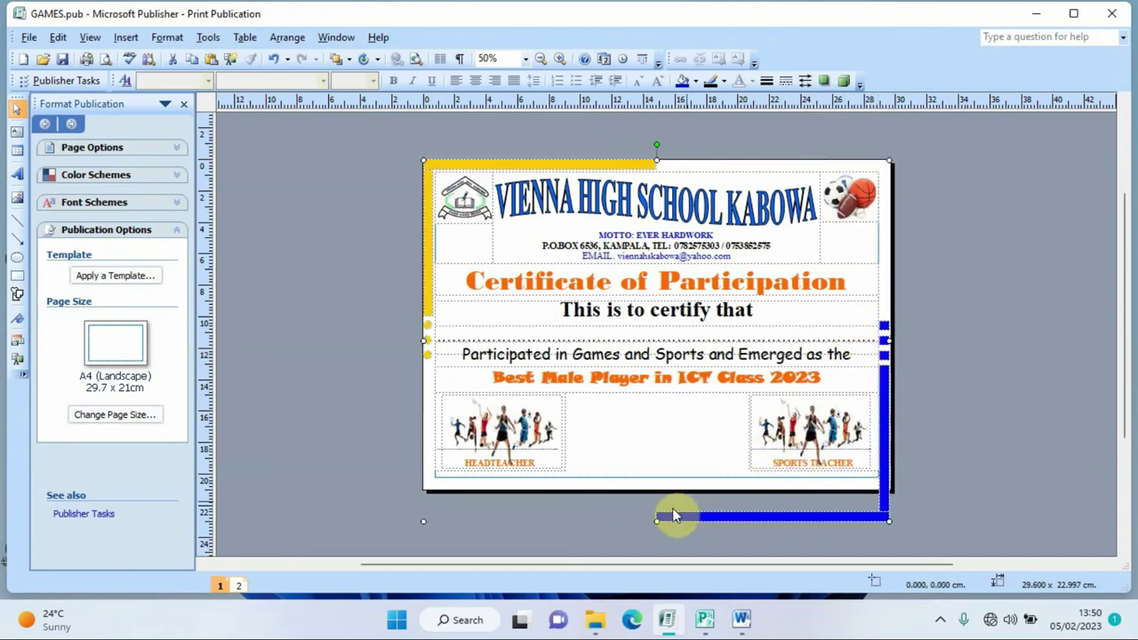
{"action": "left_click_drag", "start_coordinate": [656, 521], "coordinate": [655, 484]}
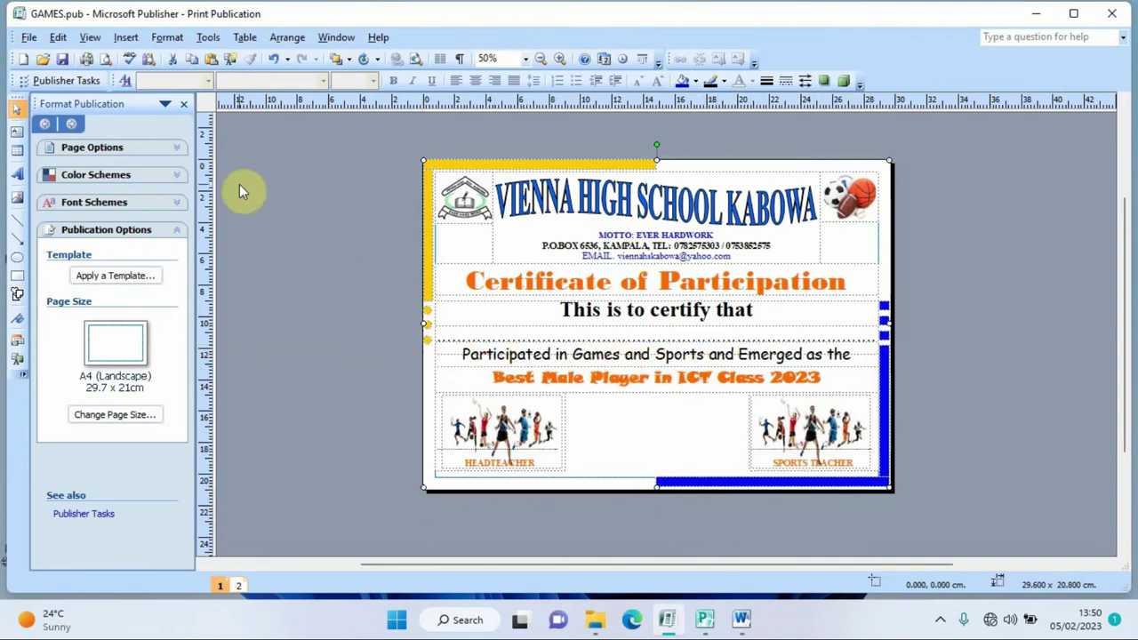
{"action": "left_click", "coordinate": [107, 65]}
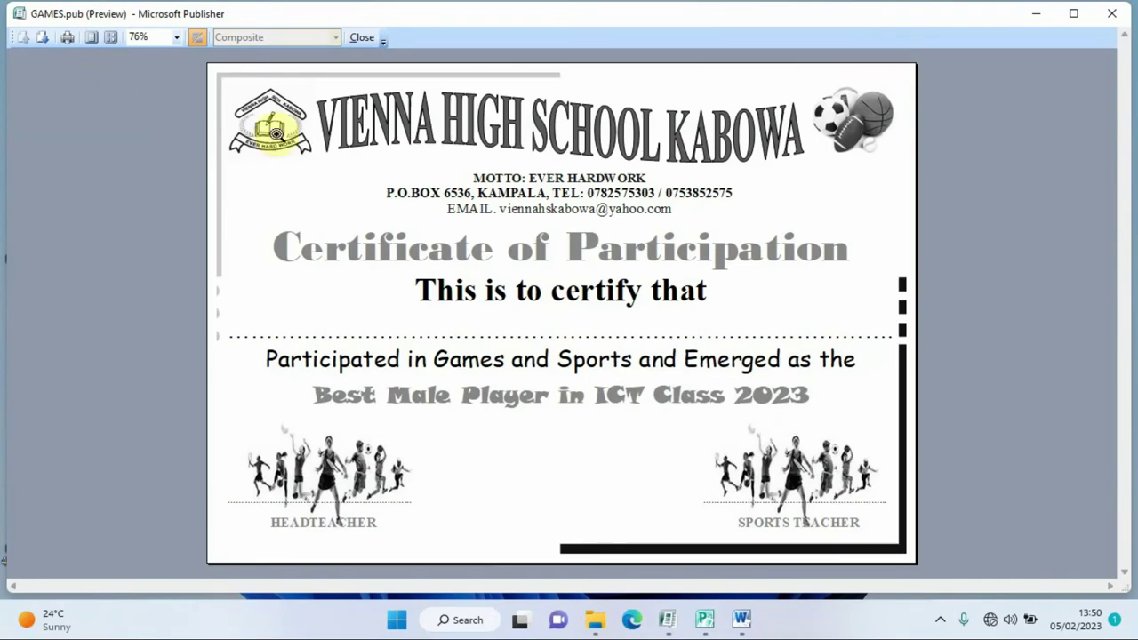
- Lower the border frame's top edge, nudge the school logo down and resize the sports-balls picture
{"action": "left_click", "coordinate": [353, 41]}
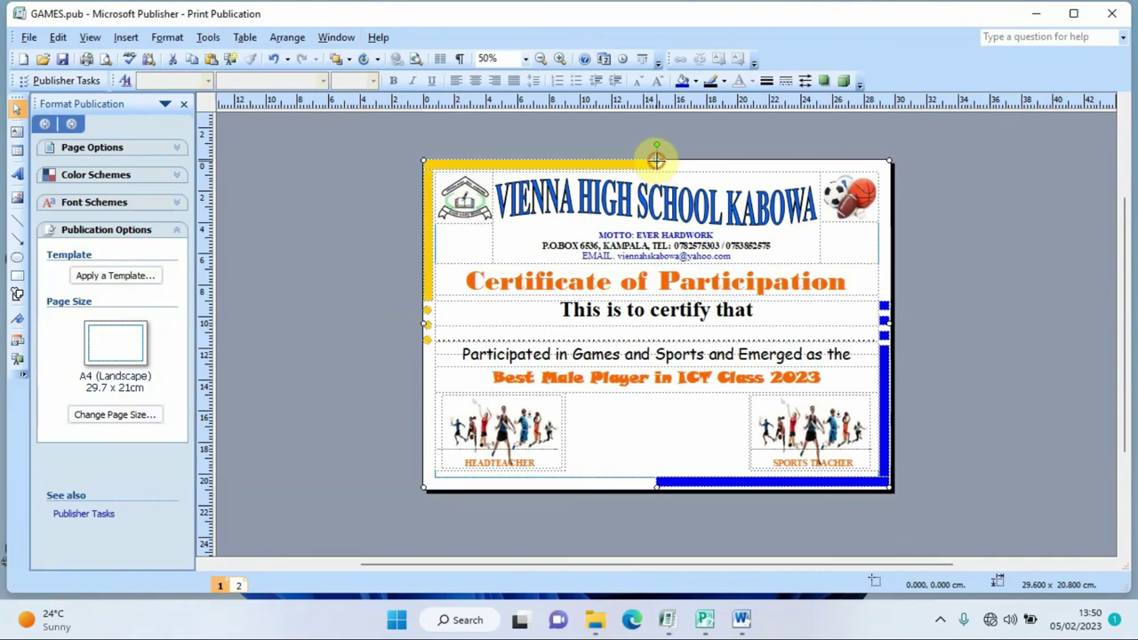
{"action": "left_click_drag", "start_coordinate": [655, 161], "coordinate": [655, 157]}
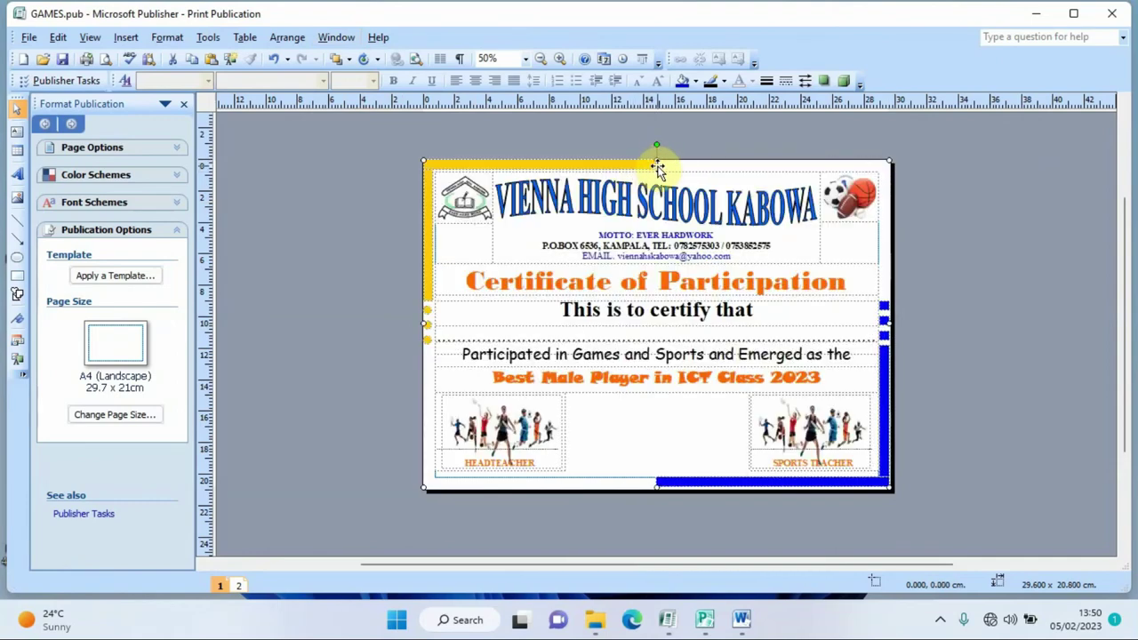
{"action": "left_click_drag", "start_coordinate": [655, 158], "coordinate": [656, 165]}
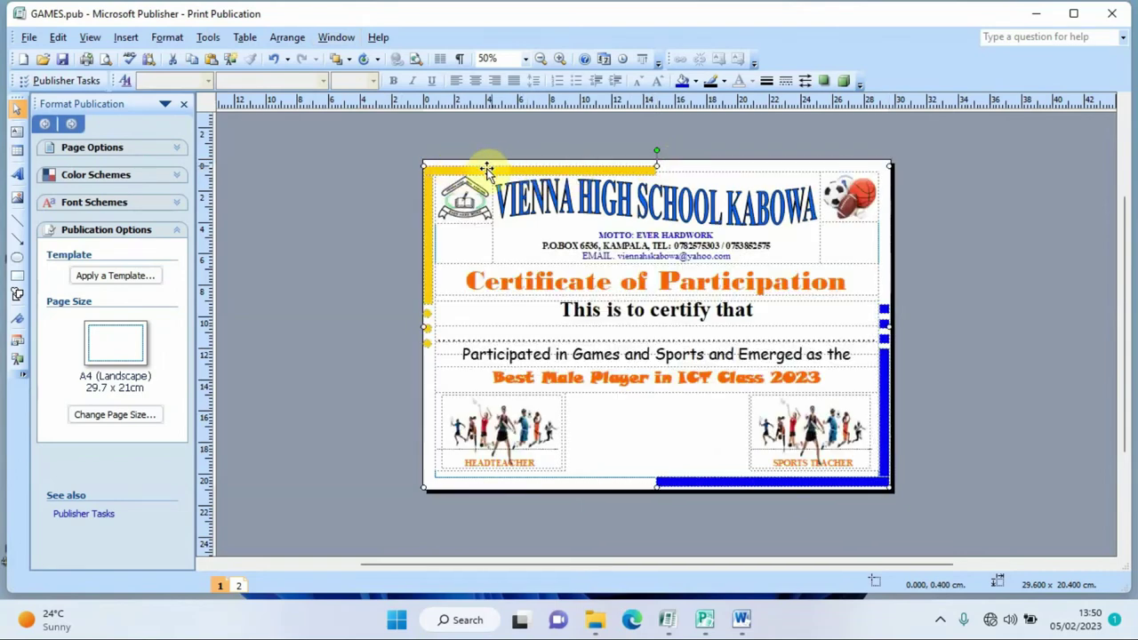
{"action": "left_click", "coordinate": [469, 191]}
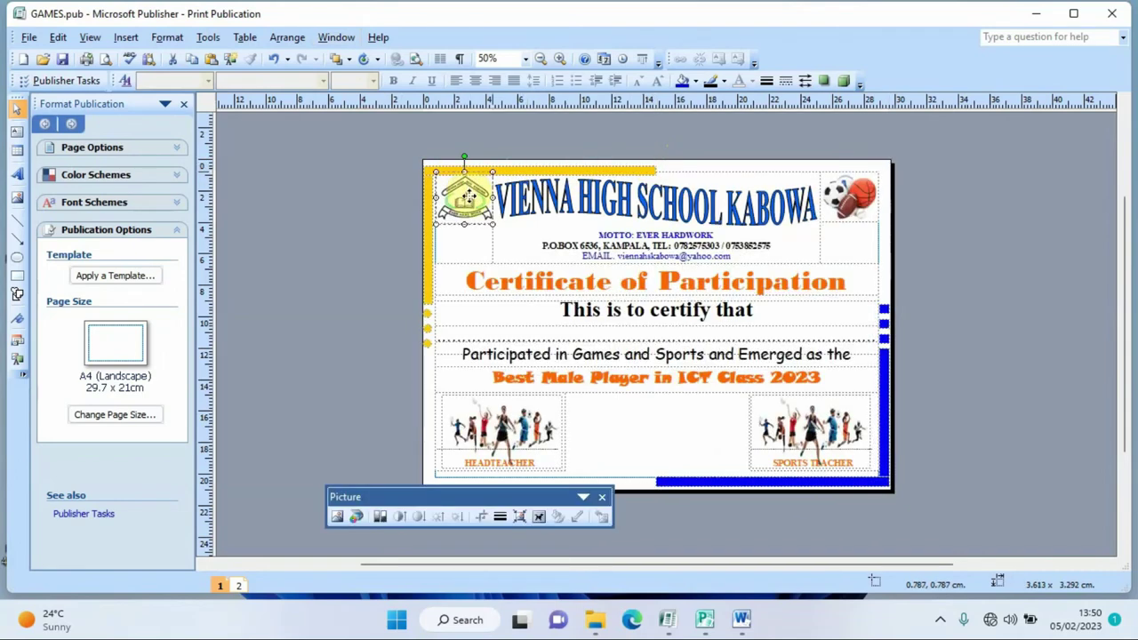
{"action": "left_click_drag", "start_coordinate": [469, 198], "coordinate": [469, 208]}
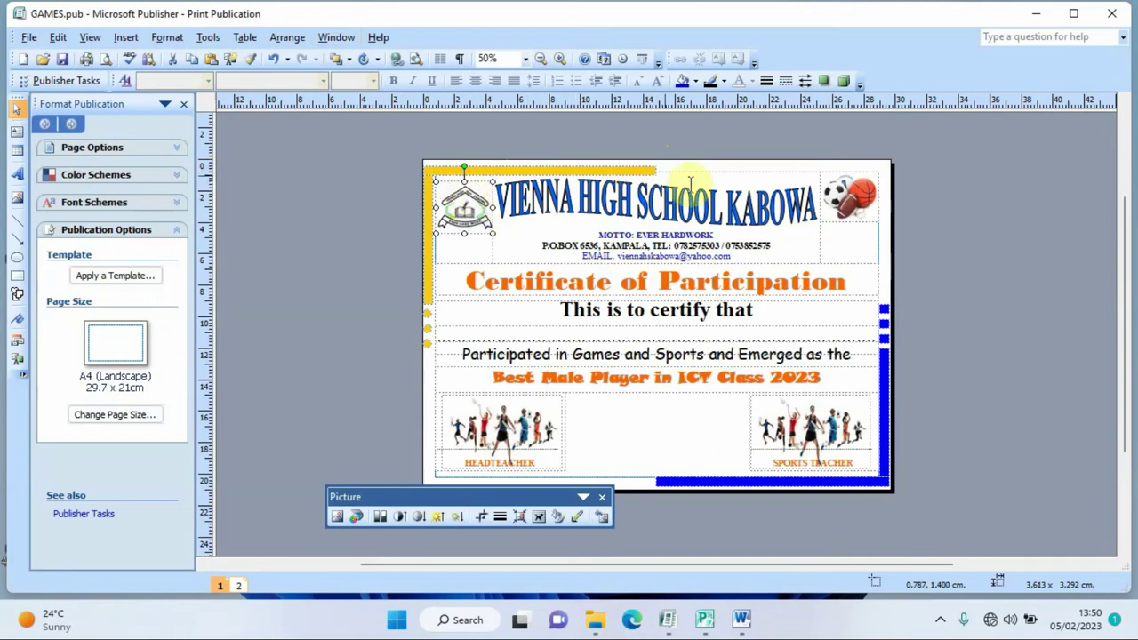
{"action": "left_click", "coordinate": [833, 194]}
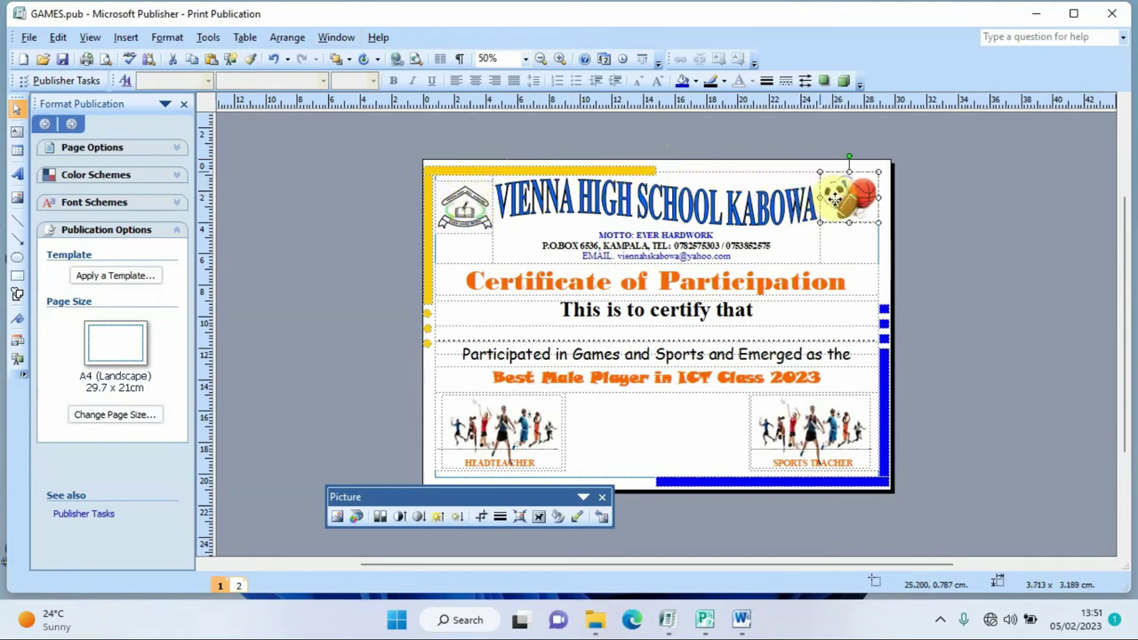
{"action": "left_click_drag", "start_coordinate": [849, 169], "coordinate": [850, 174]}
{"action": "left_click_drag", "start_coordinate": [847, 224], "coordinate": [849, 230]}
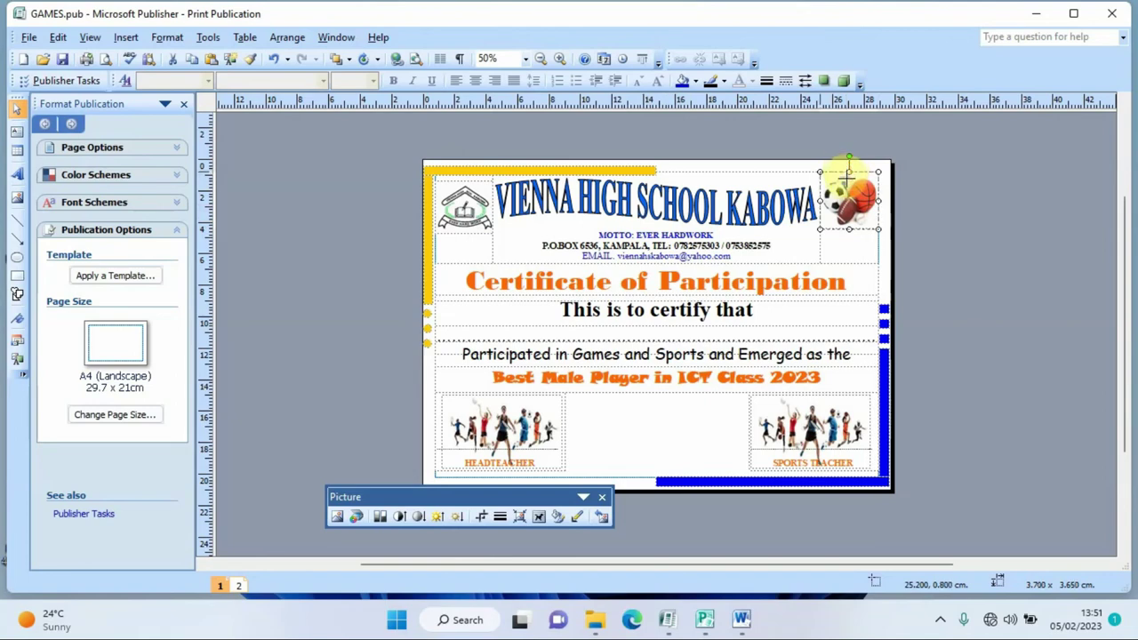
{"action": "left_click_drag", "start_coordinate": [849, 173], "coordinate": [849, 177]}
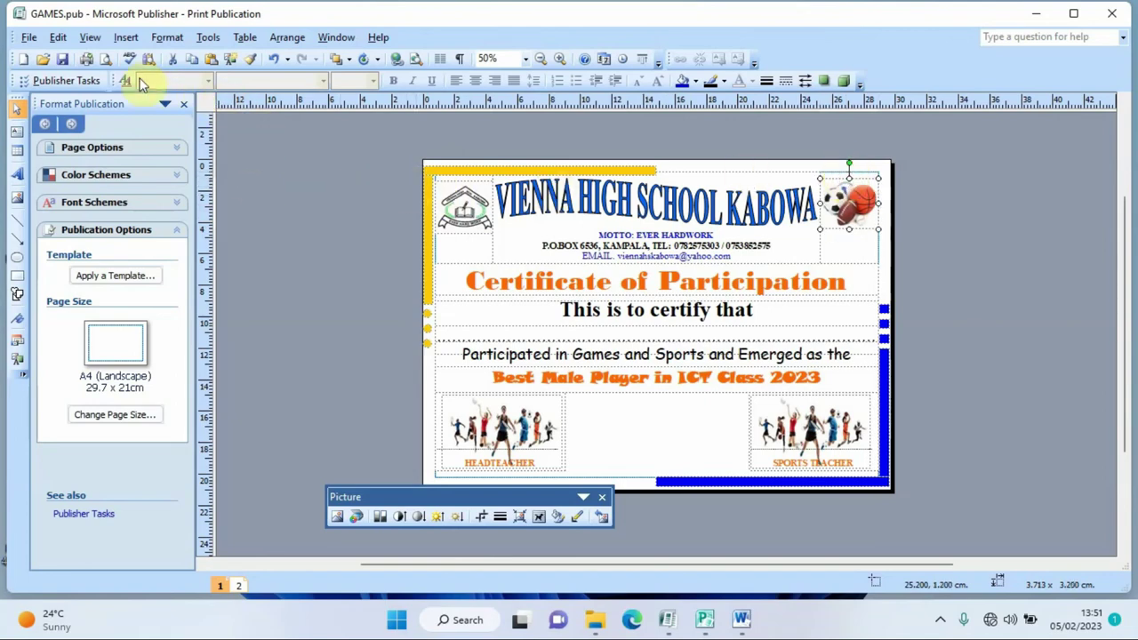
- Recheck the certificate in print preview, close the picture tools and go to page 2
{"action": "left_click", "coordinate": [106, 59]}
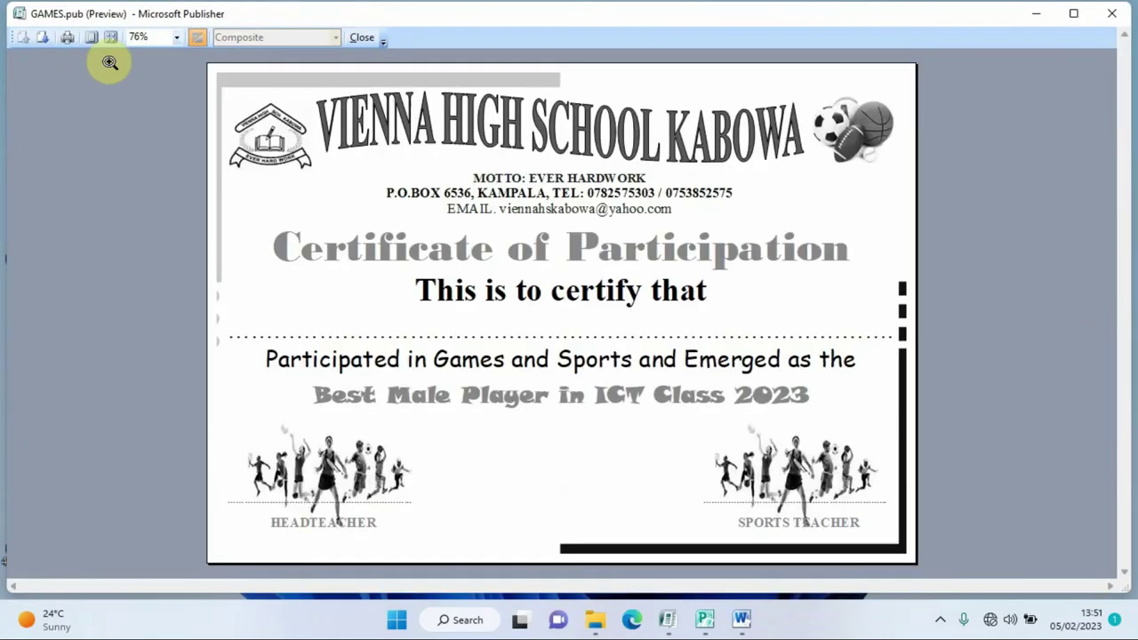
{"action": "left_click", "coordinate": [360, 38]}
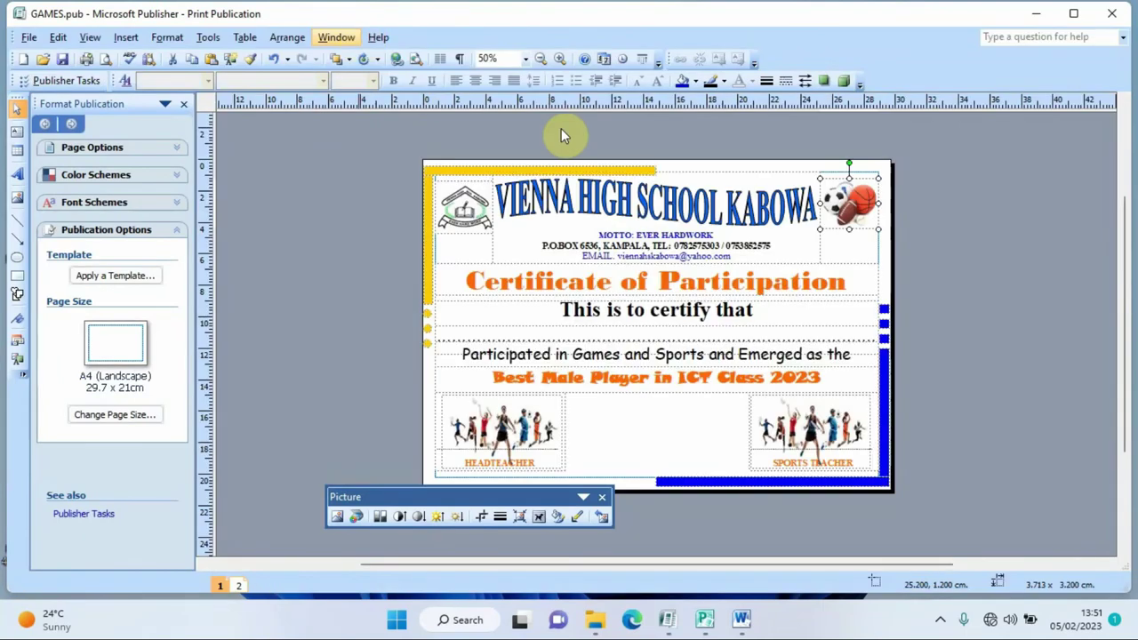
{"action": "left_click", "coordinate": [603, 498]}
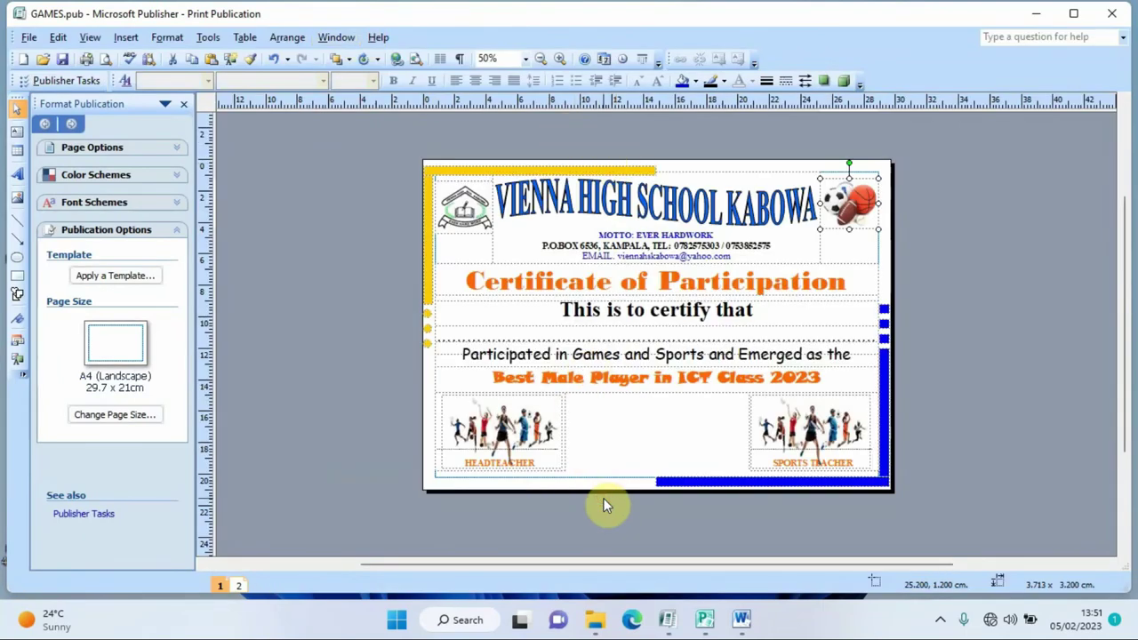
{"action": "left_click", "coordinate": [236, 583]}
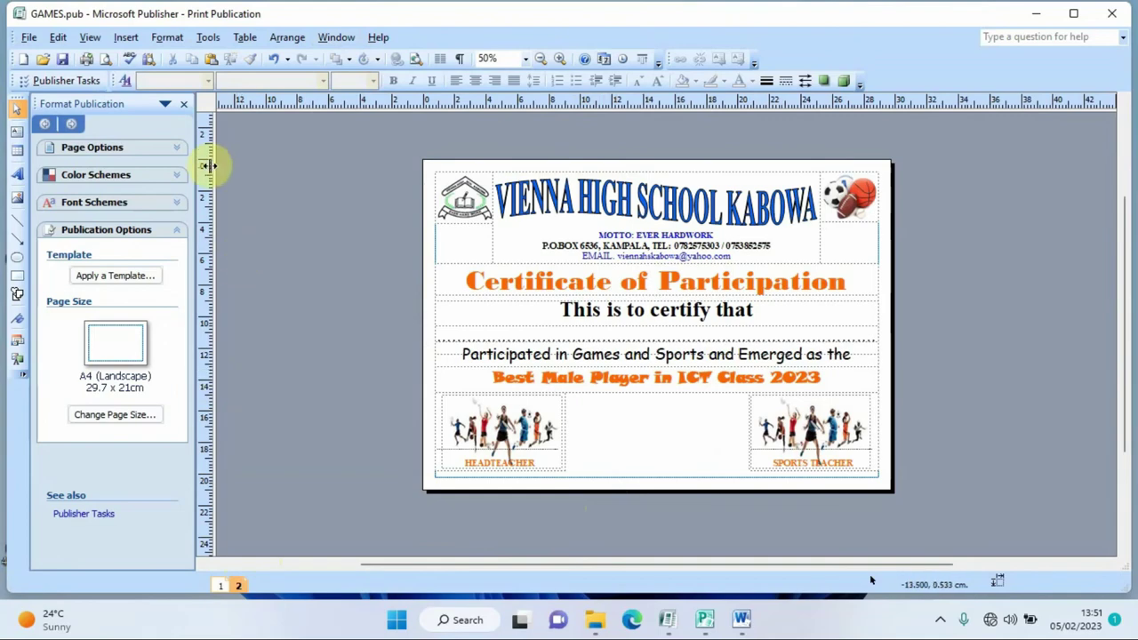
- Draw a page-sized text box on page 2 and give it the Zig Zag BorderArt
{"action": "left_click", "coordinate": [17, 131]}
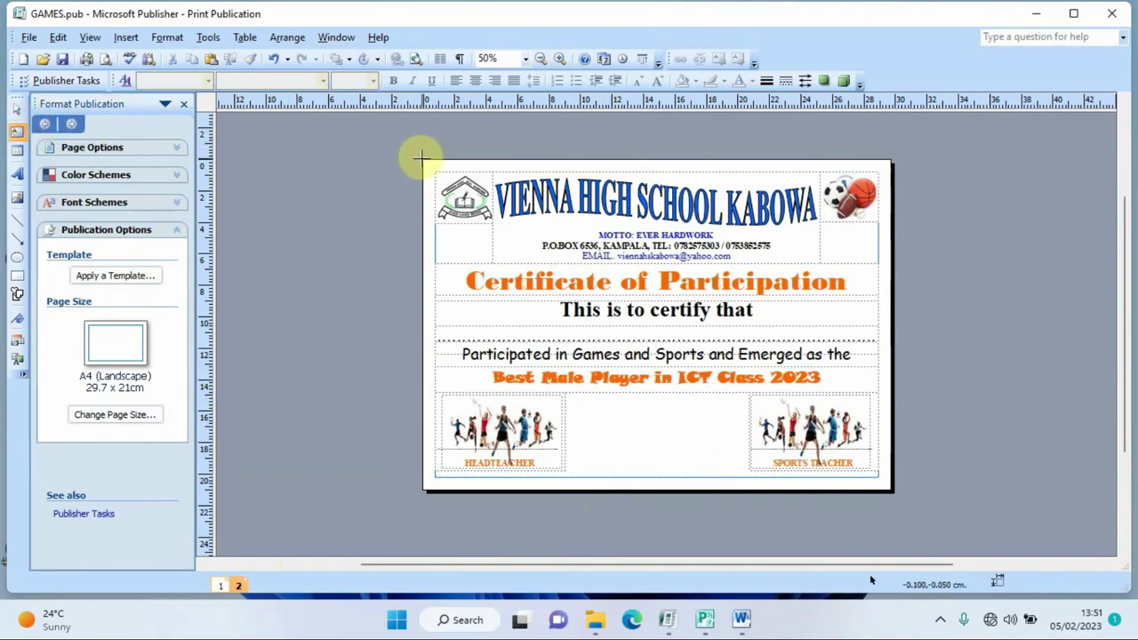
{"action": "left_click_drag", "start_coordinate": [423, 160], "coordinate": [887, 490]}
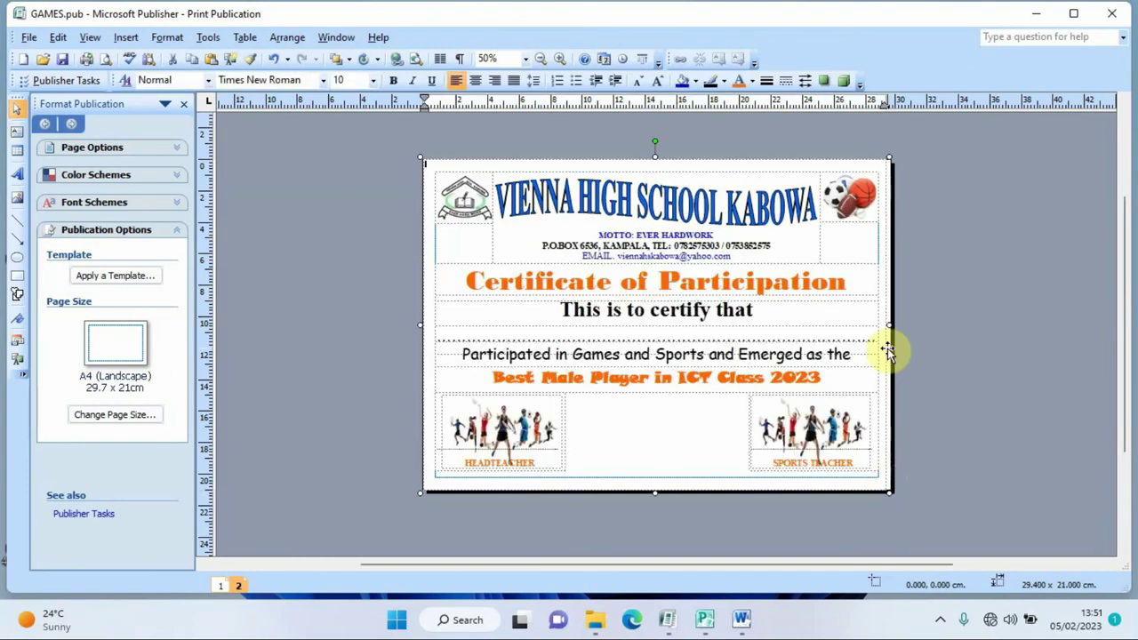
{"action": "left_click", "coordinate": [766, 83]}
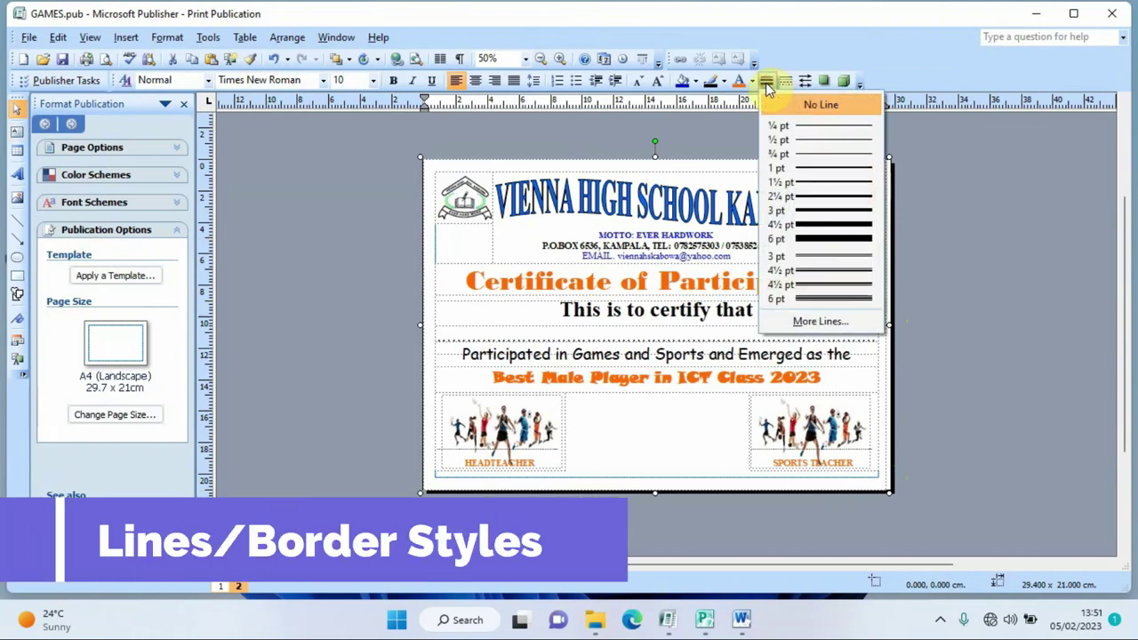
{"action": "left_click", "coordinate": [819, 322]}
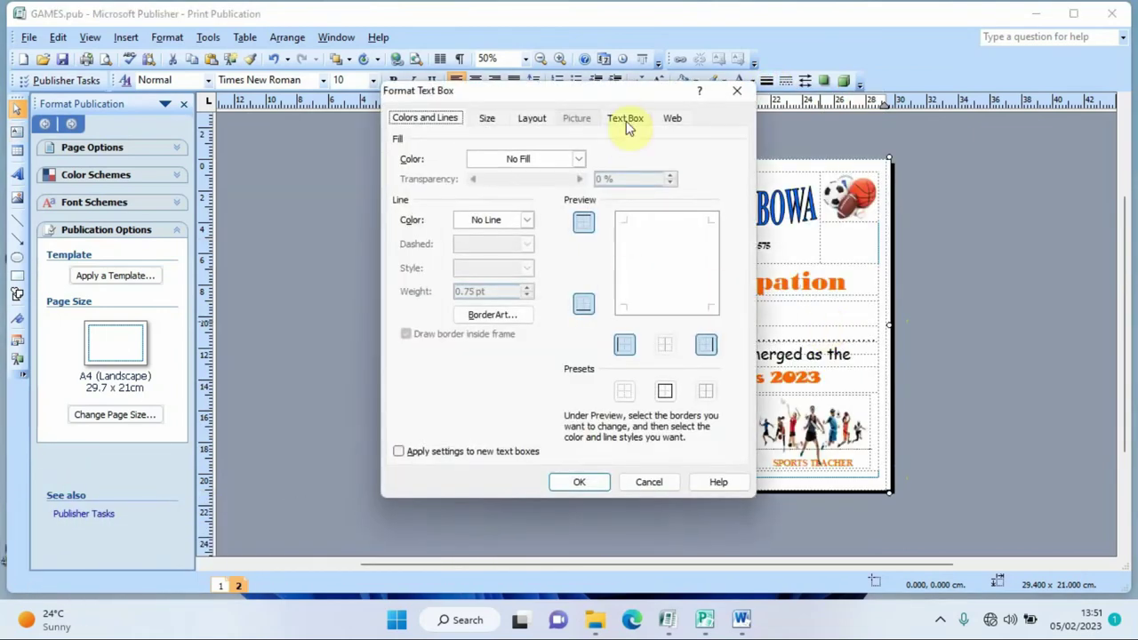
{"action": "left_click_drag", "start_coordinate": [617, 92], "coordinate": [268, 91]}
{"action": "left_click", "coordinate": [145, 312]}
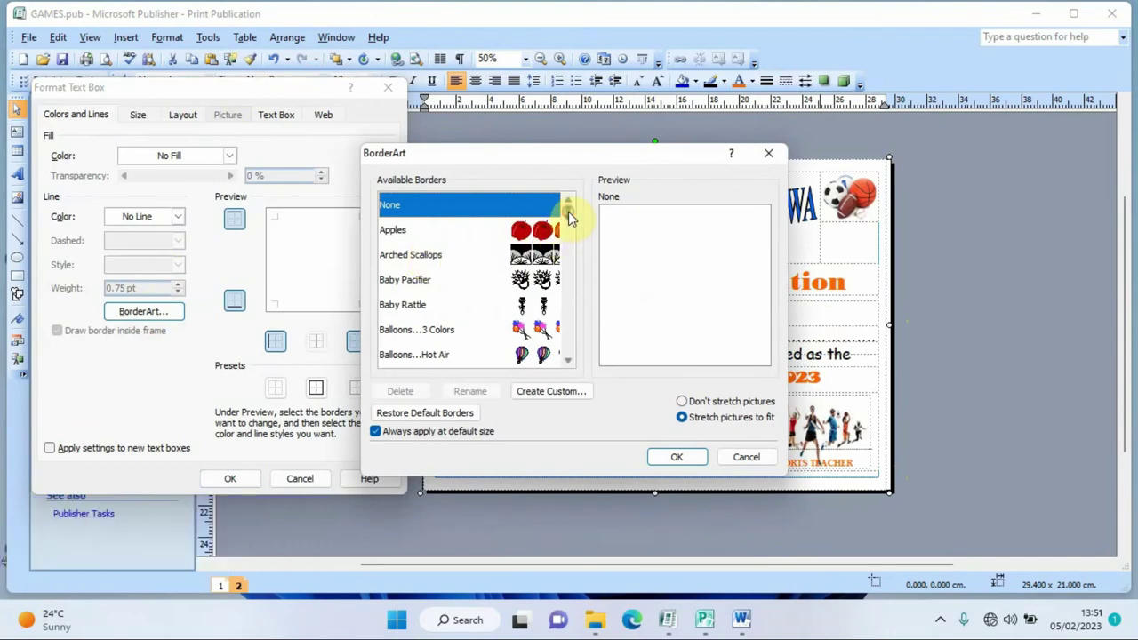
{"action": "left_click_drag", "start_coordinate": [568, 213], "coordinate": [576, 364]}
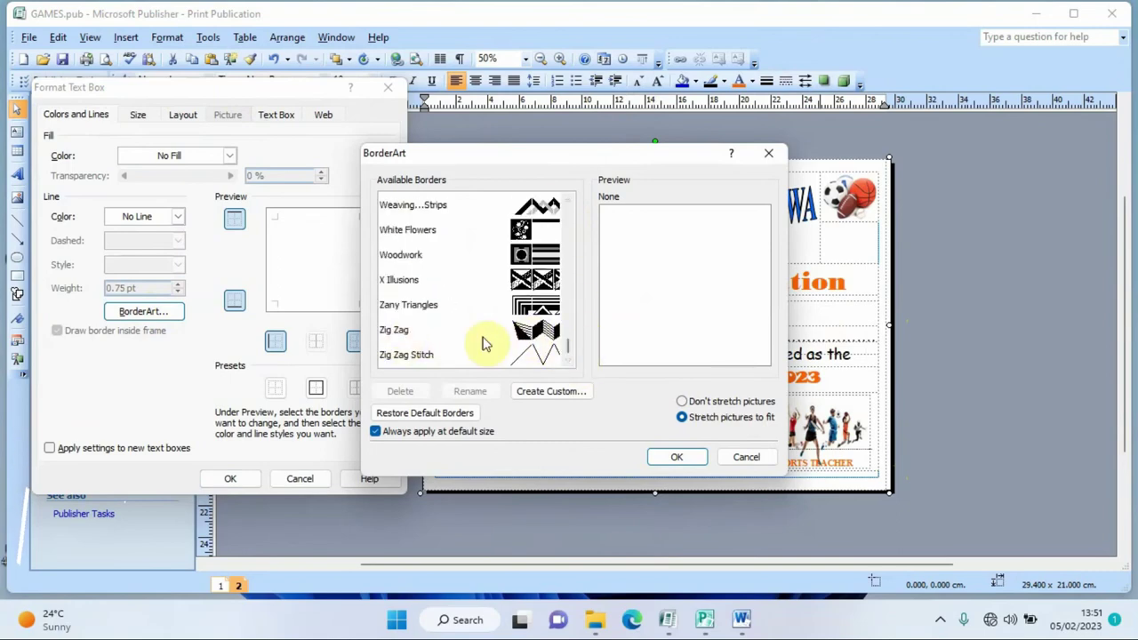
{"action": "left_click", "coordinate": [534, 332]}
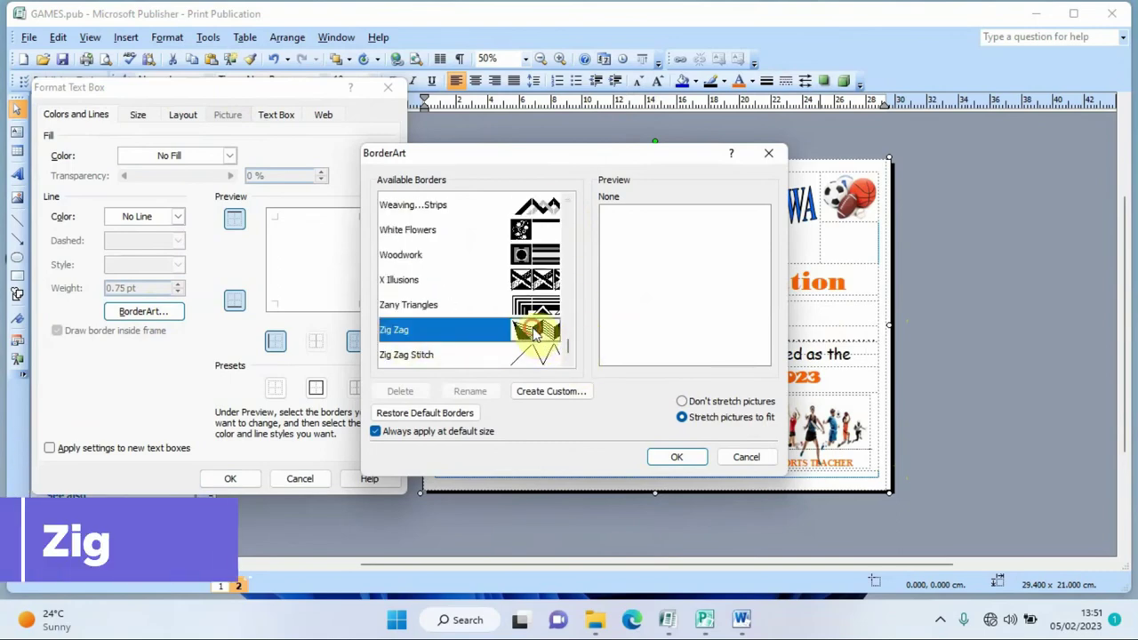
{"action": "left_click", "coordinate": [671, 457]}
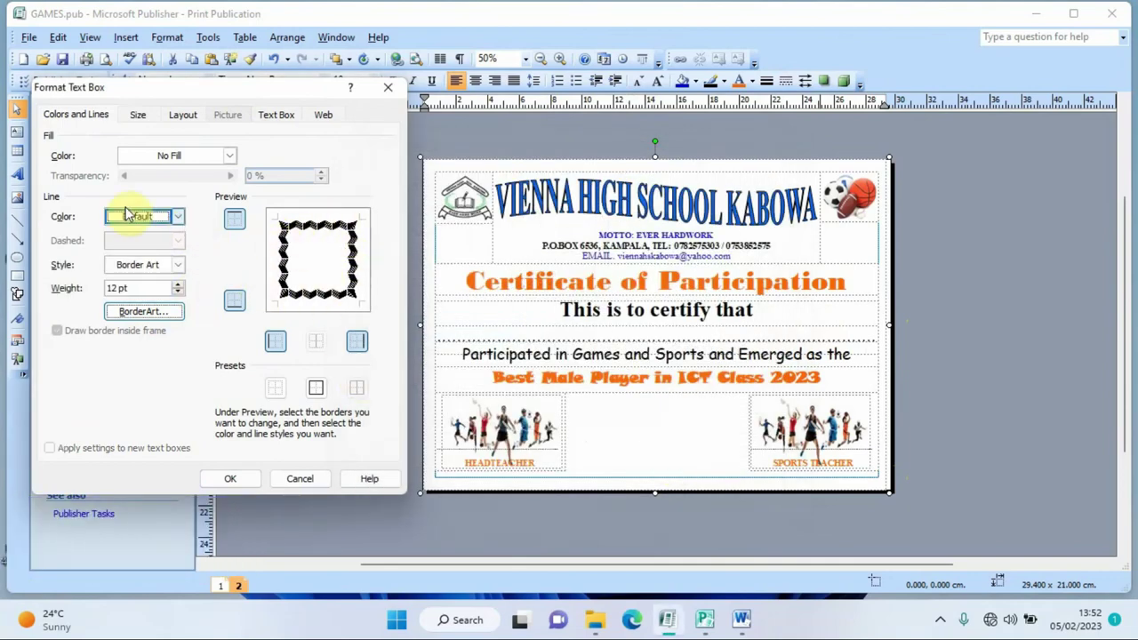
- Colour the zig-zag border bright green and apply it
{"action": "left_click", "coordinate": [179, 217]}
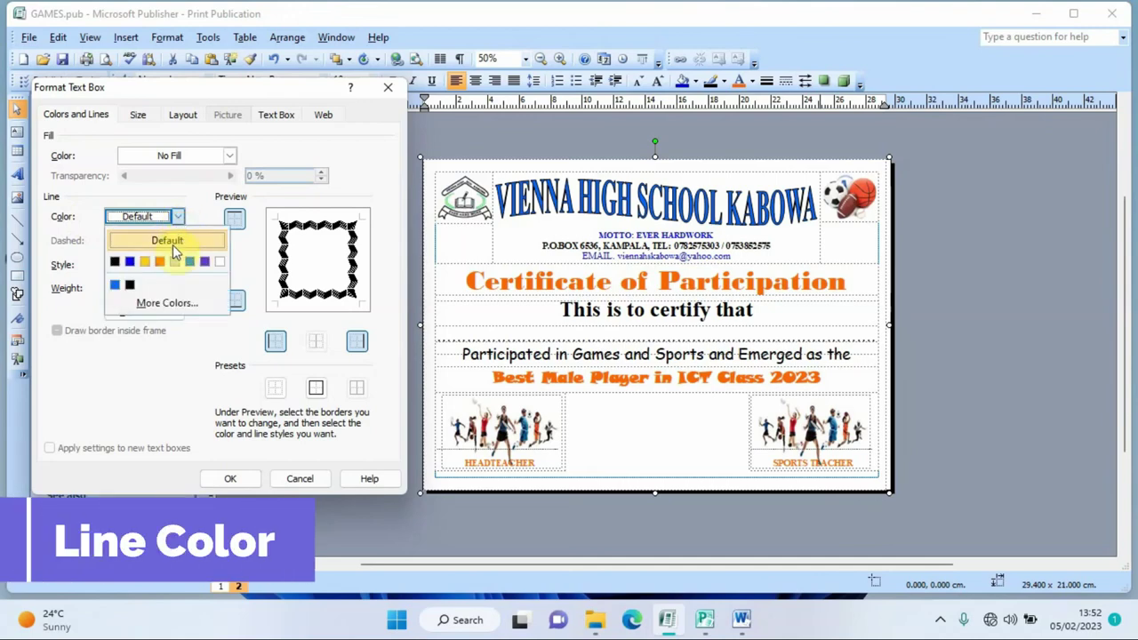
{"action": "left_click", "coordinate": [162, 302]}
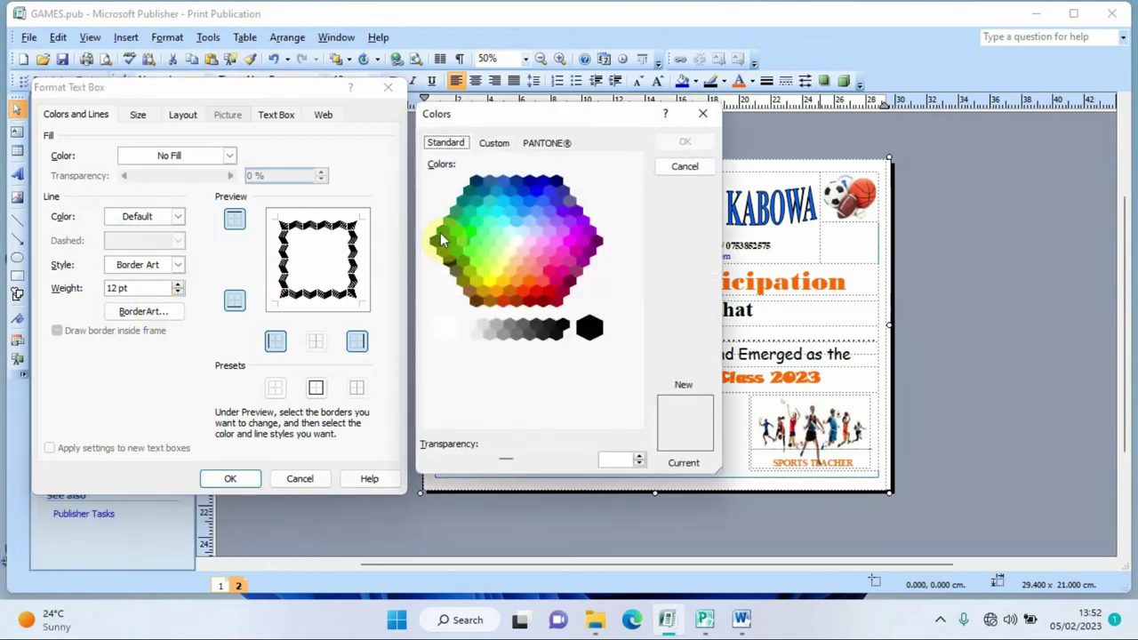
{"action": "left_click", "coordinate": [462, 221]}
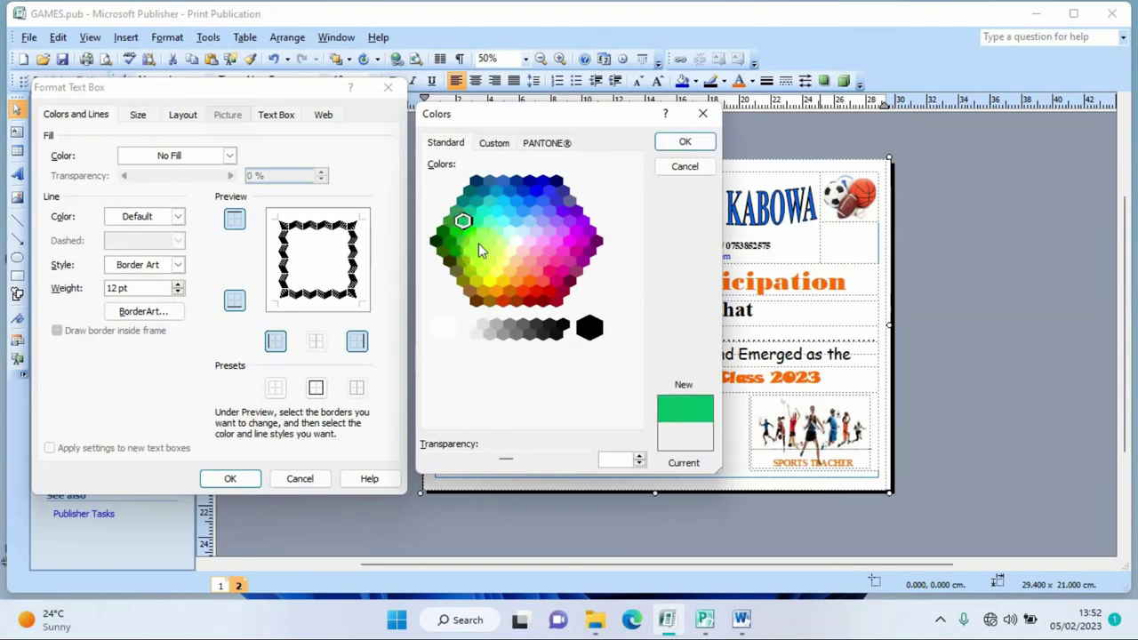
{"action": "left_click", "coordinate": [456, 231]}
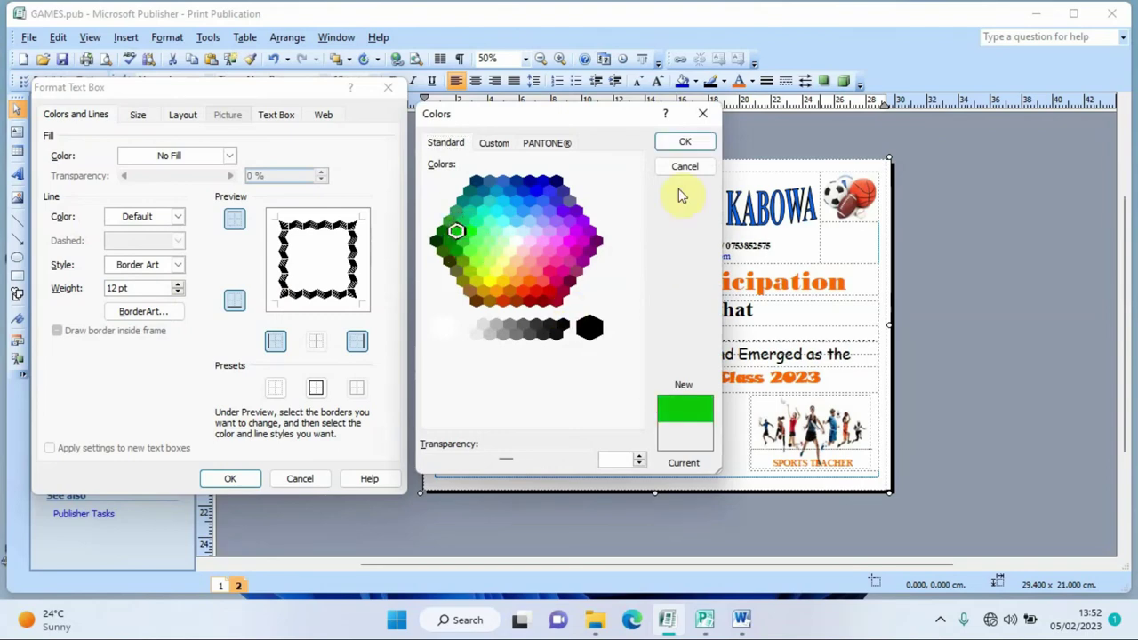
{"action": "left_click", "coordinate": [682, 142]}
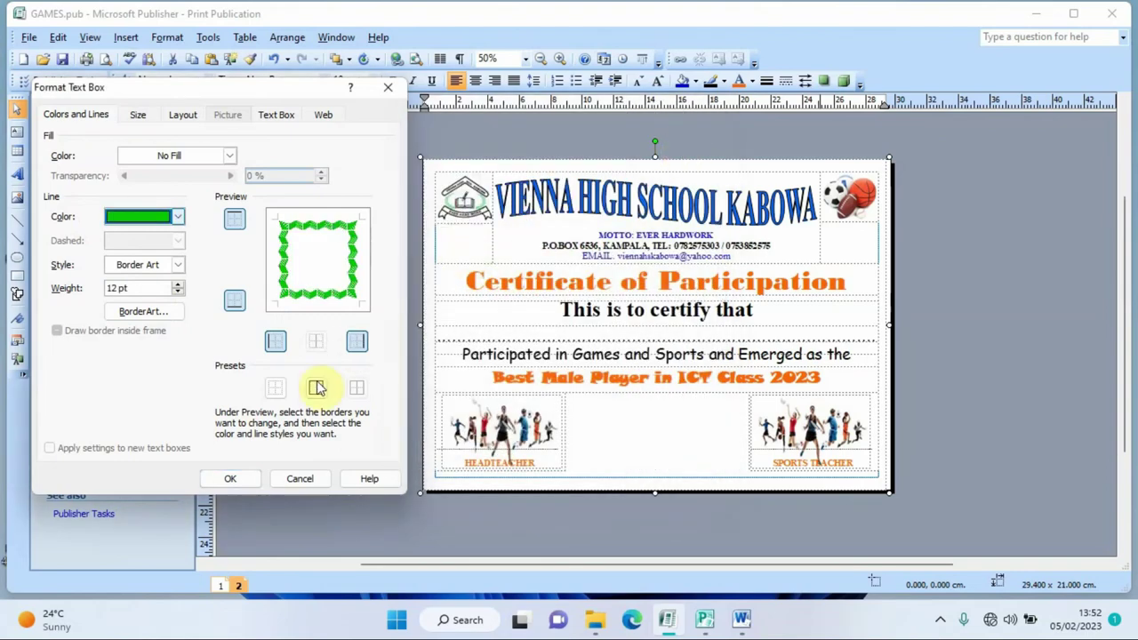
{"action": "left_click", "coordinate": [230, 478]}
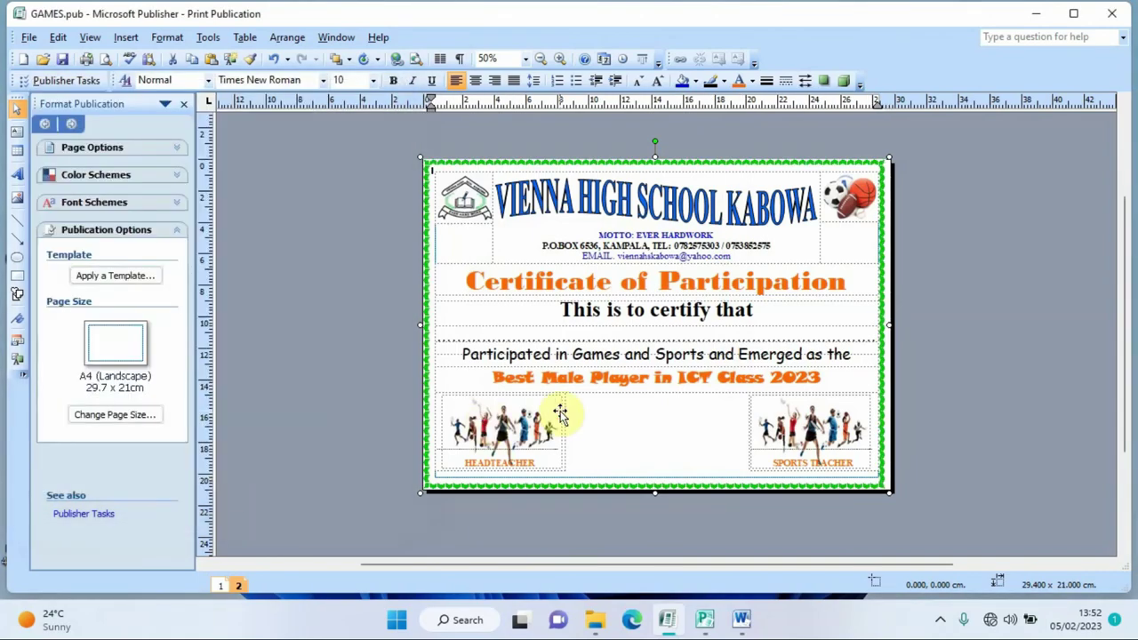
{"action": "left_click", "coordinate": [560, 60]}
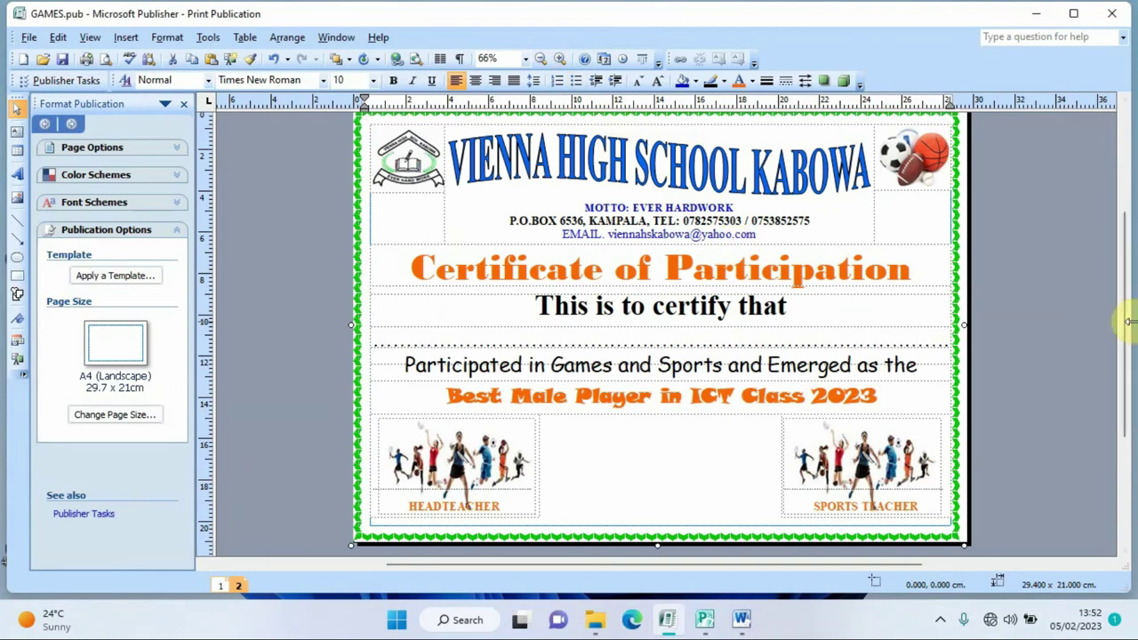
{"action": "left_click_drag", "start_coordinate": [1120, 330], "coordinate": [1129, 331]}
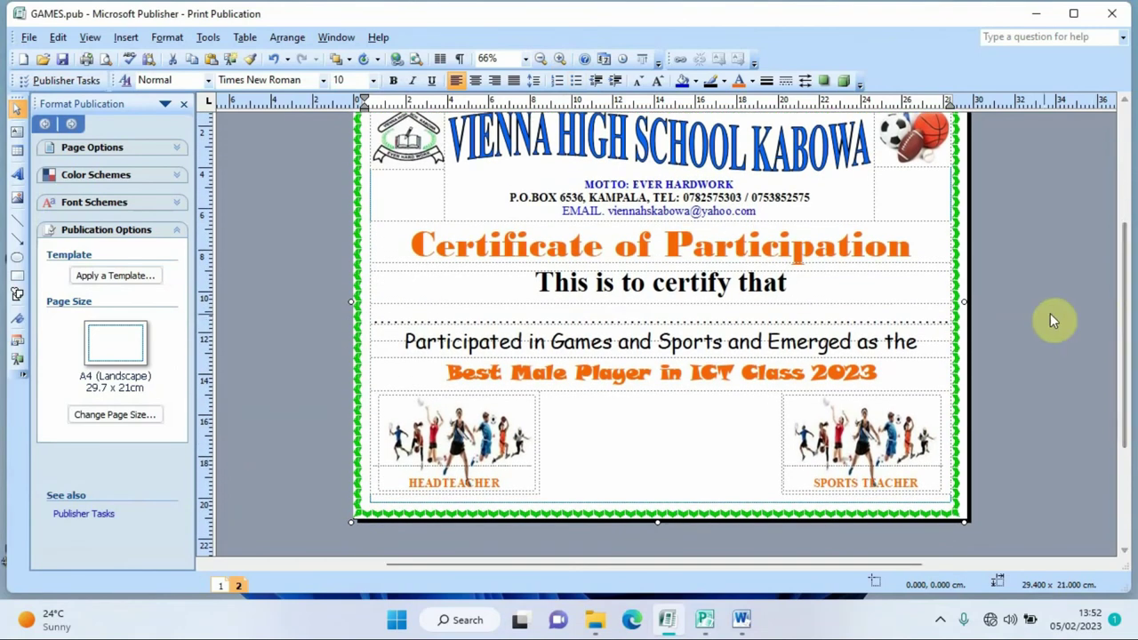
{"action": "double_click", "coordinate": [958, 306]}
{"action": "left_click", "coordinate": [470, 292]}
{"action": "left_click", "coordinate": [466, 292]}
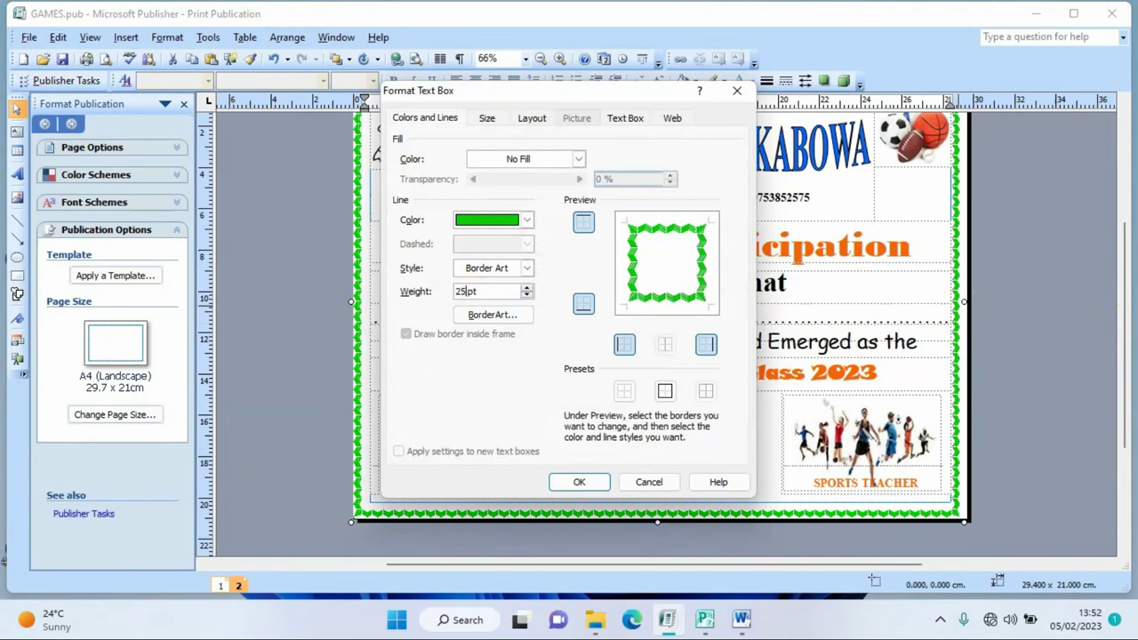
{"action": "type", "text": "25"}
{"action": "left_click", "coordinate": [580, 481]}
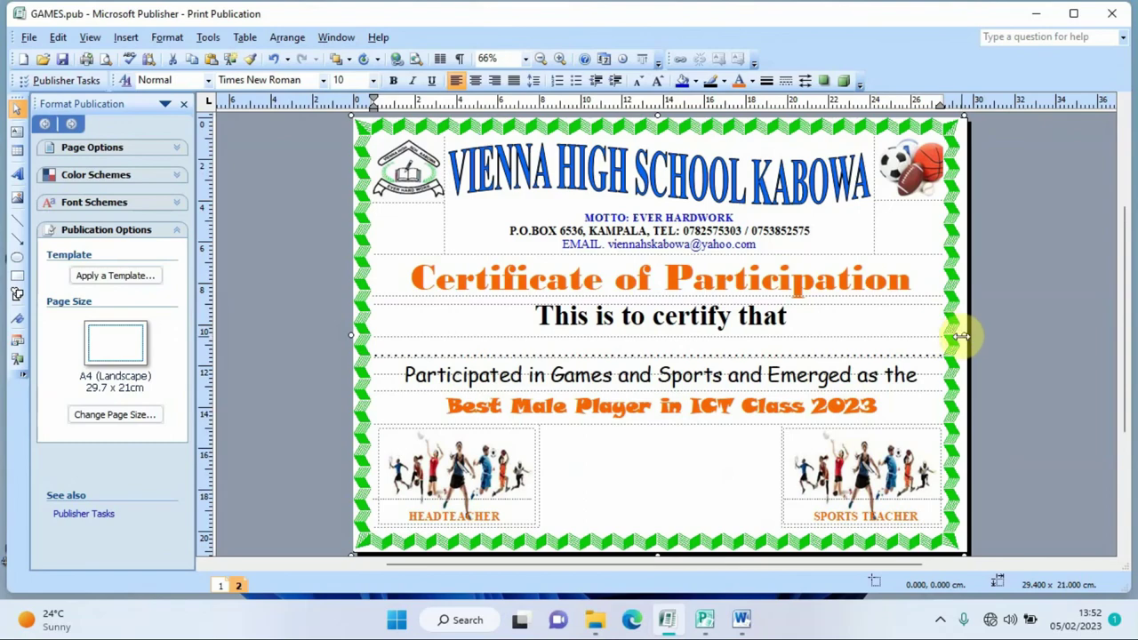
{"action": "left_click", "coordinate": [104, 61]}
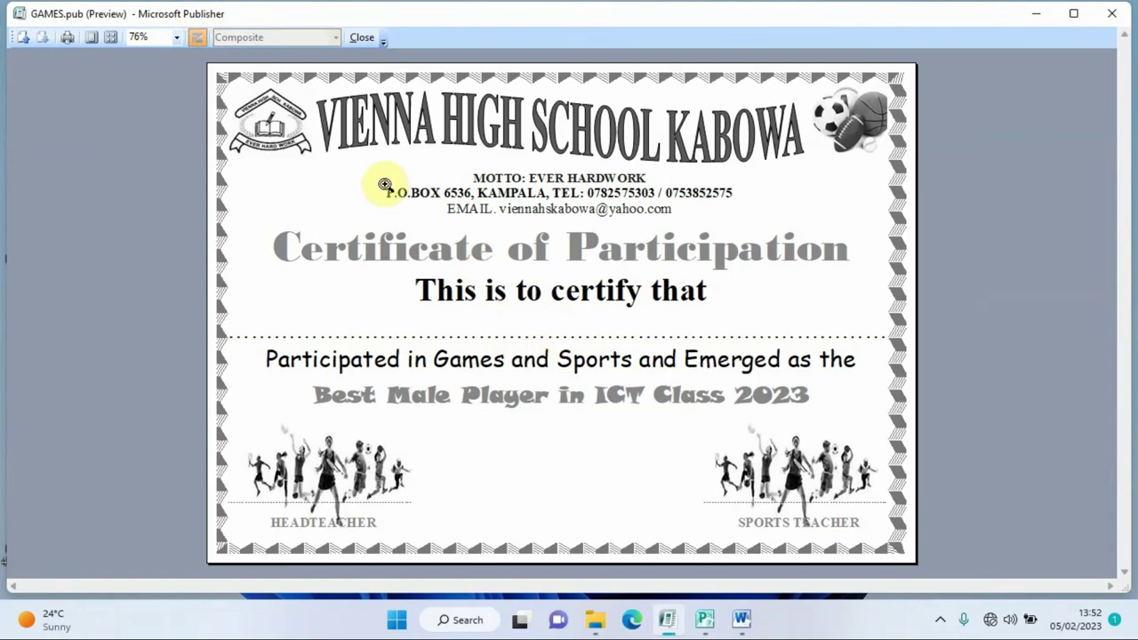
{"action": "left_click", "coordinate": [360, 38]}
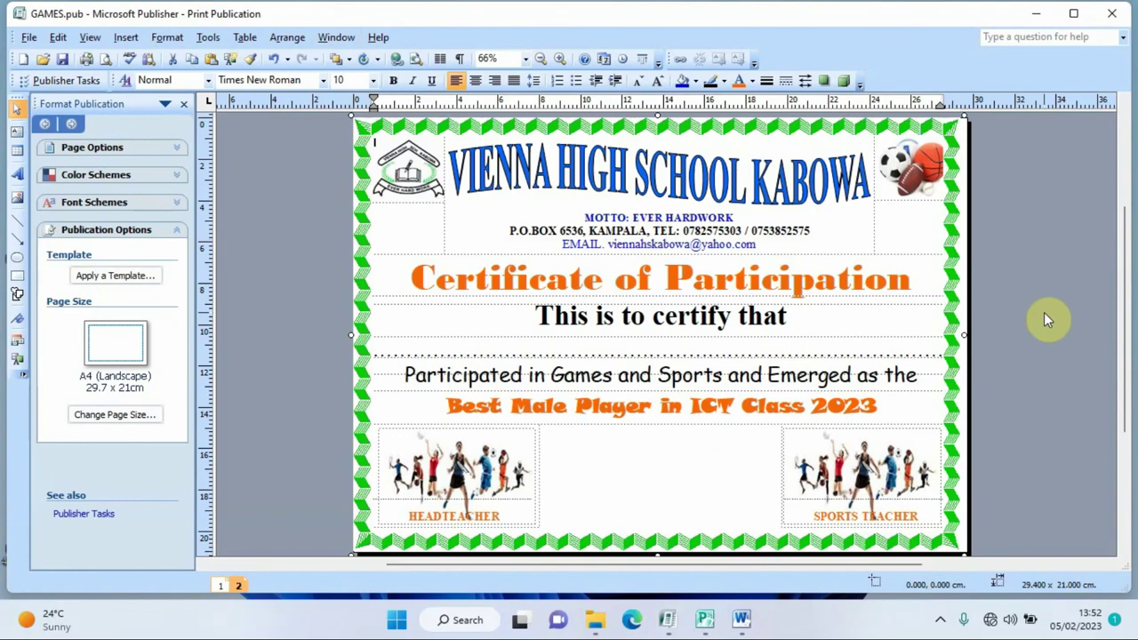
- Save the publication, then quit Publisher keeping the clipboard contents
{"action": "mouse_move", "coordinate": [1123, 326]}
{"action": "left_mouse_down"}
{"action": "mouse_move", "coordinate": [1127, 290]}
{"action": "mouse_move", "coordinate": [1127, 326]}
{"action": "left_mouse_up"}
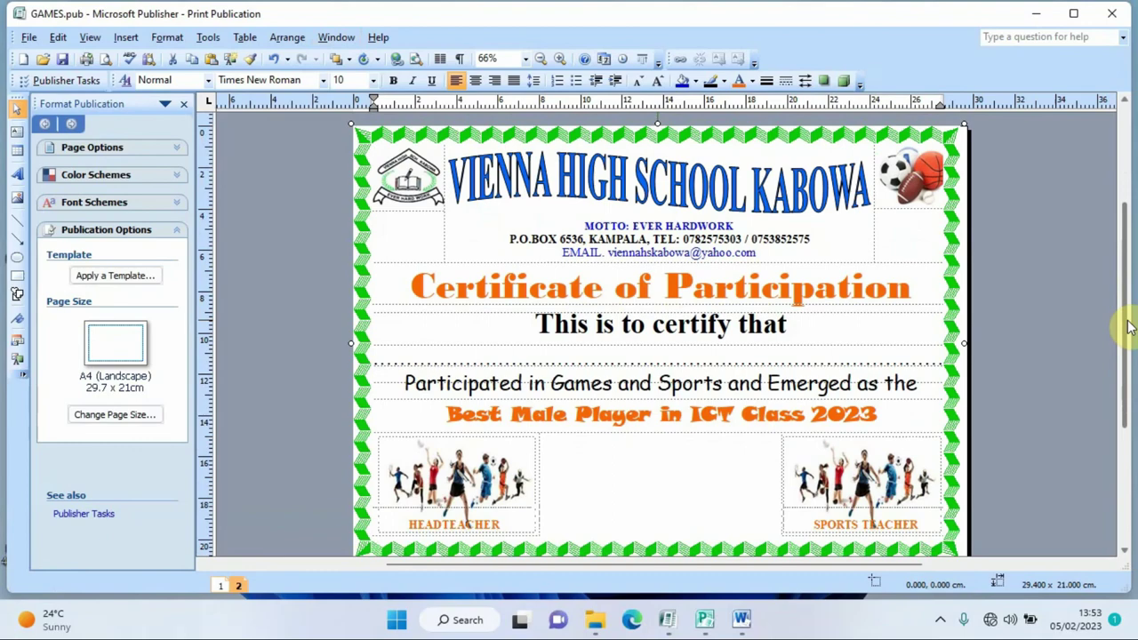
{"action": "left_click", "coordinate": [29, 39]}
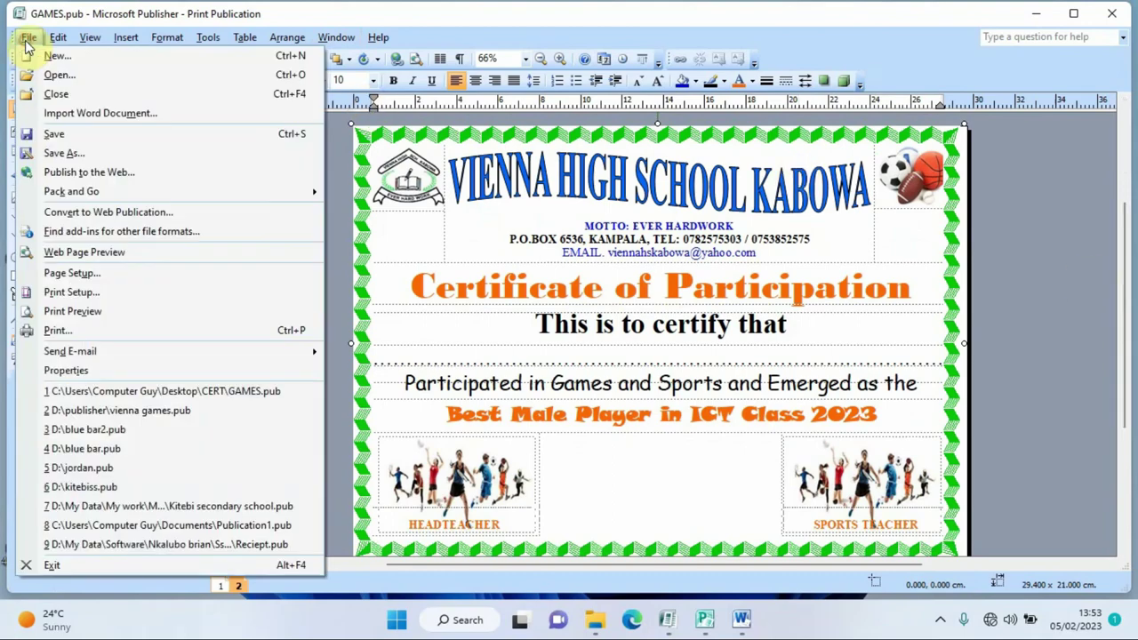
{"action": "left_click", "coordinate": [56, 134]}
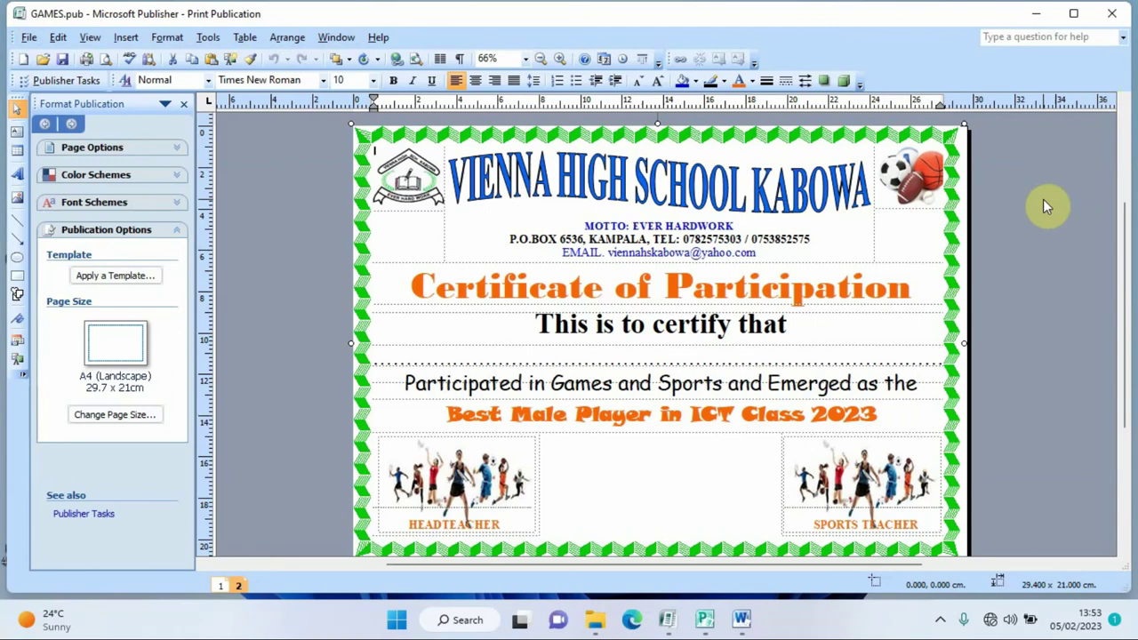
{"action": "left_click", "coordinate": [1110, 20]}
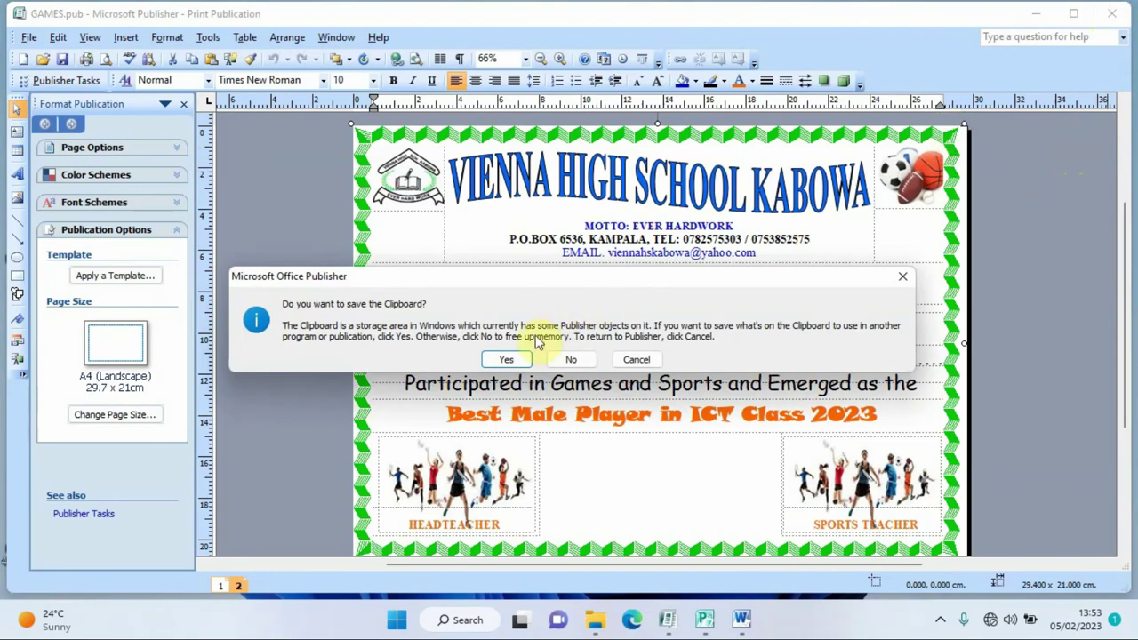
{"action": "left_click", "coordinate": [503, 359]}
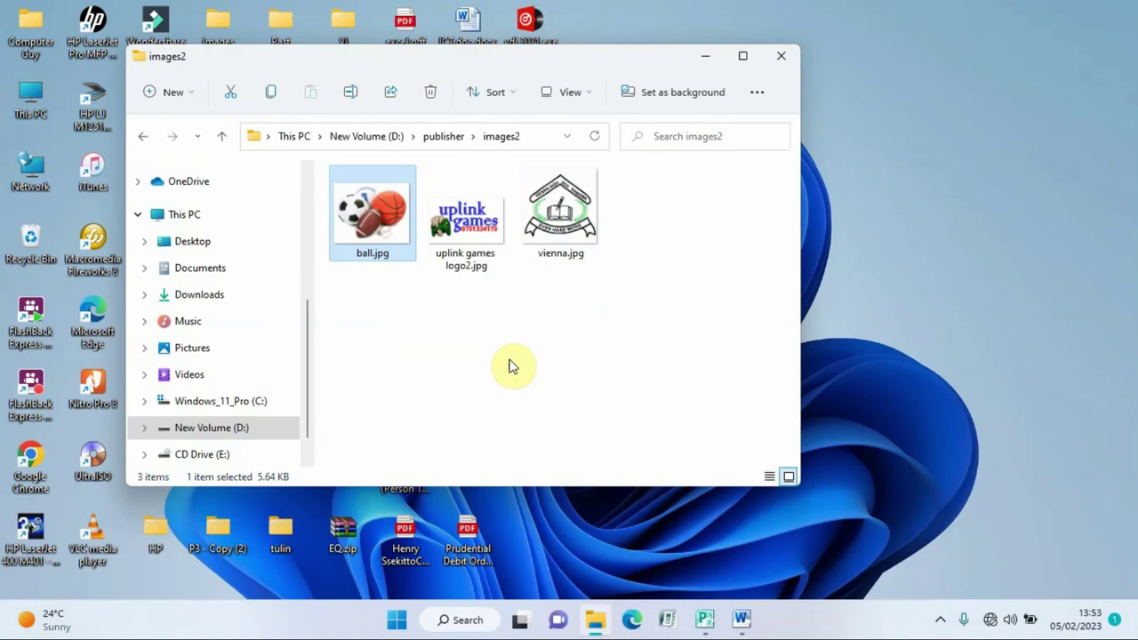
- Minimize the images2 window and open the CERT folder on the desktop
{"action": "left_click", "coordinate": [705, 57]}
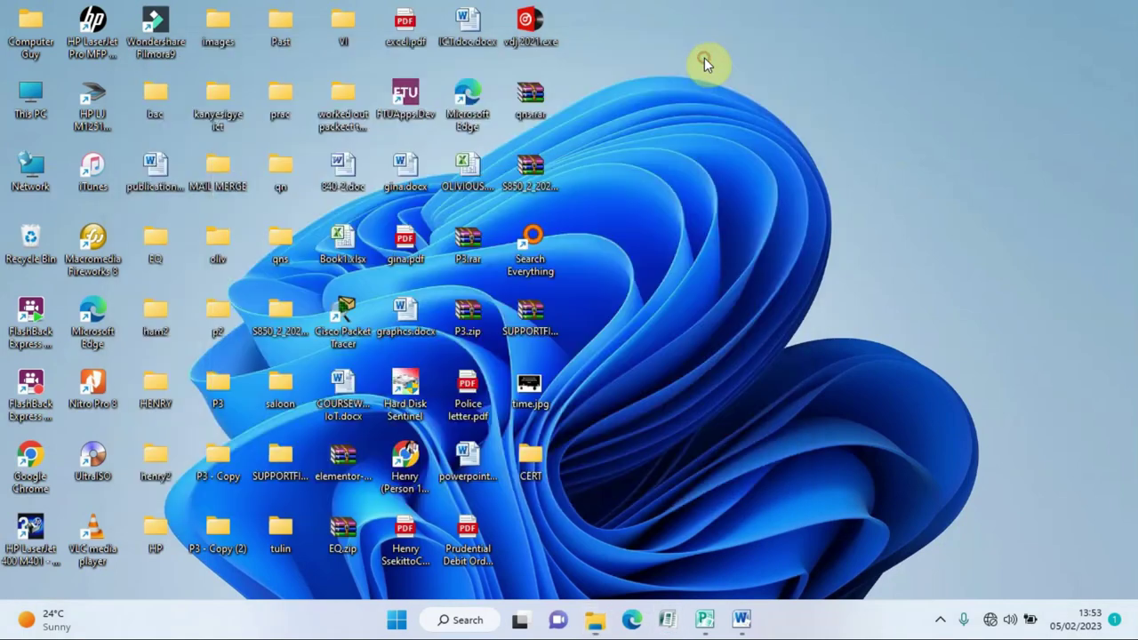
{"action": "right_click", "coordinate": [535, 454]}
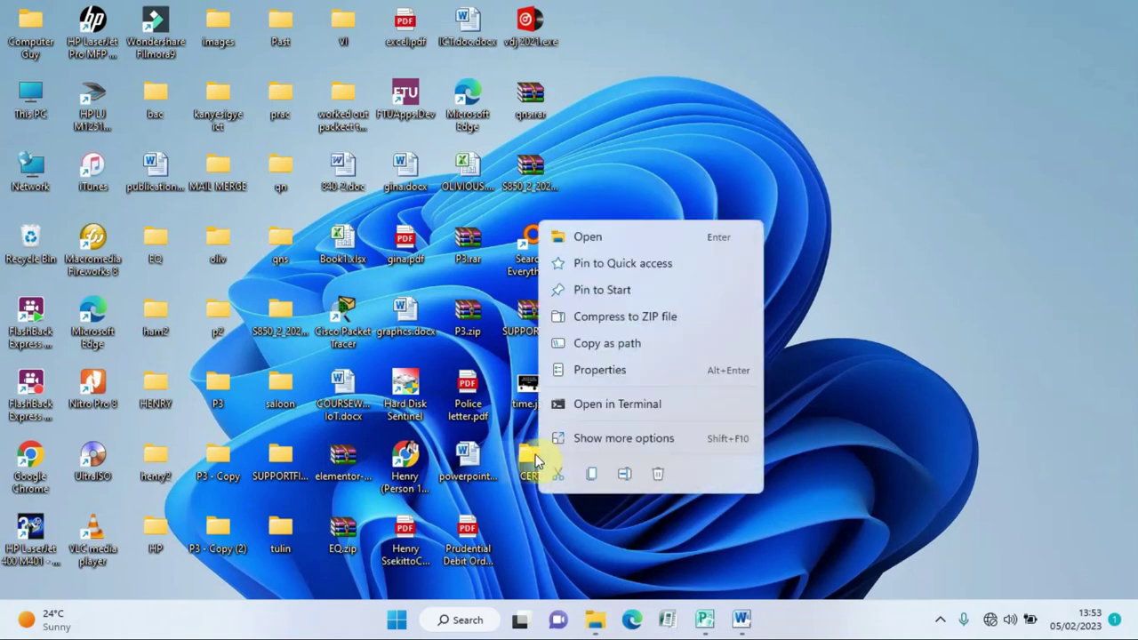
{"action": "left_click", "coordinate": [604, 244]}
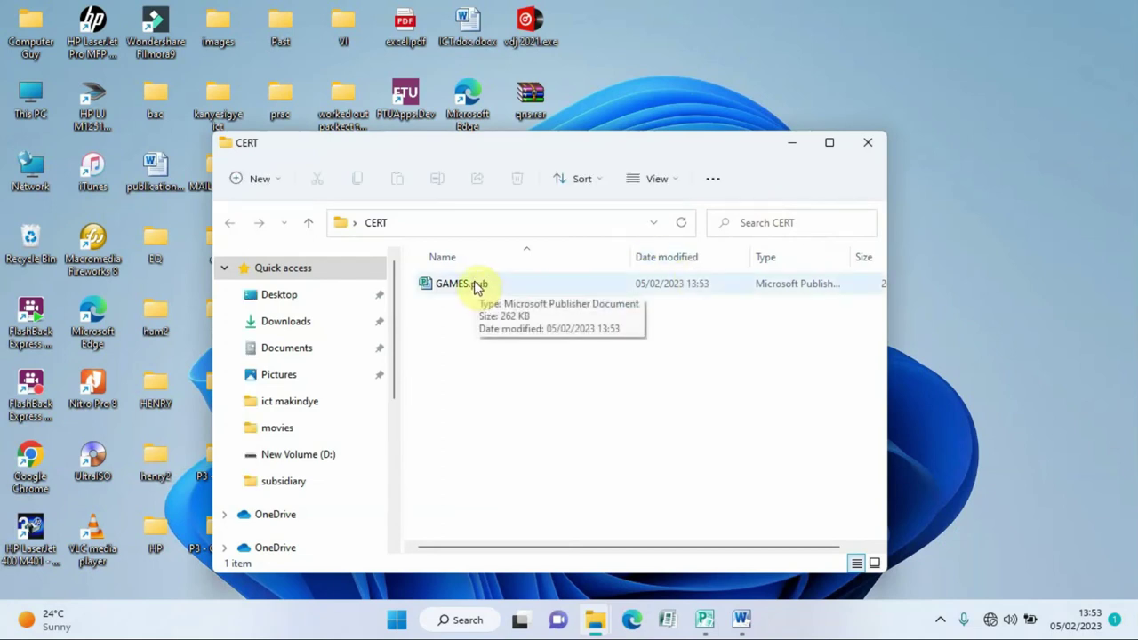
- Open GAMES.pub with Publisher and maximize the Publisher window
{"action": "left_click", "coordinate": [476, 284]}
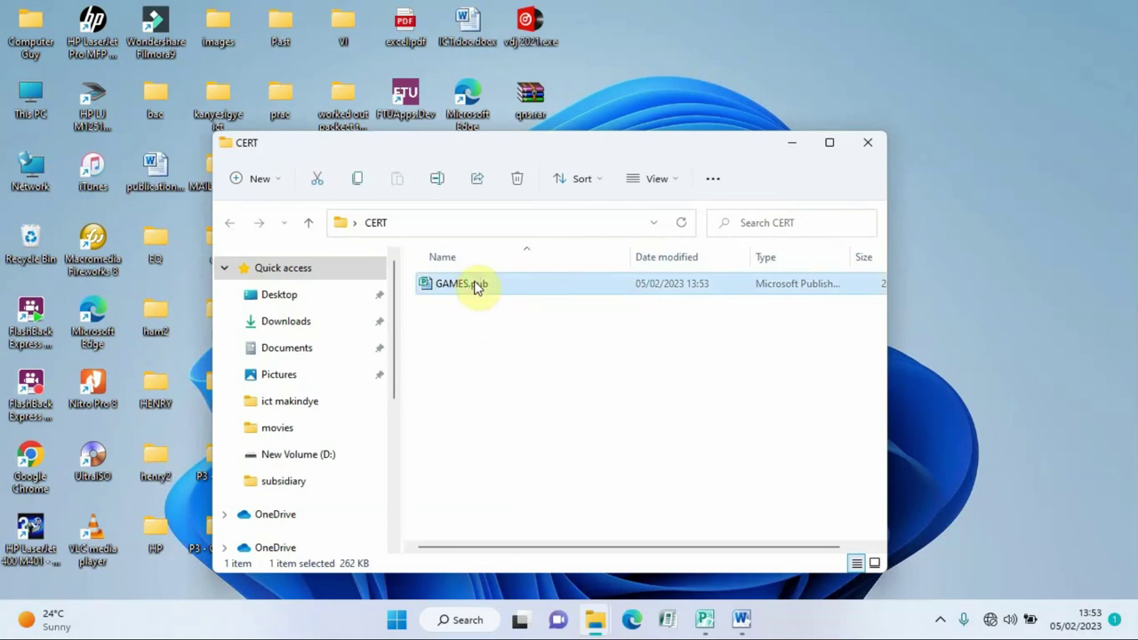
{"action": "right_click", "coordinate": [475, 285]}
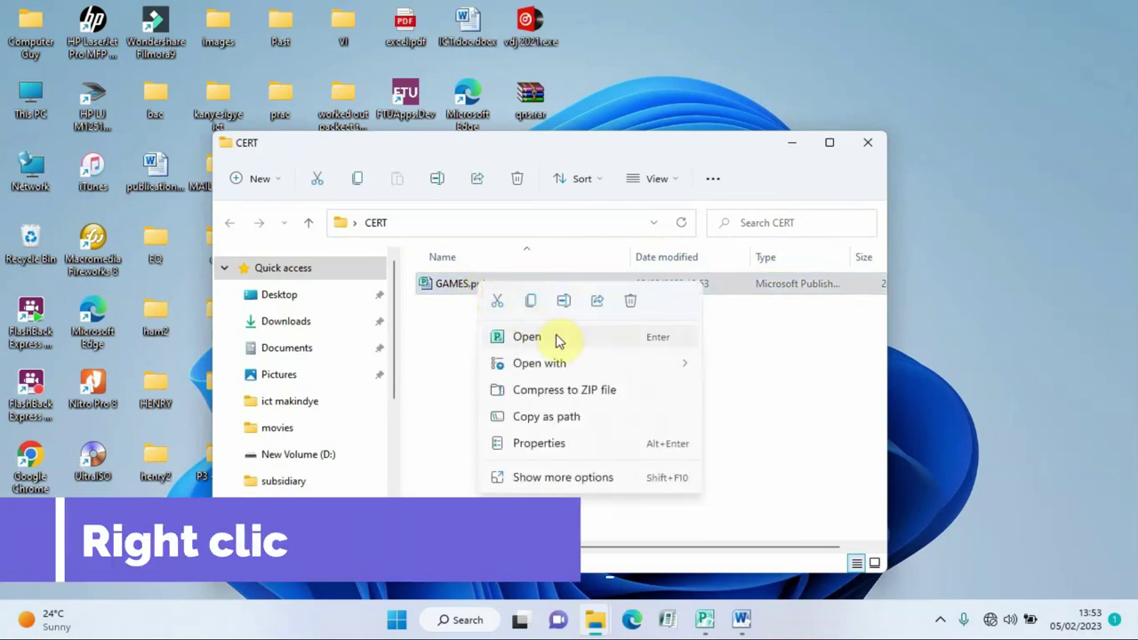
{"action": "mouse_move", "coordinate": [584, 363]}
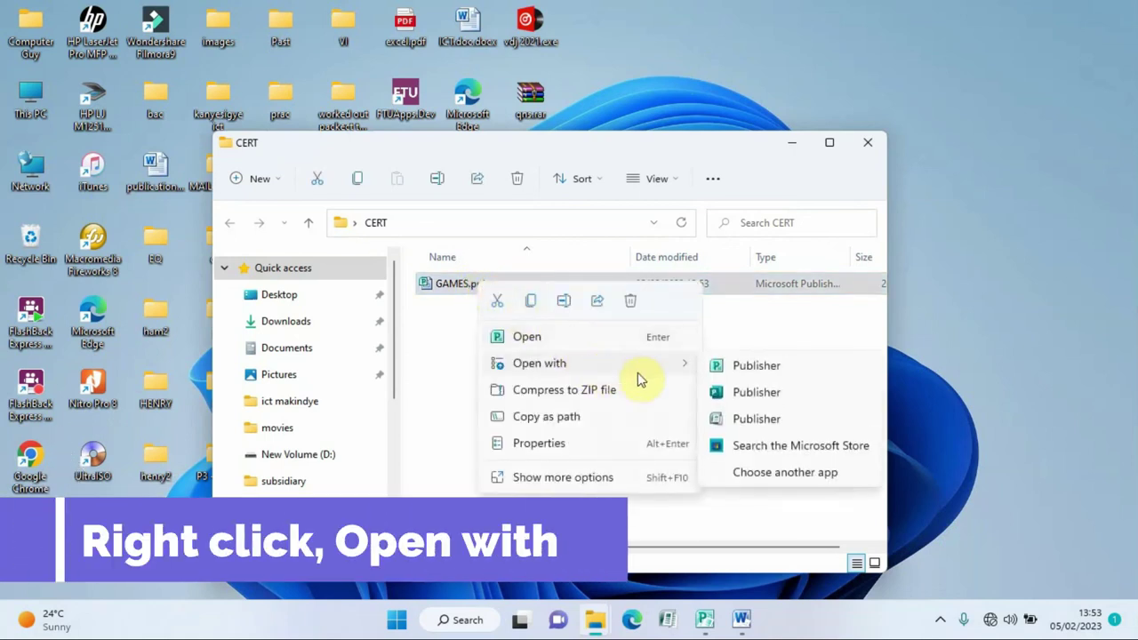
{"action": "left_click", "coordinate": [755, 374]}
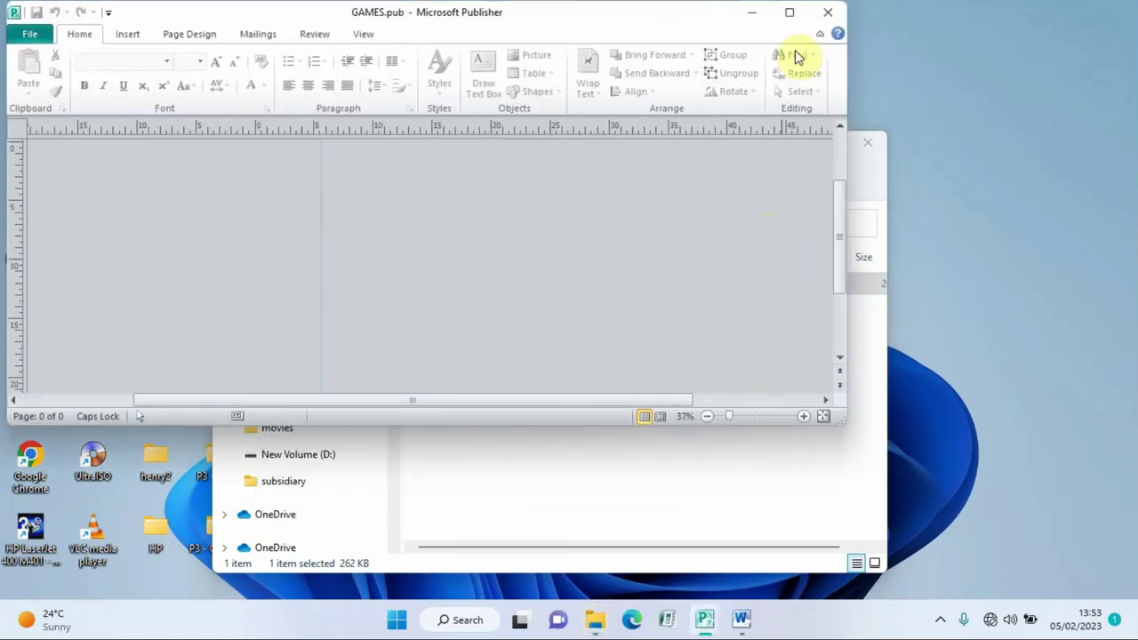
{"action": "left_click", "coordinate": [789, 13]}
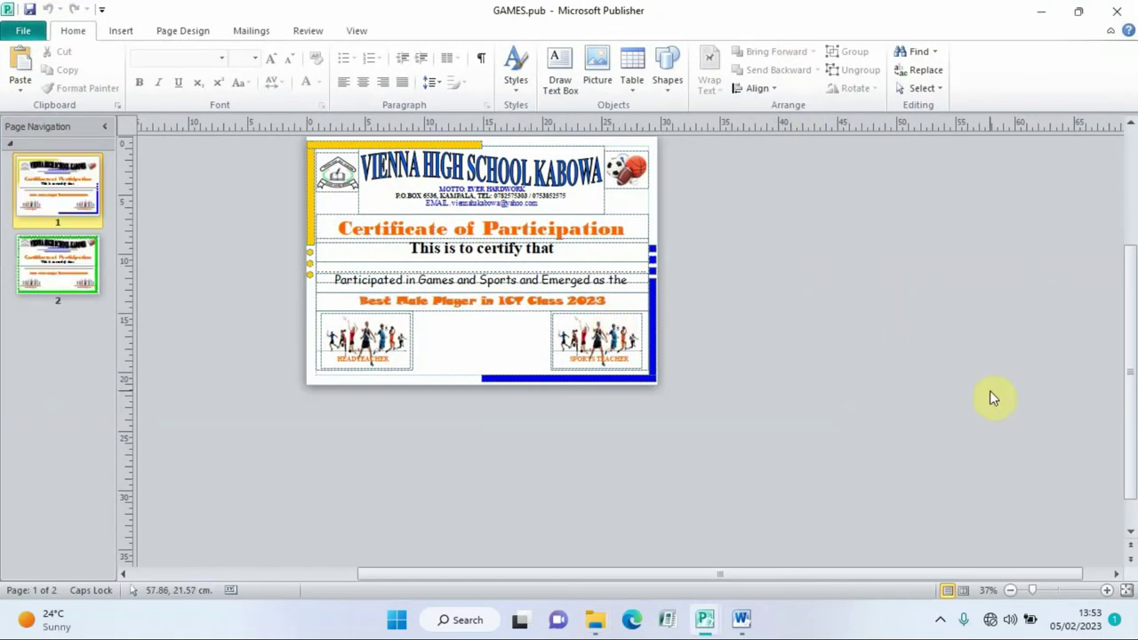
- Select page 2 of the certificate in the page navigation pane
{"action": "scroll", "coordinate": [1127, 376], "scroll_direction": "up", "scroll_amount": 3}
{"action": "left_click", "coordinate": [60, 206]}
{"action": "left_click", "coordinate": [68, 262]}
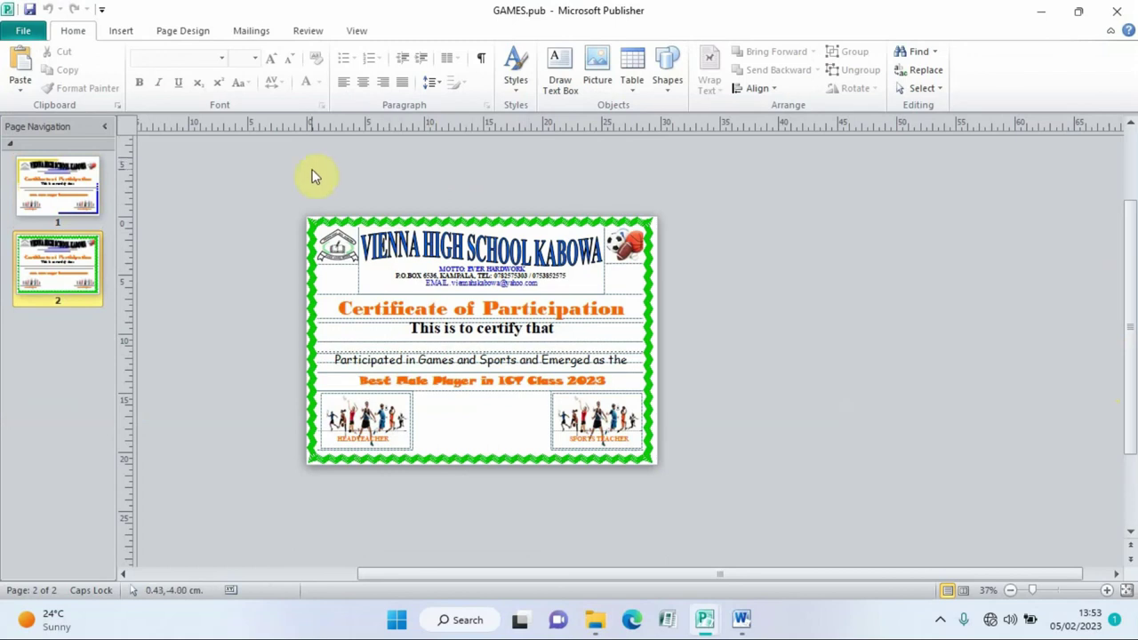
- Save a copy to the Desktop as GAMES.pdf with the PDF (*.pdf) file type
{"action": "left_click", "coordinate": [23, 33]}
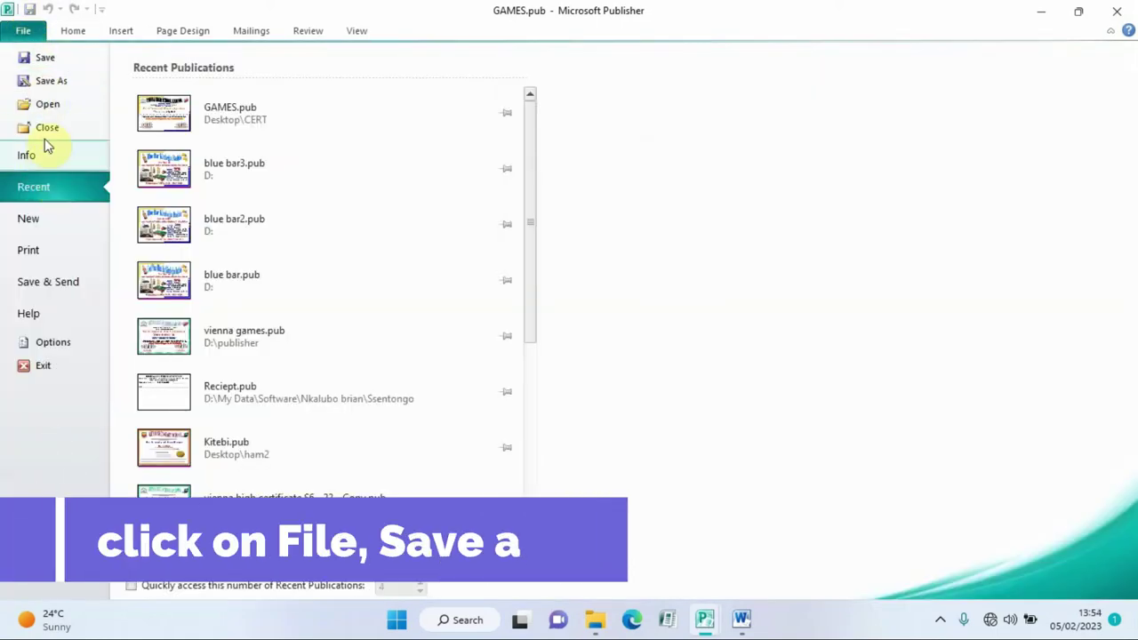
{"action": "left_click", "coordinate": [53, 81]}
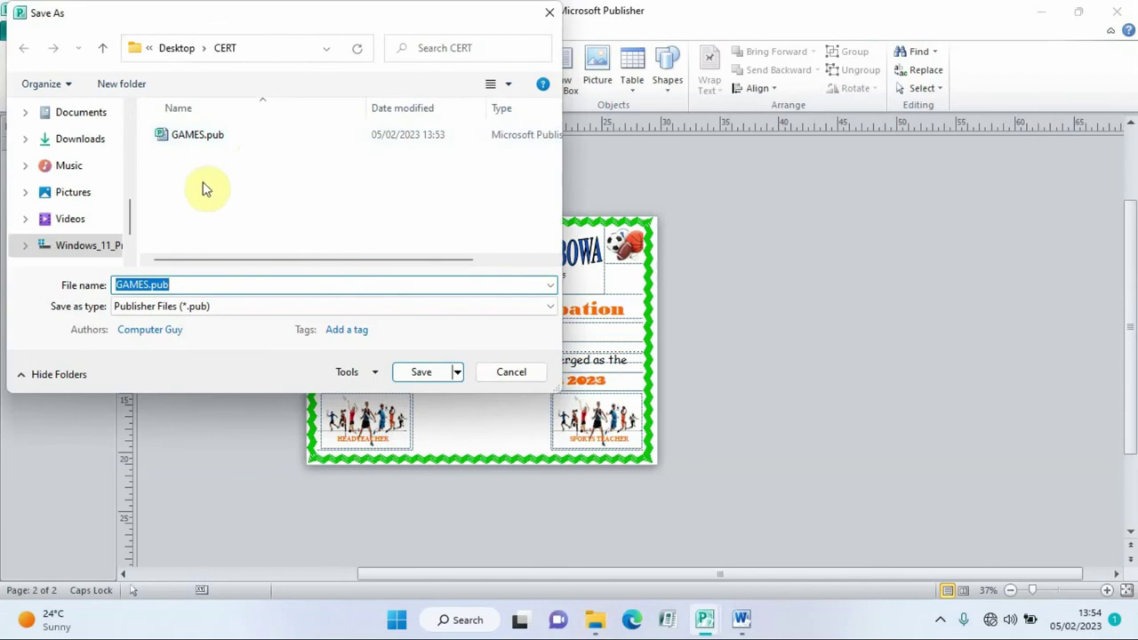
{"action": "left_click_drag", "start_coordinate": [129, 209], "coordinate": [139, 127]}
{"action": "left_click", "coordinate": [75, 146]}
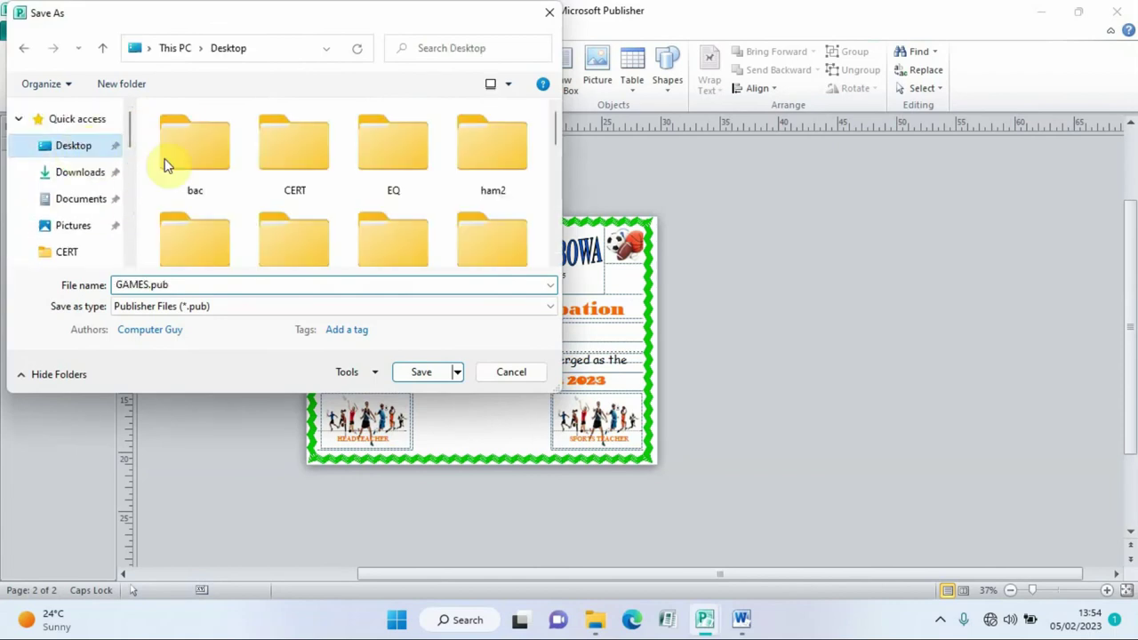
{"action": "left_click", "coordinate": [287, 169]}
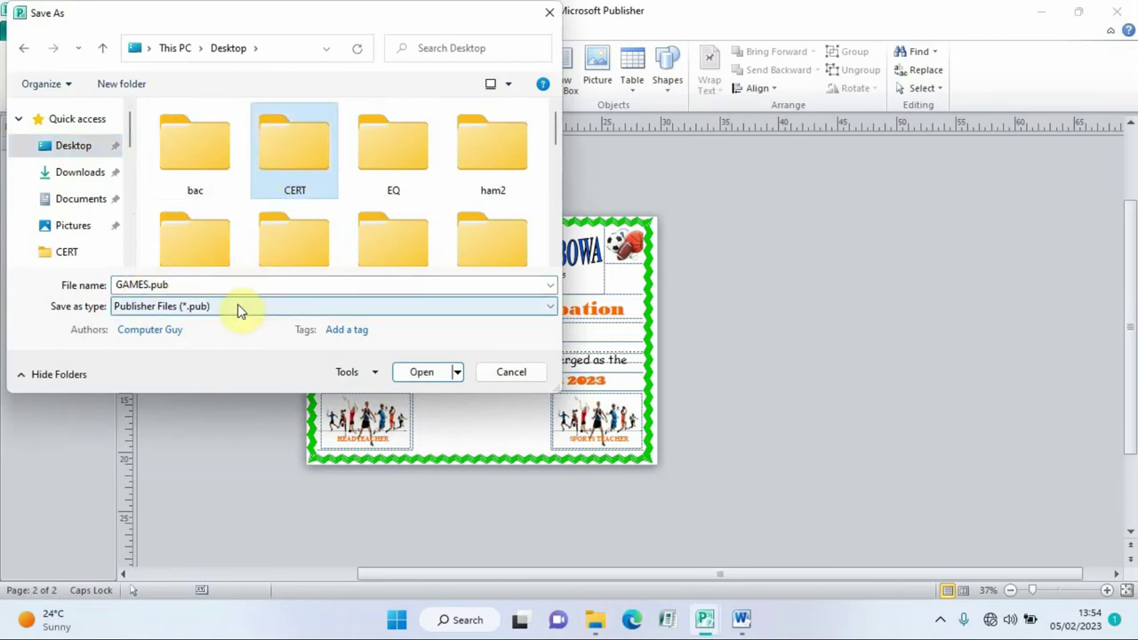
{"action": "left_click", "coordinate": [210, 305]}
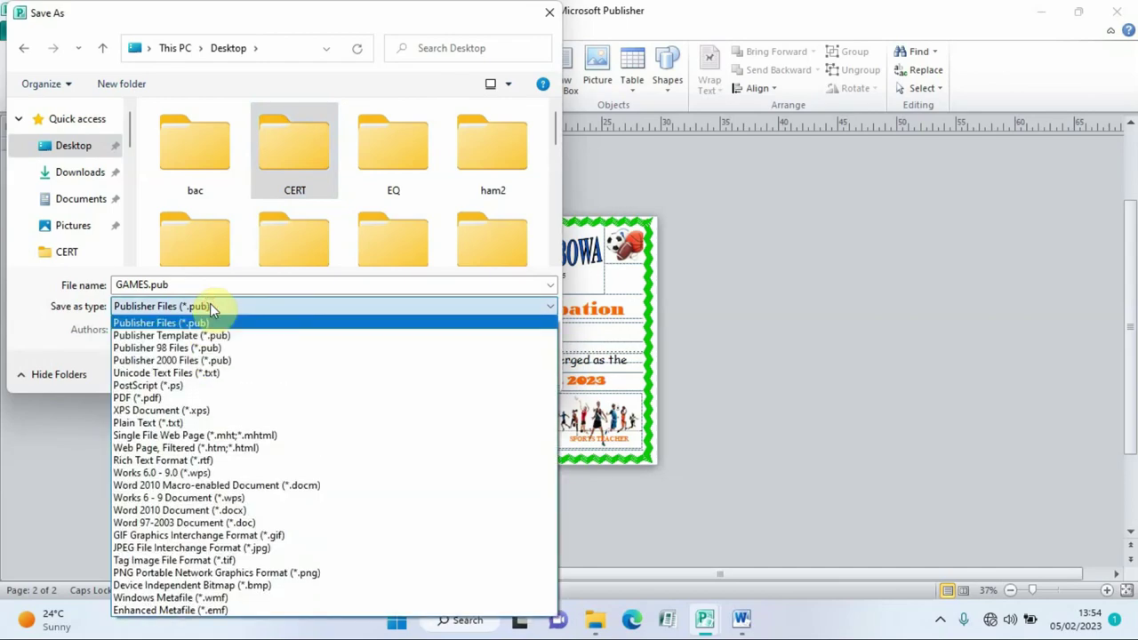
{"action": "left_click", "coordinate": [141, 399]}
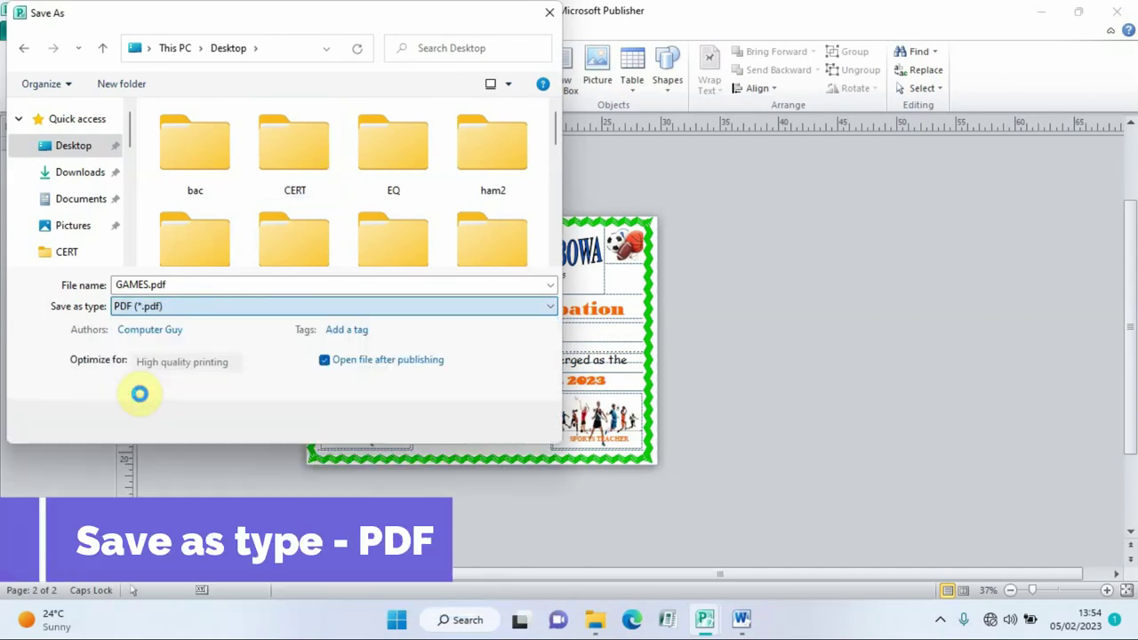
{"action": "left_click", "coordinate": [418, 422]}
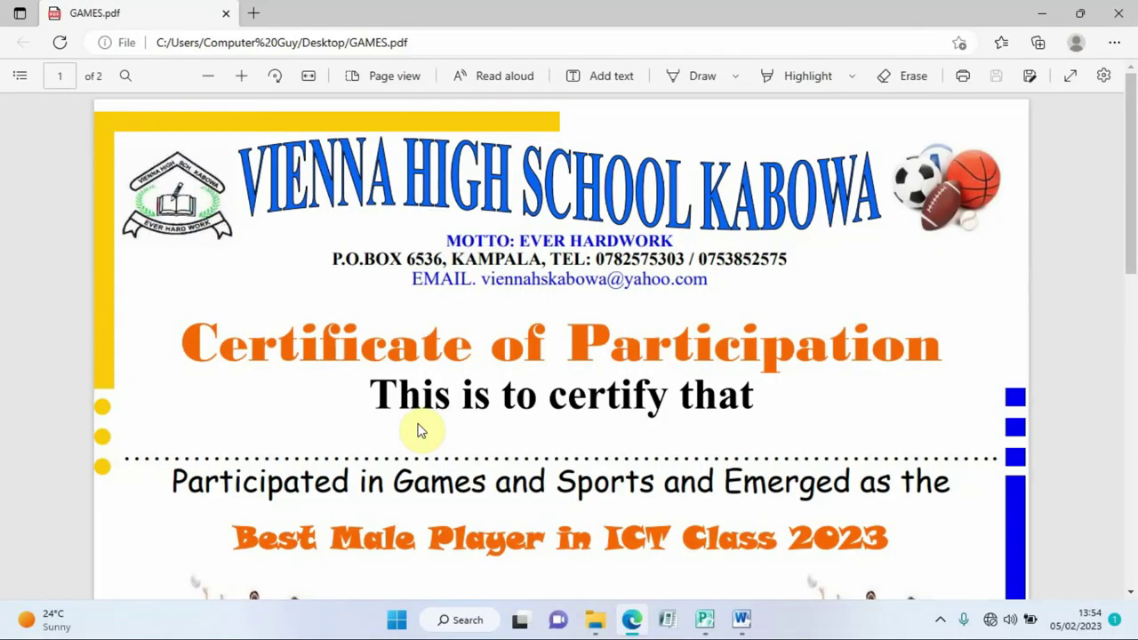
- Zoom the PDF out four steps and back in one, then scroll to the green zig-zag page 2
{"action": "left_click", "coordinate": [207, 78]}
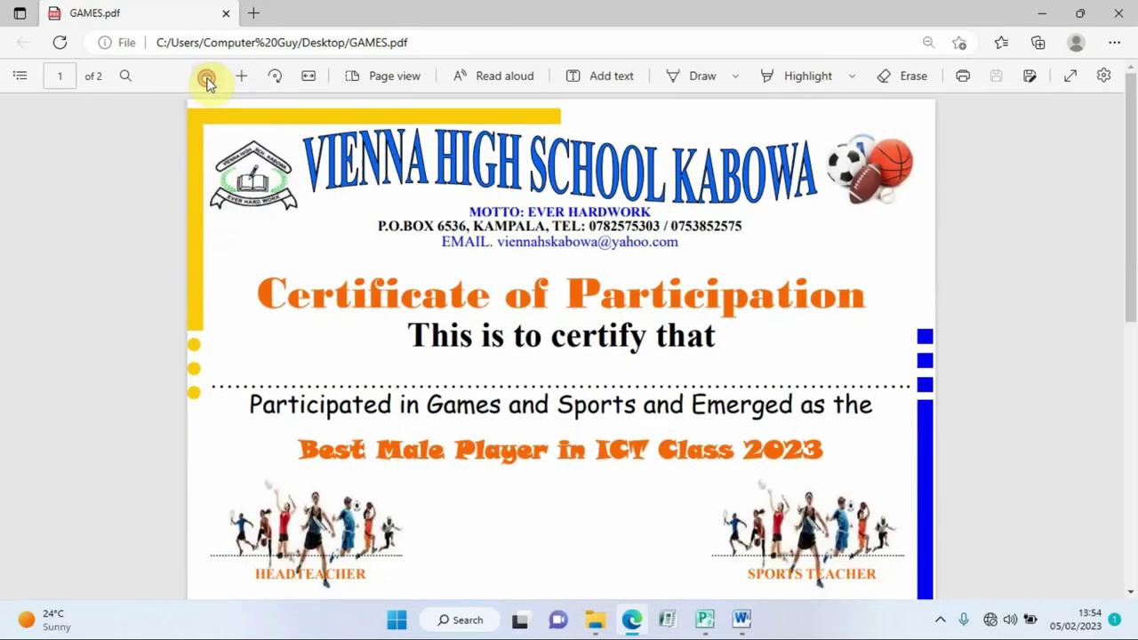
{"action": "left_click", "coordinate": [207, 77]}
{"action": "left_click", "coordinate": [207, 77]}
{"action": "left_click", "coordinate": [208, 78]}
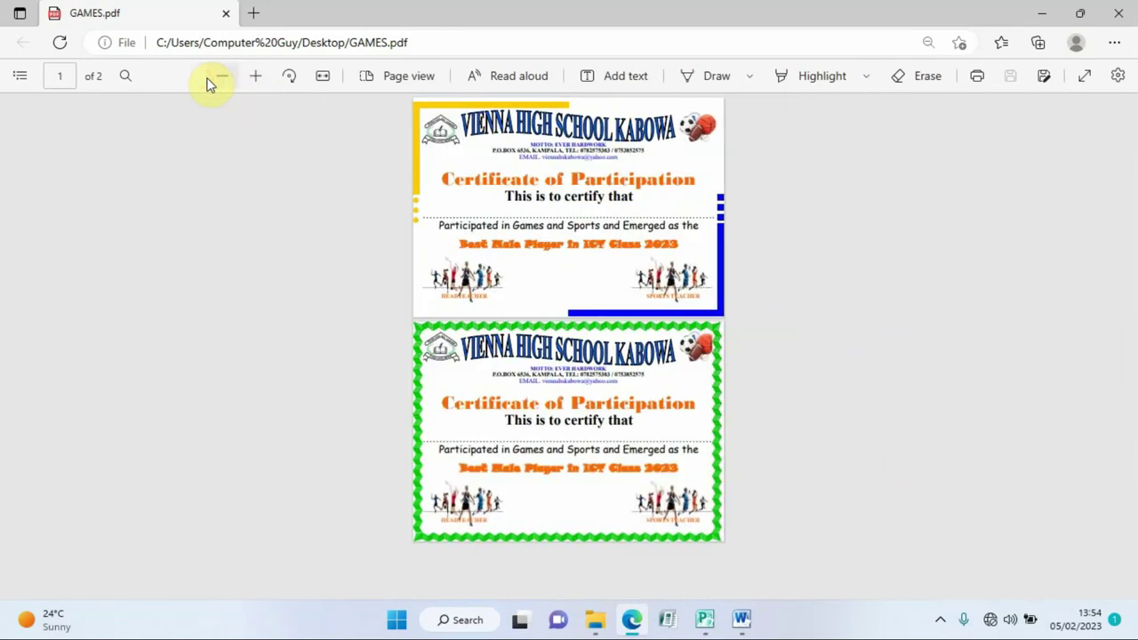
{"action": "left_click", "coordinate": [253, 78]}
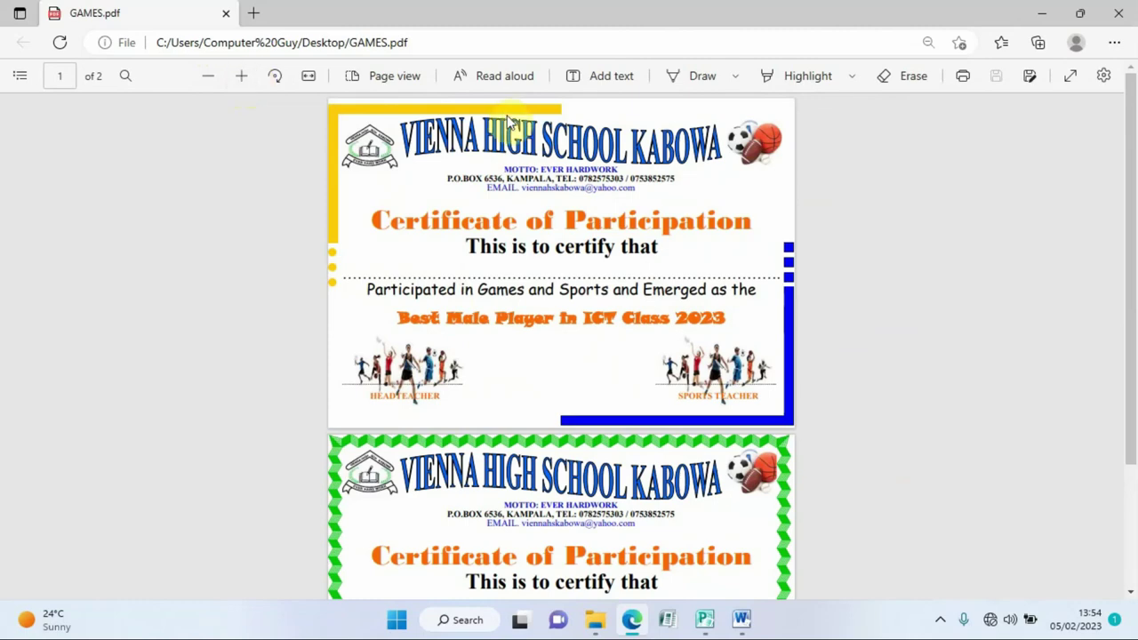
{"action": "left_click_drag", "start_coordinate": [1136, 292], "coordinate": [1136, 274]}
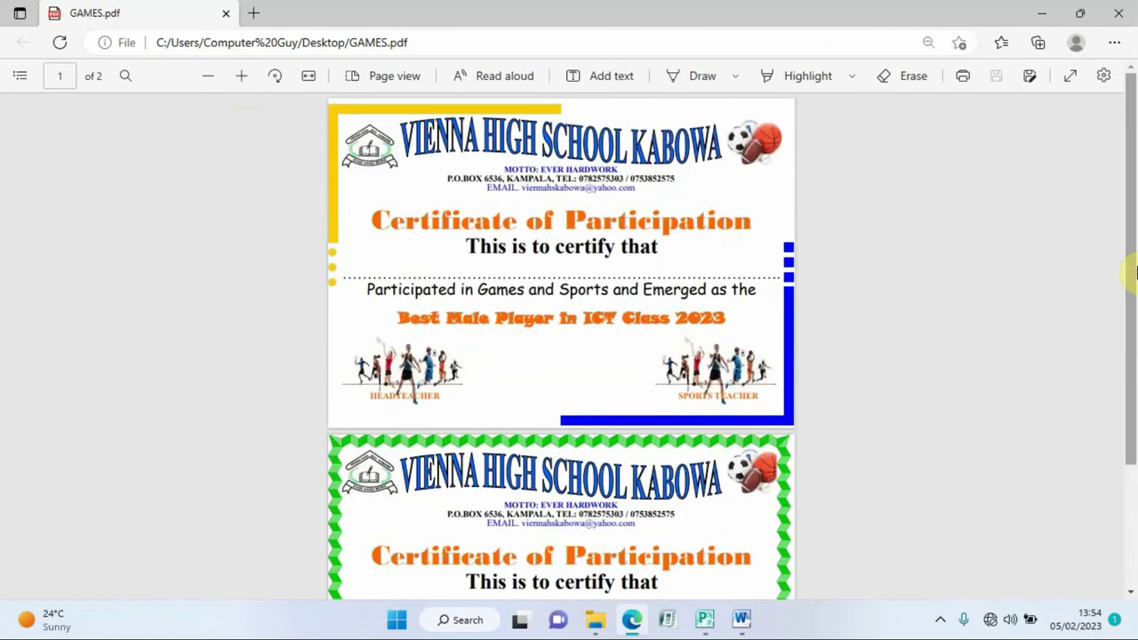